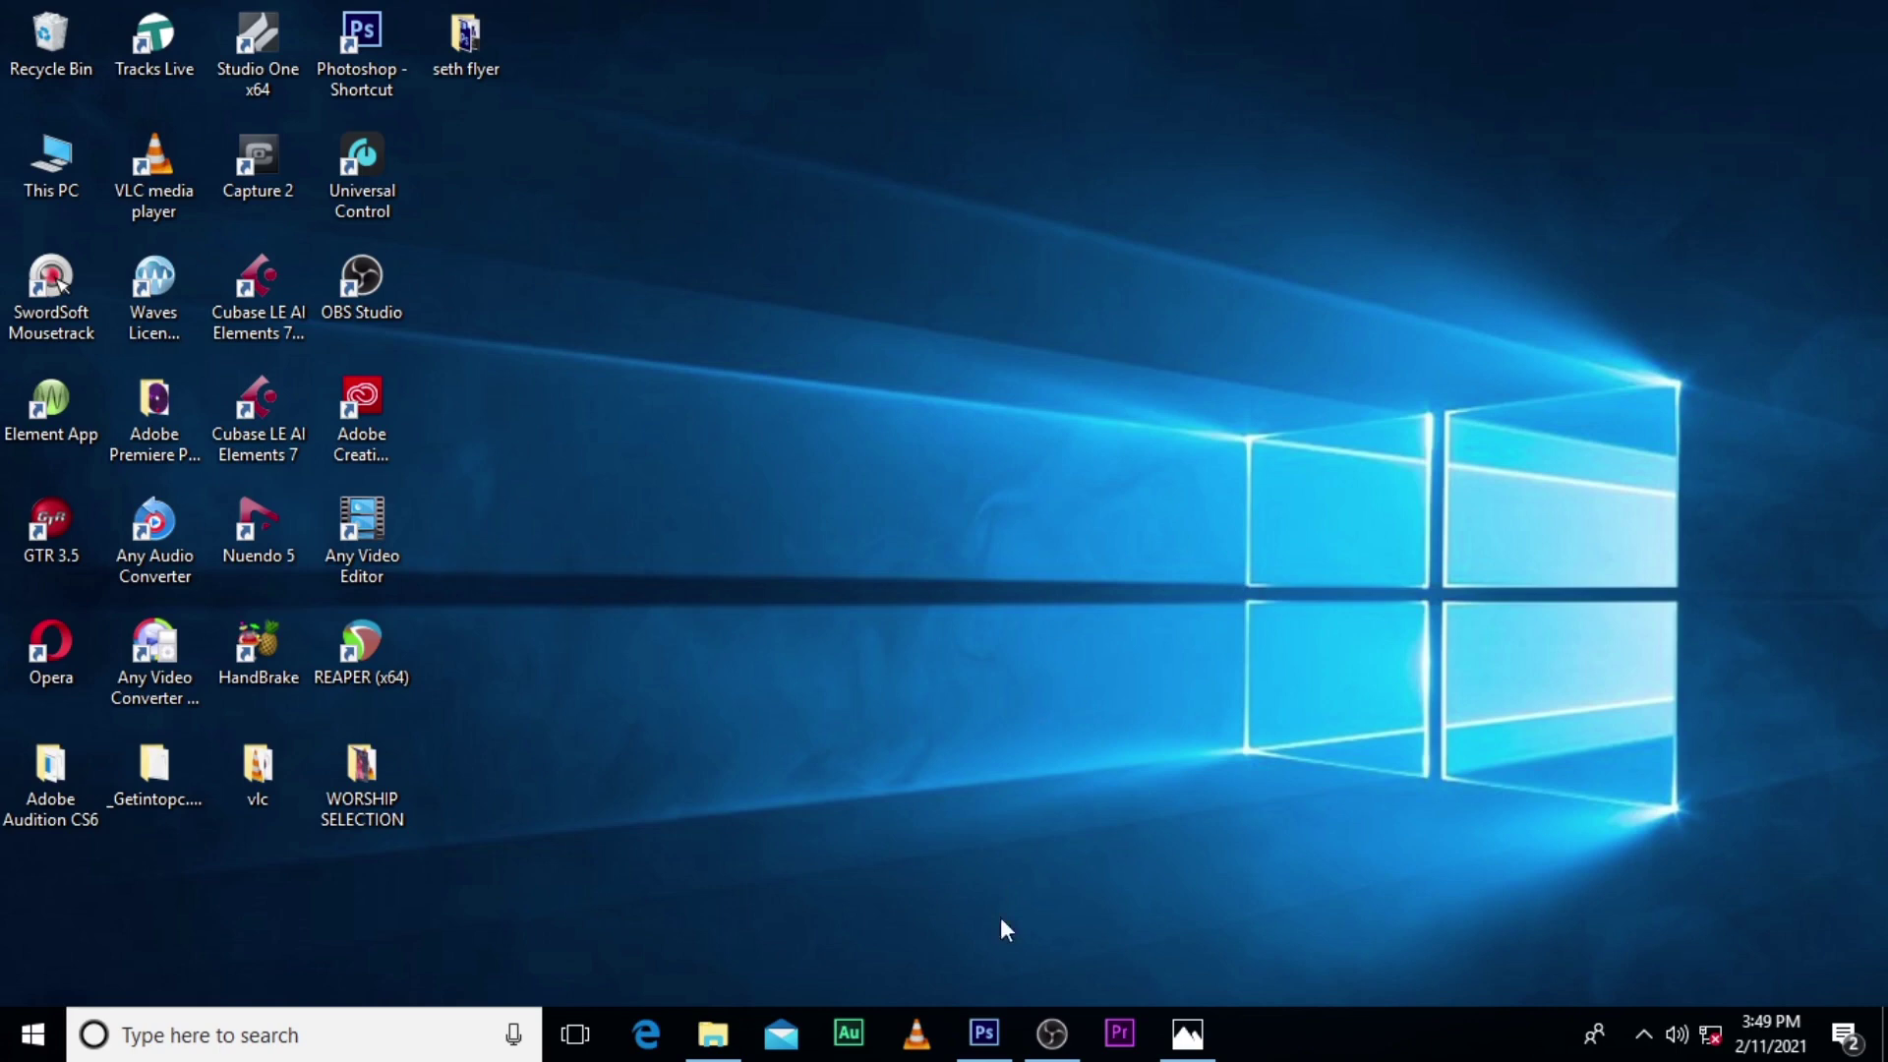
Switch to Photoshop and create a new 1000 by 1000 pixel document at 72 pixels/inch, RGB Color, with a white background.
{"action": "left_click", "coordinate": [984, 1033]}
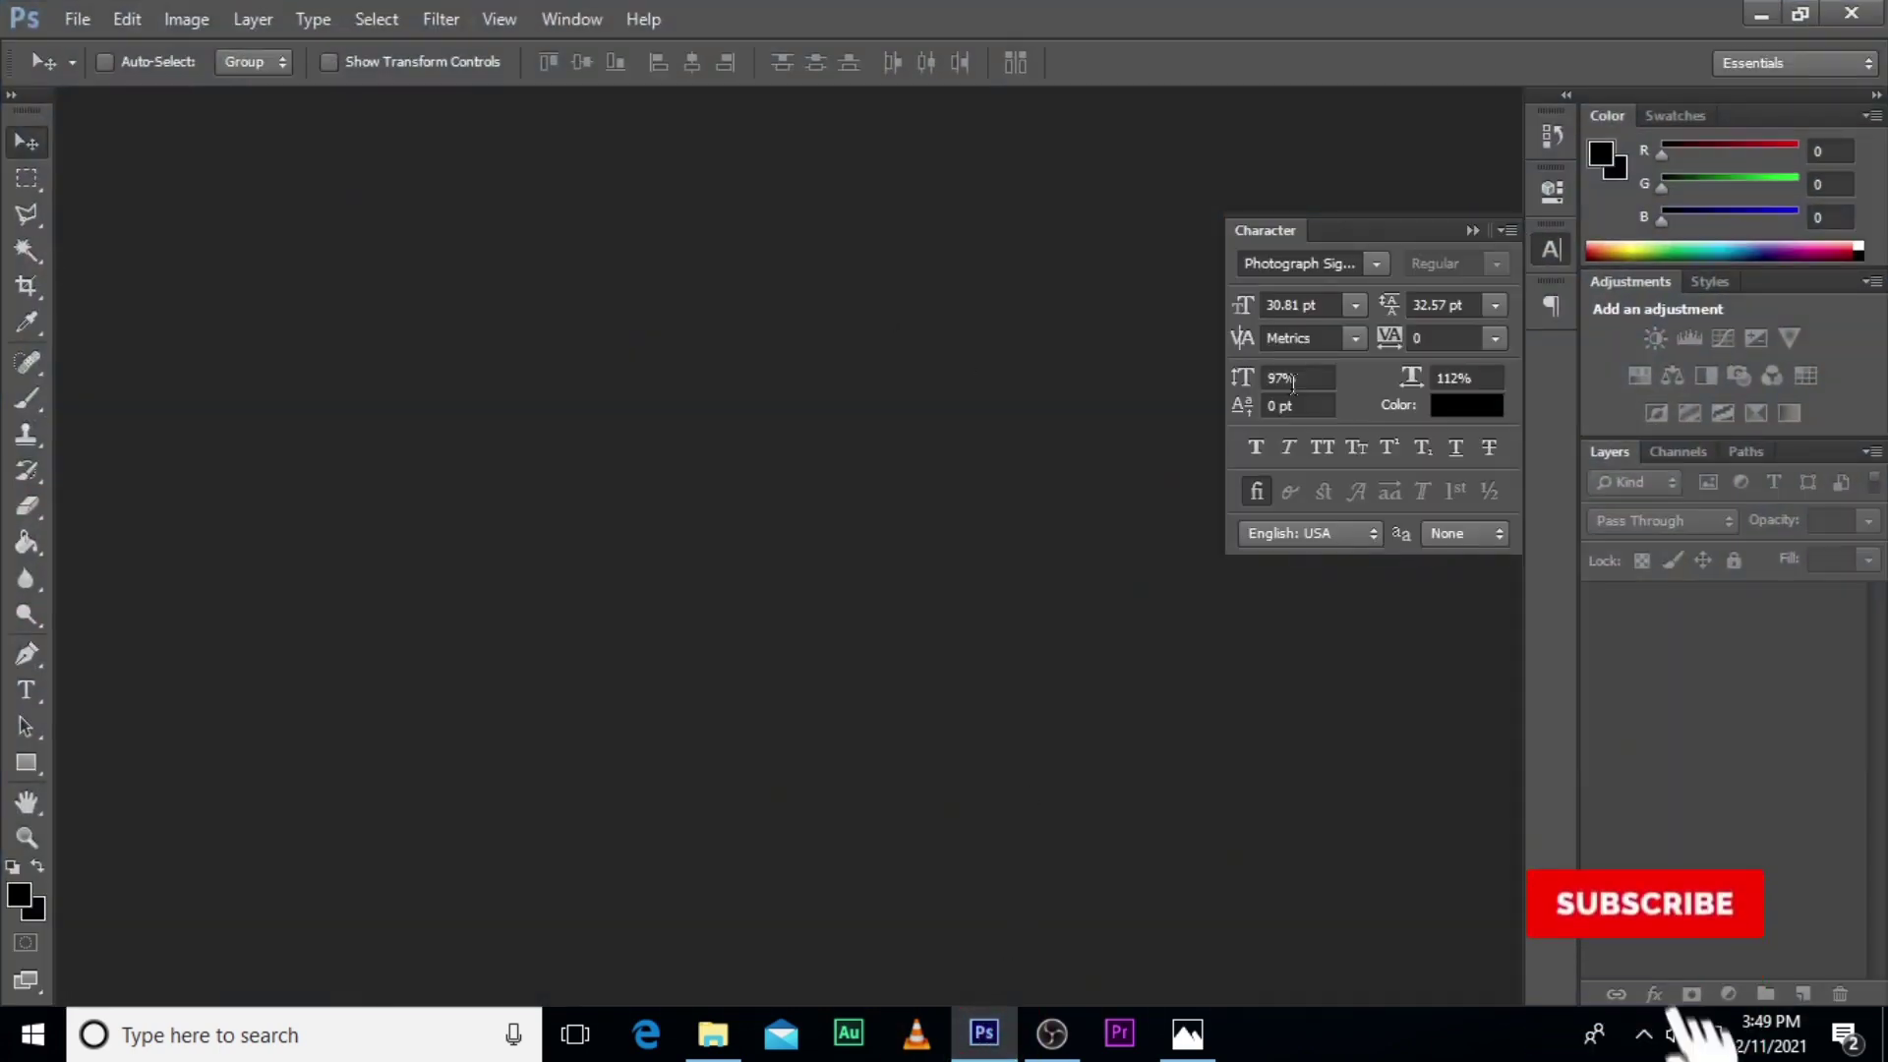
{"action": "key", "text": "ctrl+n"}
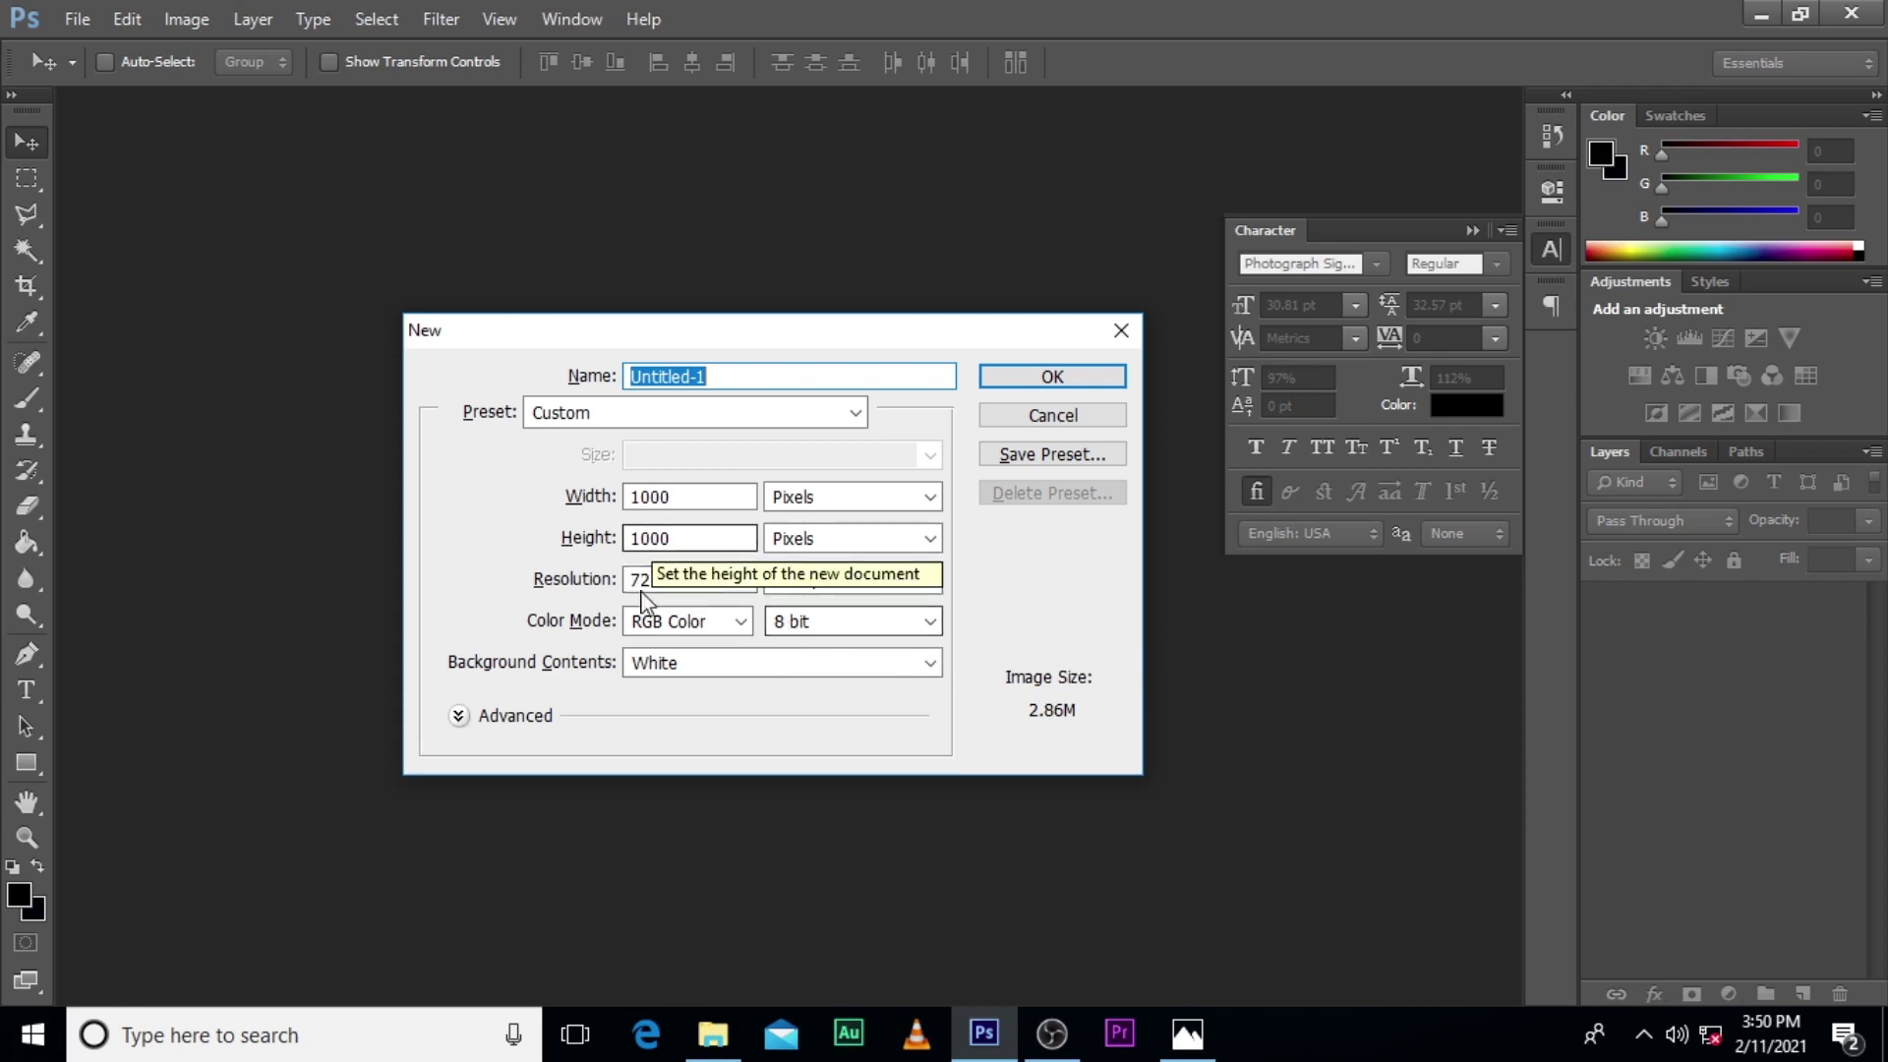
{"action": "left_click", "coordinate": [676, 624]}
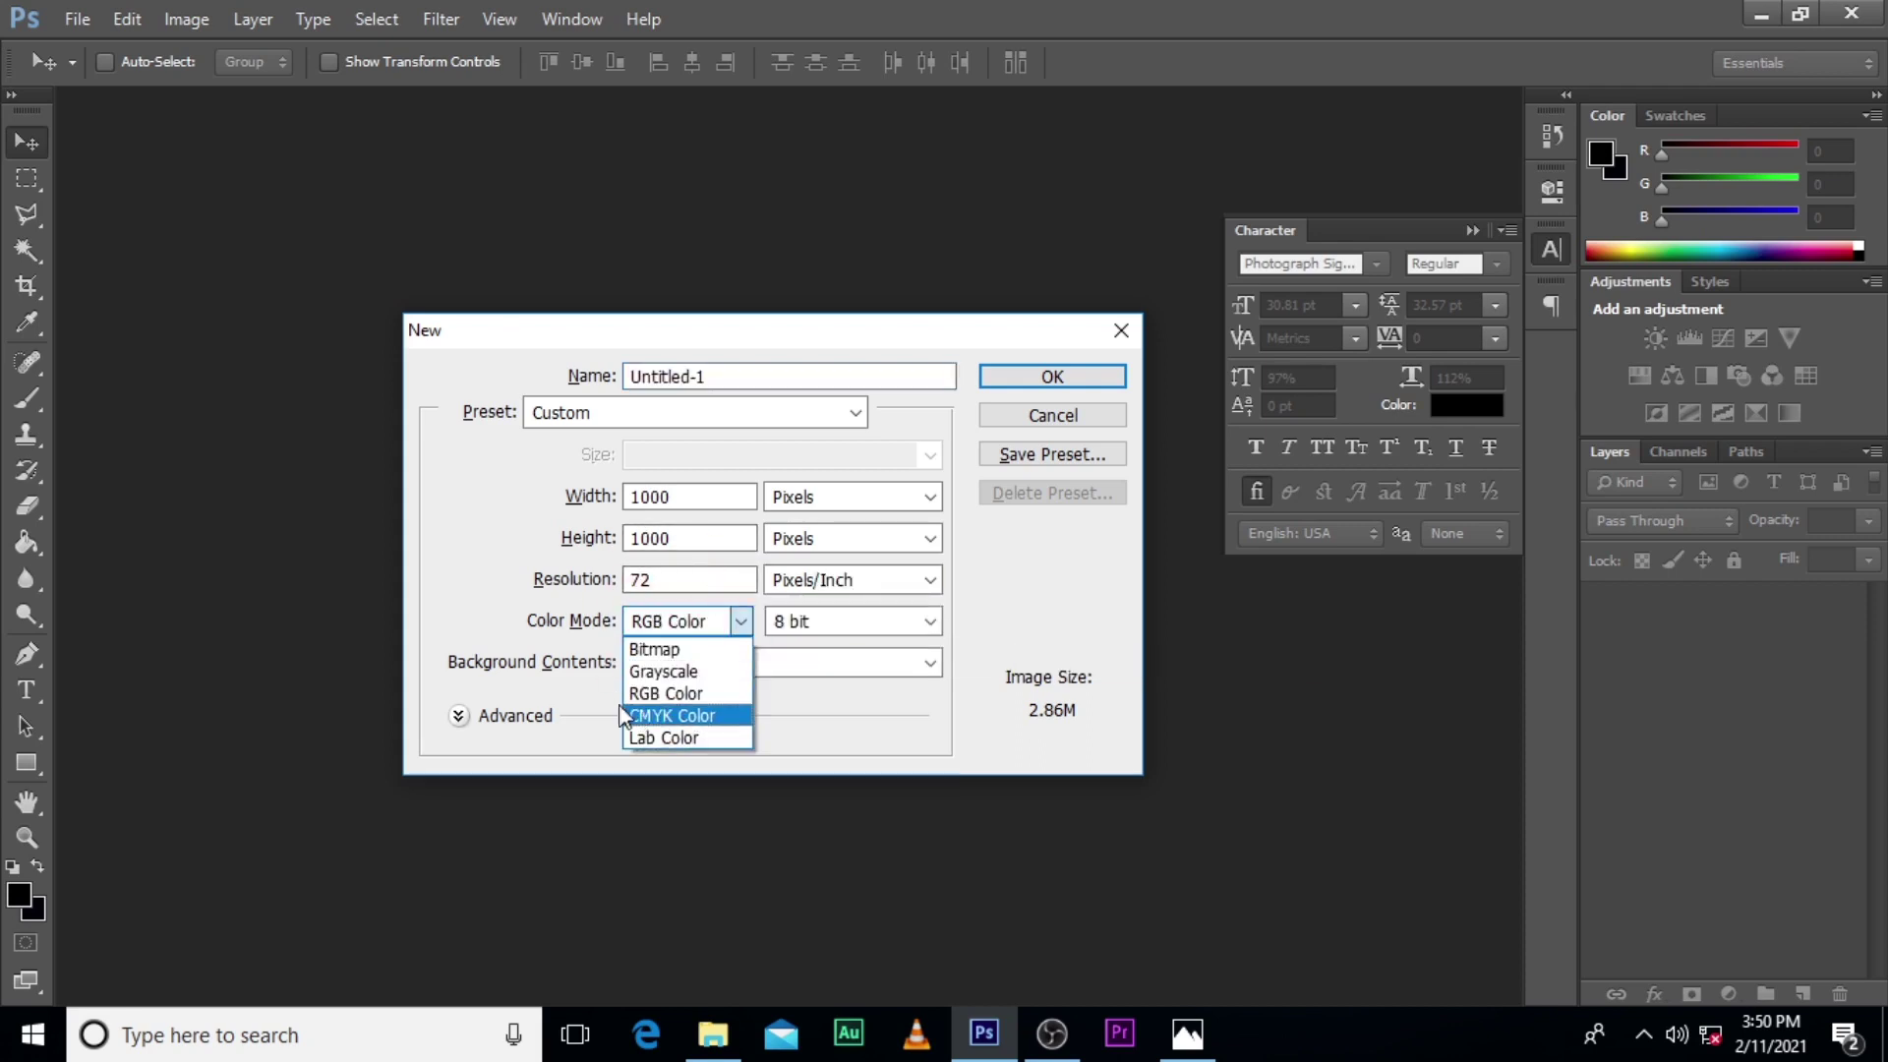
{"action": "left_click", "coordinate": [814, 699]}
{"action": "left_click", "coordinate": [1118, 371]}
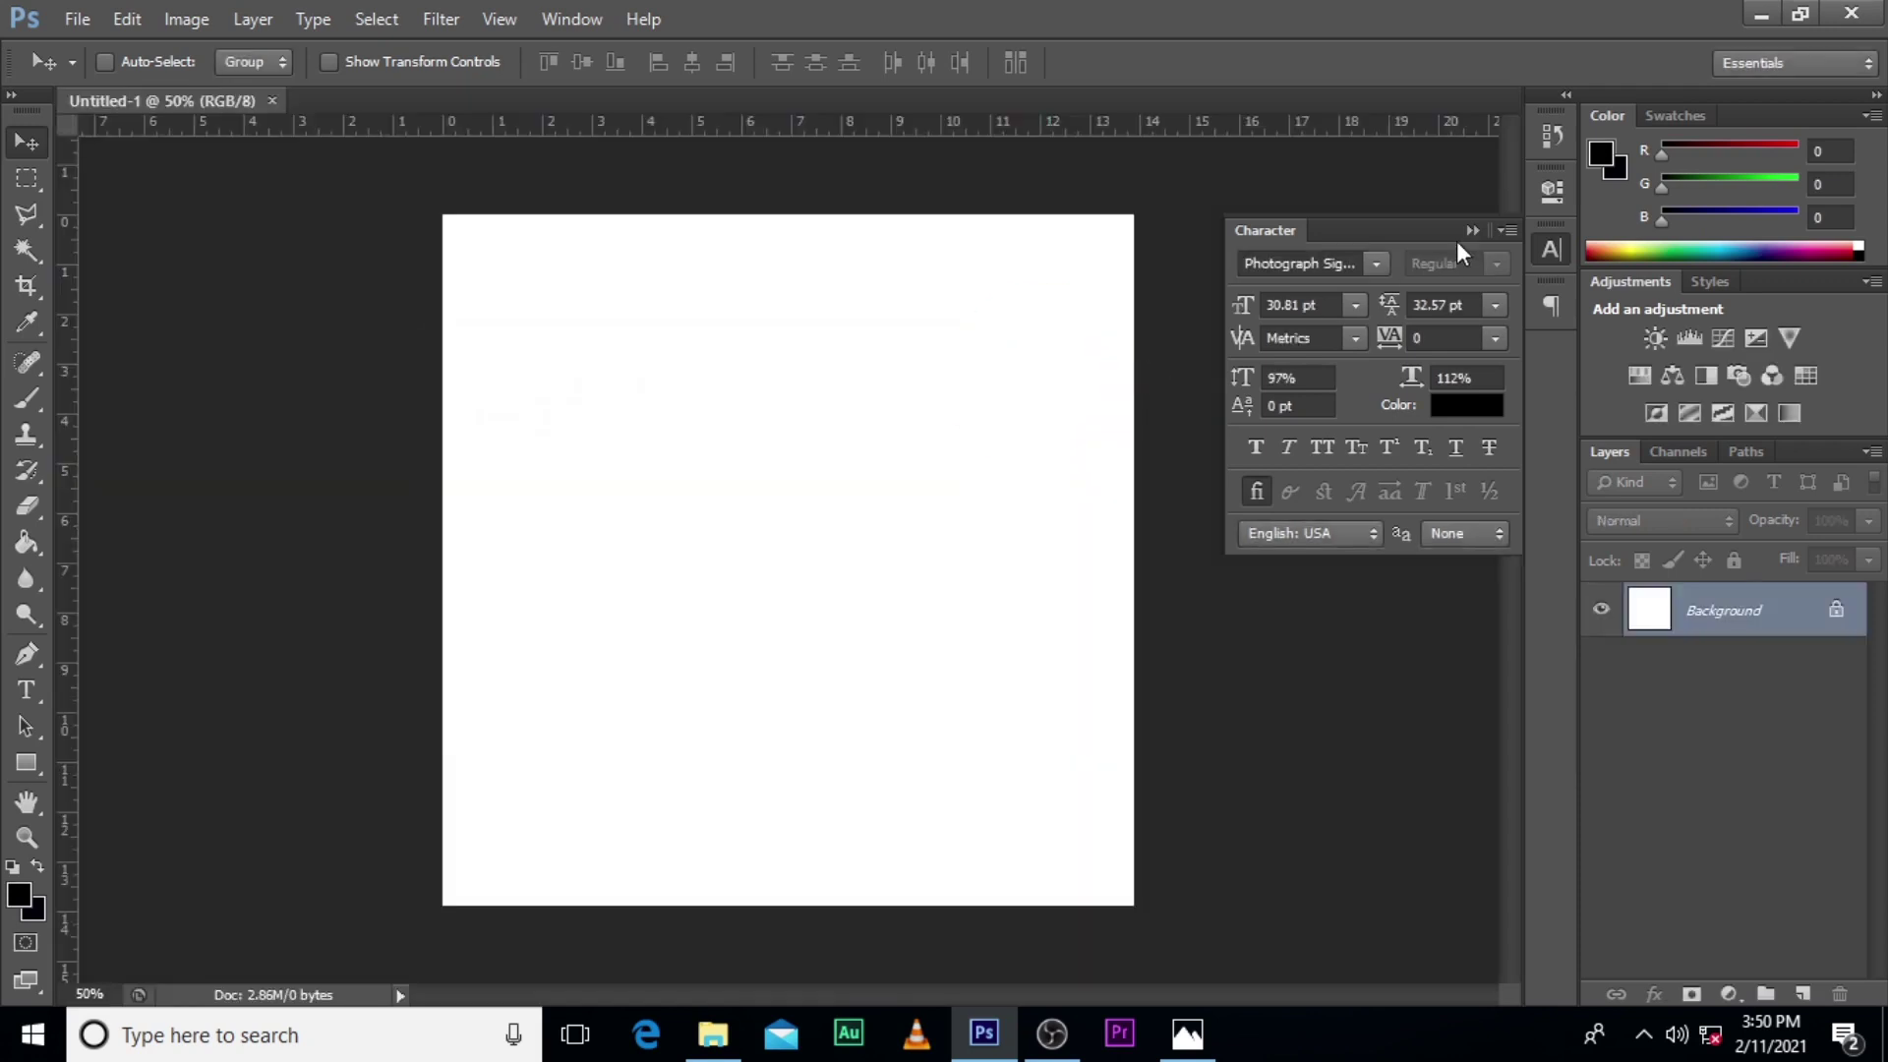
{"action": "left_click", "coordinate": [1466, 230]}
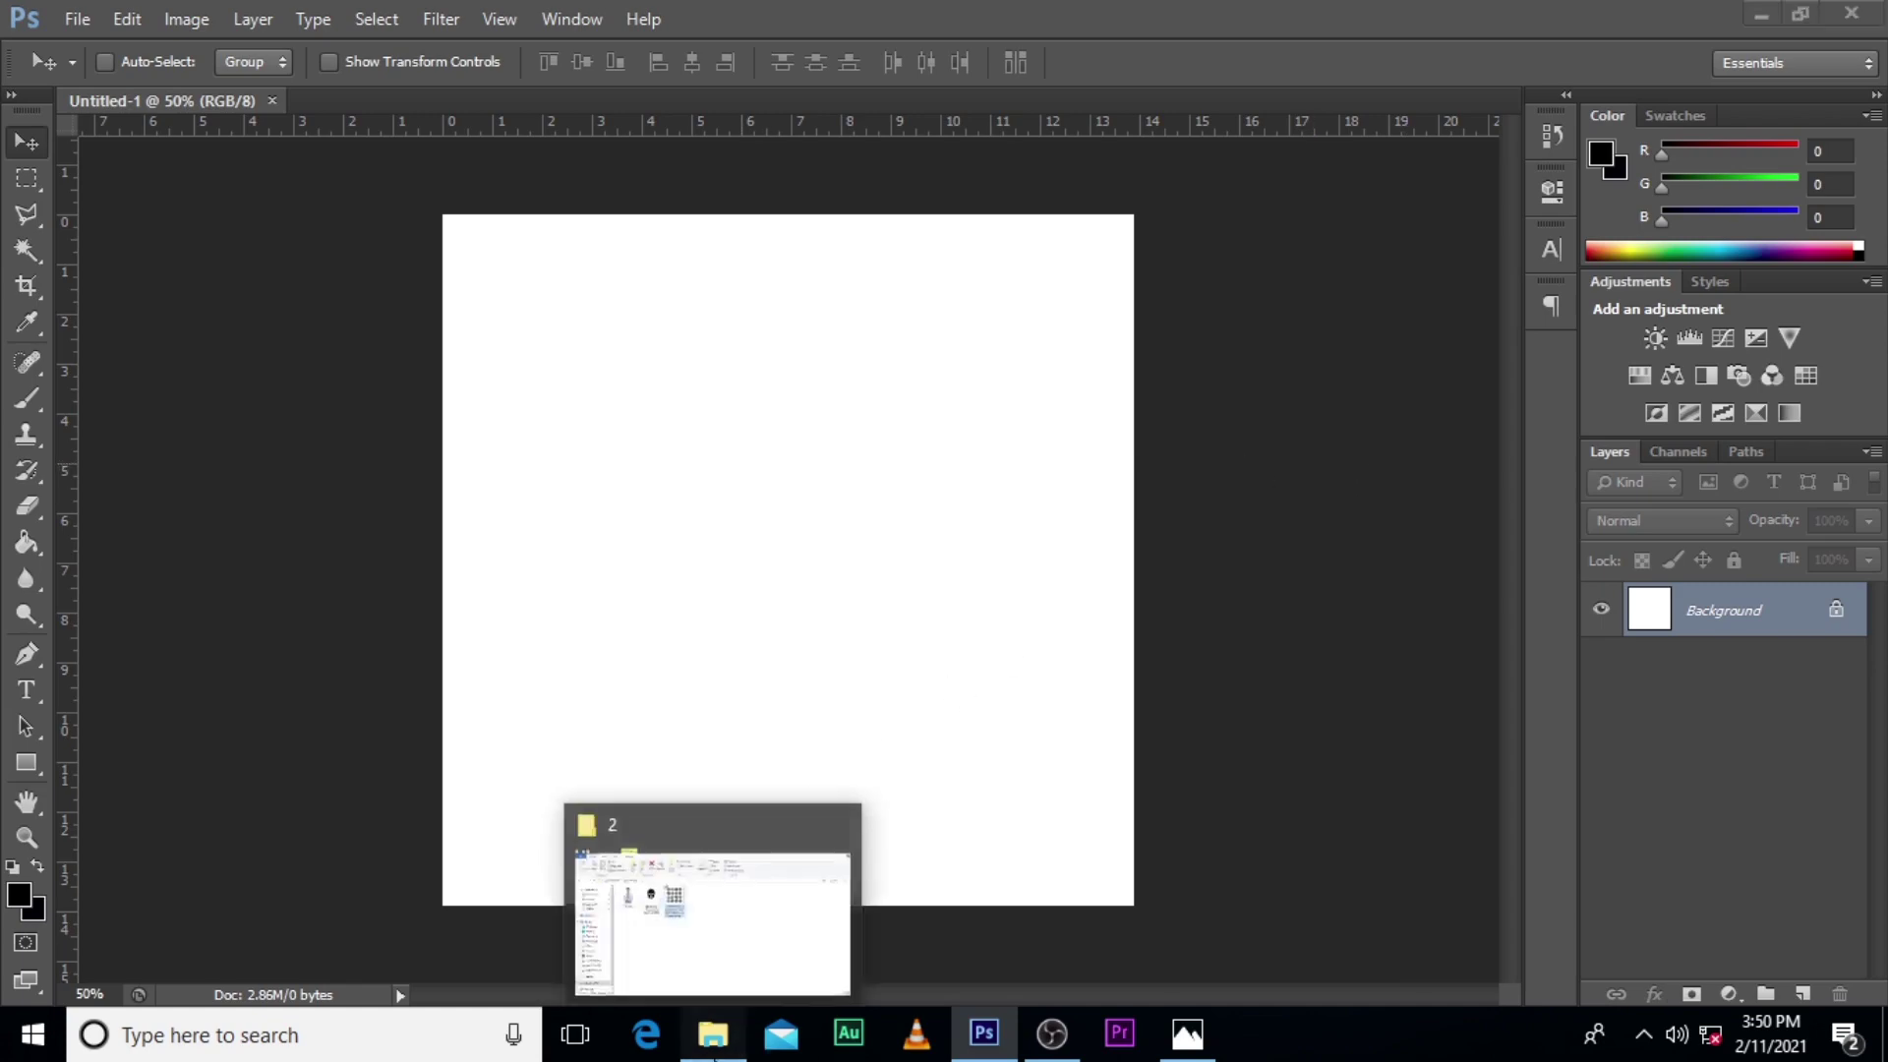
Place the businessman picture named image from folder 2 into the document and move it toward the canvas's right edge.
{"action": "left_click", "coordinate": [714, 1056]}
{"action": "left_click_drag", "start_coordinate": [378, 315], "coordinate": [887, 765]}
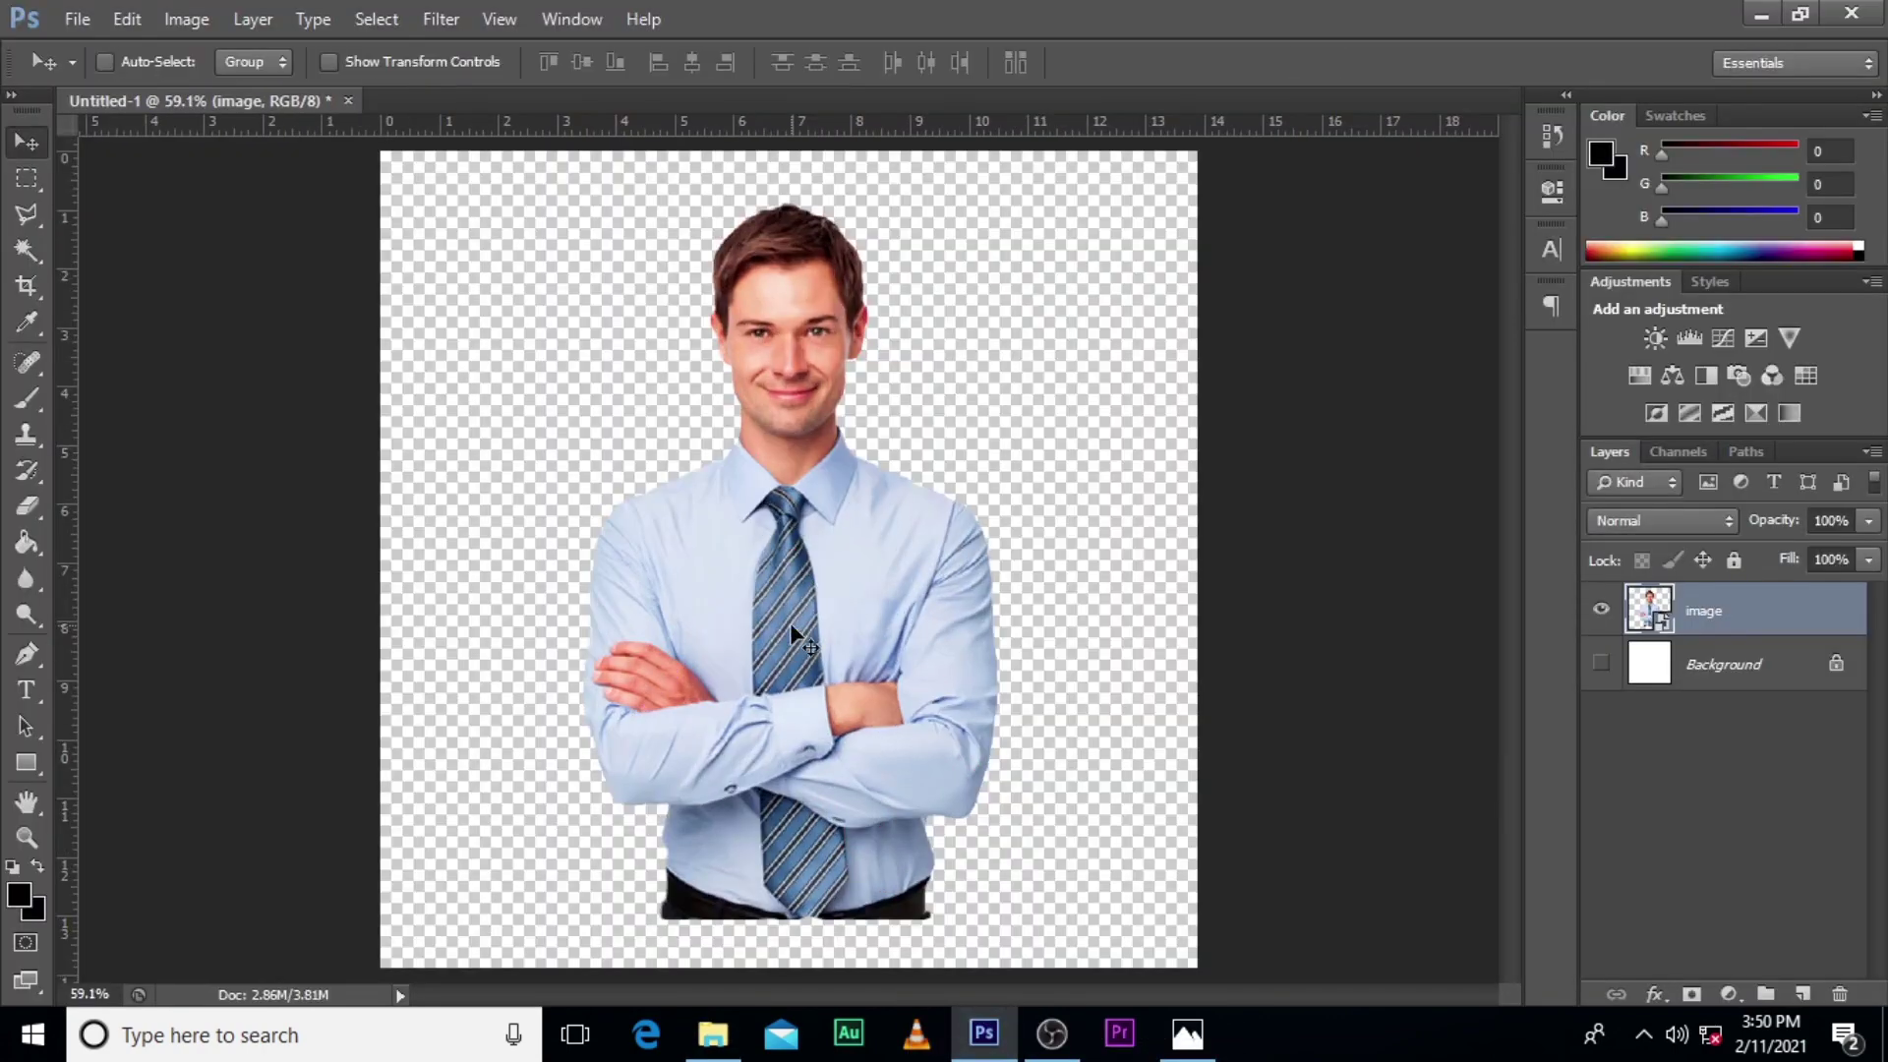
{"action": "left_click_drag", "start_coordinate": [789, 623], "coordinate": [996, 688]}
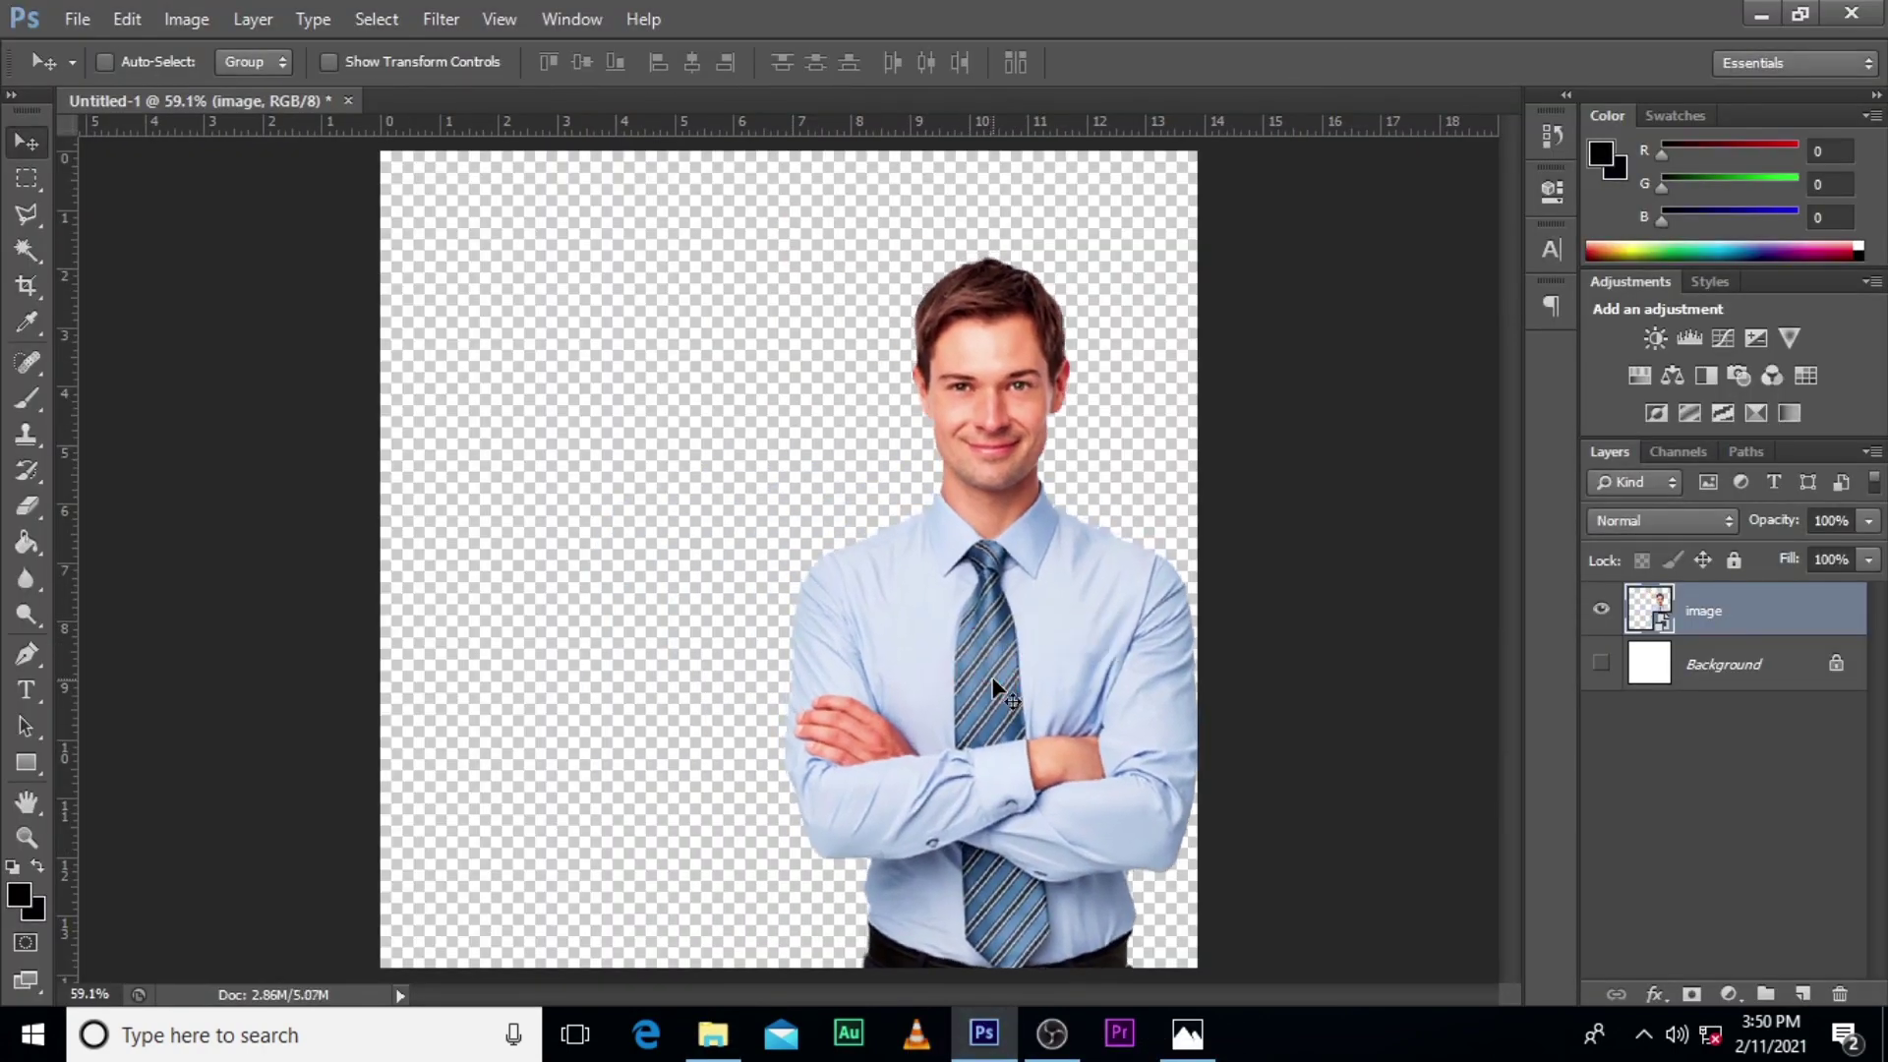
Scale the man's picture to about 115%, position it right of centre with his head at the canvas top, and show the Background layer.
{"action": "key", "text": "ctrl+t"}
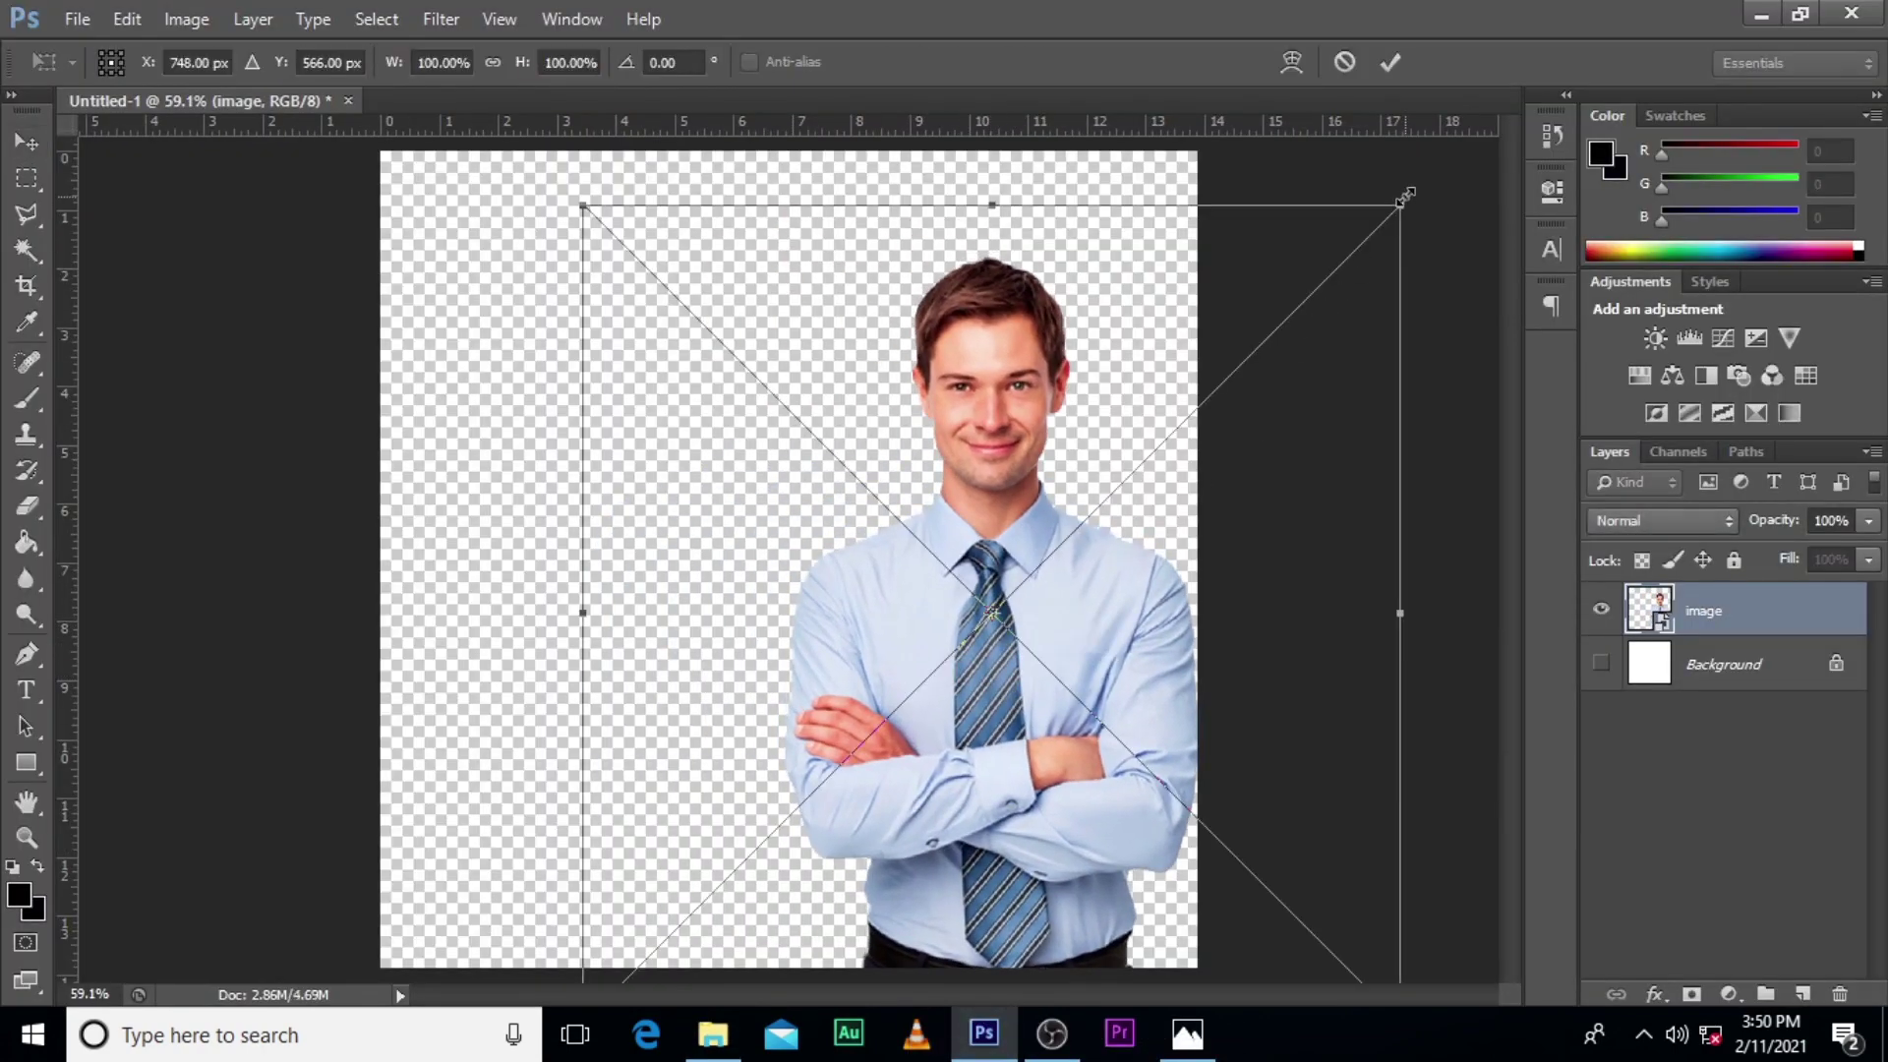
{"action": "left_click_drag", "start_coordinate": [1405, 195], "coordinate": [1462, 145]}
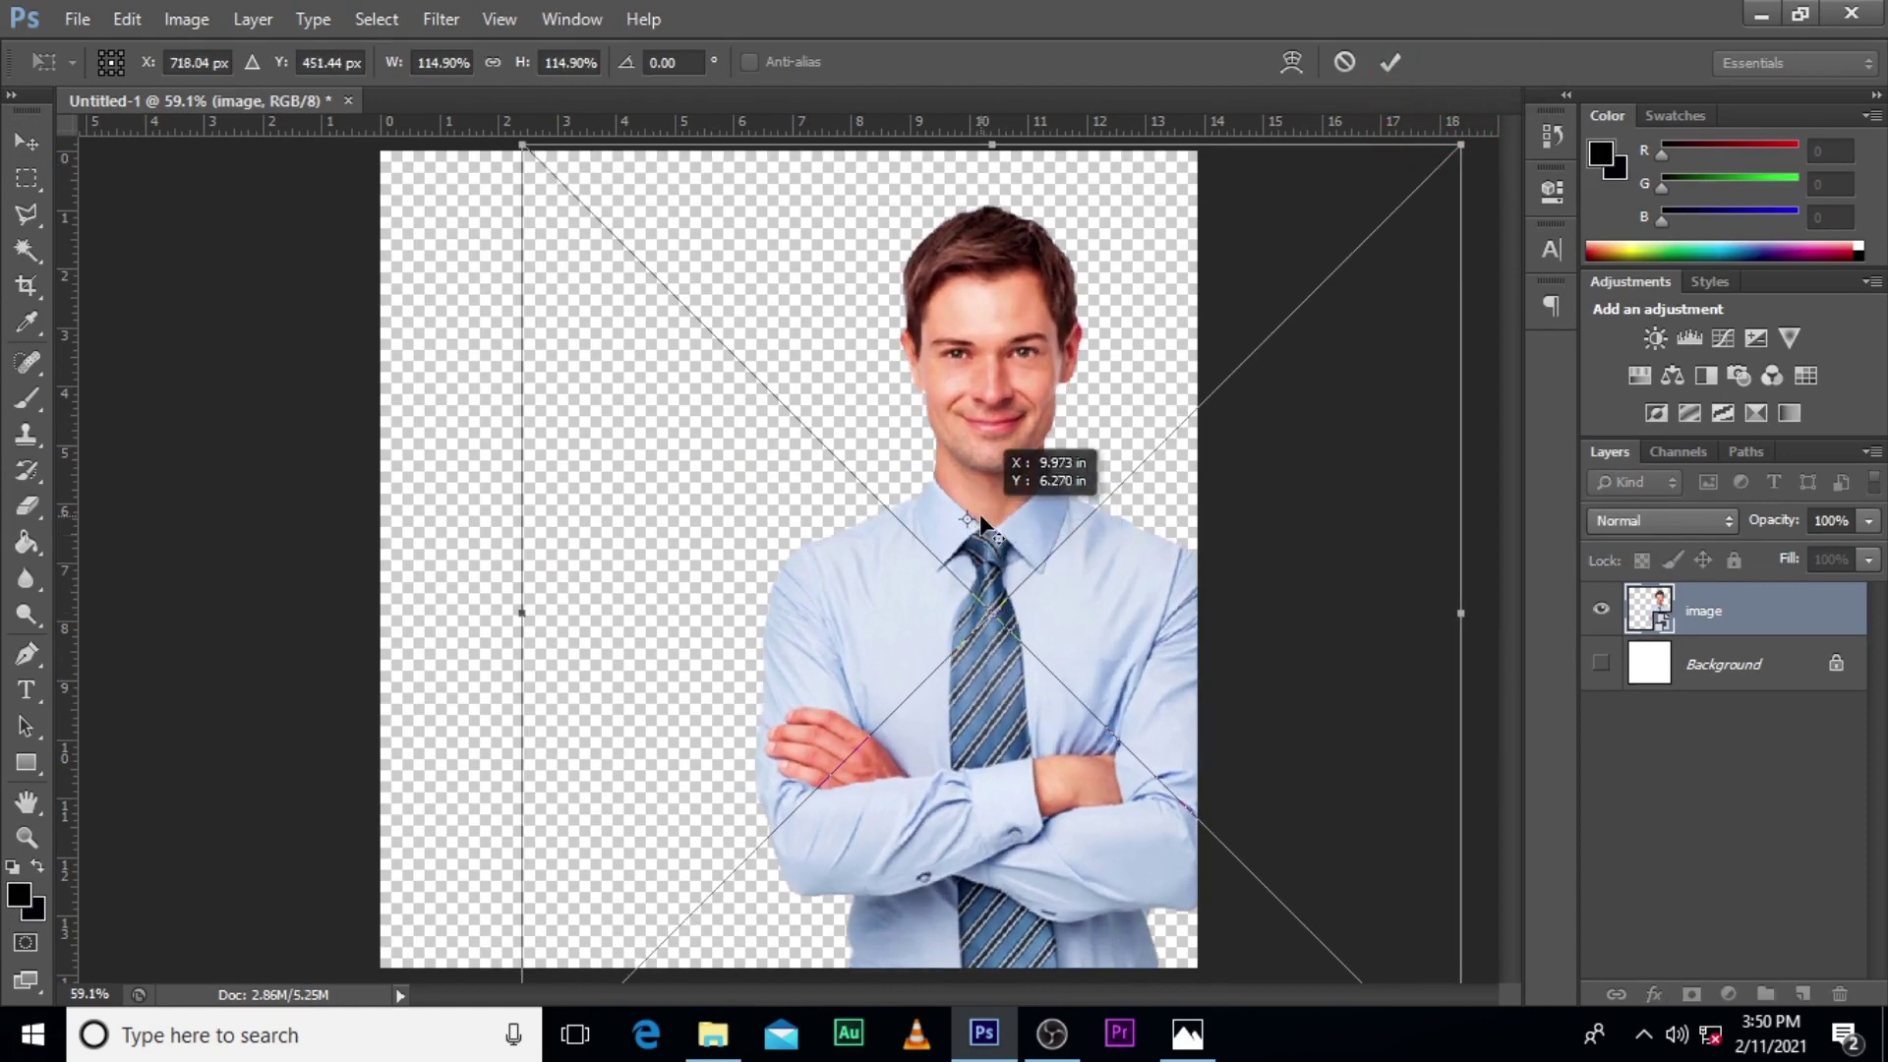
{"action": "left_click_drag", "start_coordinate": [959, 689], "coordinate": [895, 610]}
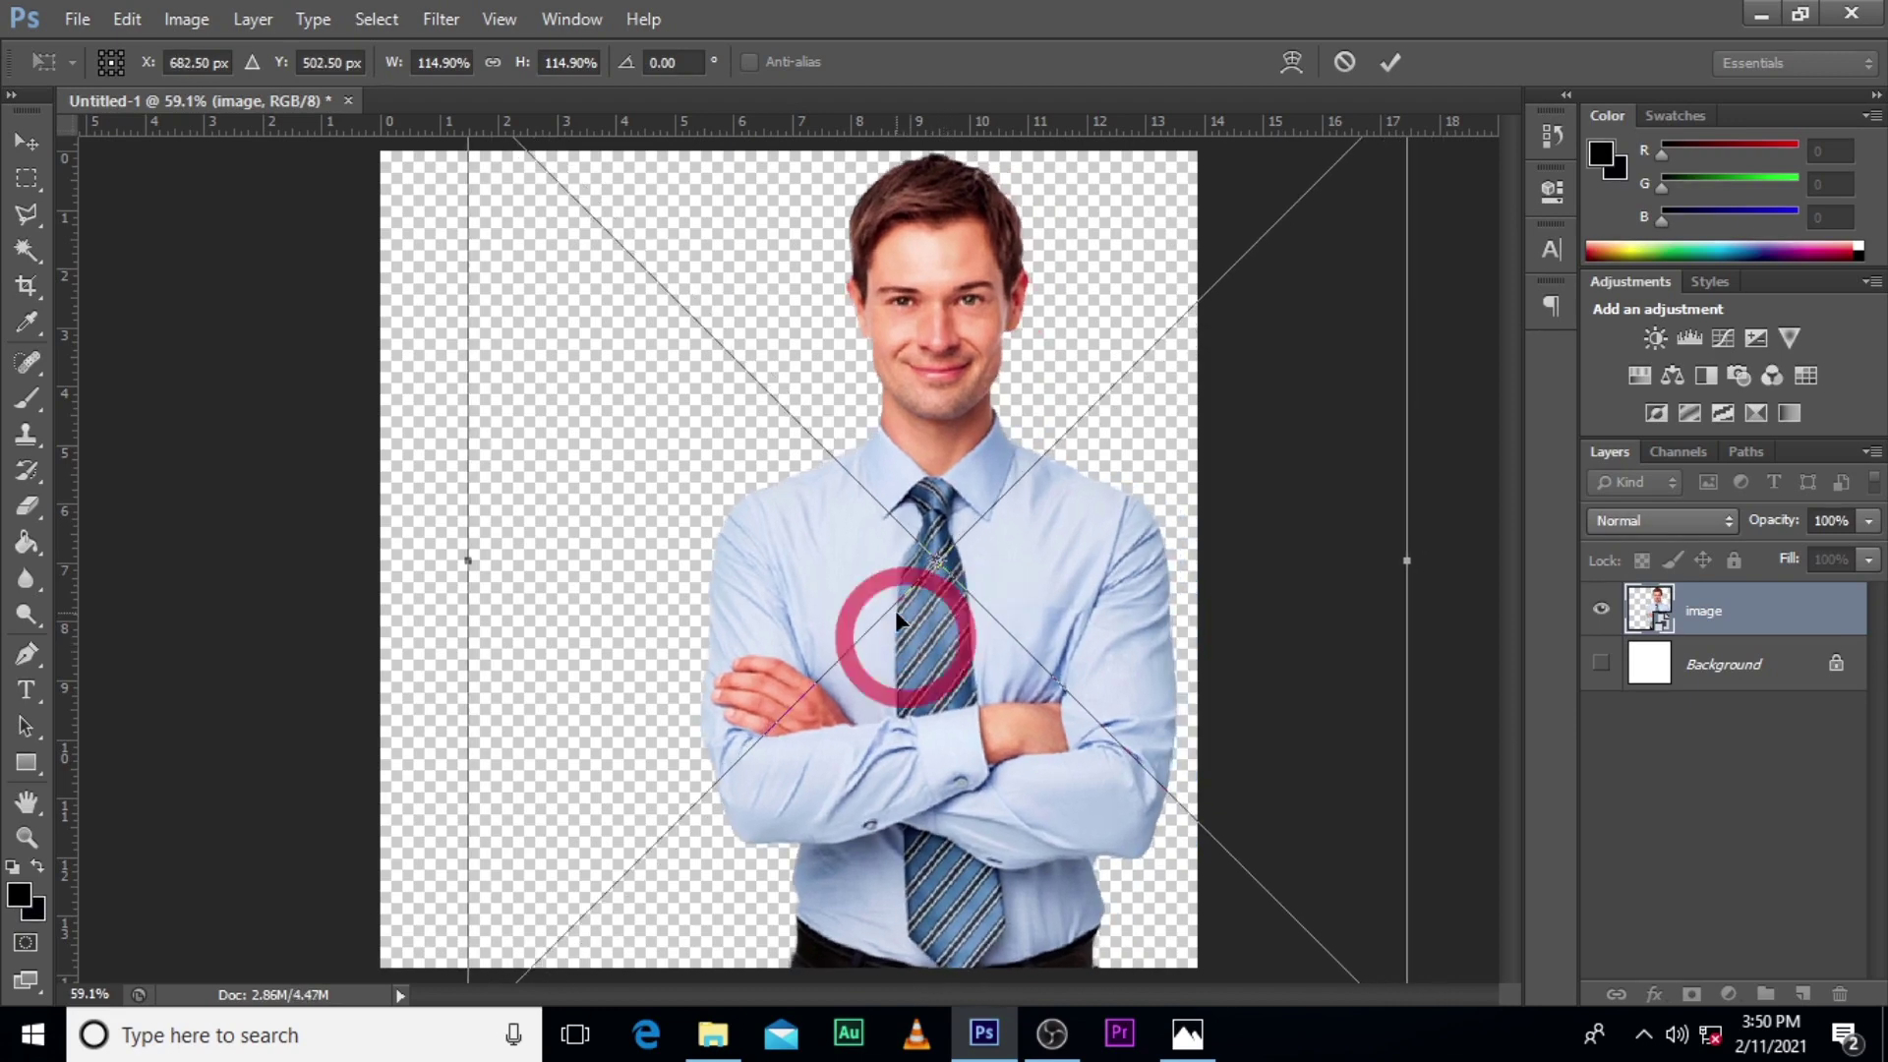
{"action": "key", "text": "Return"}
{"action": "left_click", "coordinate": [1600, 662]}
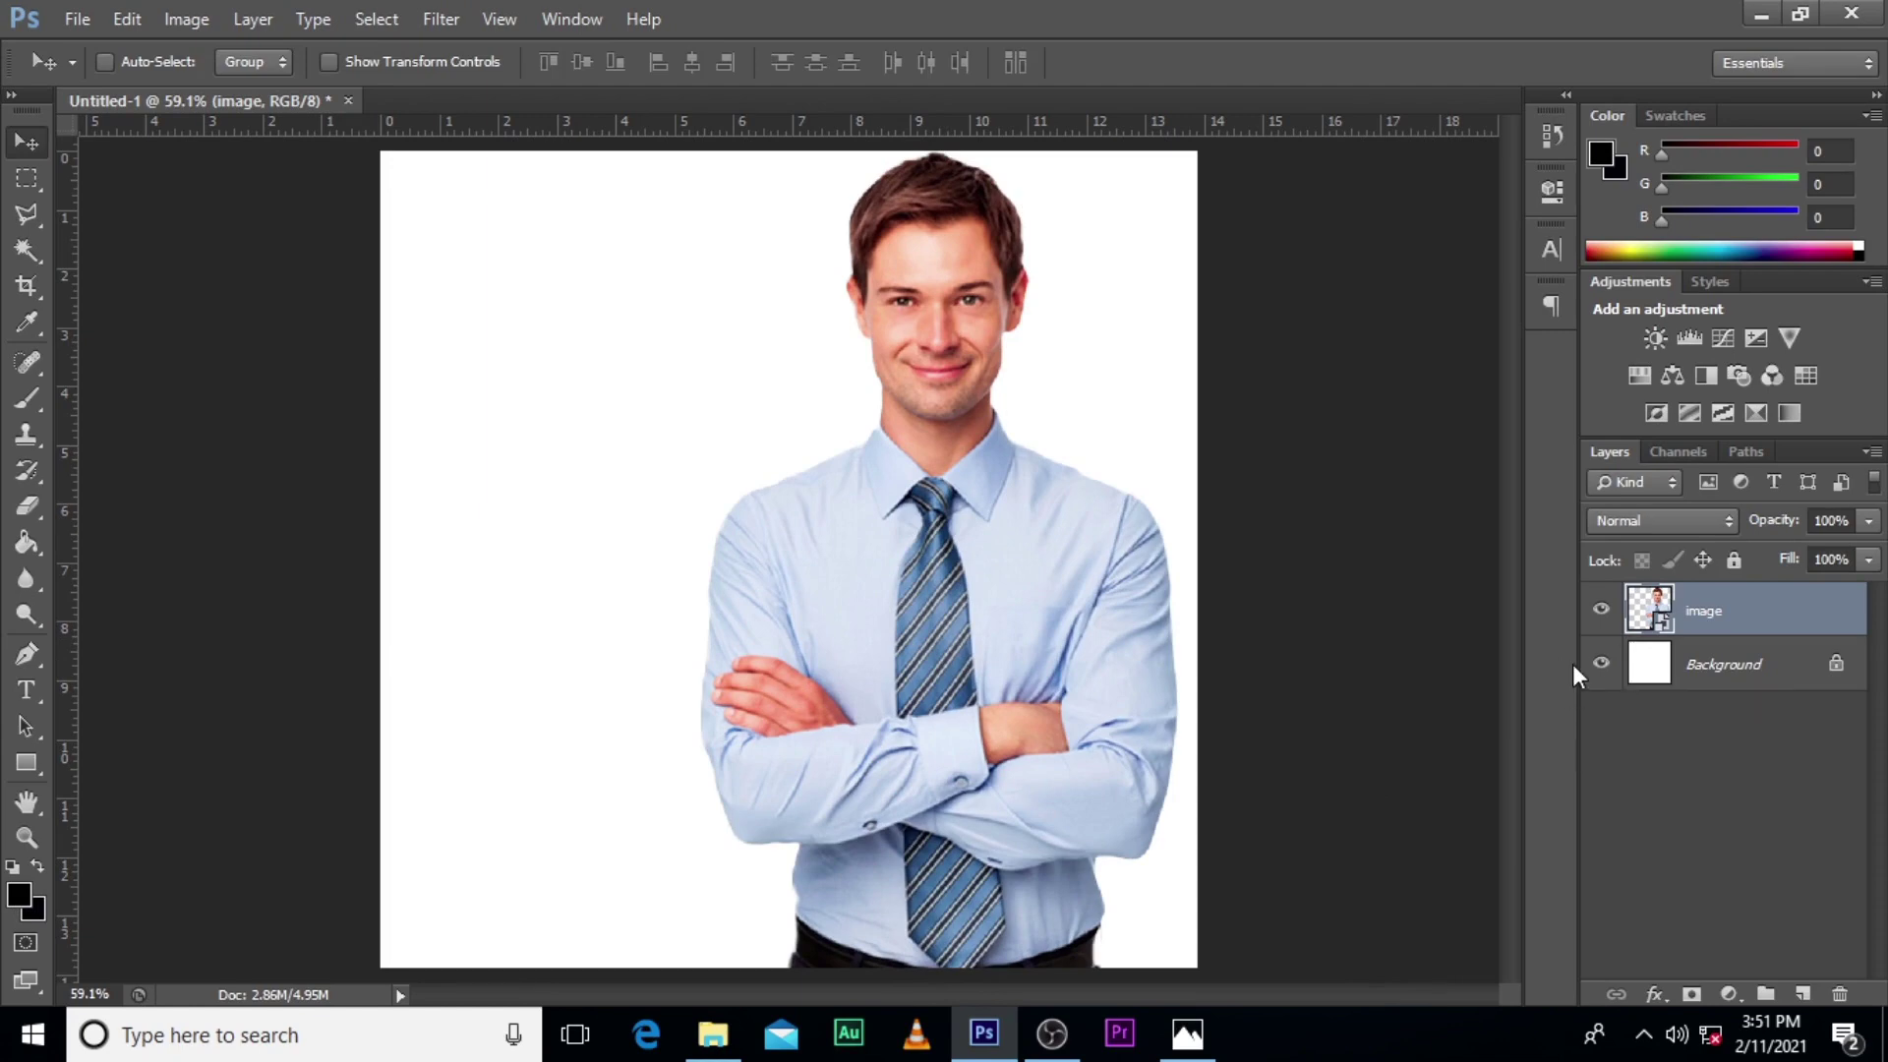
Group the man's picture layer, name the group image and collapse it.
{"action": "key", "text": "ctrl+t"}
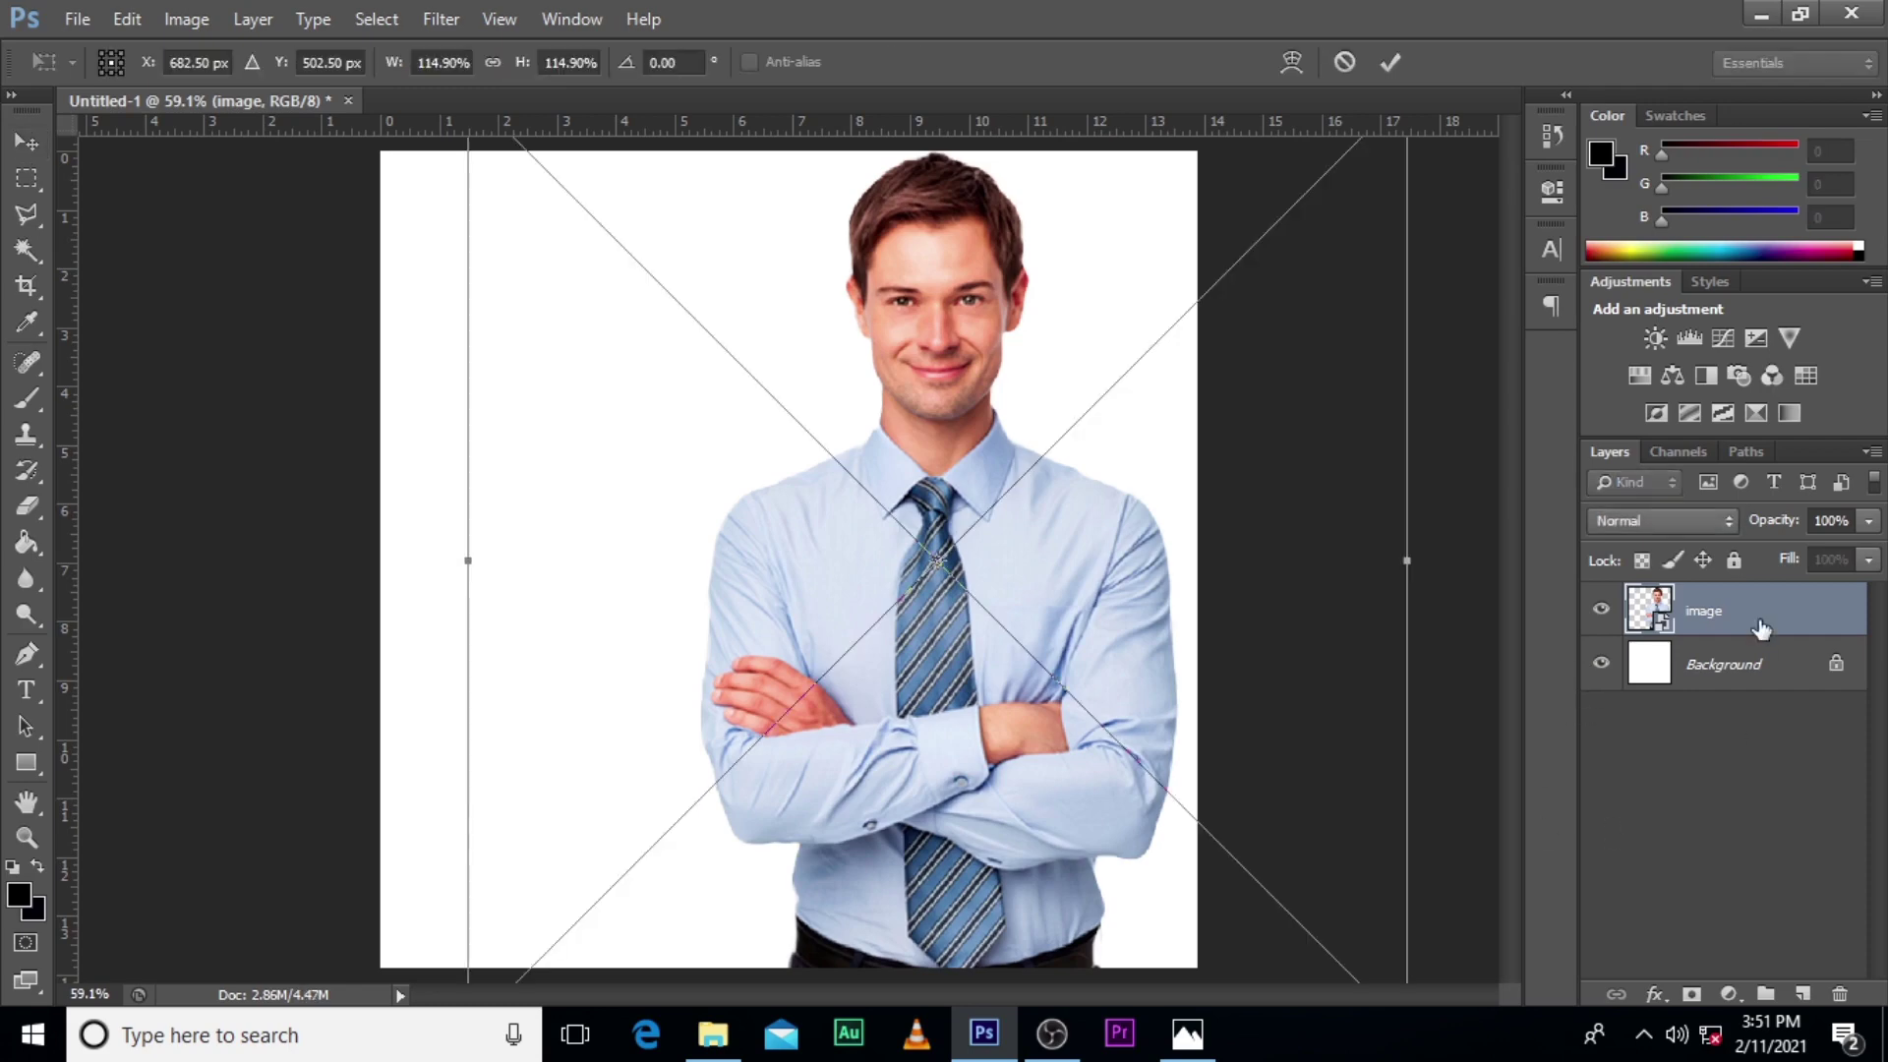
{"action": "key", "text": "Return"}
{"action": "key", "text": "ctrl+g"}
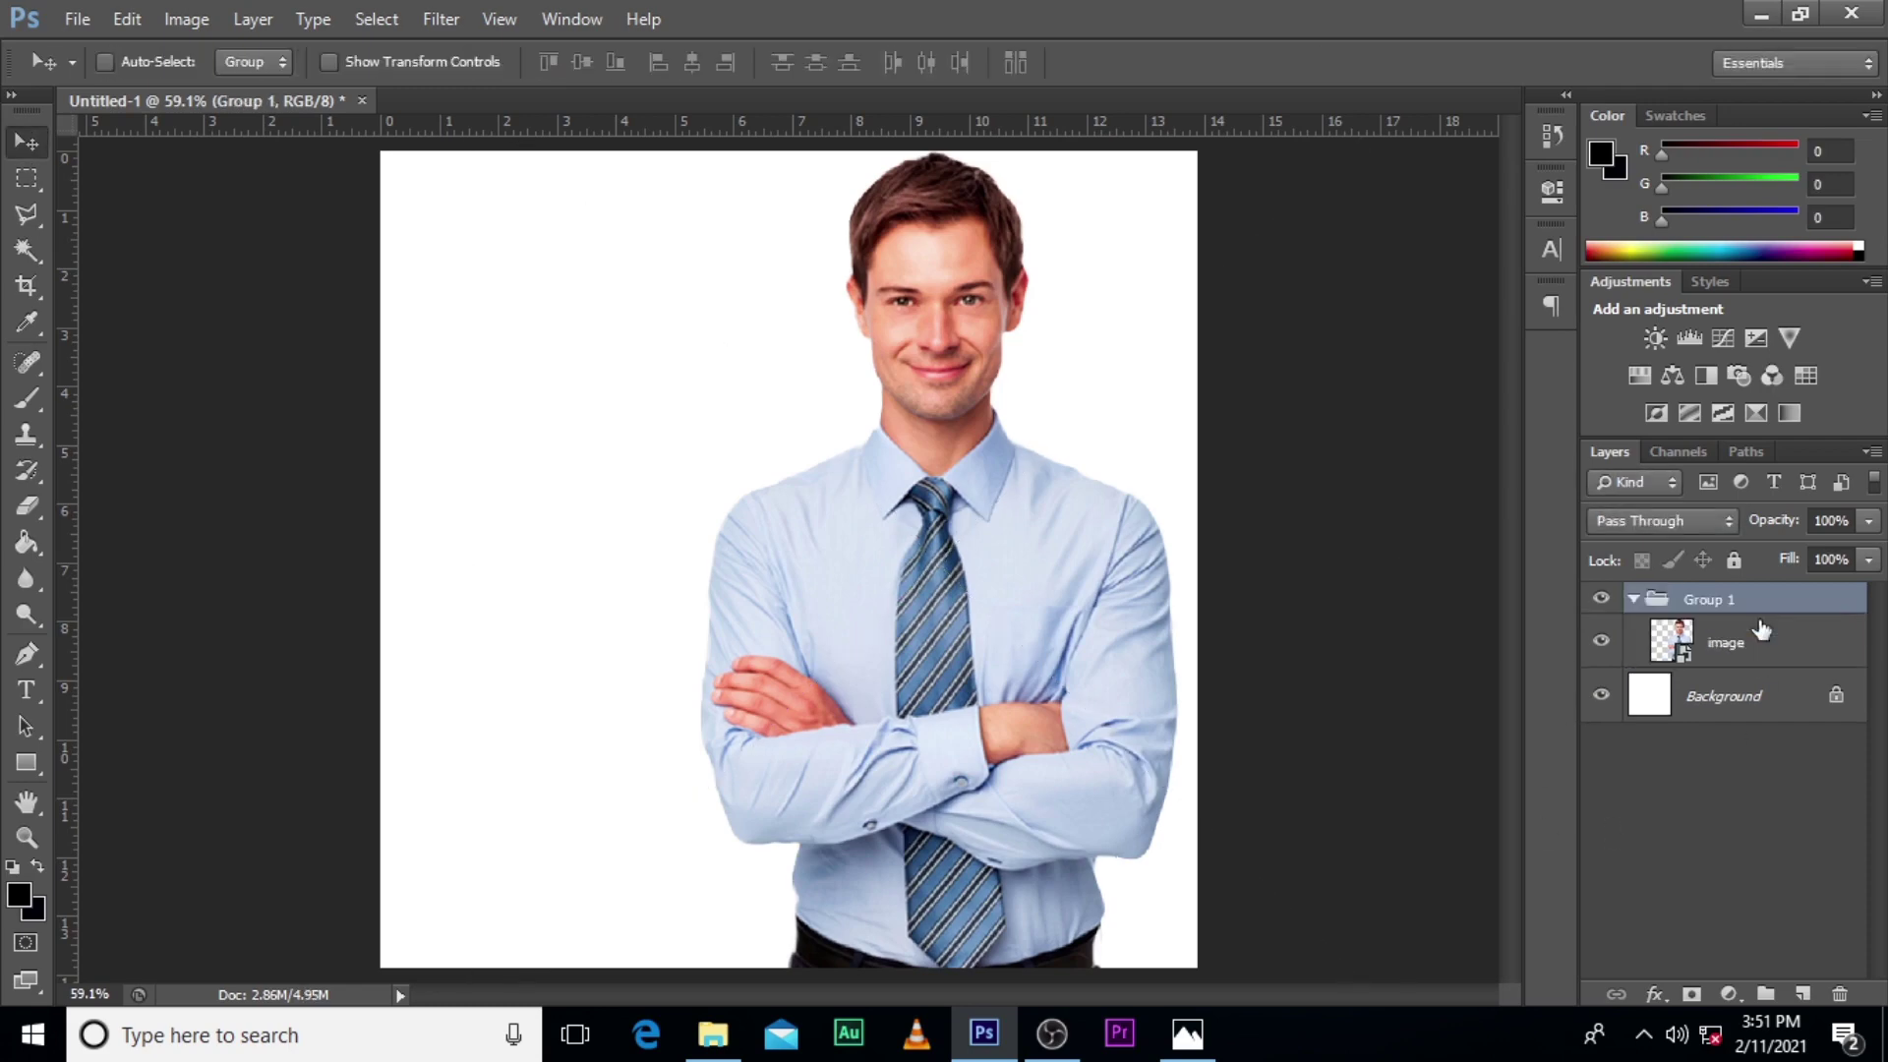
{"action": "double_click", "coordinate": [1710, 599]}
{"action": "key", "text": "BackSpace"}
{"action": "type", "text": "image"}
{"action": "key", "text": "Return"}
{"action": "left_click", "coordinate": [1636, 600]}
{"action": "left_click", "coordinate": [1603, 597]}
{"action": "left_click", "coordinate": [1602, 598]}
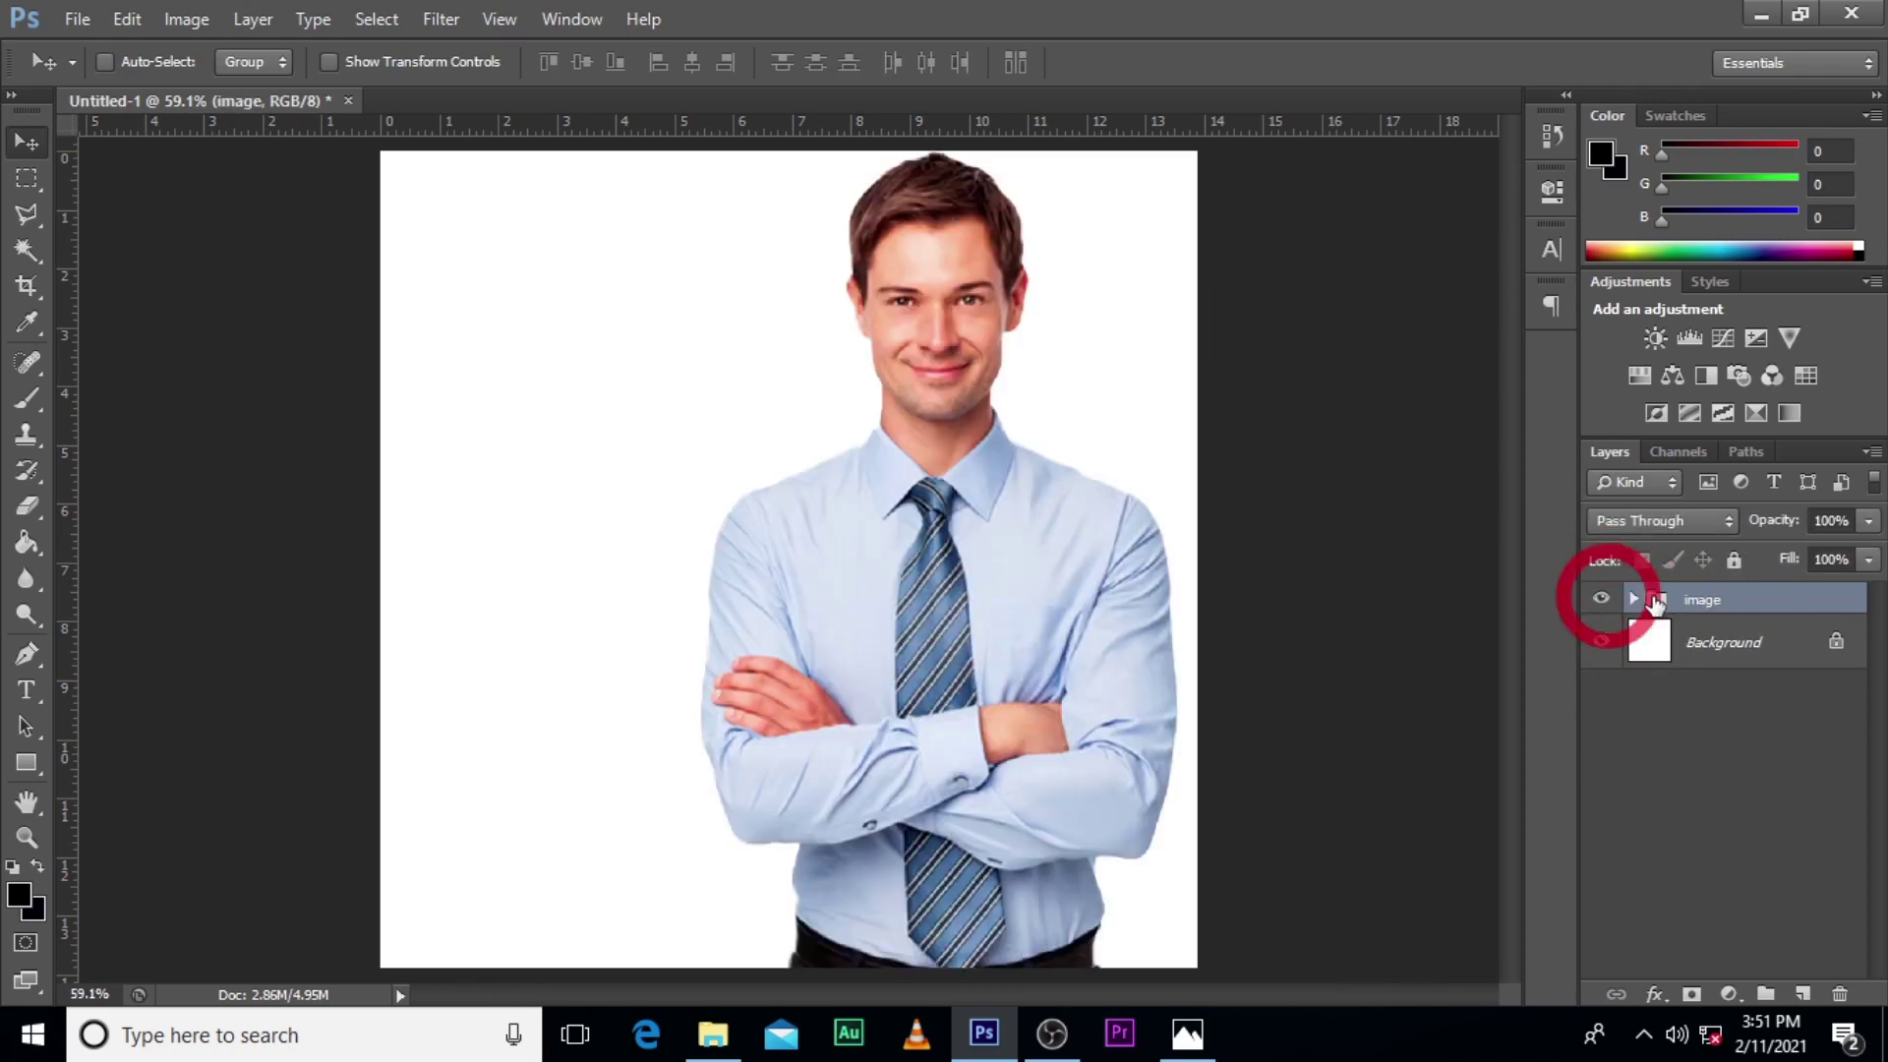
{"action": "left_click", "coordinate": [1684, 602]}
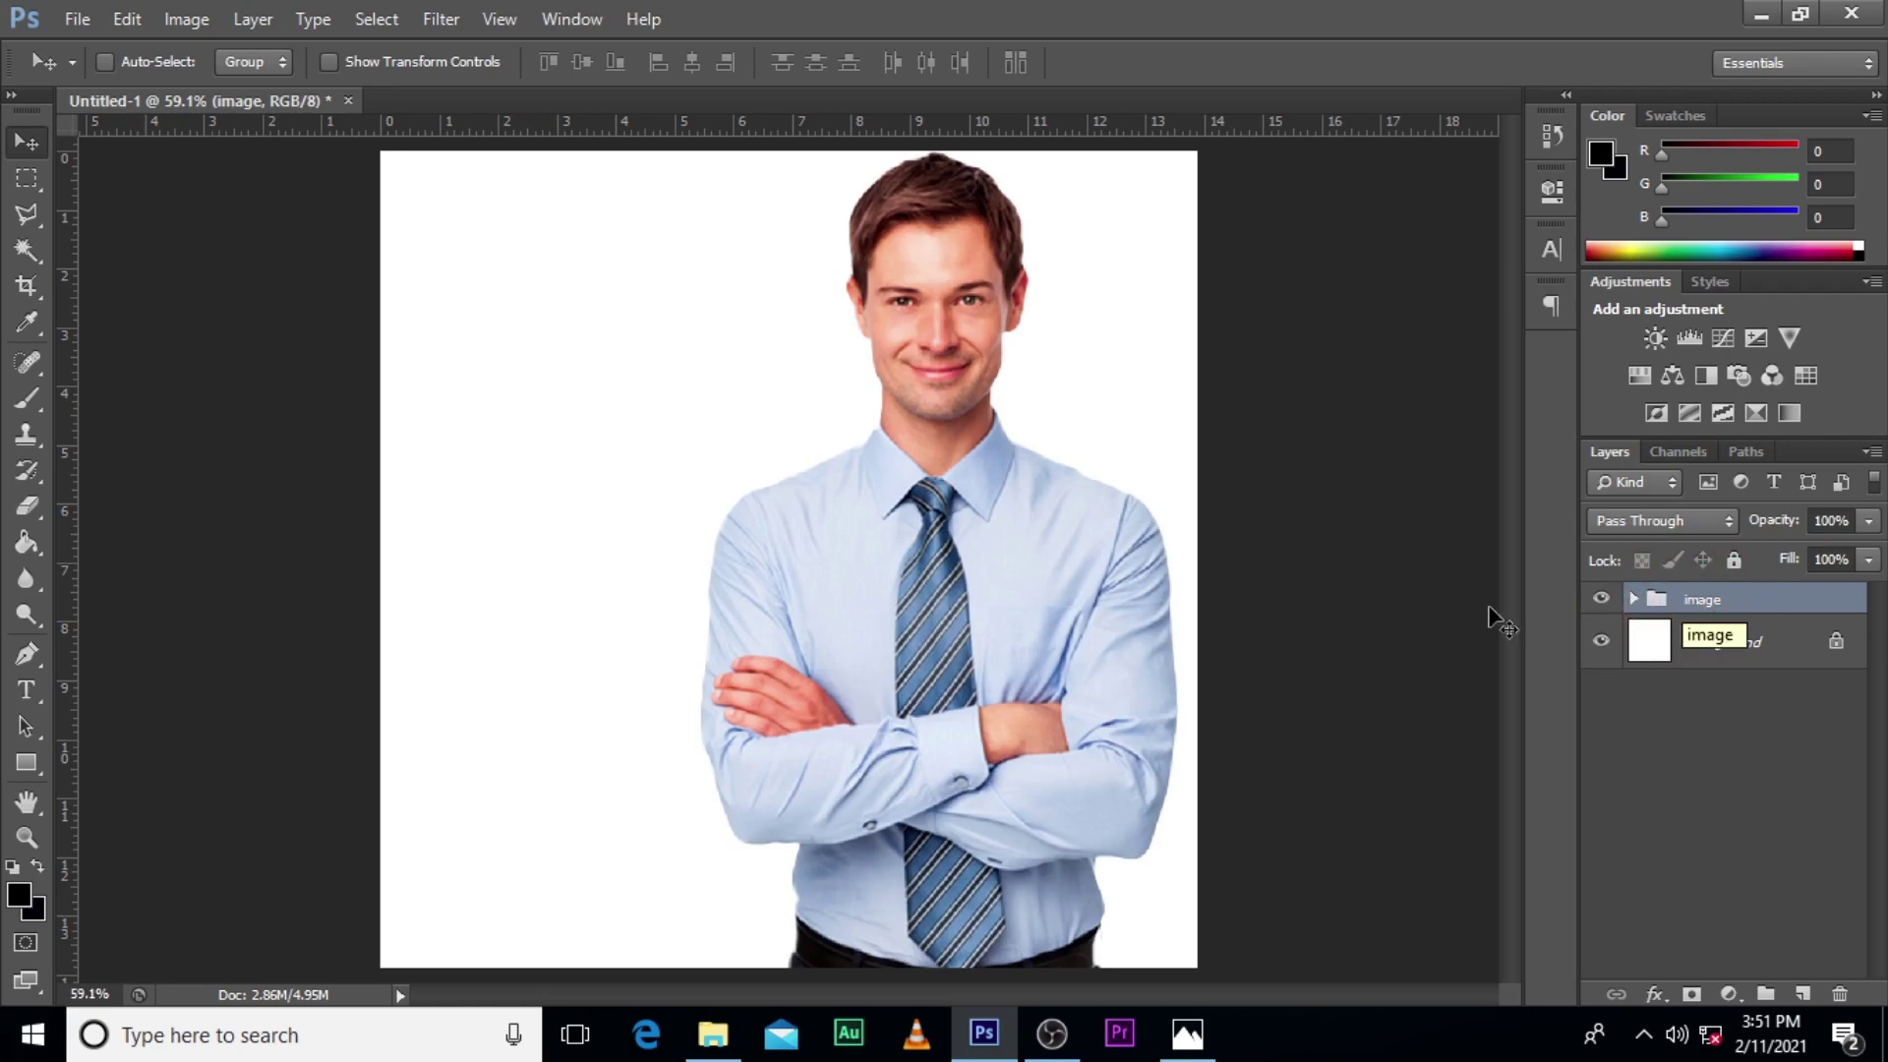
Place the black and gold Happy Birthday lettering picture from the BDAY FLYERS RAW folder into the document.
{"action": "left_click", "coordinate": [715, 1035]}
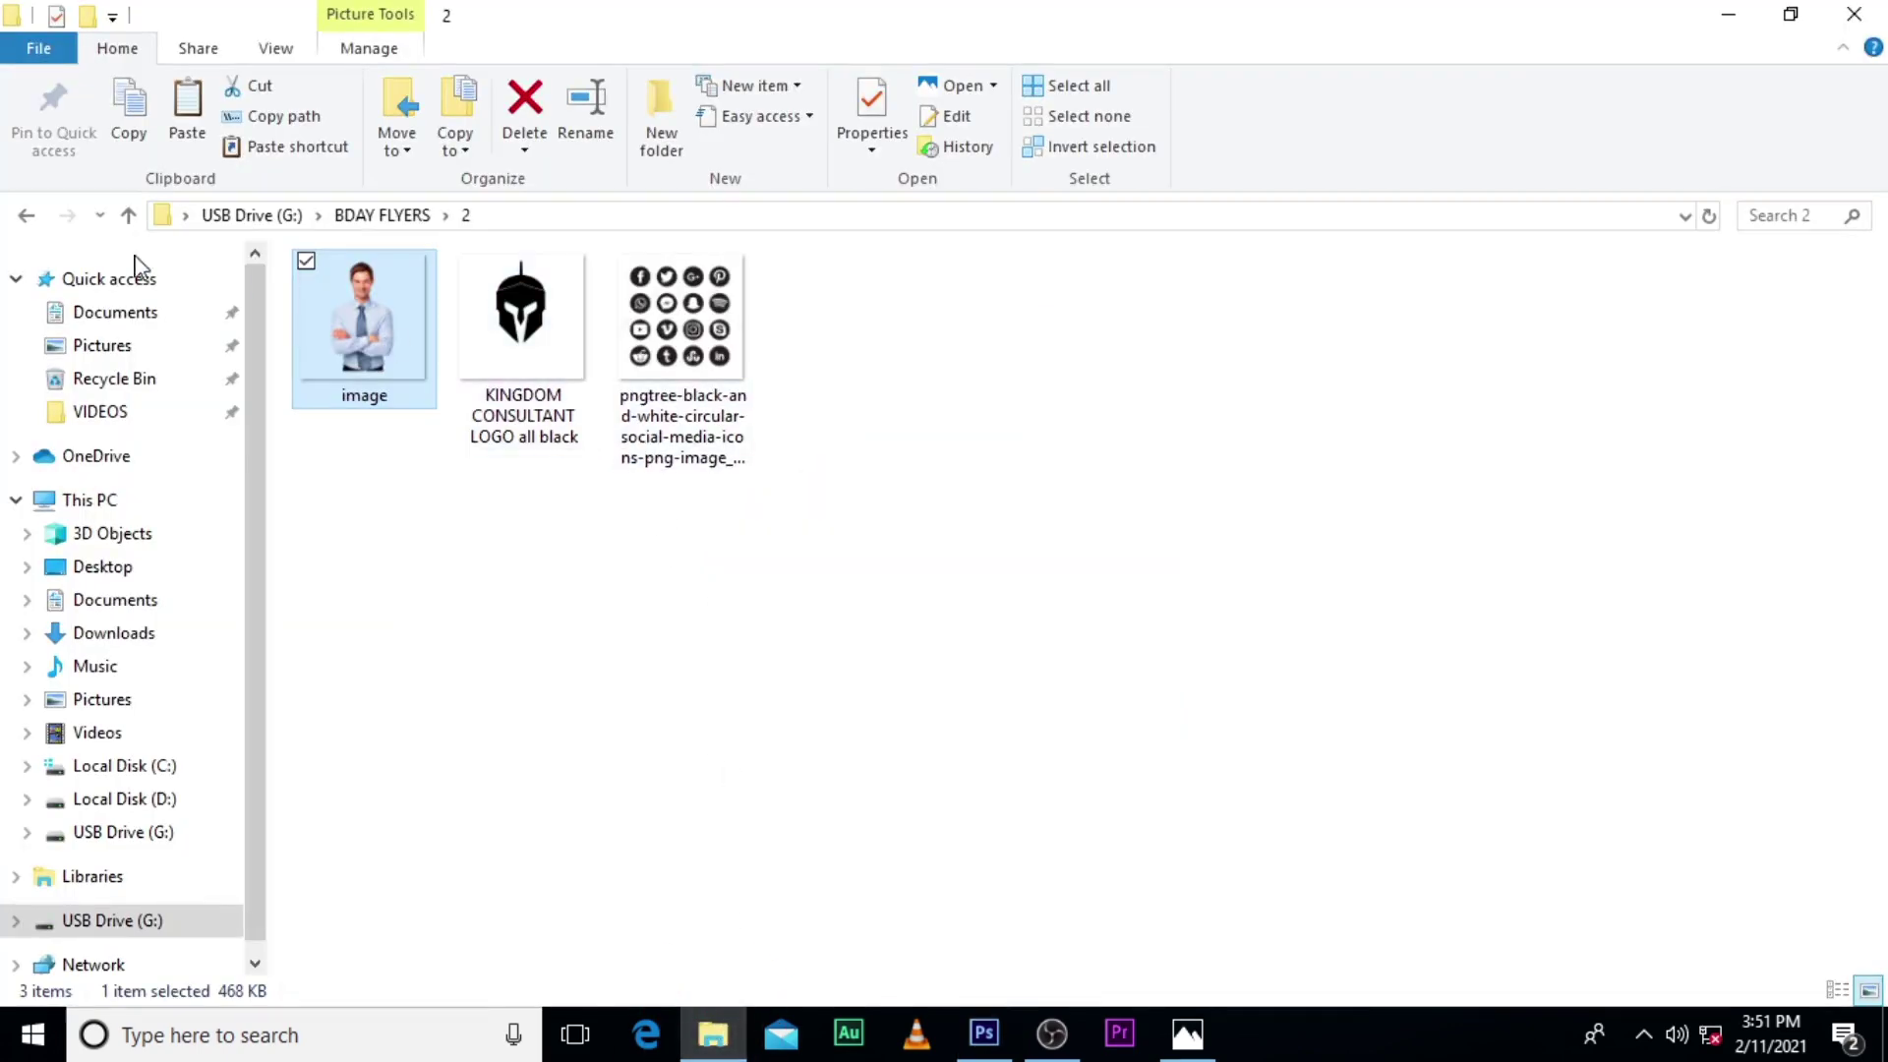
{"action": "left_click", "coordinate": [26, 217]}
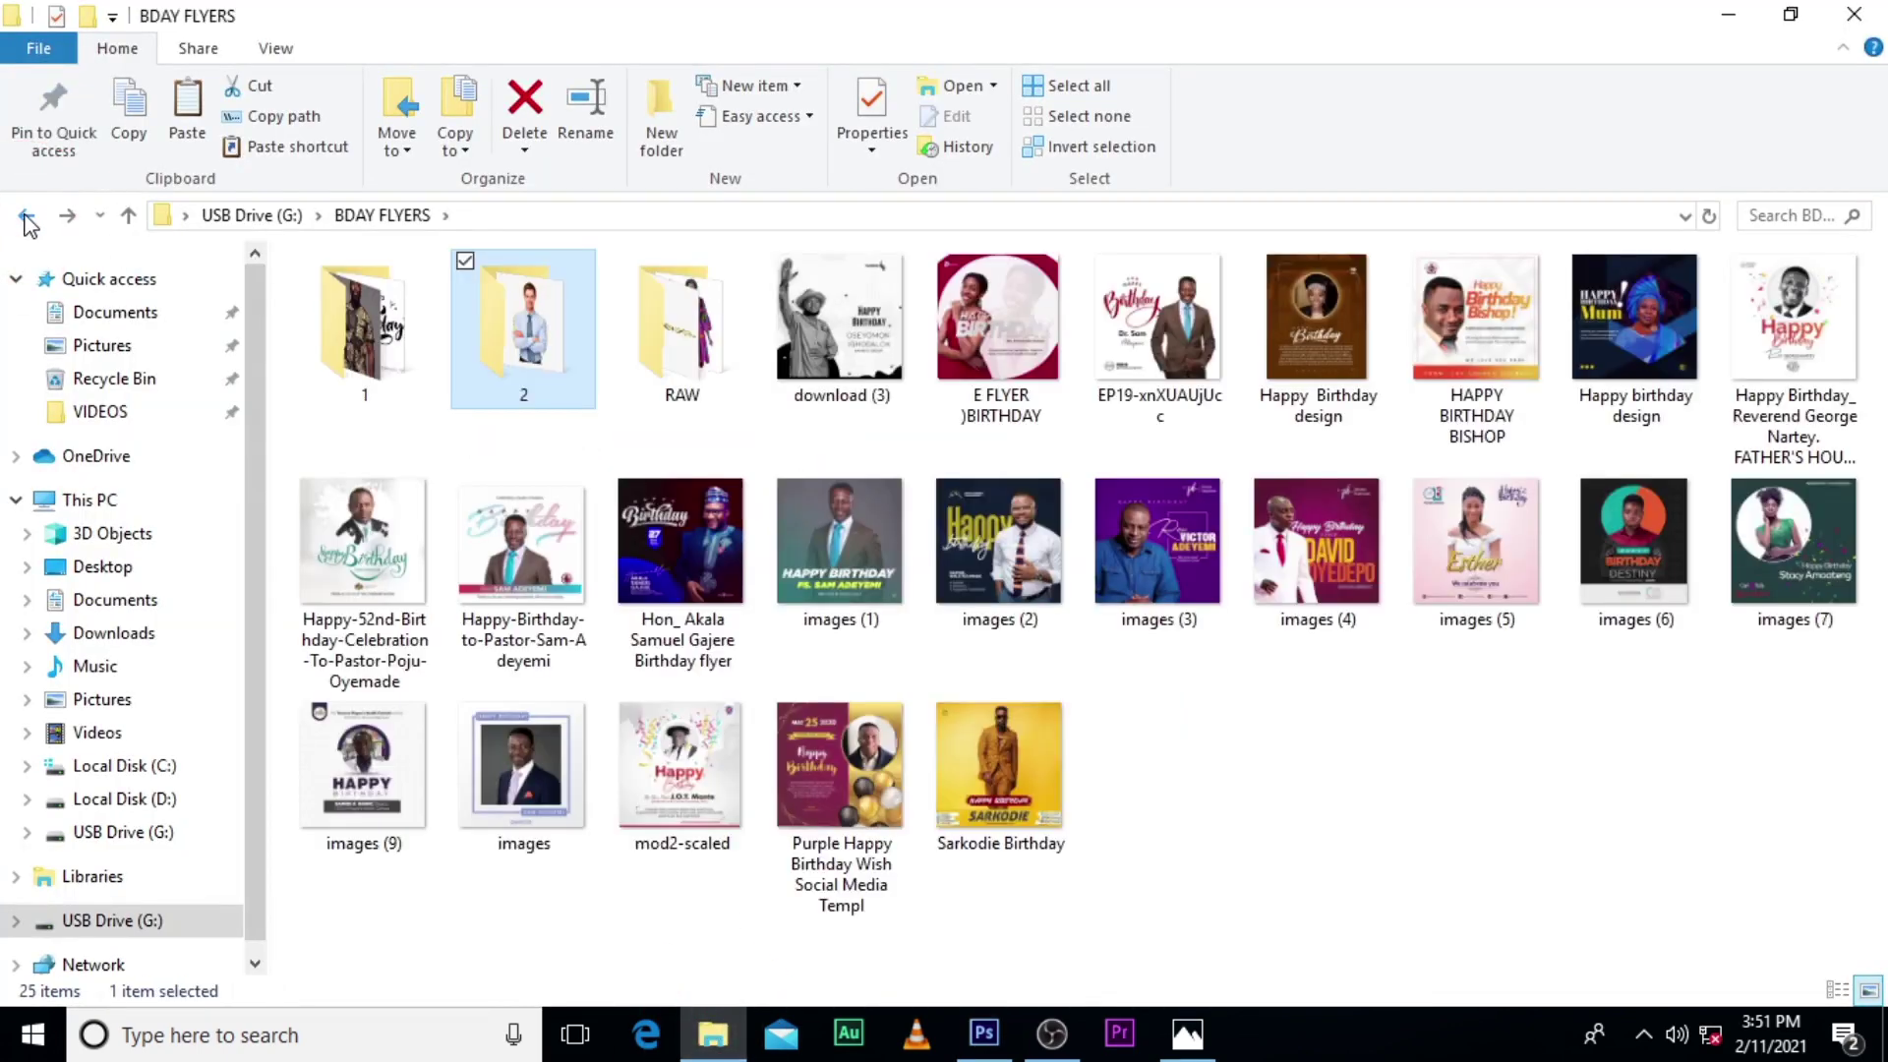
{"action": "double_click", "coordinate": [621, 371]}
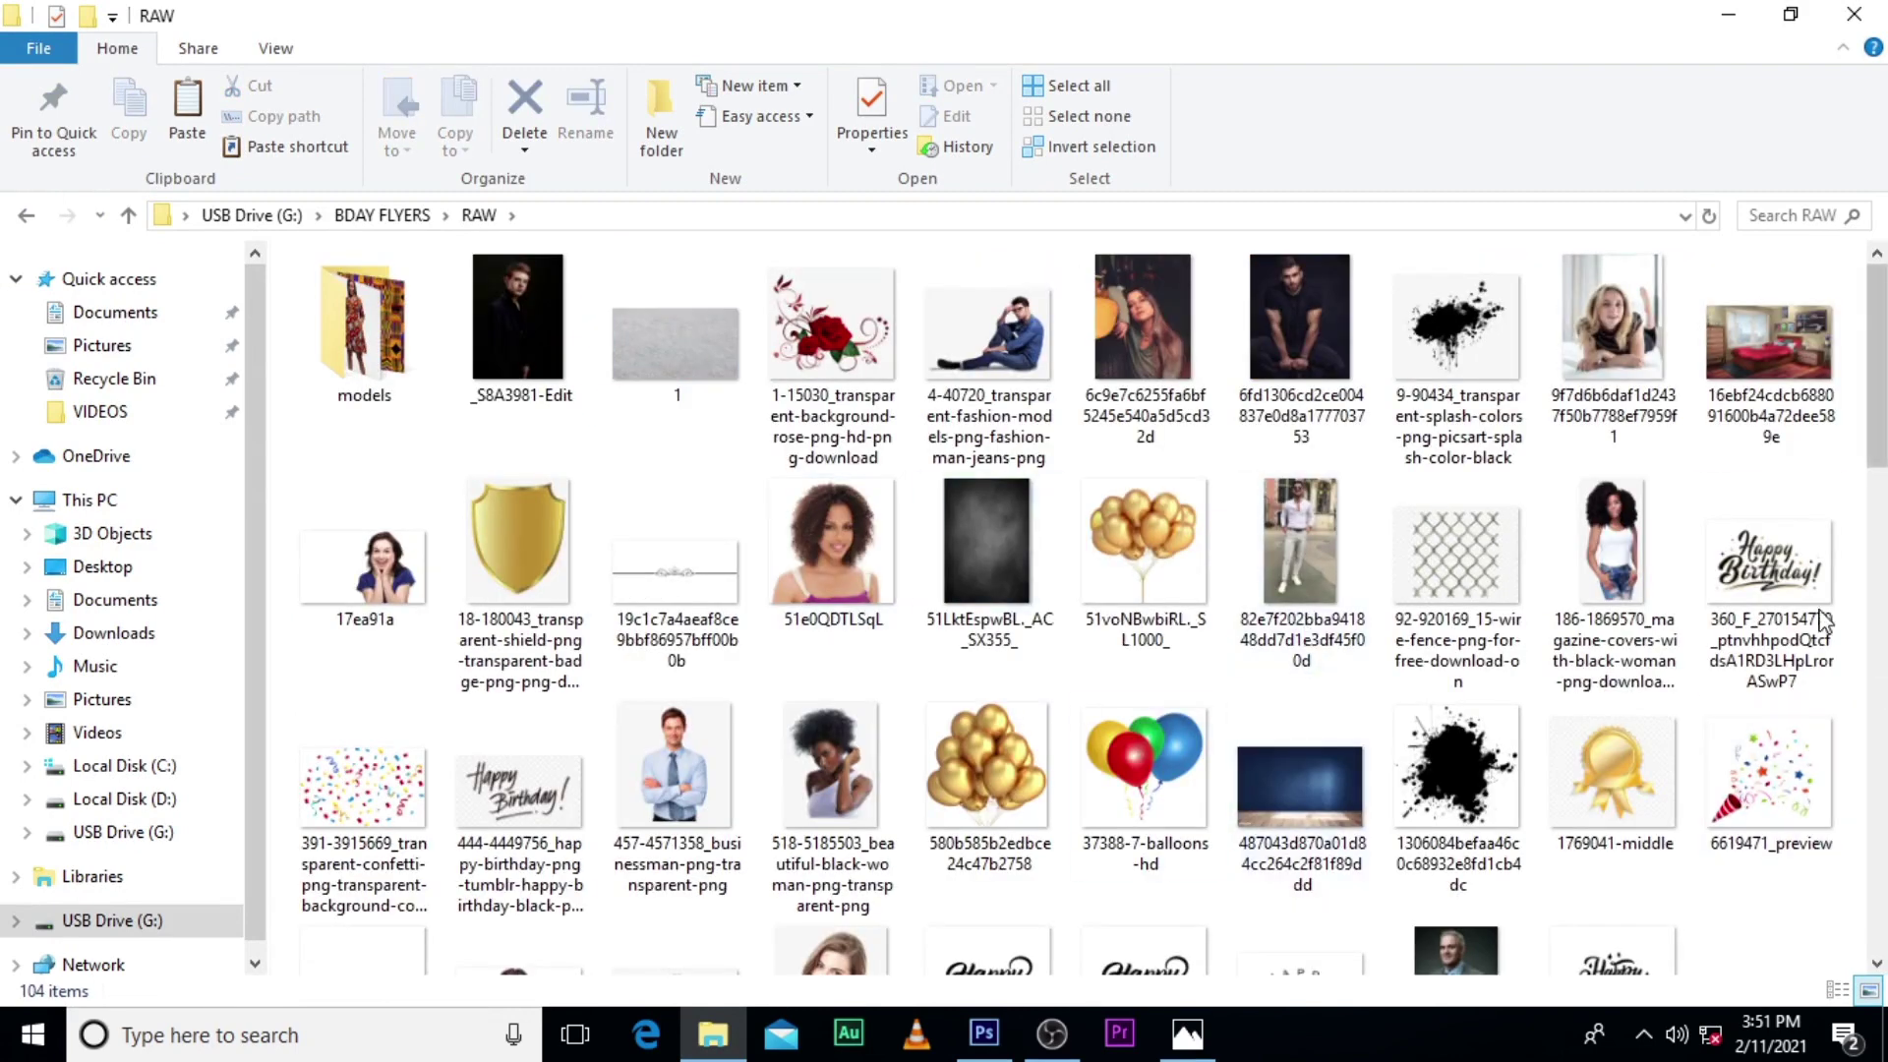
{"action": "left_click_drag", "start_coordinate": [1771, 610], "coordinate": [1167, 812]}
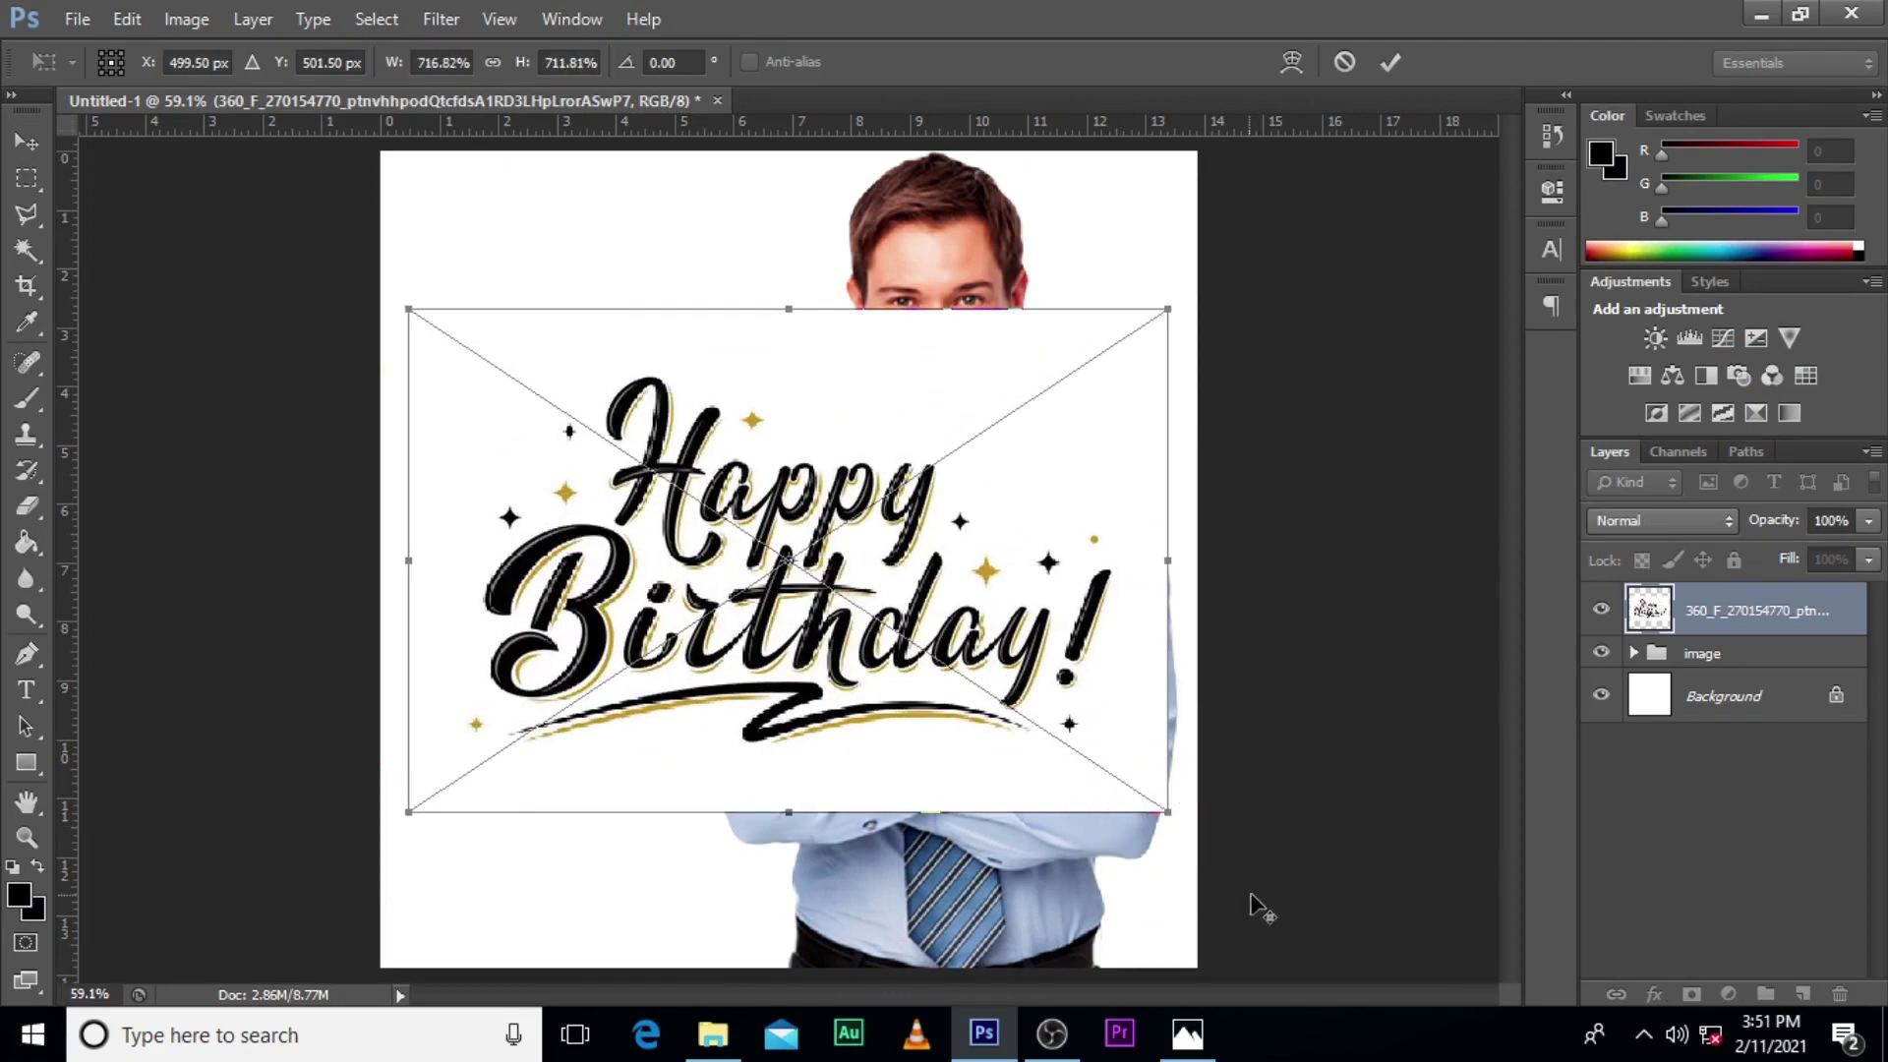
{"action": "key", "text": "Return"}
Hide the lettering's white background by selecting it with the Magic Wand, adding a layer mask and inverting the mask.
{"action": "key", "text": "w"}
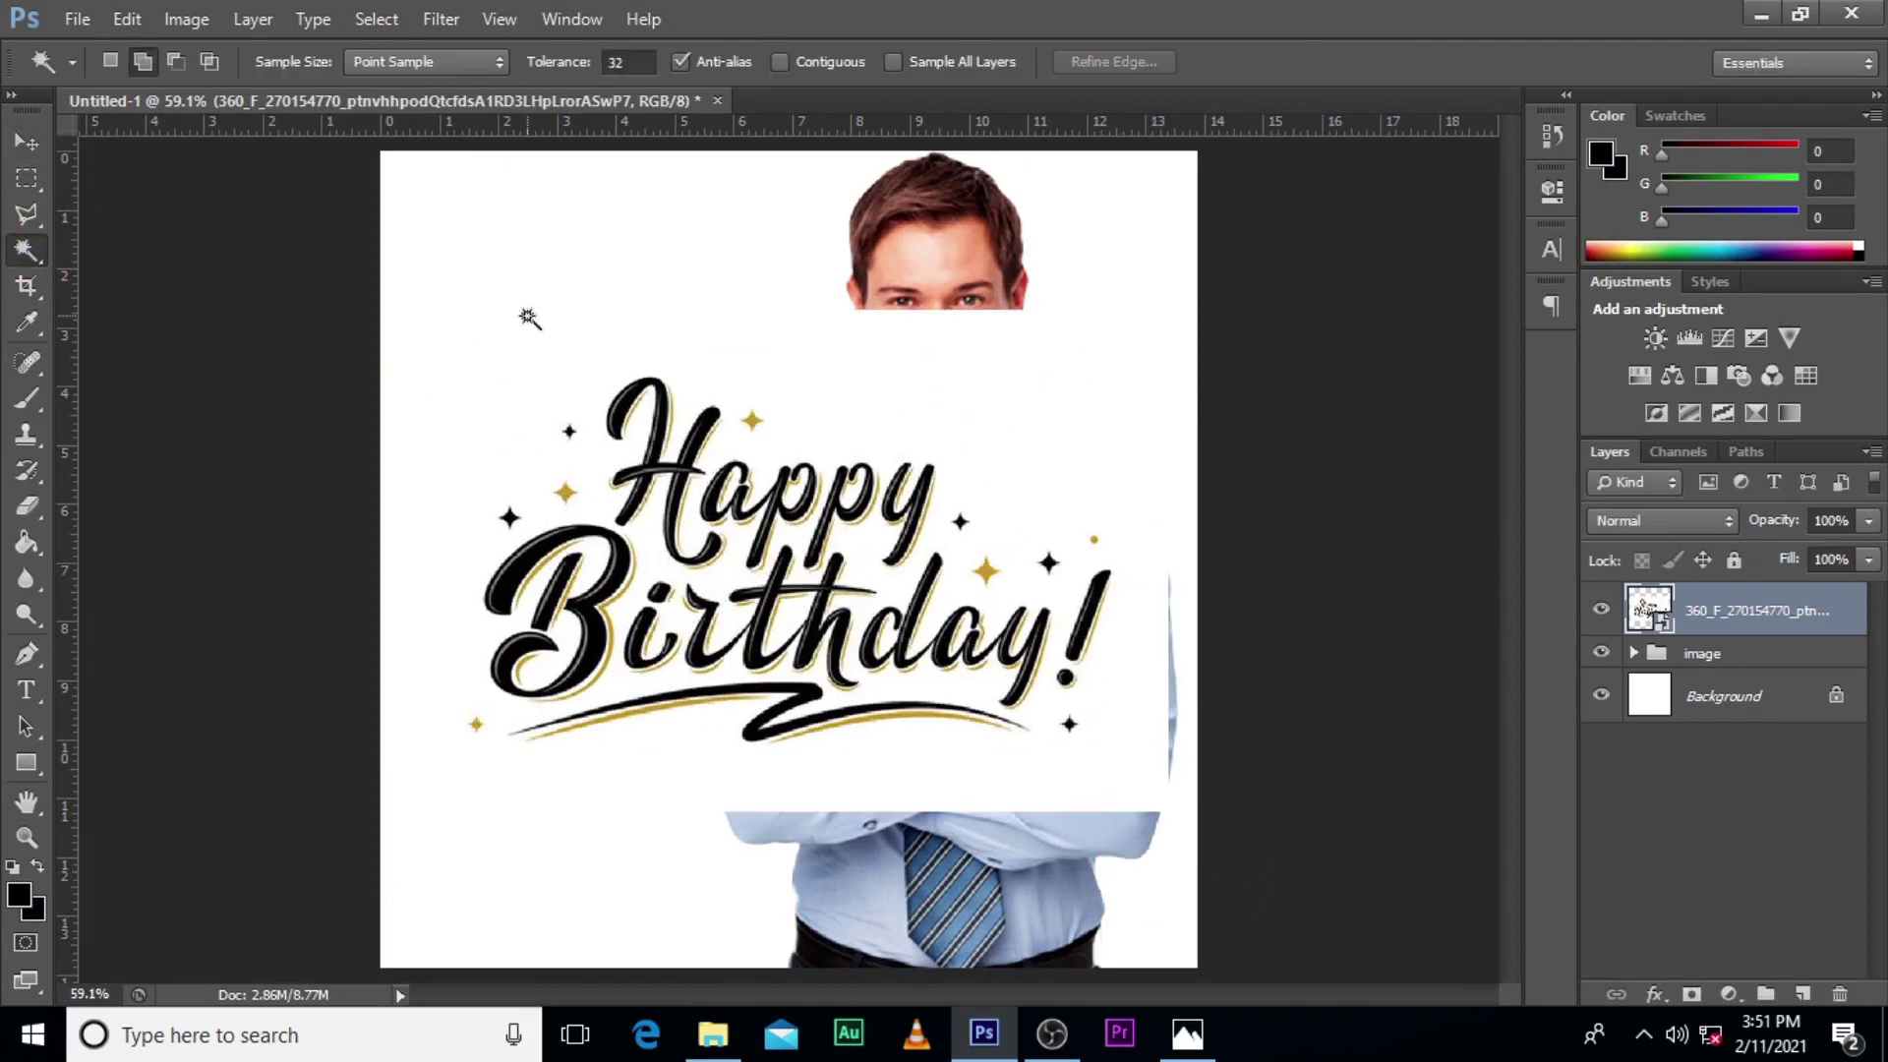
{"action": "left_click", "coordinate": [528, 368]}
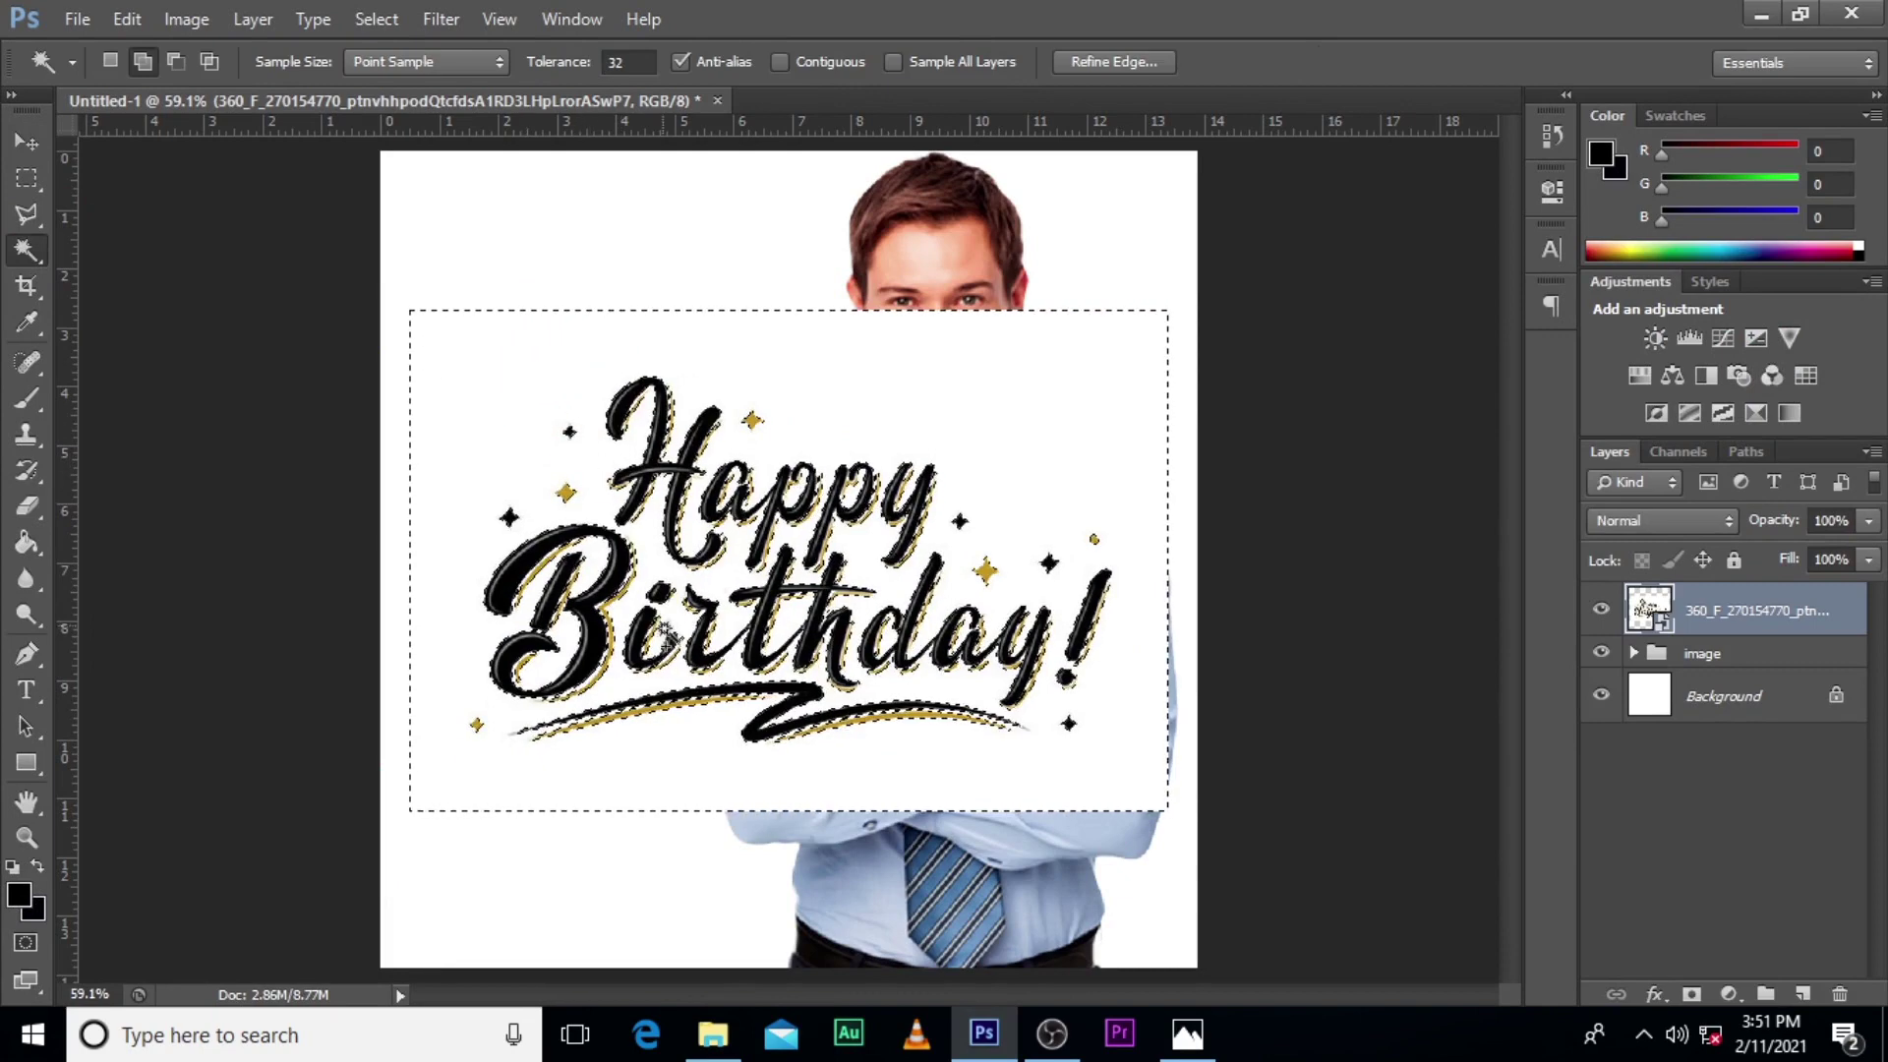
{"action": "left_click", "coordinate": [1692, 994]}
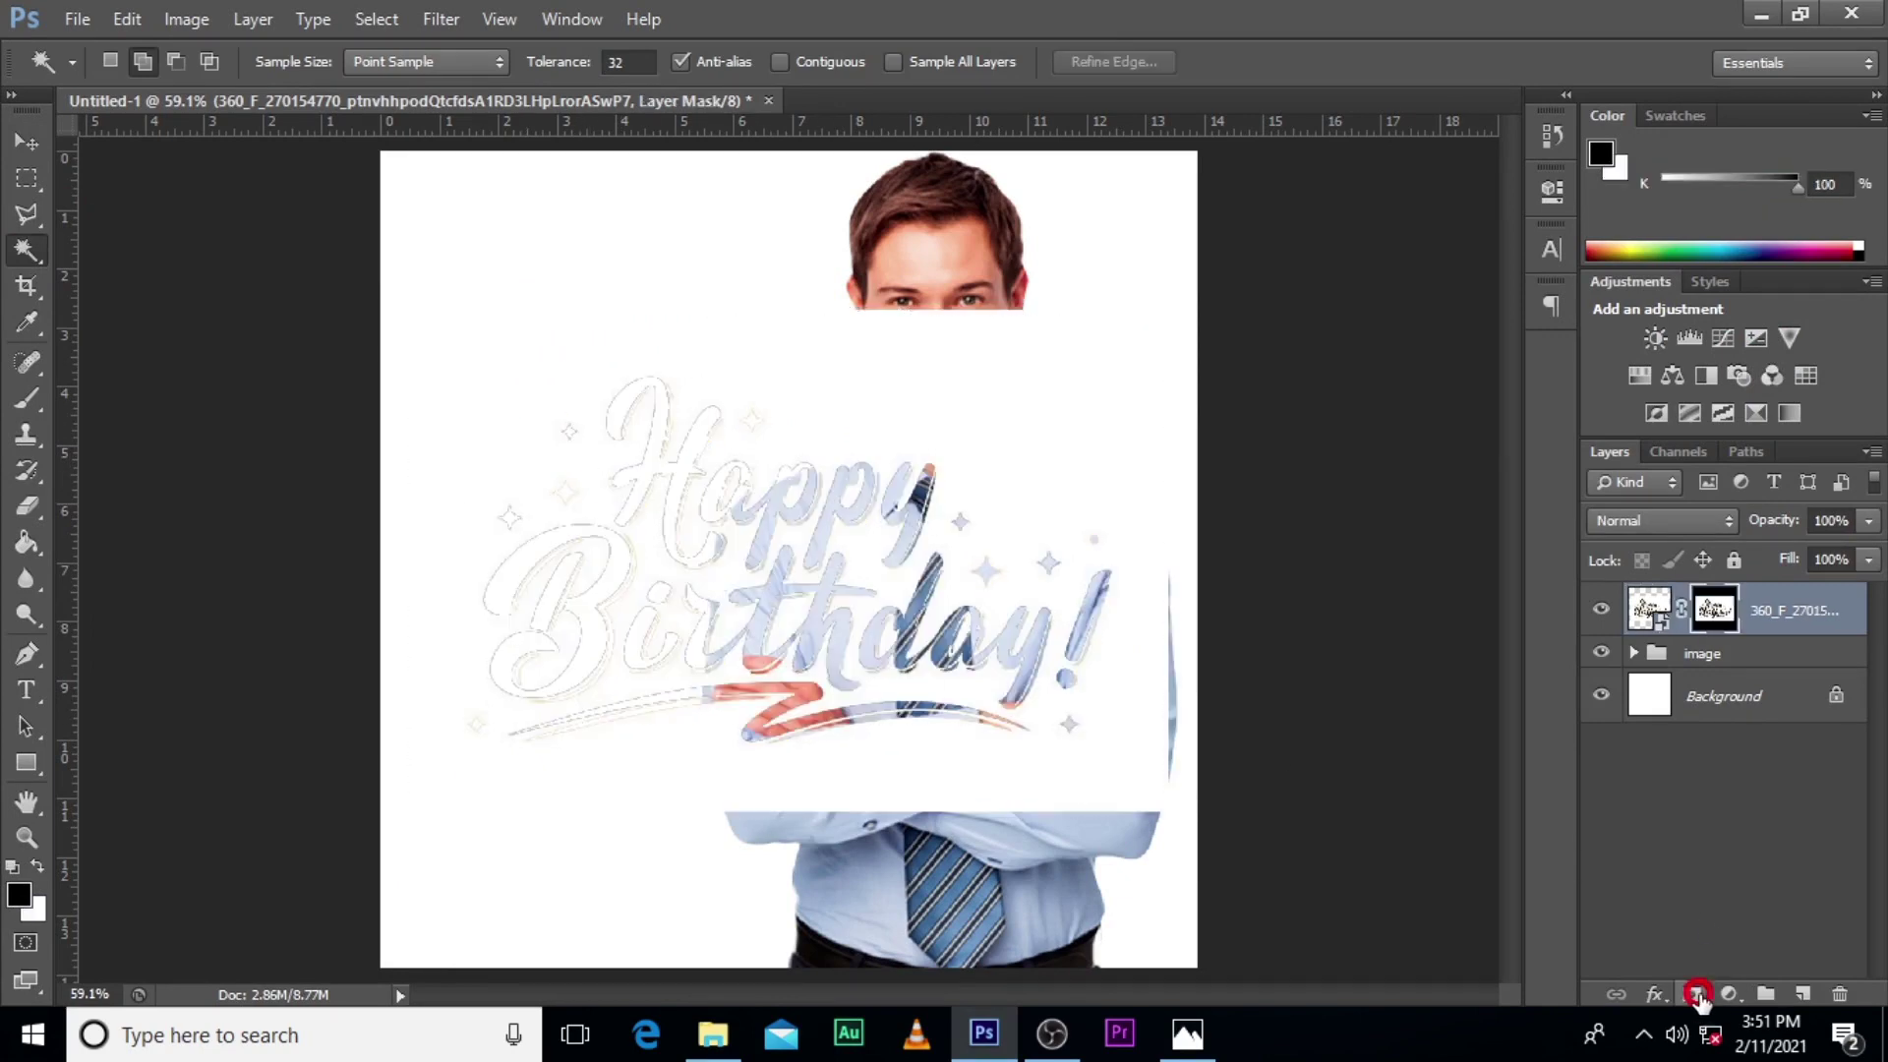
{"action": "double_click", "coordinate": [1714, 610]}
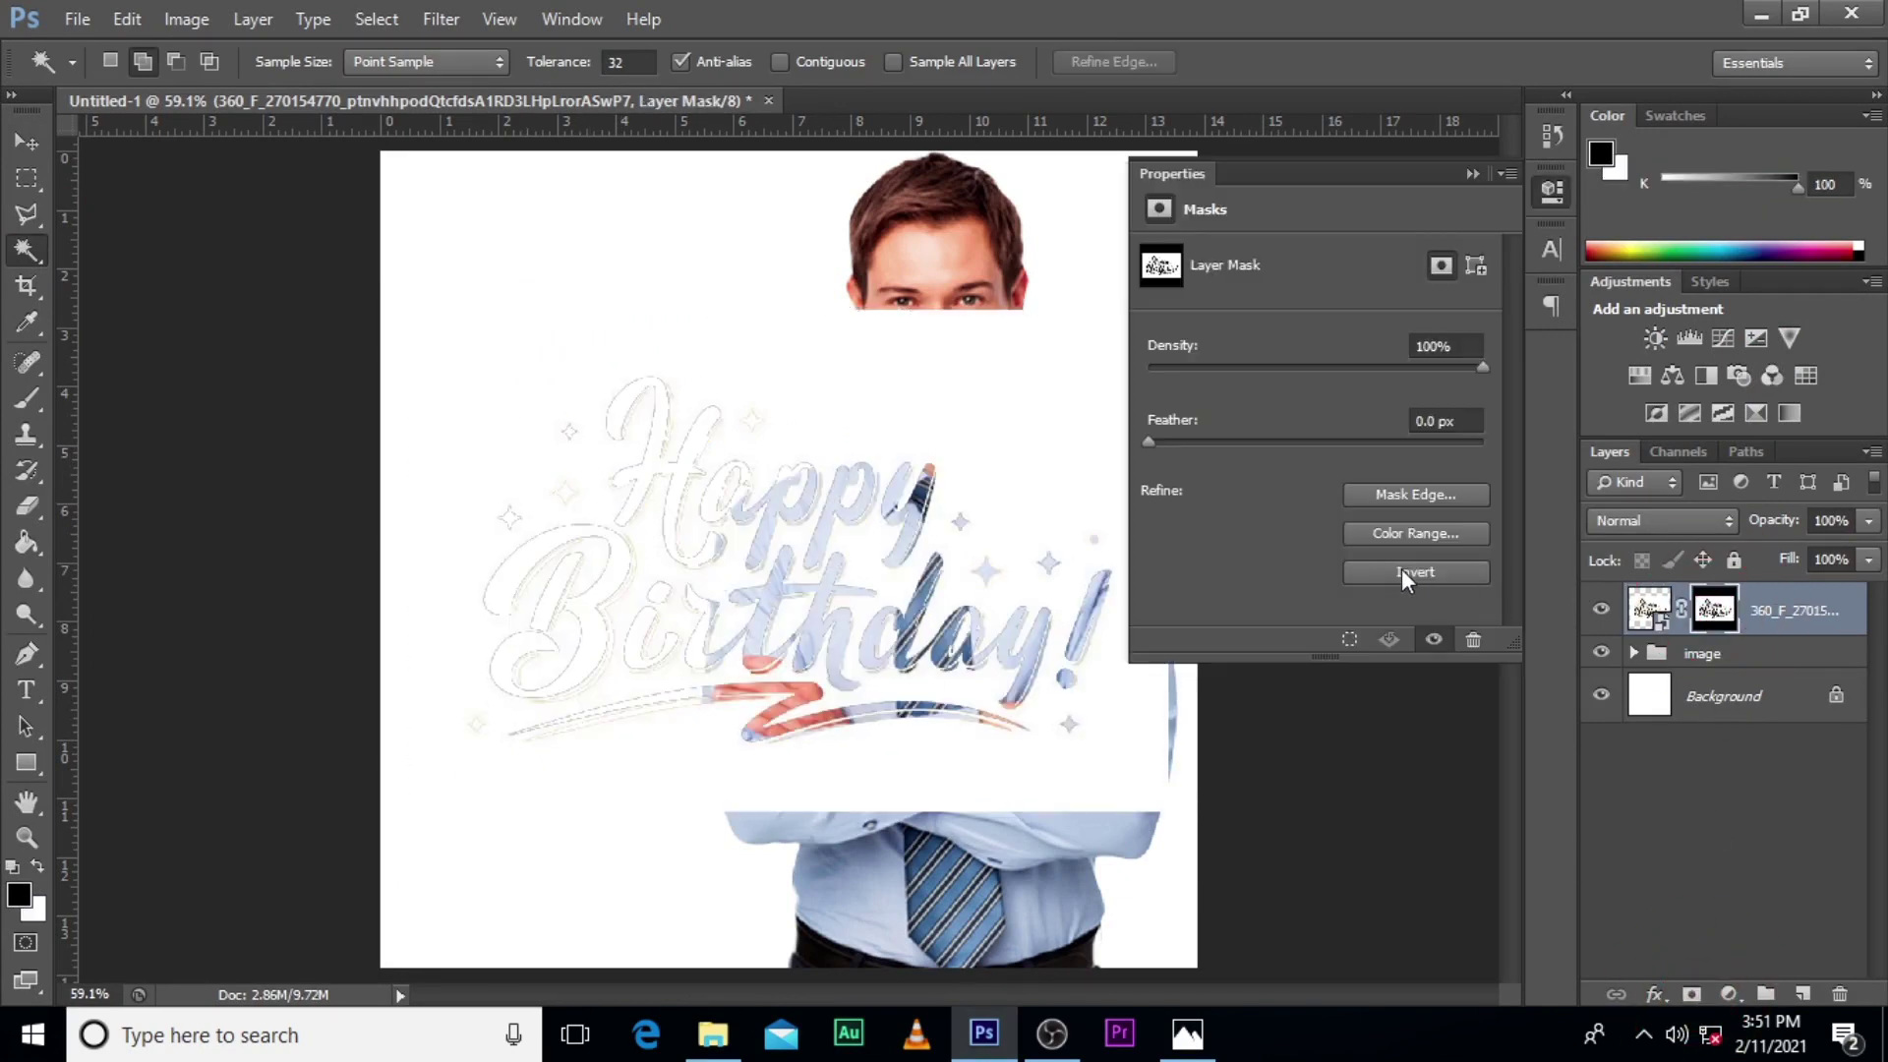
{"action": "left_click", "coordinate": [1426, 575]}
{"action": "left_click", "coordinate": [1472, 174]}
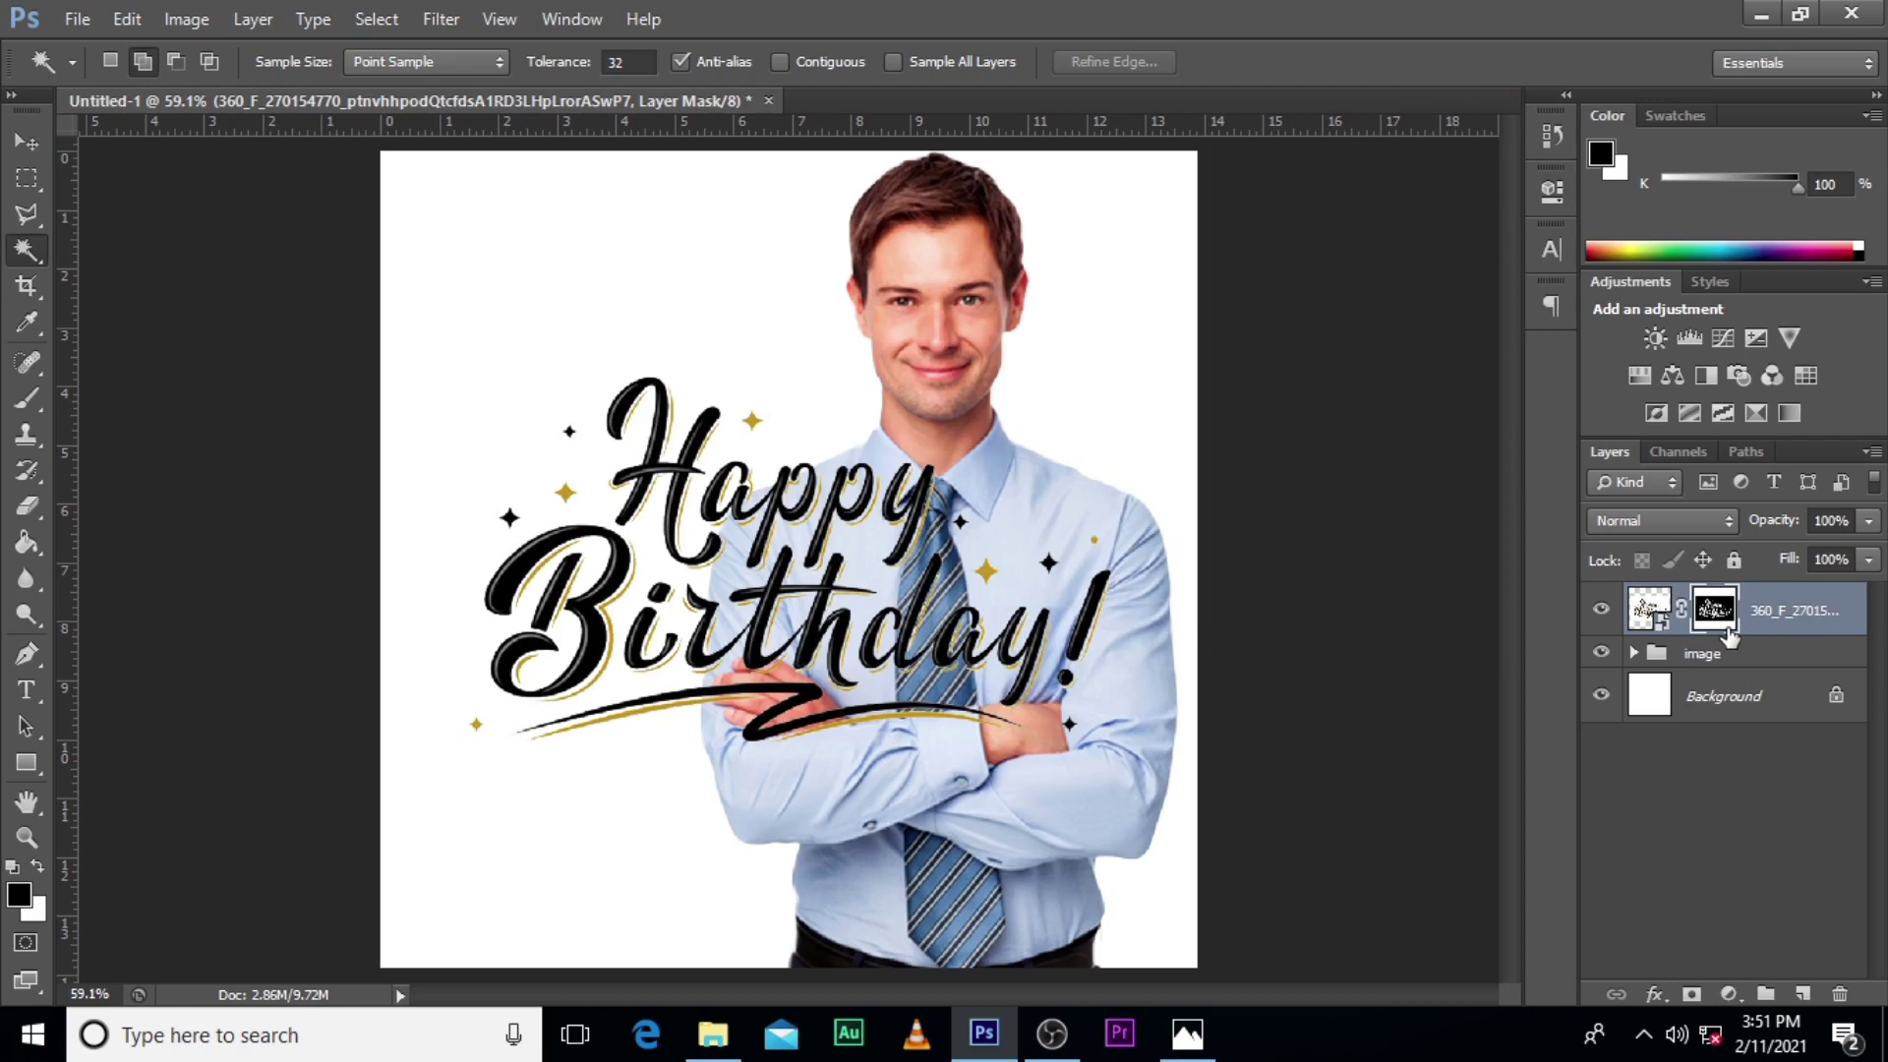
Put the Happy Birthday layer beneath the image group and move the lettering to the canvas's upper left.
{"action": "left_click_drag", "start_coordinate": [1768, 635], "coordinate": [1770, 672]}
{"action": "left_click", "coordinate": [1774, 639]}
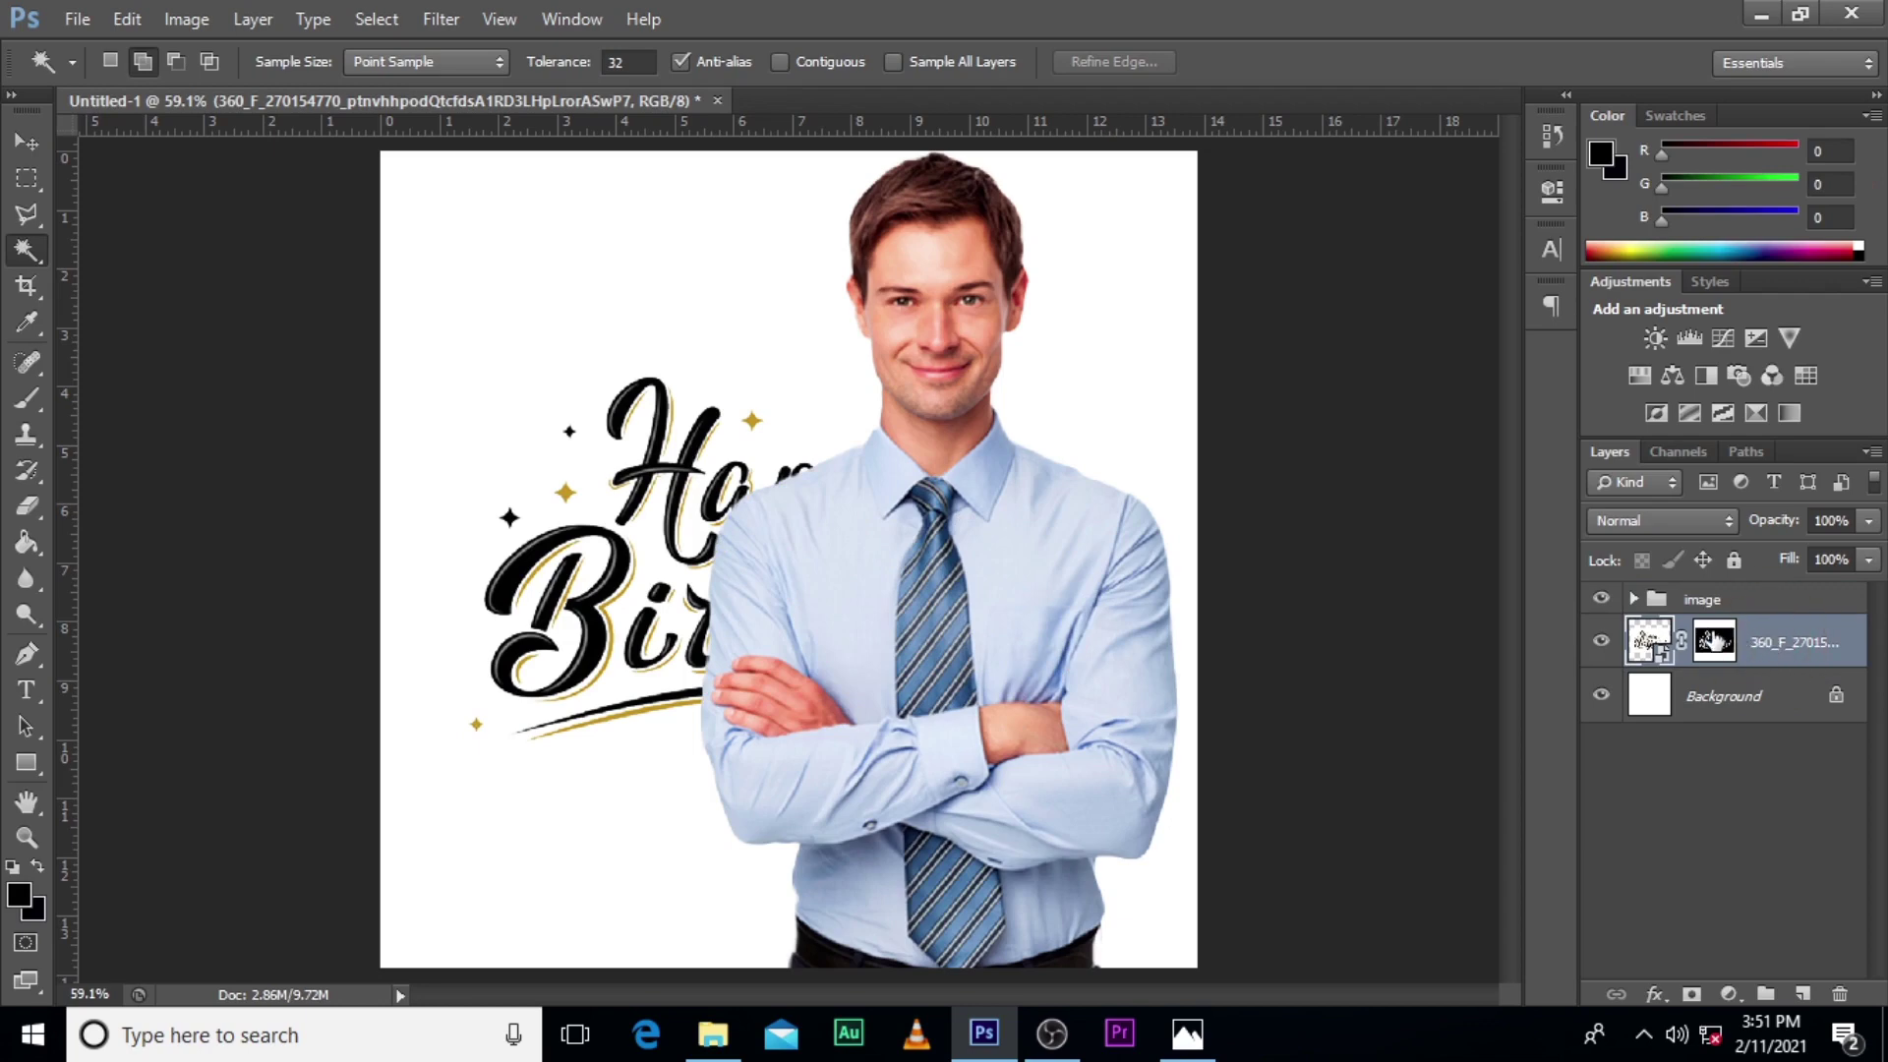
{"action": "key", "text": "v"}
{"action": "left_click_drag", "start_coordinate": [678, 644], "coordinate": [623, 446]}
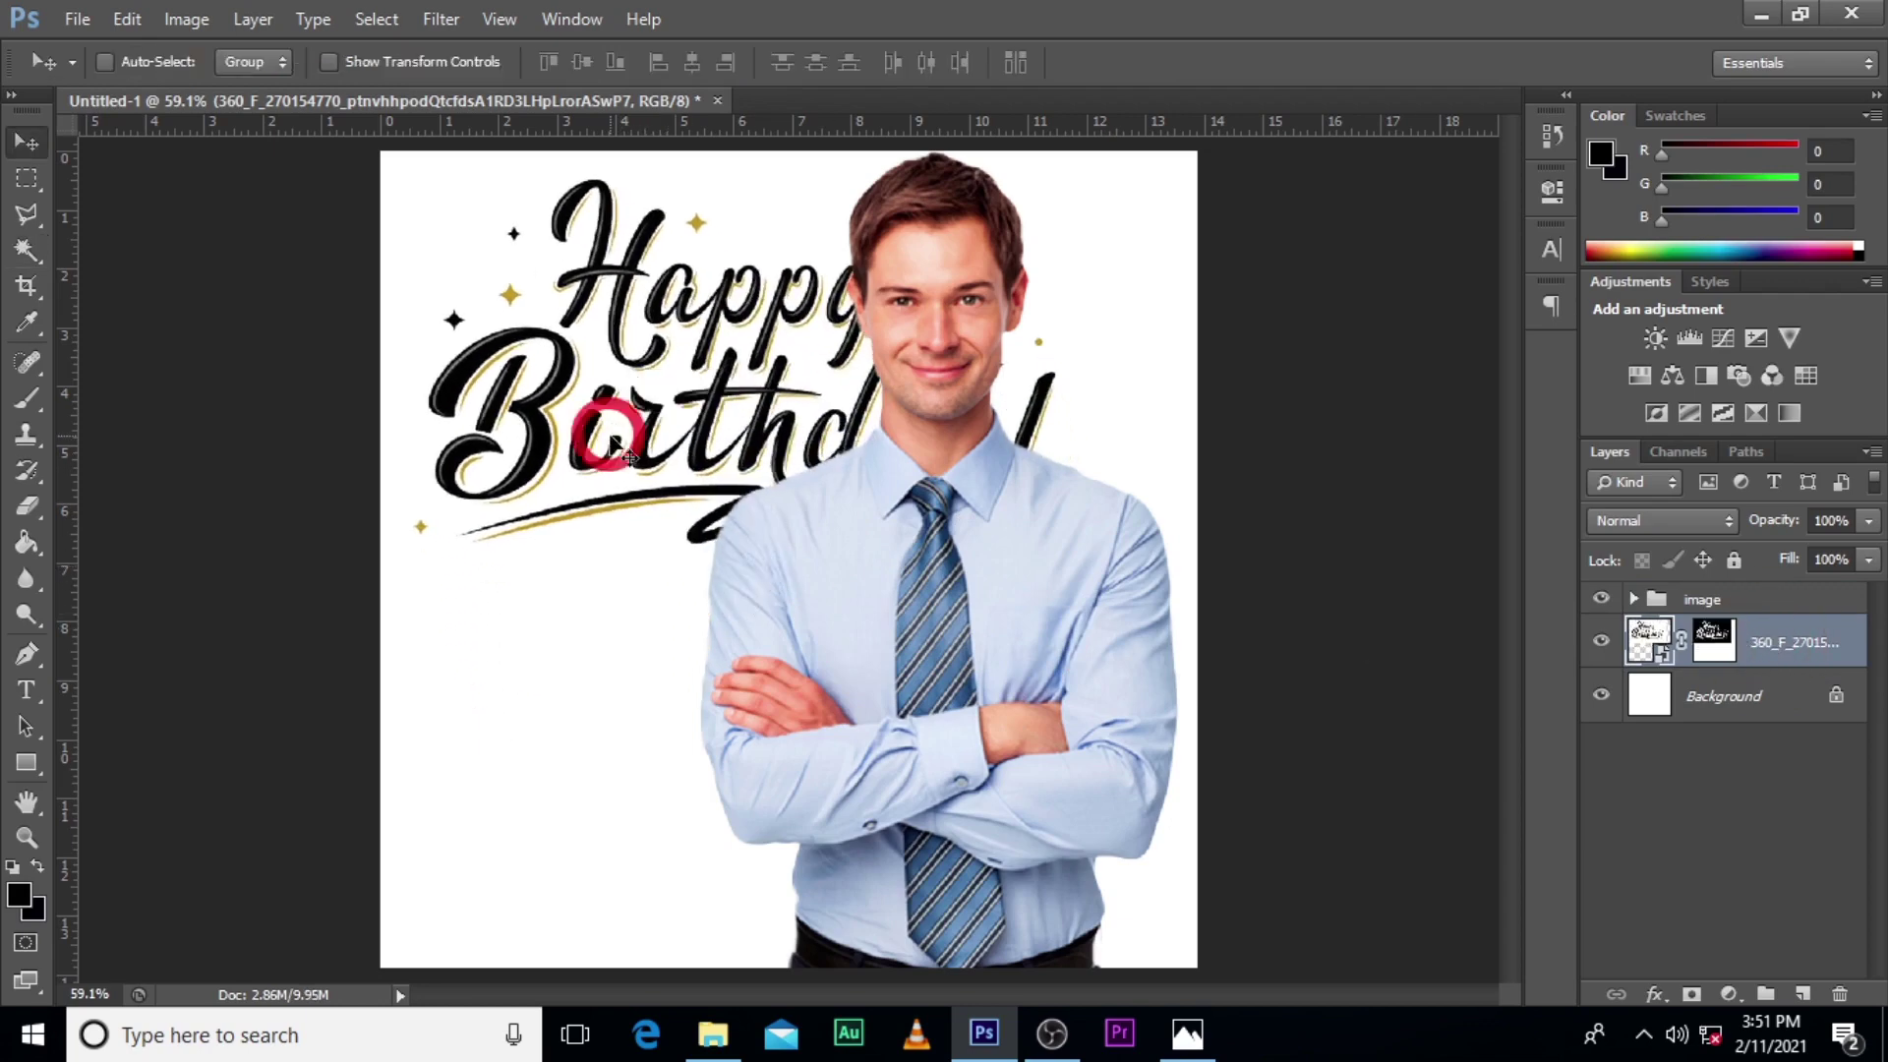
Scale the Happy Birthday lettering to about 78% and nudge it to X 318.5 px, Y 264 px beside the man's head.
{"action": "key", "text": "ctrl+t"}
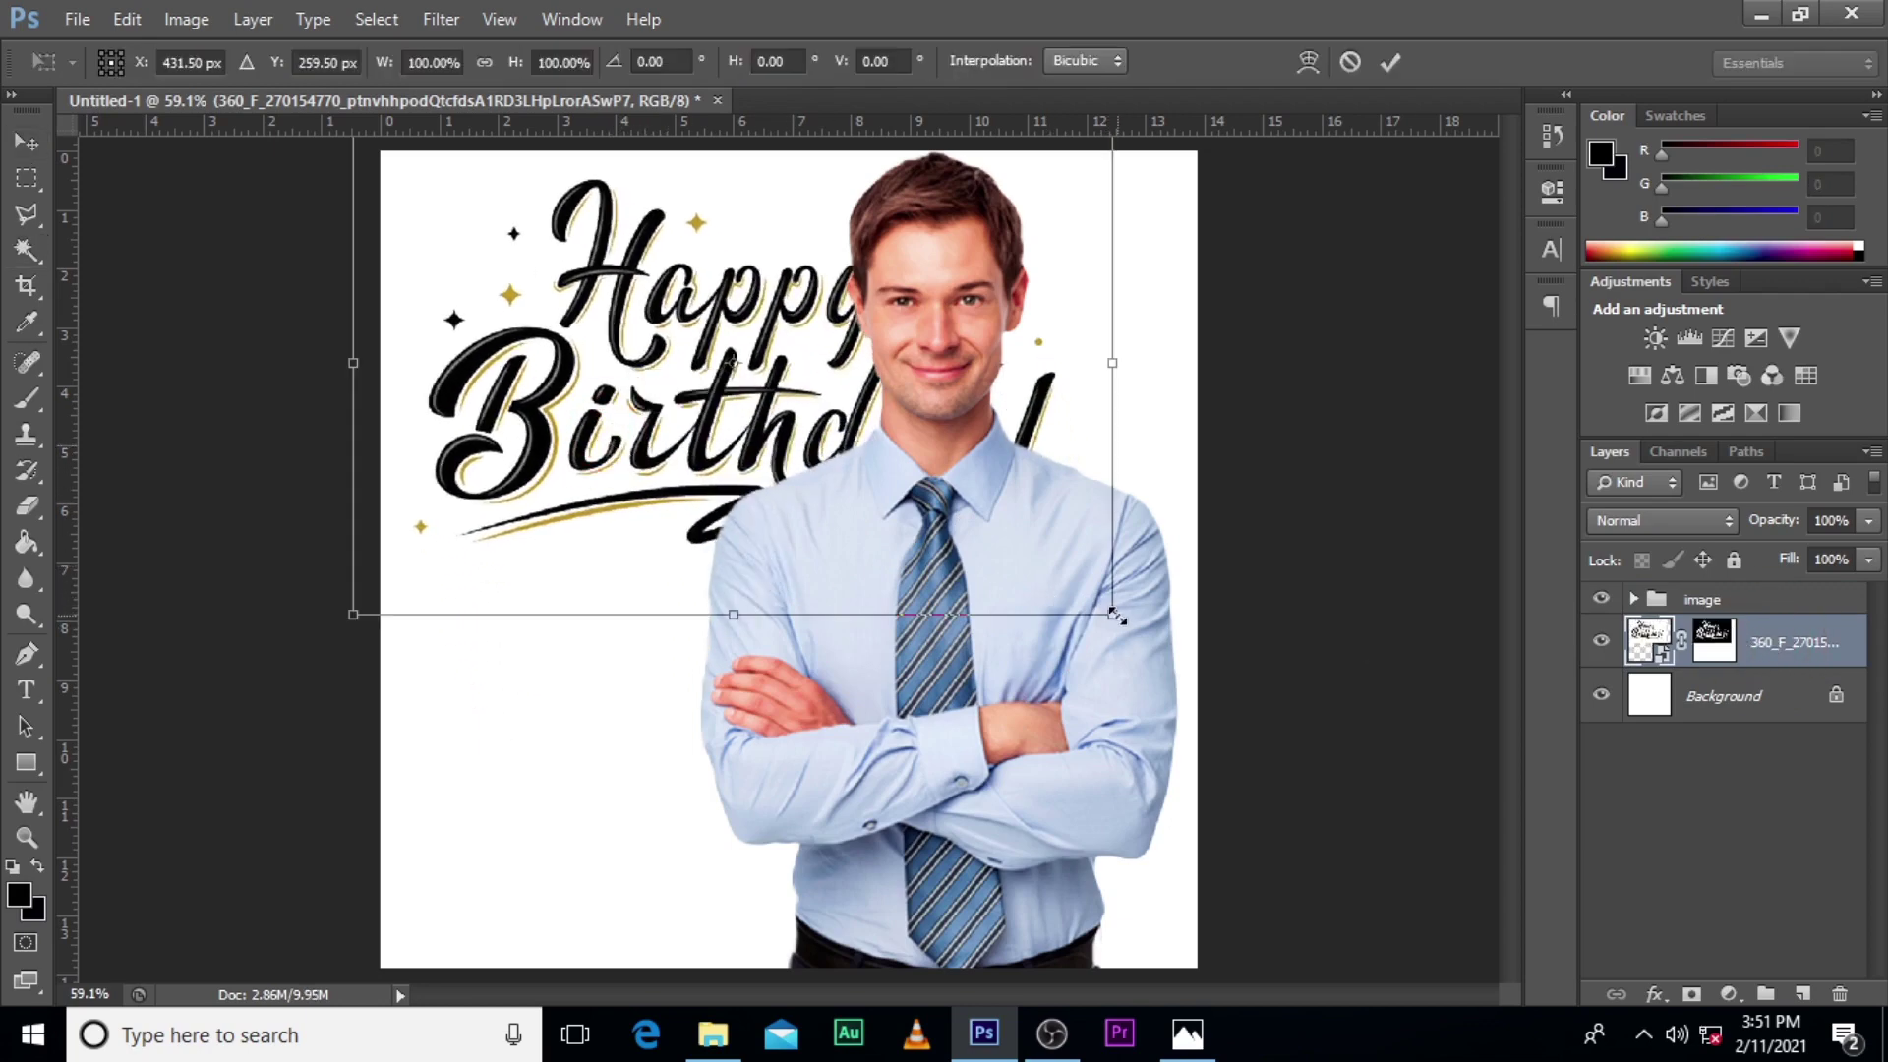
{"action": "left_click_drag", "start_coordinate": [1113, 615], "coordinate": [858, 479]}
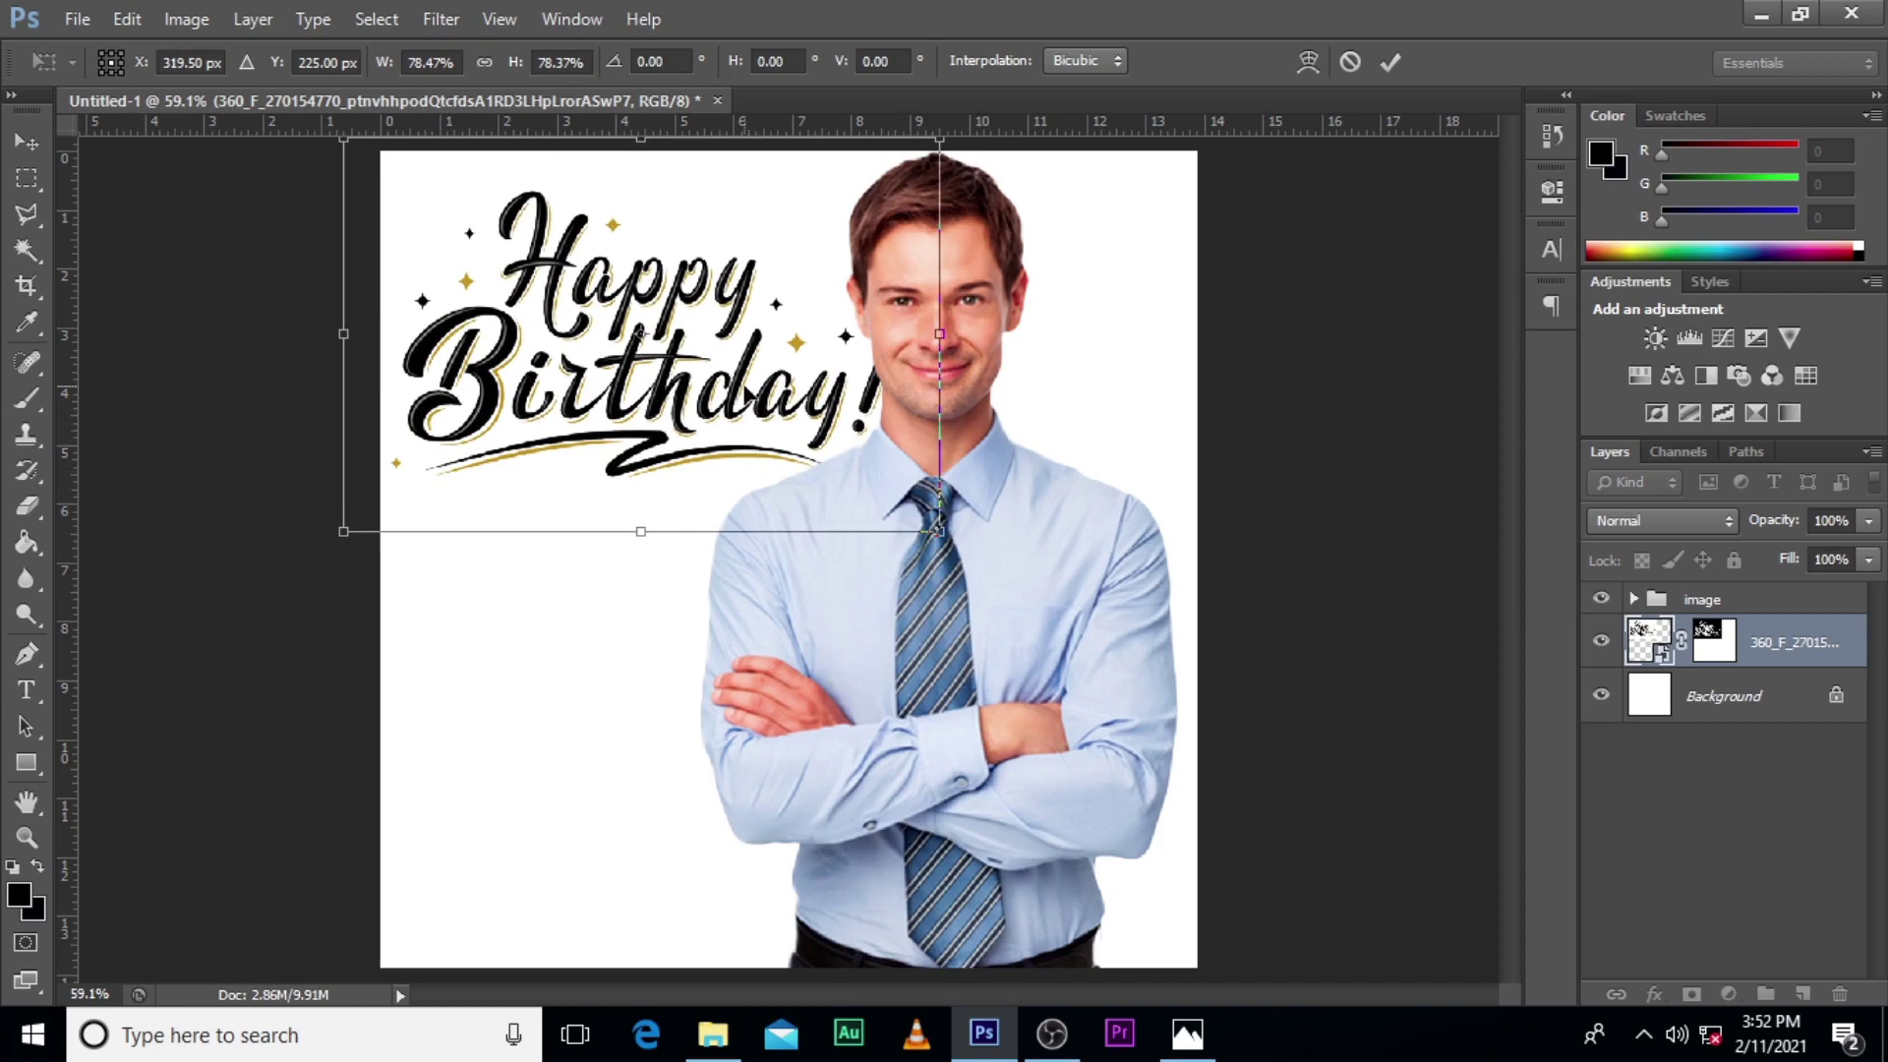
{"action": "key", "text": "Right"}
{"action": "key", "text": "Right"}
{"action": "key", "text": "Right"}
{"action": "key", "text": "Right"}
{"action": "key", "text": "Right"}
{"action": "key", "text": "Right"}
{"action": "key", "text": "Right"}
{"action": "key", "text": "Right"}
{"action": "key", "text": "Right"}
{"action": "key", "text": "Right"}
{"action": "key", "text": "Right"}
{"action": "key", "text": "Right"}
{"action": "key", "text": "Right"}
{"action": "key", "text": "Right"}
{"action": "key", "text": "Right"}
{"action": "key", "text": "Right"}
{"action": "key", "text": "Right"}
{"action": "key", "text": "Right"}
{"action": "key", "text": "Right"}
{"action": "key", "text": "Right"}
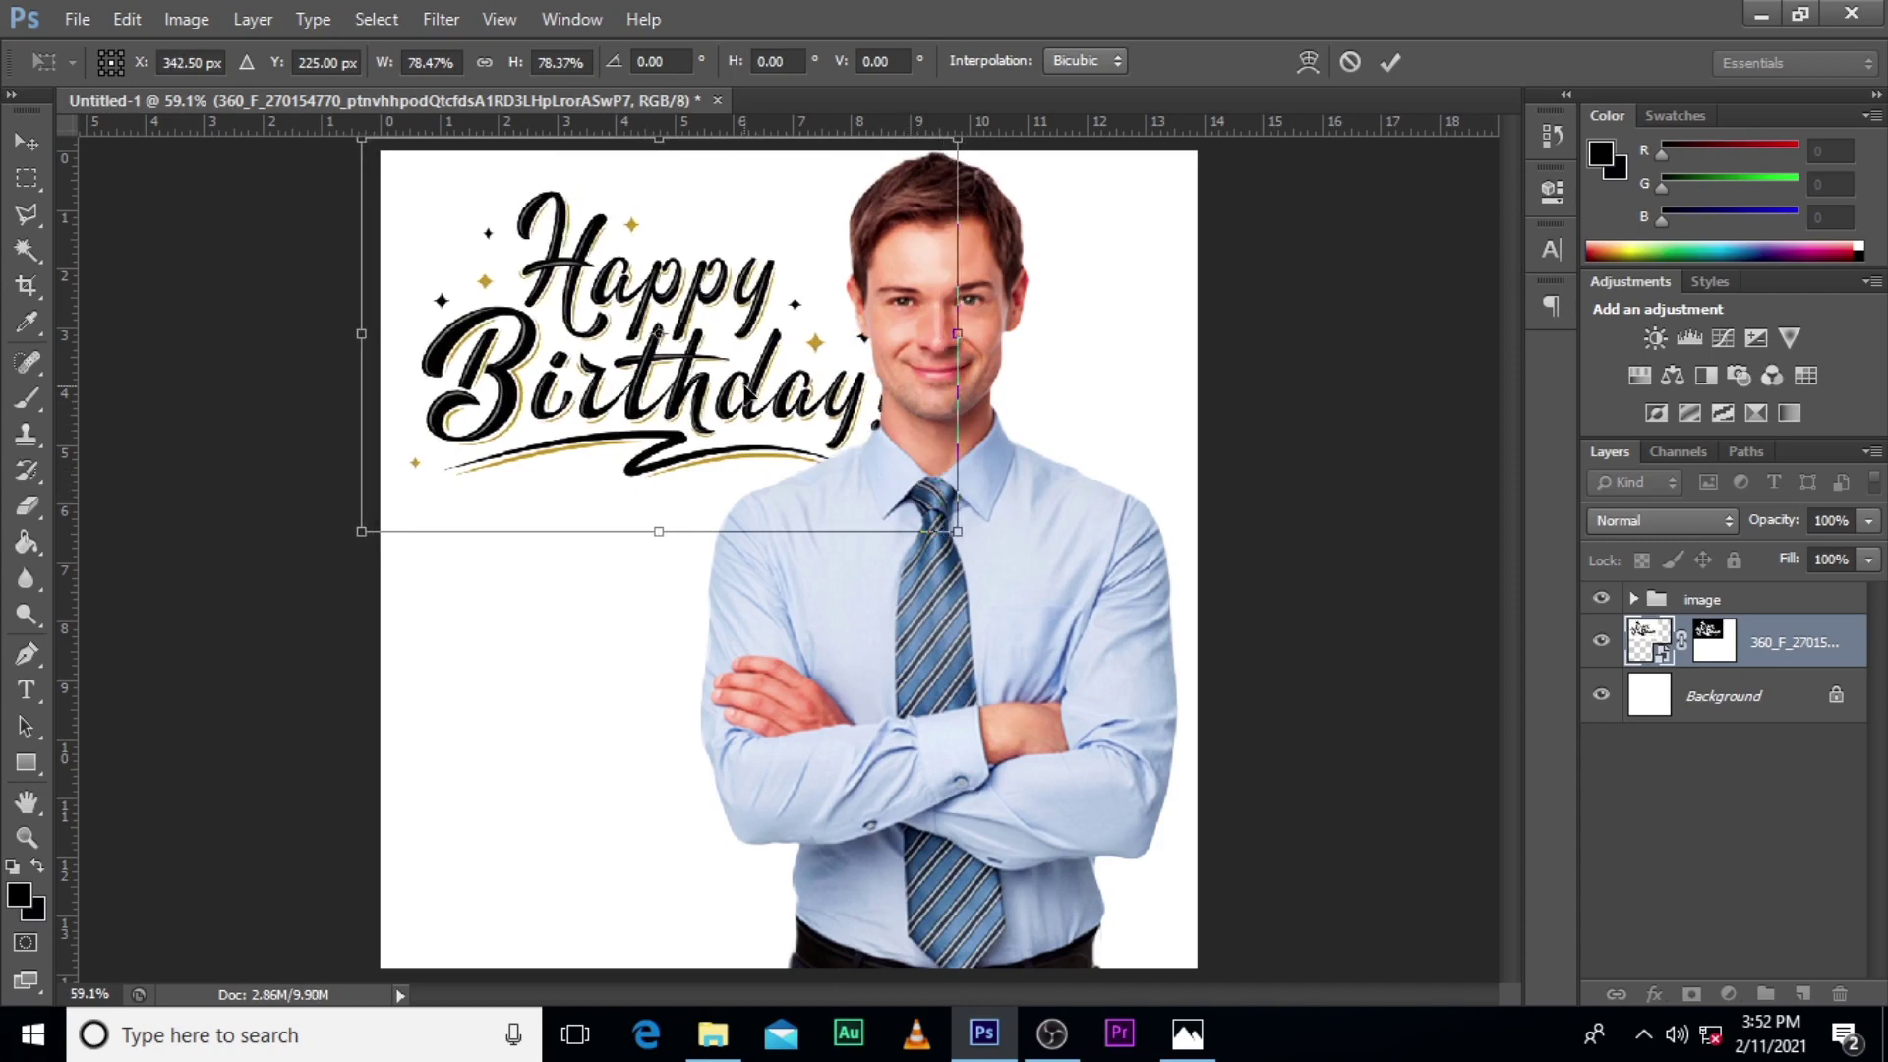
{"action": "key", "text": "Left"}
{"action": "key", "text": "Left"}
{"action": "key", "text": "Left"}
{"action": "key", "text": "Left"}
{"action": "key", "text": "Left"}
{"action": "key", "text": "Left"}
{"action": "key", "text": "Left"}
{"action": "key", "text": "Left"}
{"action": "key", "text": "Left"}
{"action": "key", "text": "Left"}
{"action": "key", "text": "Left"}
{"action": "key", "text": "Left"}
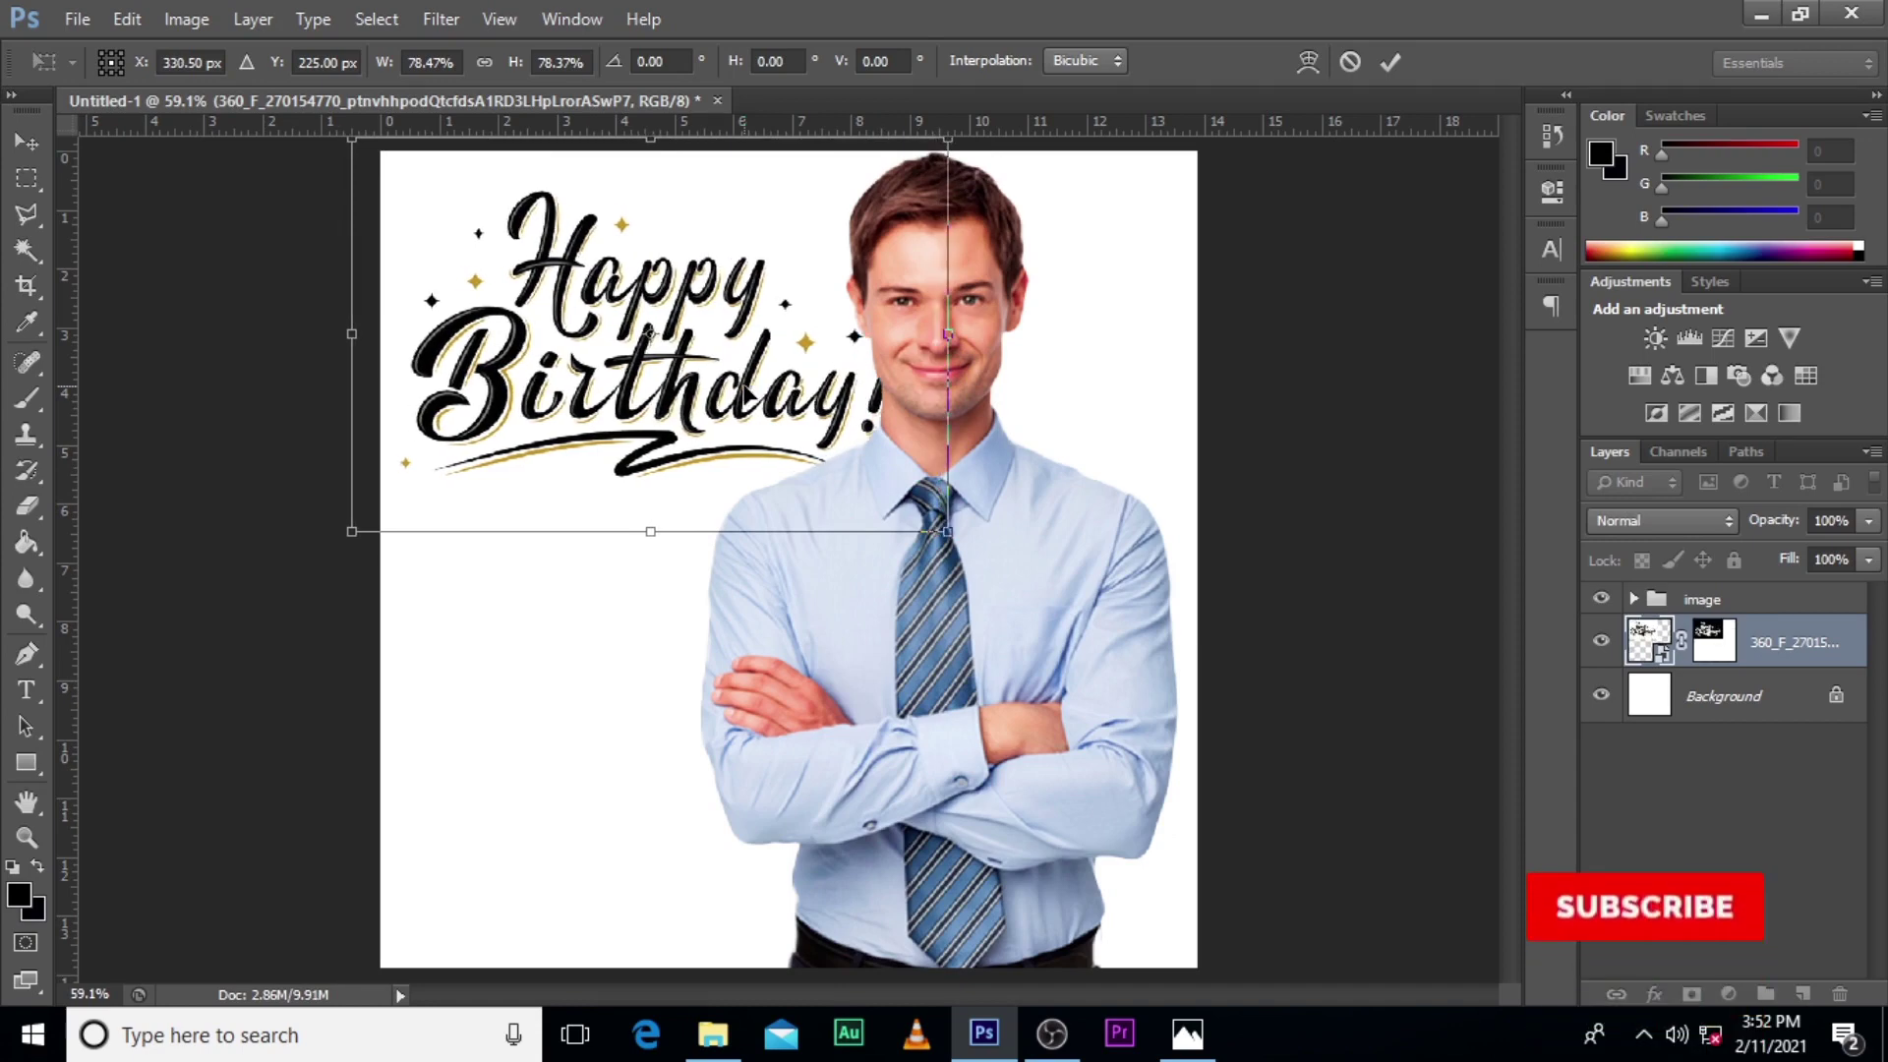
{"action": "key", "text": "Left"}
{"action": "key", "text": "Left"}
{"action": "key", "text": "Left"}
{"action": "key", "text": "Left"}
{"action": "key", "text": "Left"}
{"action": "key", "text": "Down"}
{"action": "key", "text": "Down"}
{"action": "key", "text": "Down"}
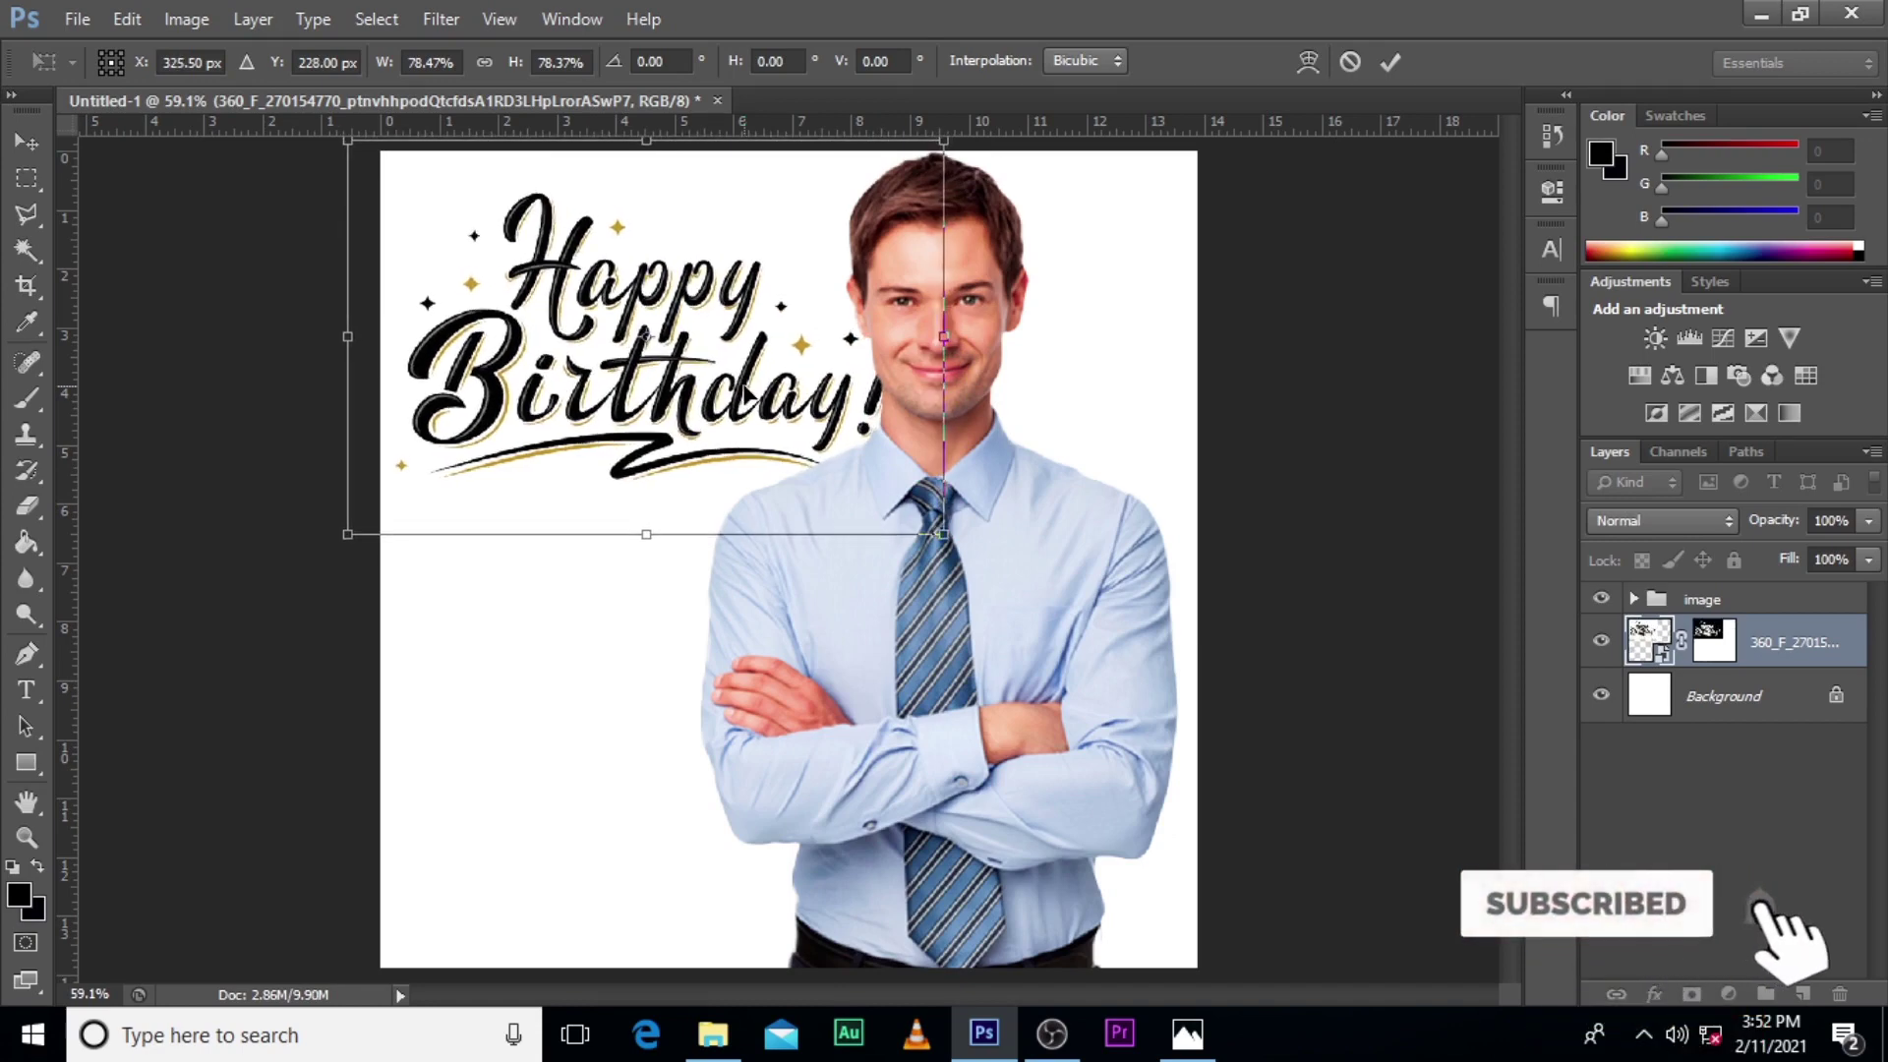
{"action": "key", "text": "Down"}
{"action": "key", "text": "Down"}
{"action": "key", "text": "Down"}
{"action": "key", "text": "Down"}
{"action": "key", "text": "Down"}
{"action": "key", "text": "Down"}
{"action": "key", "text": "Down"}
{"action": "key", "text": "Down"}
{"action": "key", "text": "Down"}
{"action": "key", "text": "Down"}
{"action": "key", "text": "Down"}
{"action": "key", "text": "Down"}
{"action": "key", "text": "Down"}
{"action": "key", "text": "Down"}
{"action": "key", "text": "Down"}
{"action": "key", "text": "Down"}
{"action": "key", "text": "Down"}
{"action": "key", "text": "Down"}
{"action": "key", "text": "Down"}
{"action": "key", "text": "Down"}
{"action": "key", "text": "Left"}
{"action": "key", "text": "Left"}
{"action": "key", "text": "Left"}
{"action": "key", "text": "Left"}
{"action": "key", "text": "Left"}
{"action": "key", "text": "Left"}
{"action": "key", "text": "Left"}
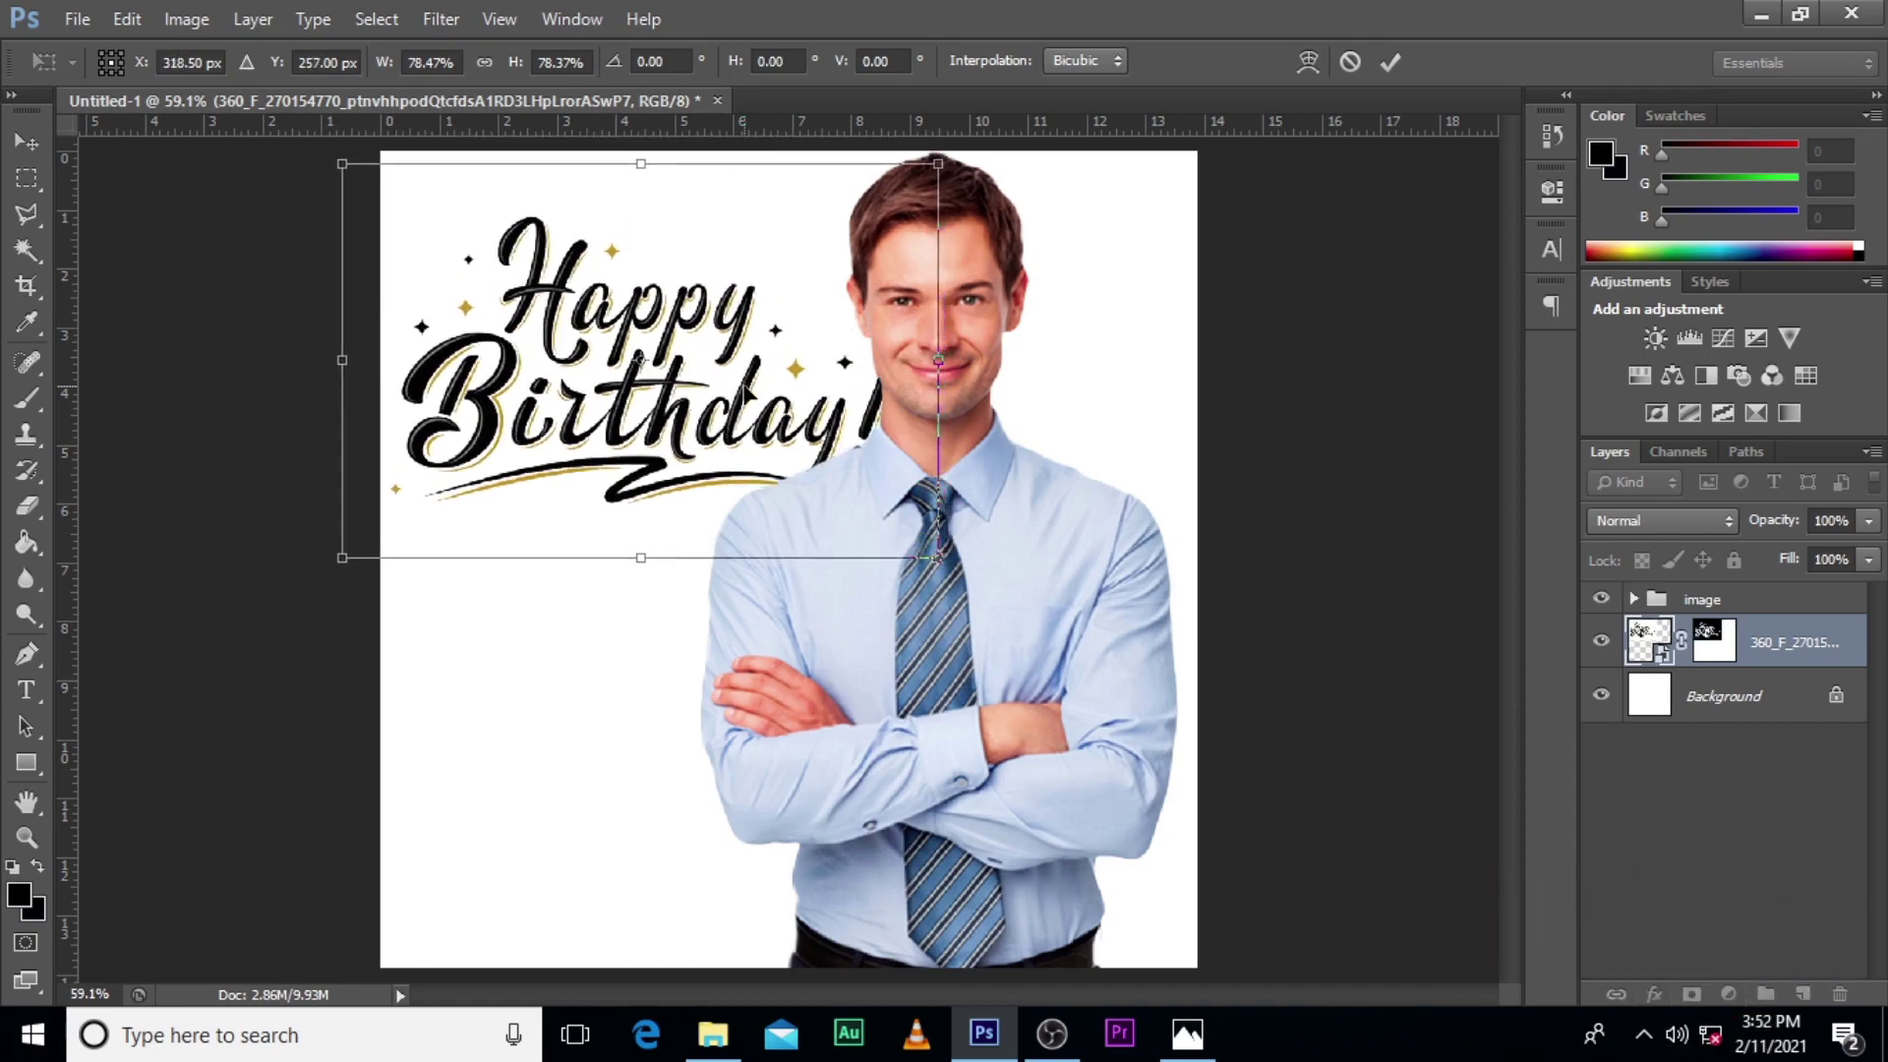
{"action": "key", "text": "Down"}
{"action": "key", "text": "Down"}
{"action": "key", "text": "Down"}
{"action": "key", "text": "Down"}
{"action": "key", "text": "Down"}
{"action": "key", "text": "Down"}
{"action": "key", "text": "Down"}
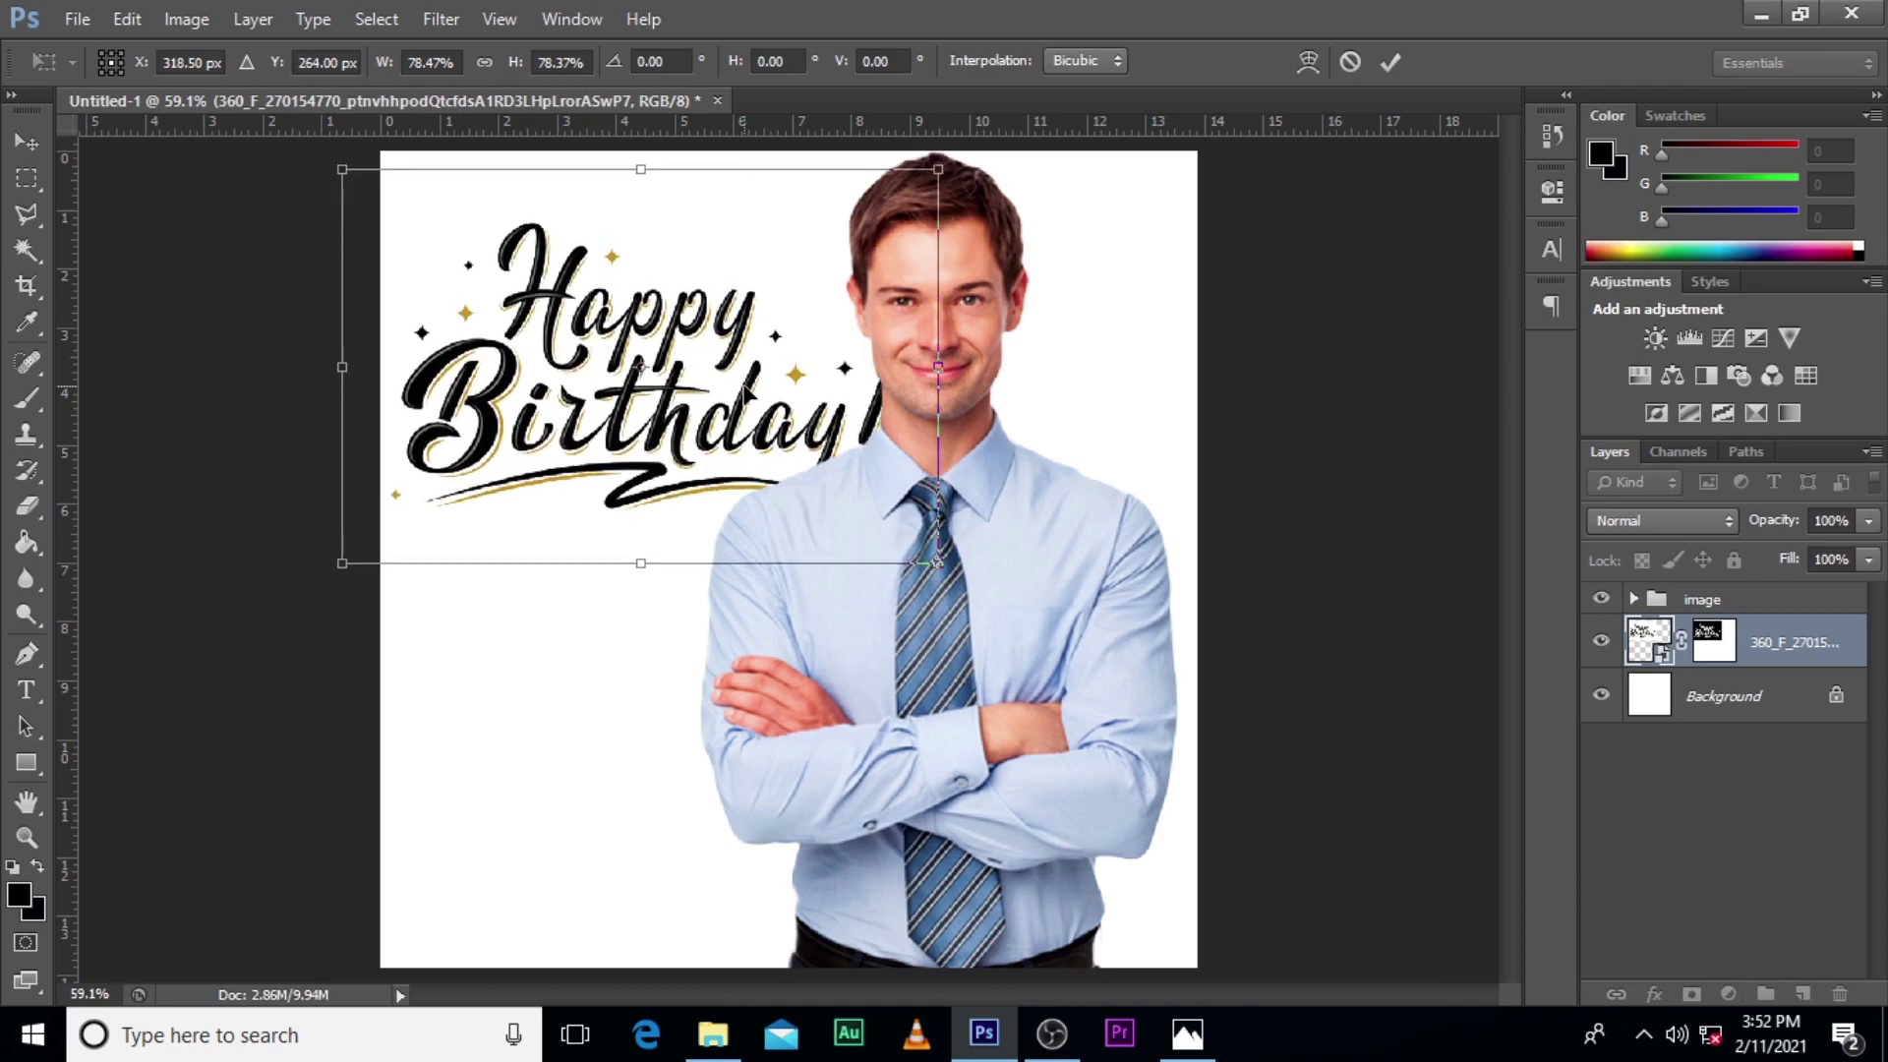
{"action": "key", "text": "Return"}
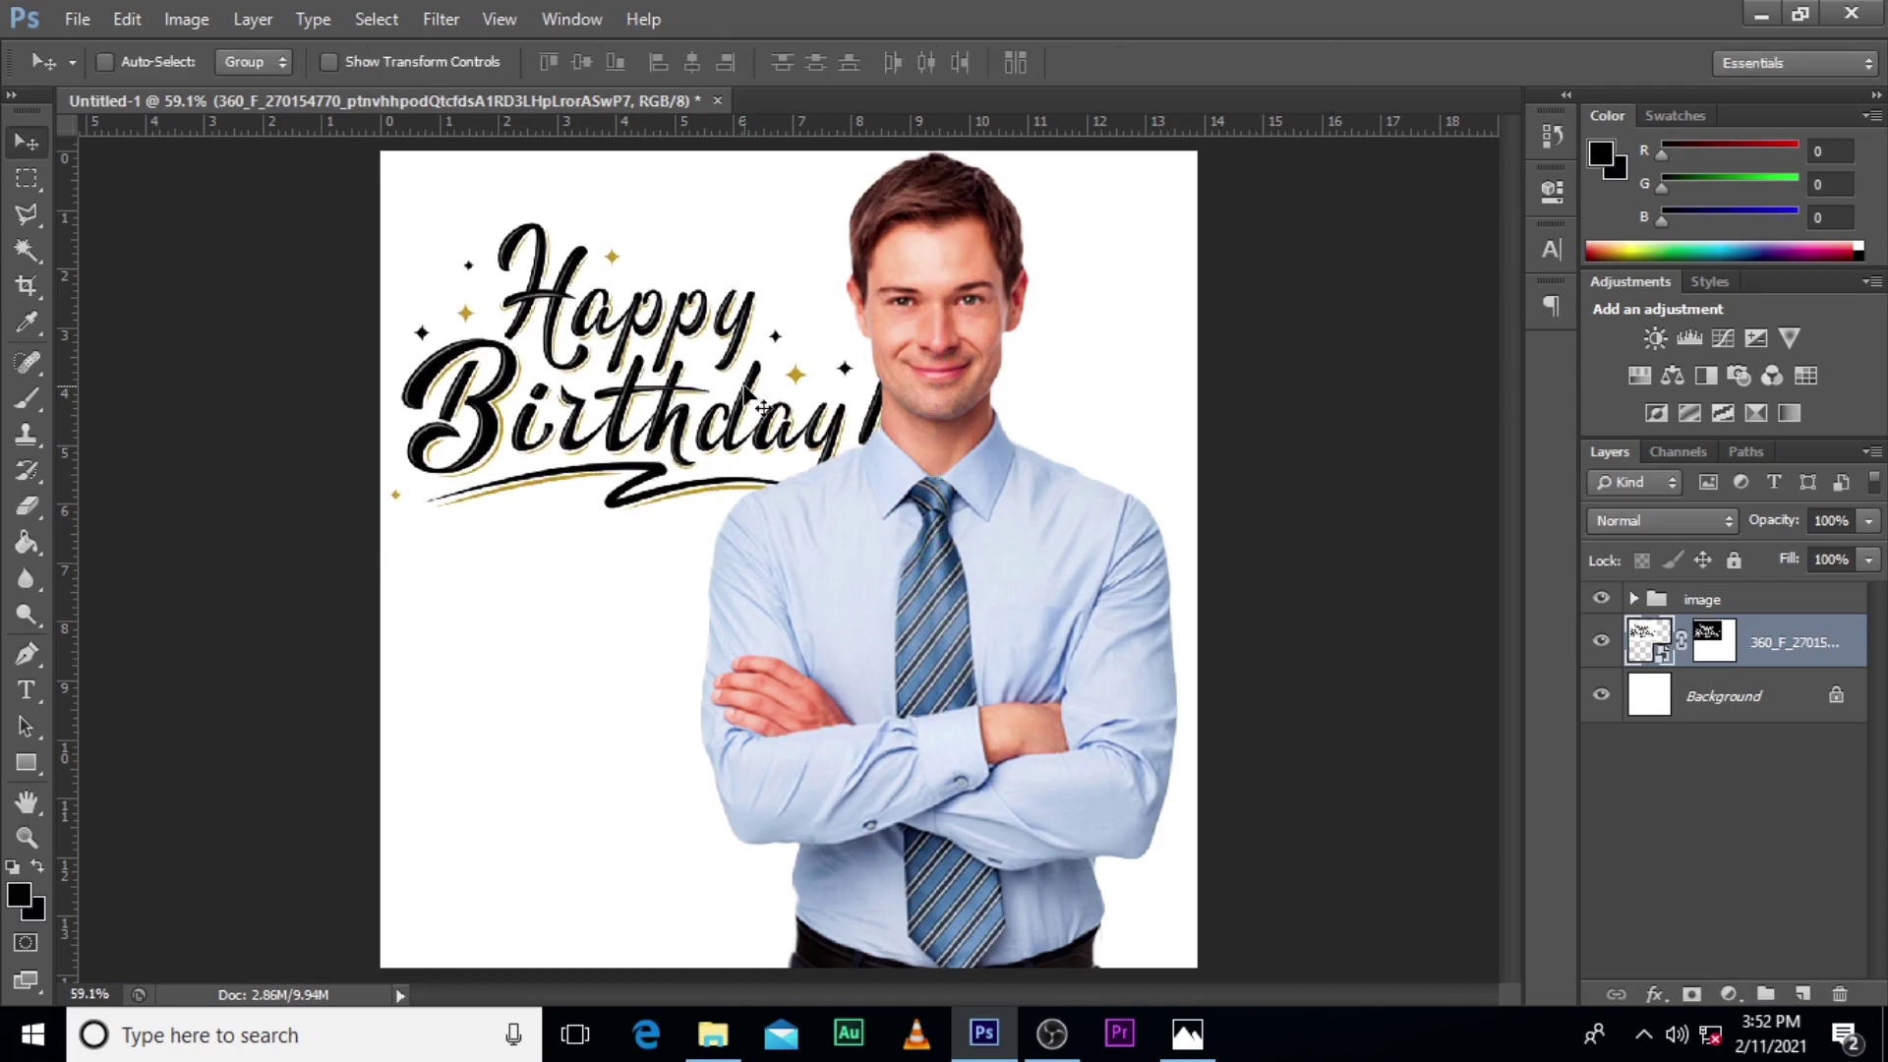
Nudge the image group to the right to clear more of the Happy Birthday lettering.
{"action": "left_click", "coordinate": [1691, 600]}
{"action": "key", "text": "shift+Right"}
{"action": "key", "text": "shift+Right"}
{"action": "key", "text": "shift+Right"}
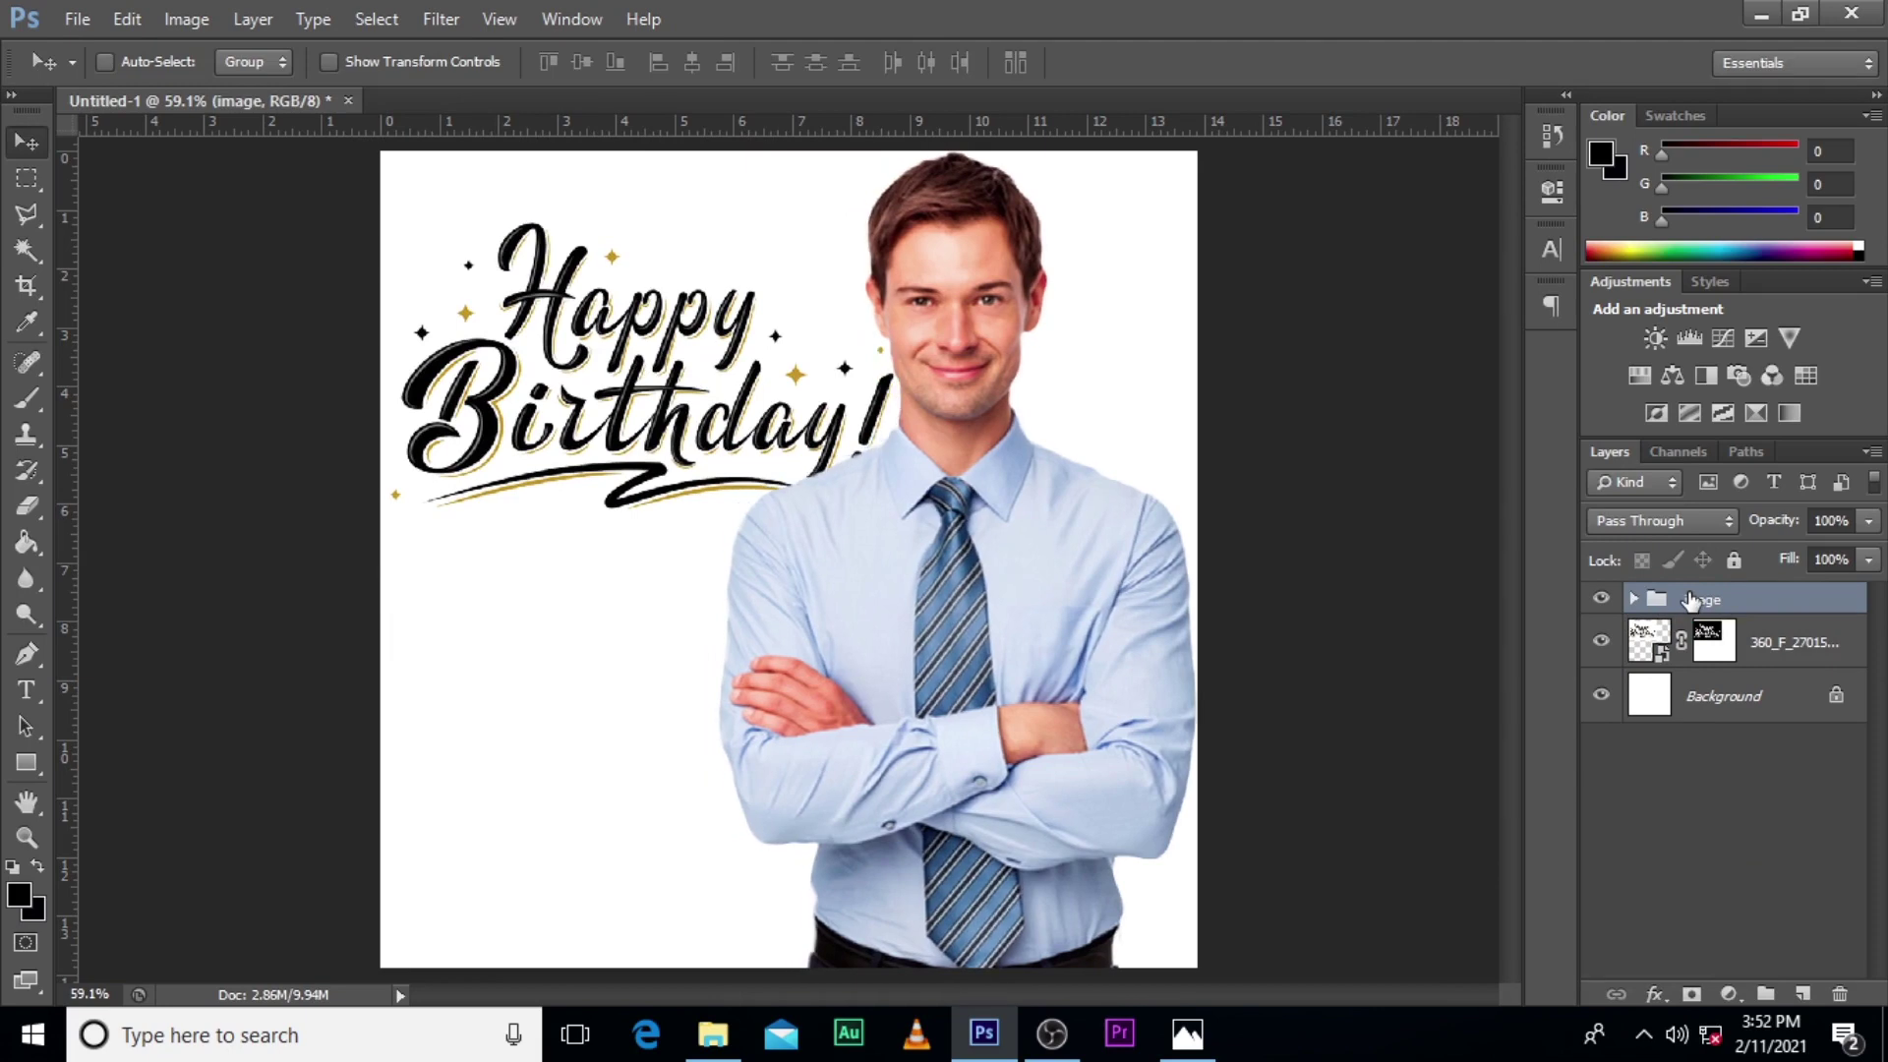
Nudge the image group further right and slightly down so the man's shoulder clears the exclamation mark.
{"action": "key", "text": "shift+Right"}
{"action": "key", "text": "Down"}
{"action": "key", "text": "Down"}
{"action": "key", "text": "Down"}
{"action": "key", "text": "Down"}
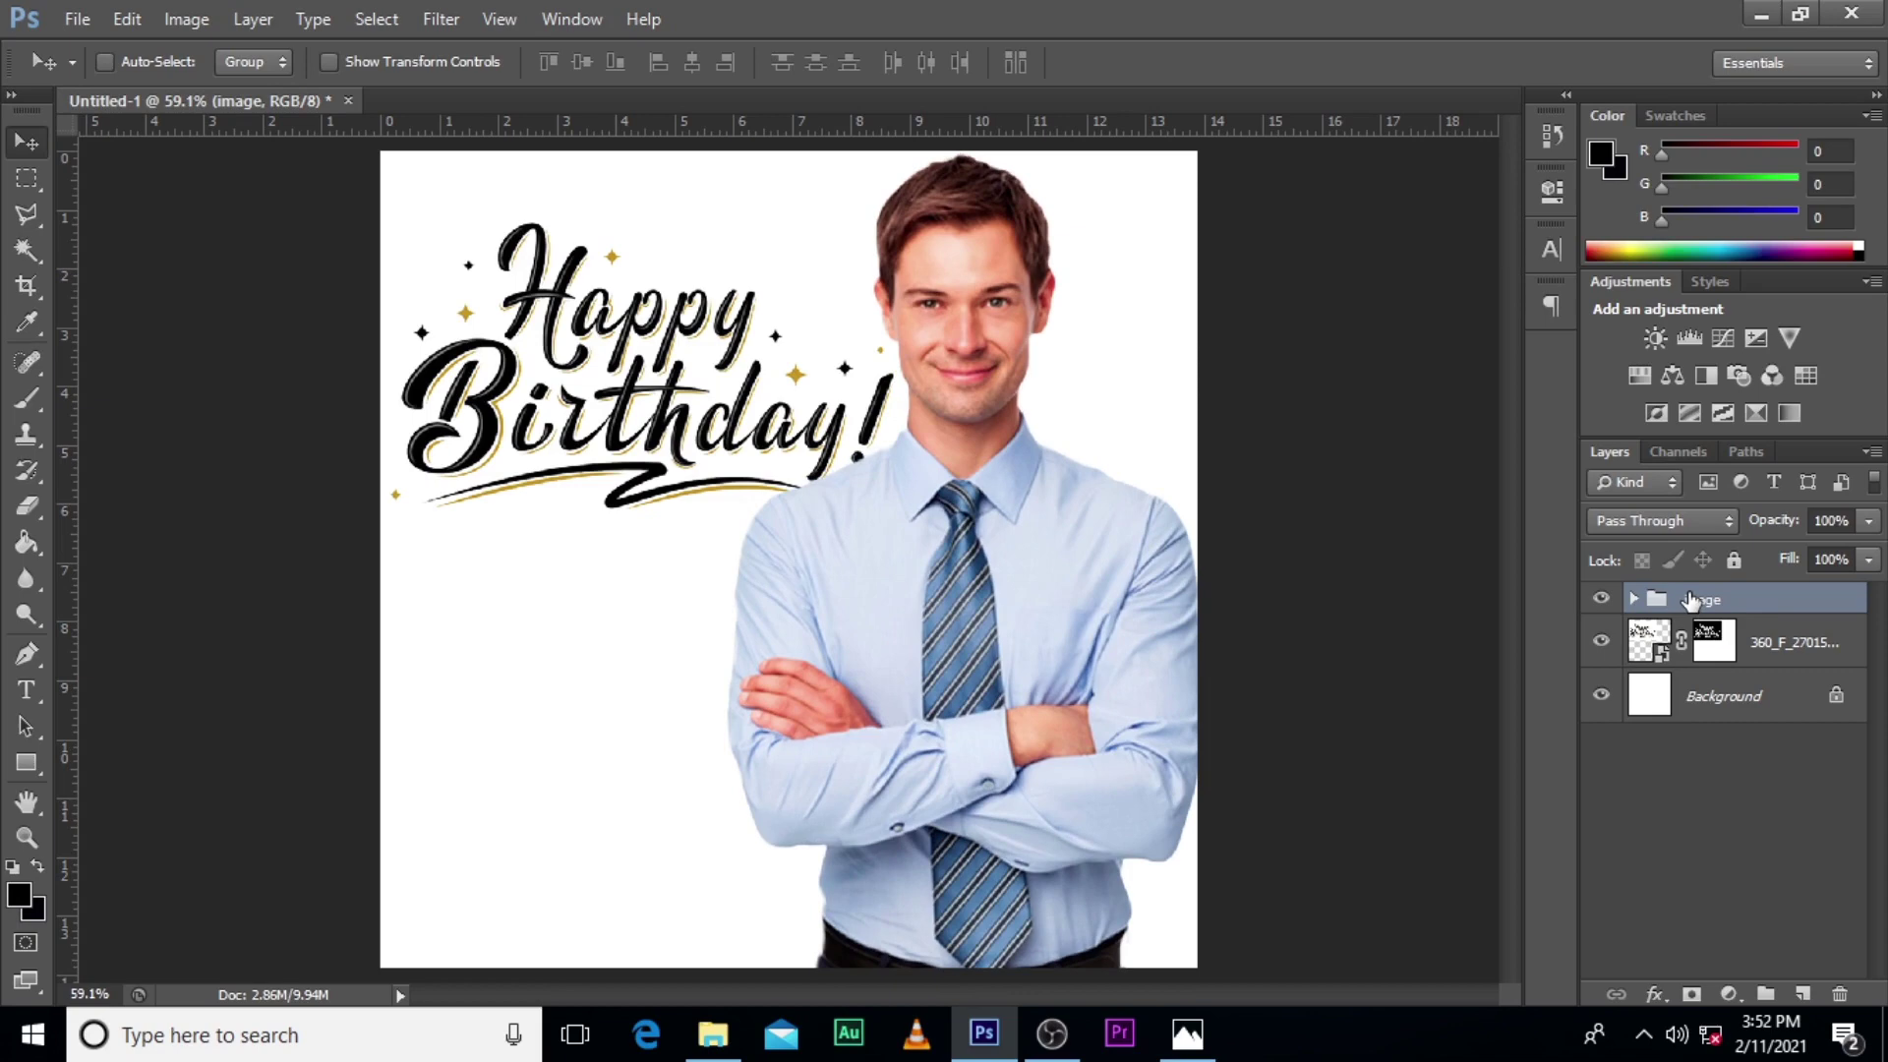
Add a Hue/Saturation adjustment above the Happy Birthday layer with Hue -21 and Saturation +62.
{"action": "left_click", "coordinate": [1762, 646]}
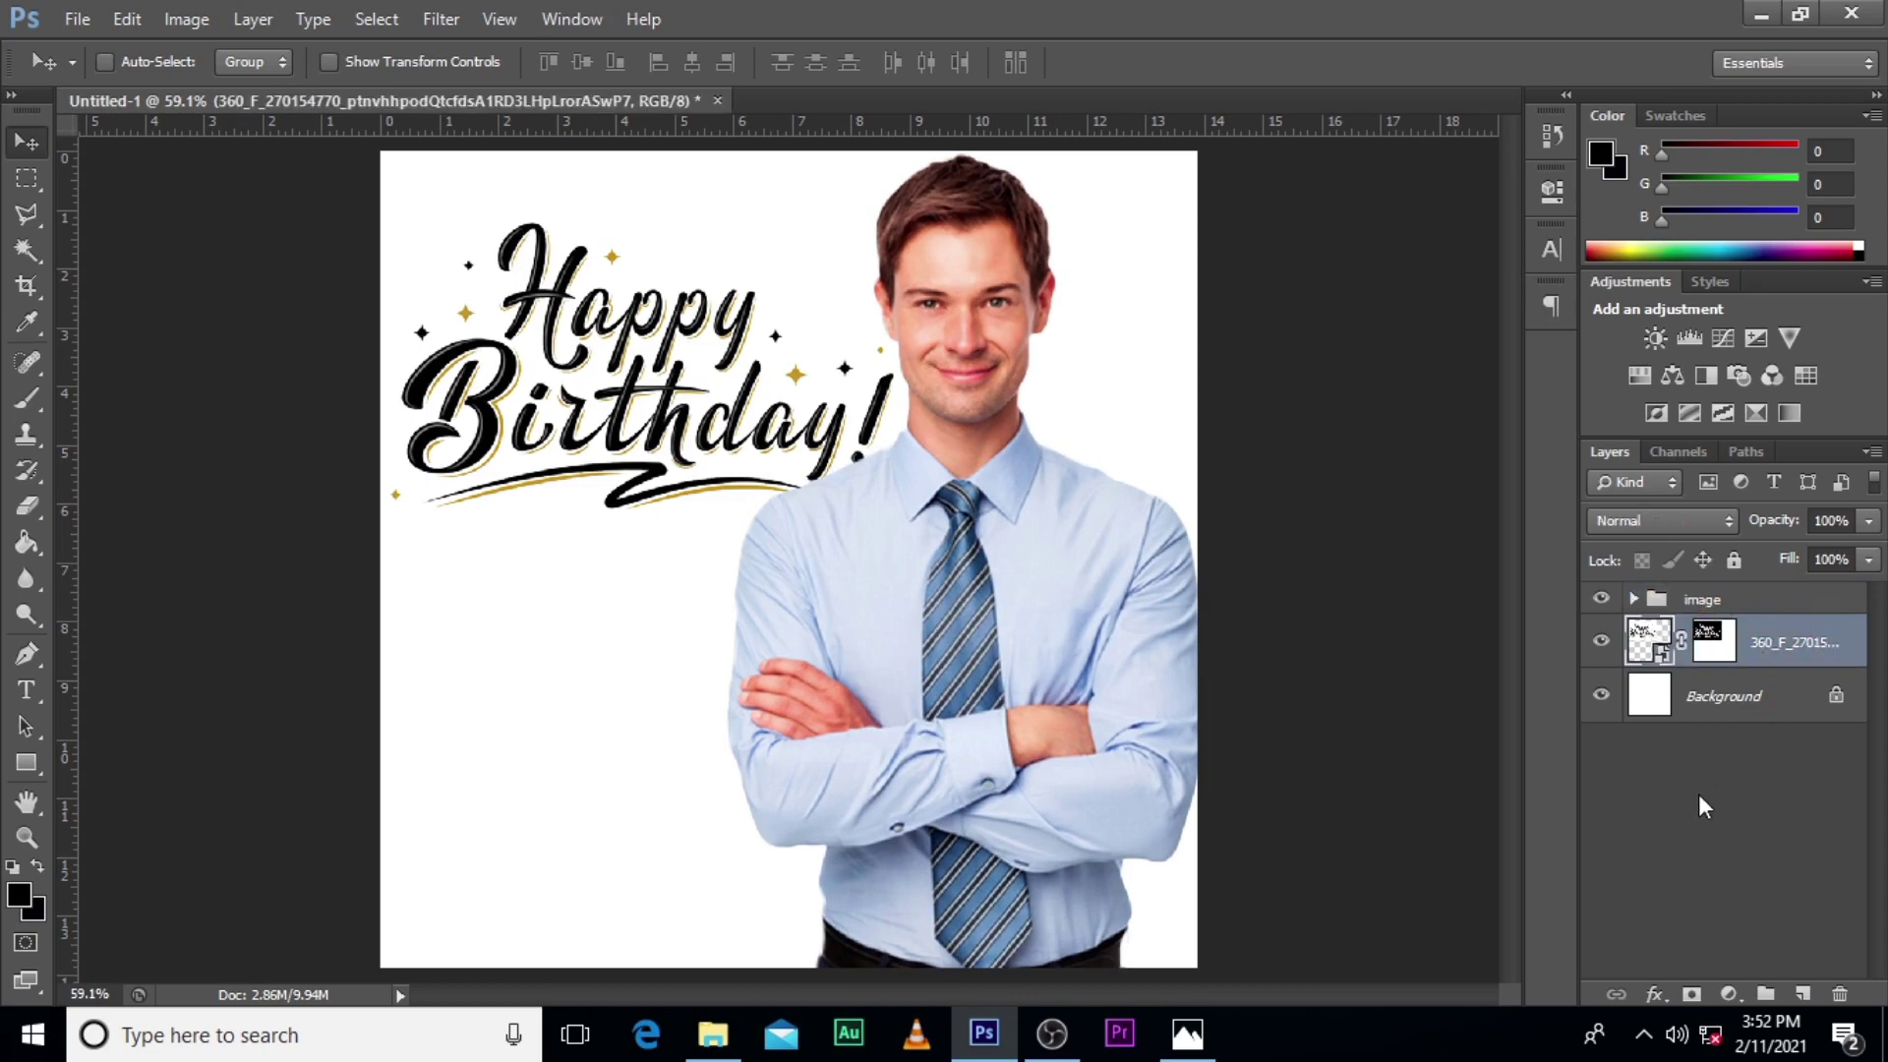
{"action": "left_click", "coordinate": [1726, 993]}
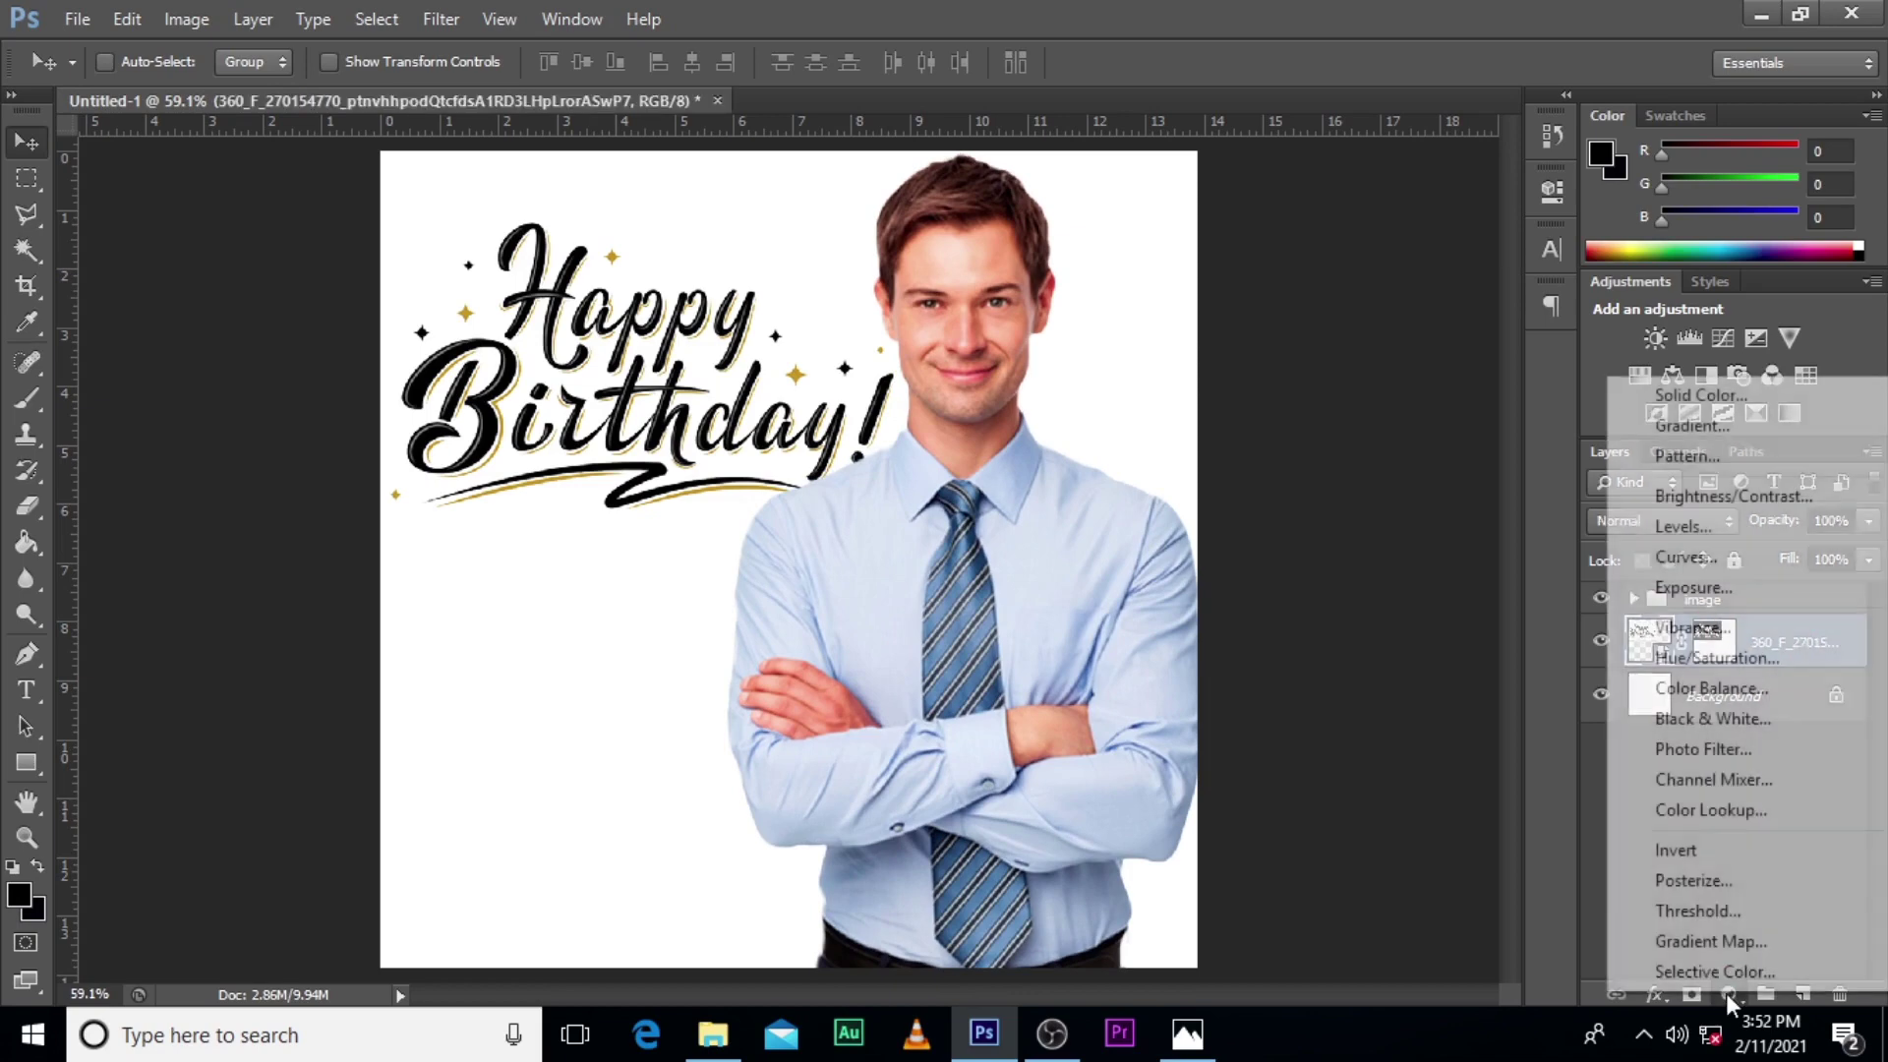
{"action": "left_click", "coordinate": [1672, 664]}
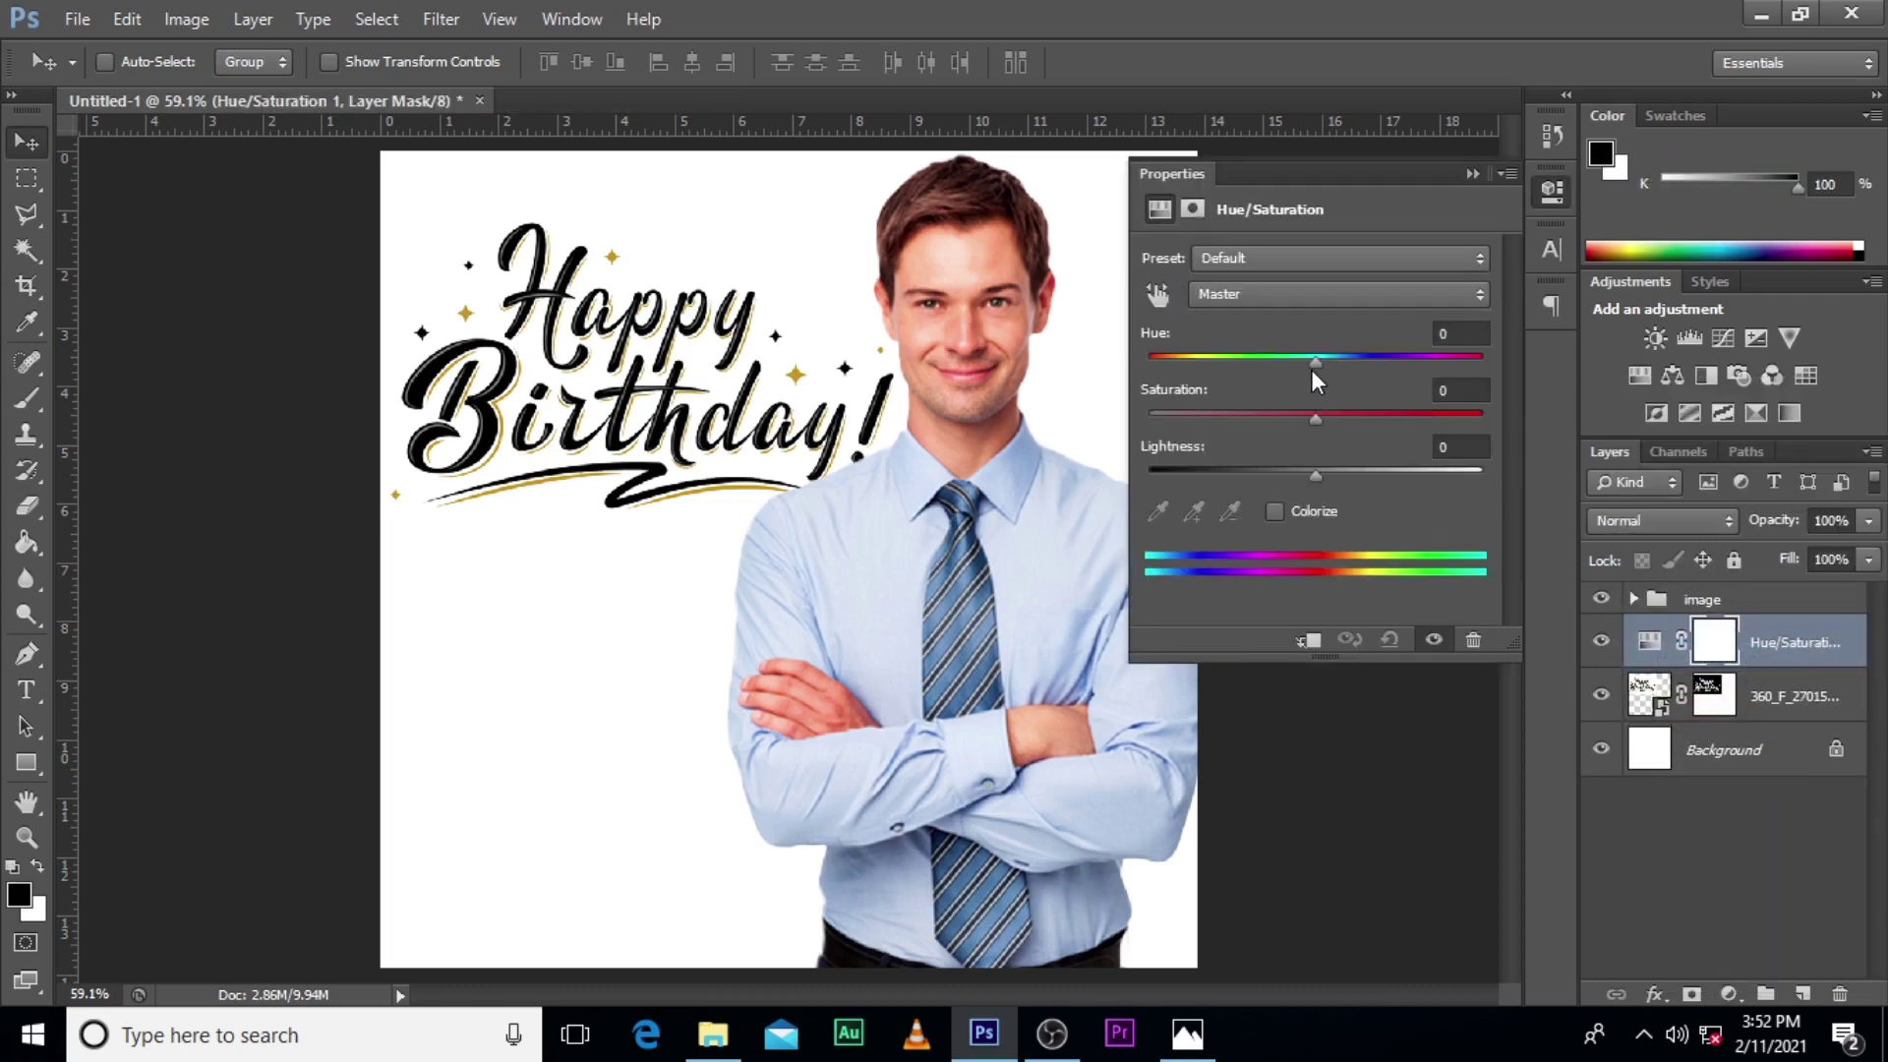
{"action": "left_click_drag", "start_coordinate": [1316, 363], "coordinate": [1282, 356]}
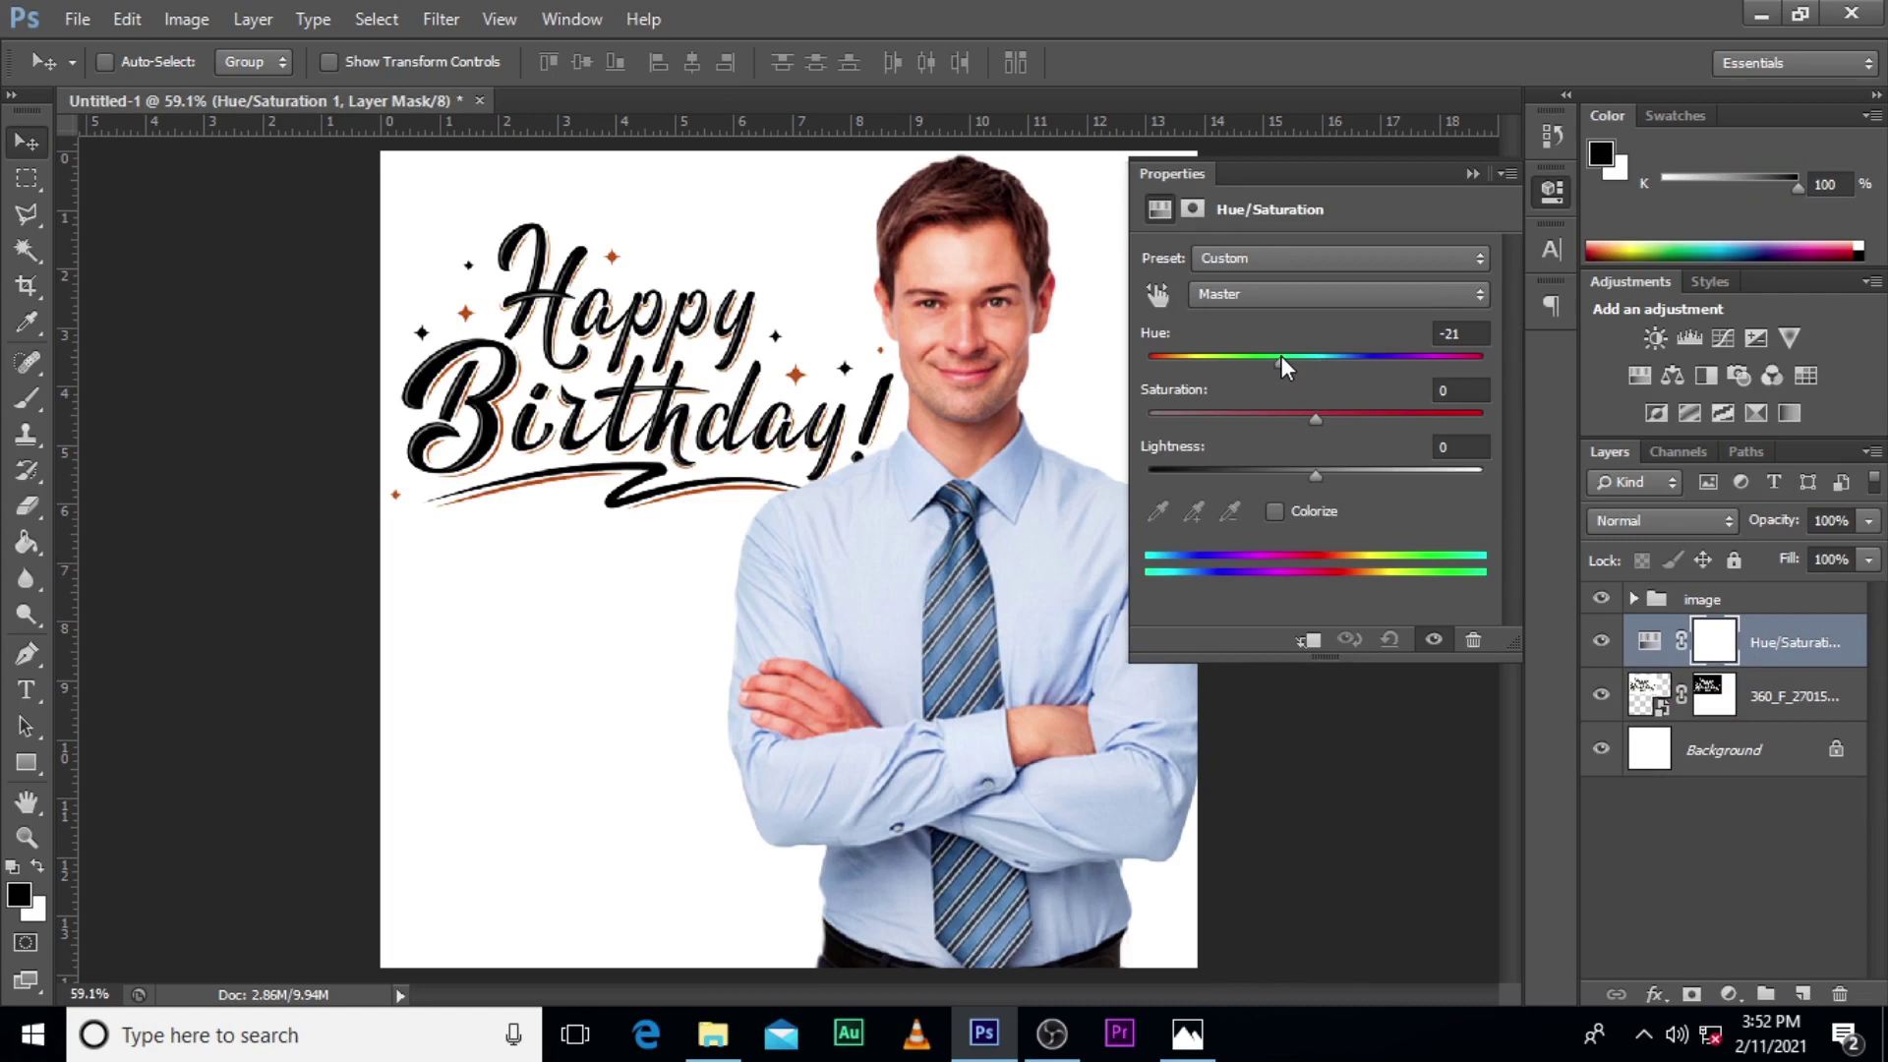
{"action": "left_click_drag", "start_coordinate": [1316, 420], "coordinate": [1390, 435]}
{"action": "left_click", "coordinate": [1472, 173]}
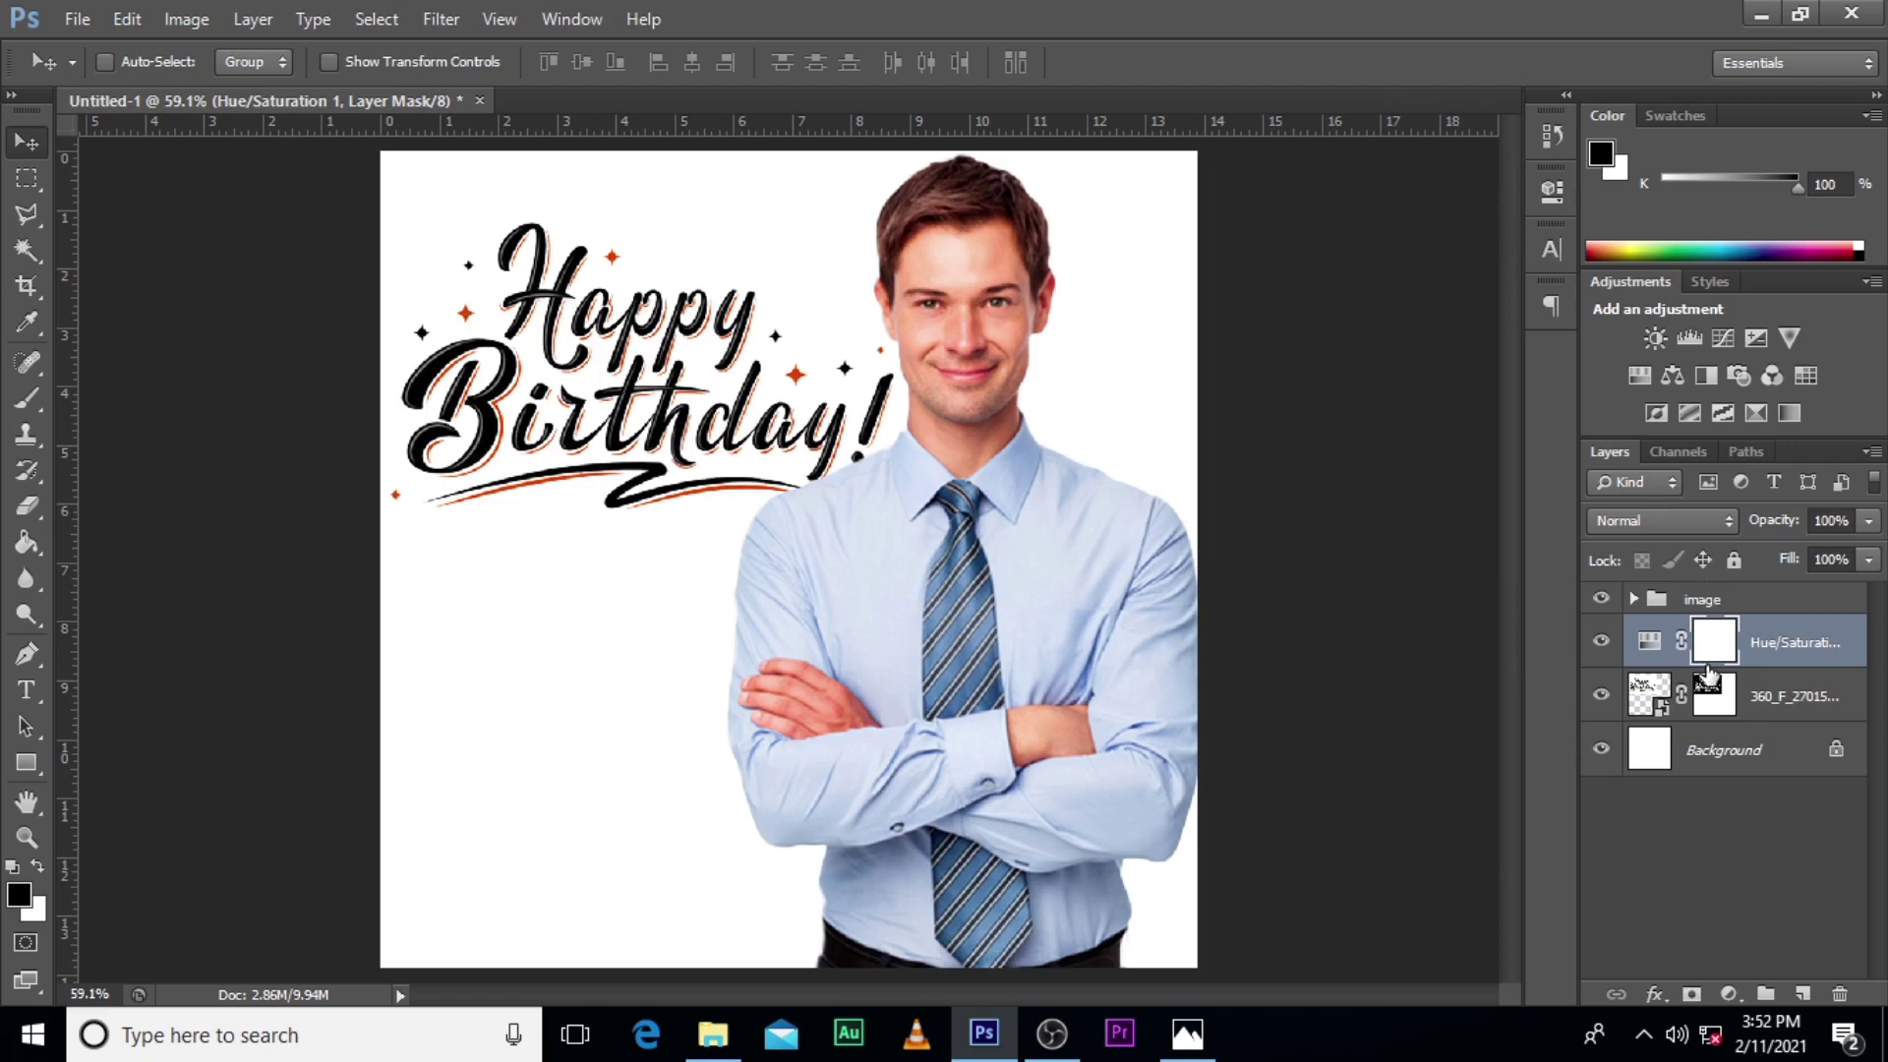
Clip the Hue/Saturation adjustment to the Happy Birthday lettering layer.
{"action": "double_click", "coordinate": [1649, 644]}
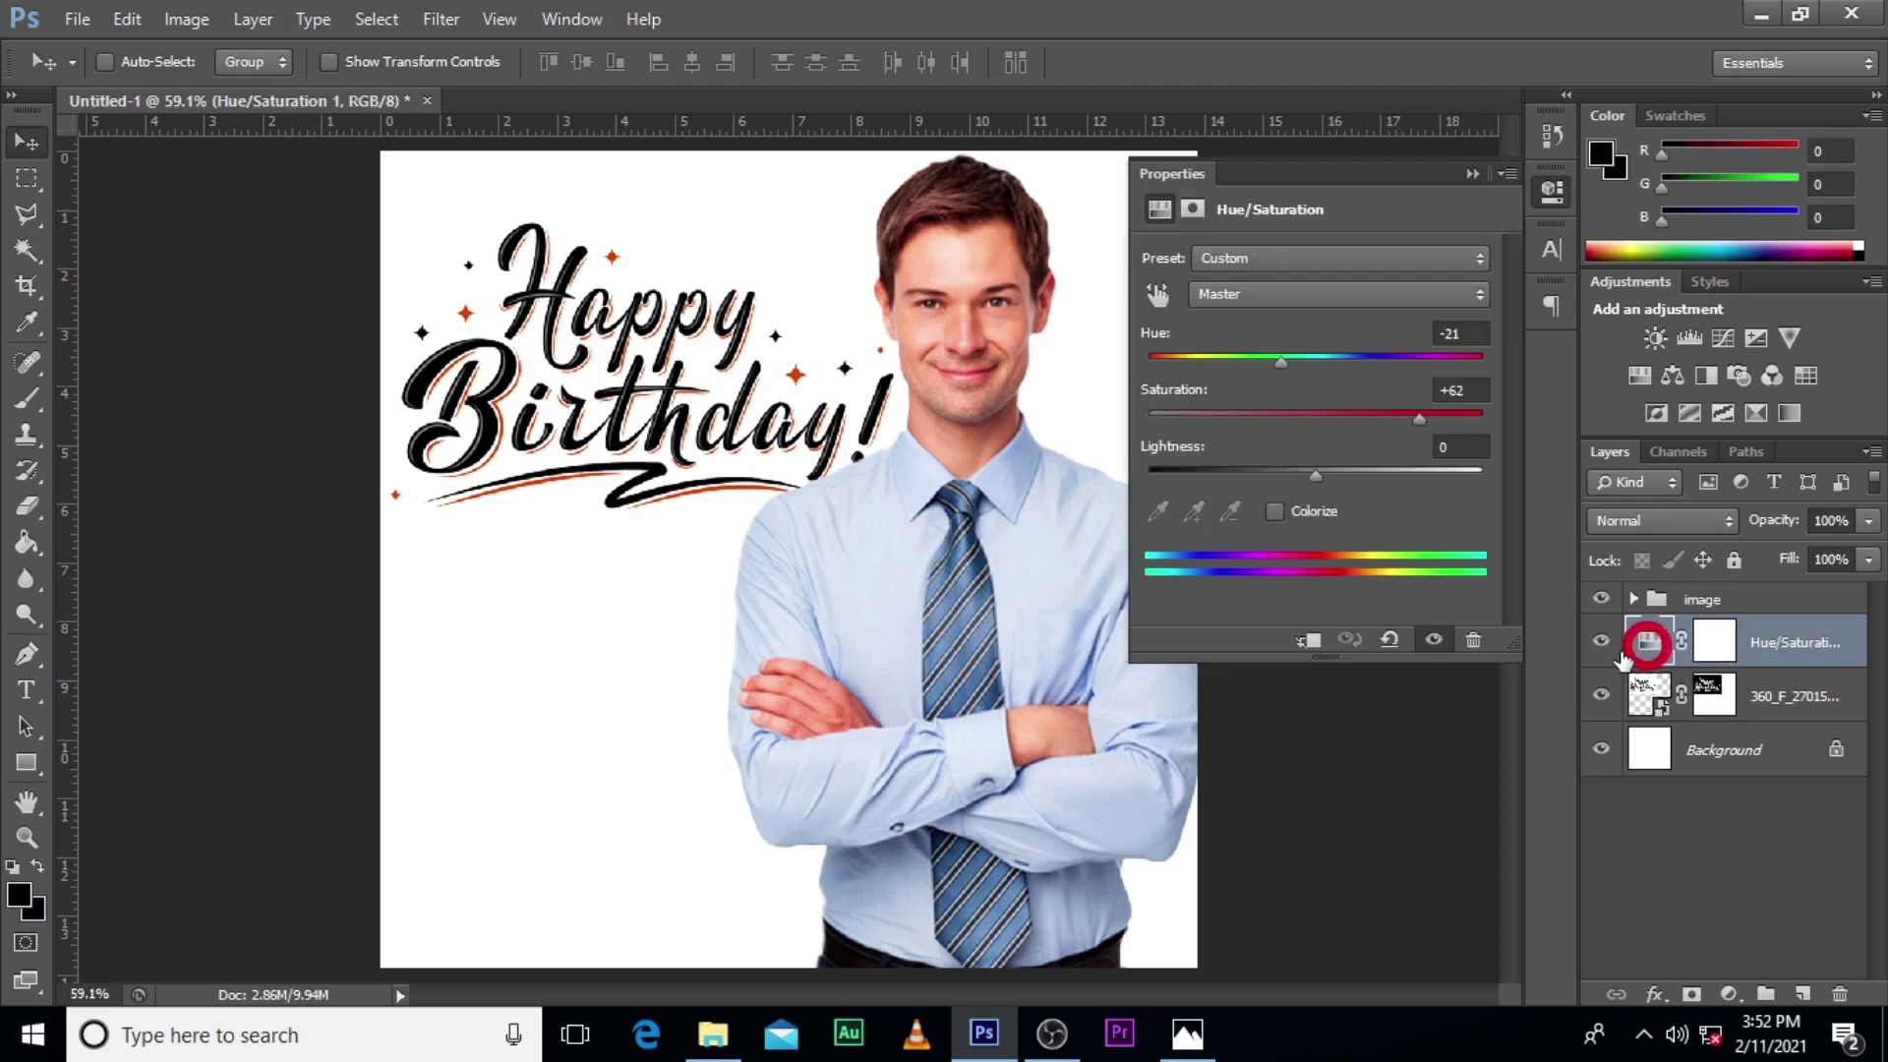
{"action": "left_click", "coordinate": [1308, 644]}
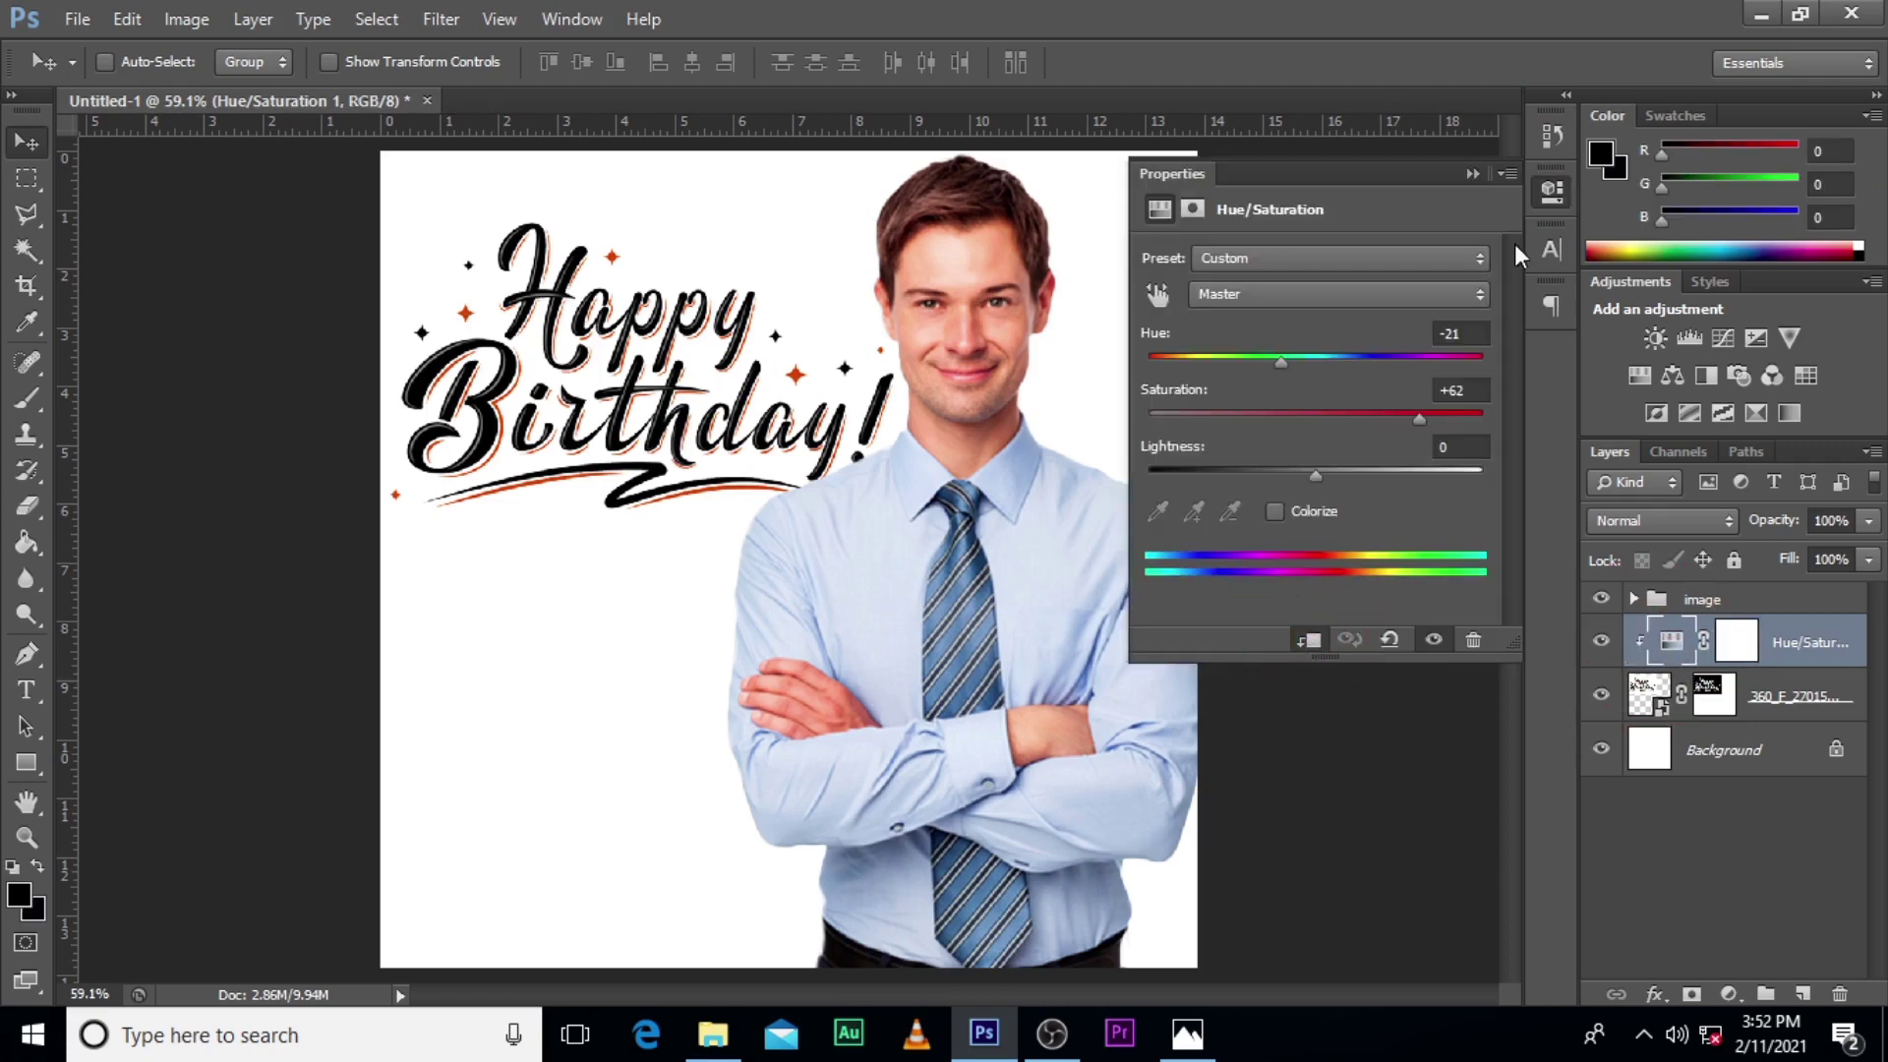
{"action": "left_click", "coordinate": [1472, 176]}
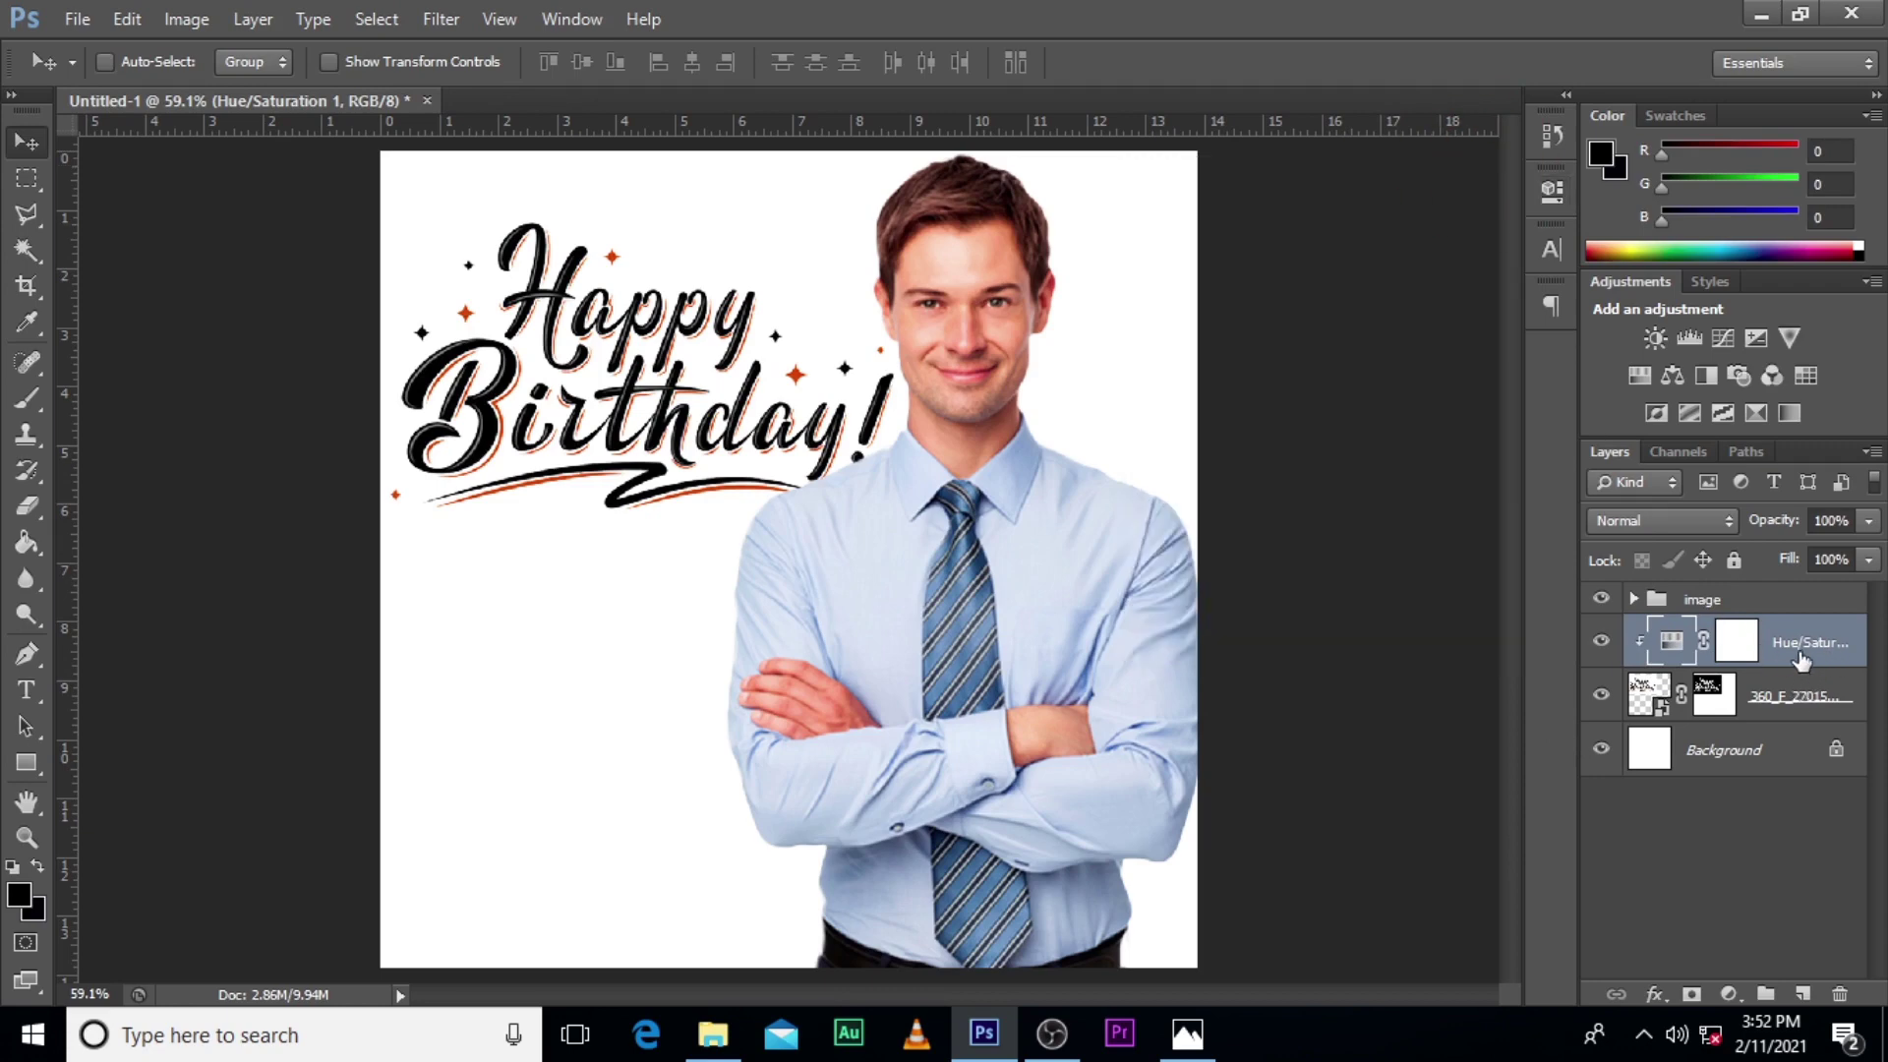
Add a text layer above the image group with the celebrant's title and surname, below the Happy Birthday lettering.
{"action": "left_click", "coordinate": [1731, 601]}
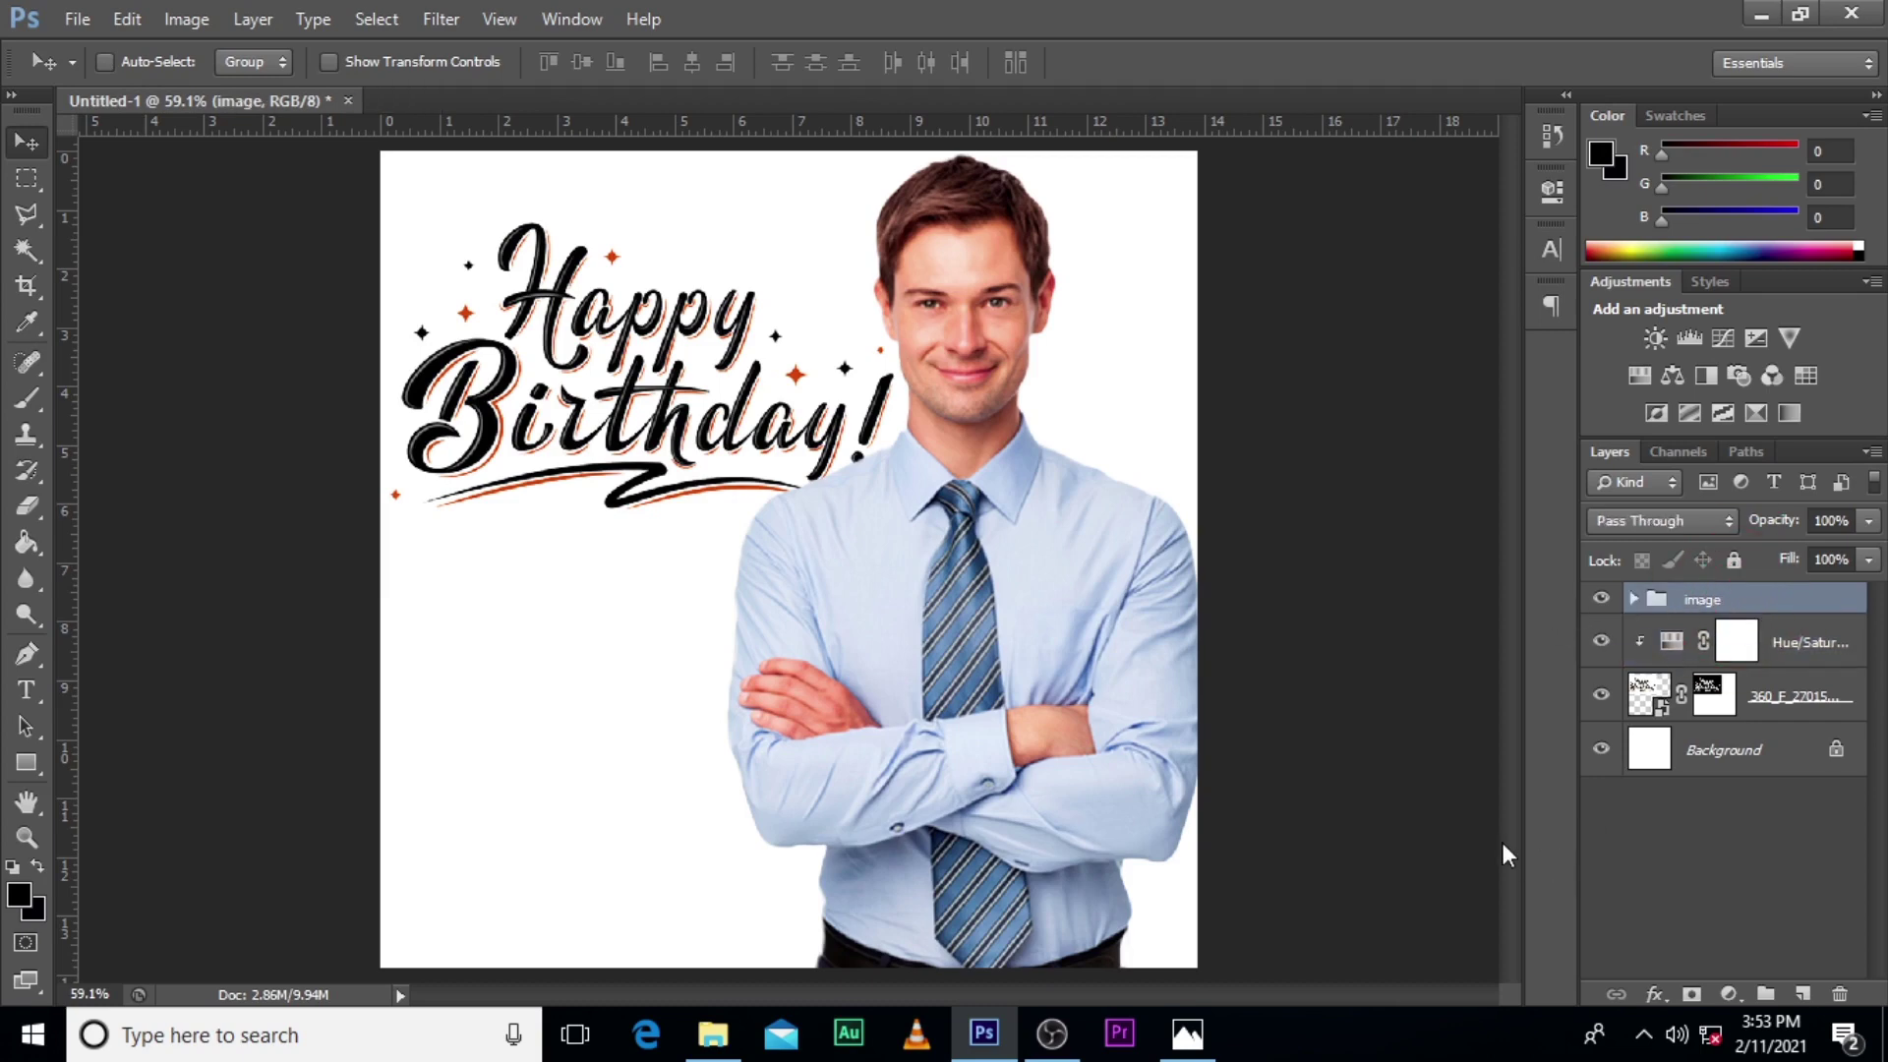
{"action": "key", "text": "t"}
{"action": "left_click", "coordinate": [464, 669]}
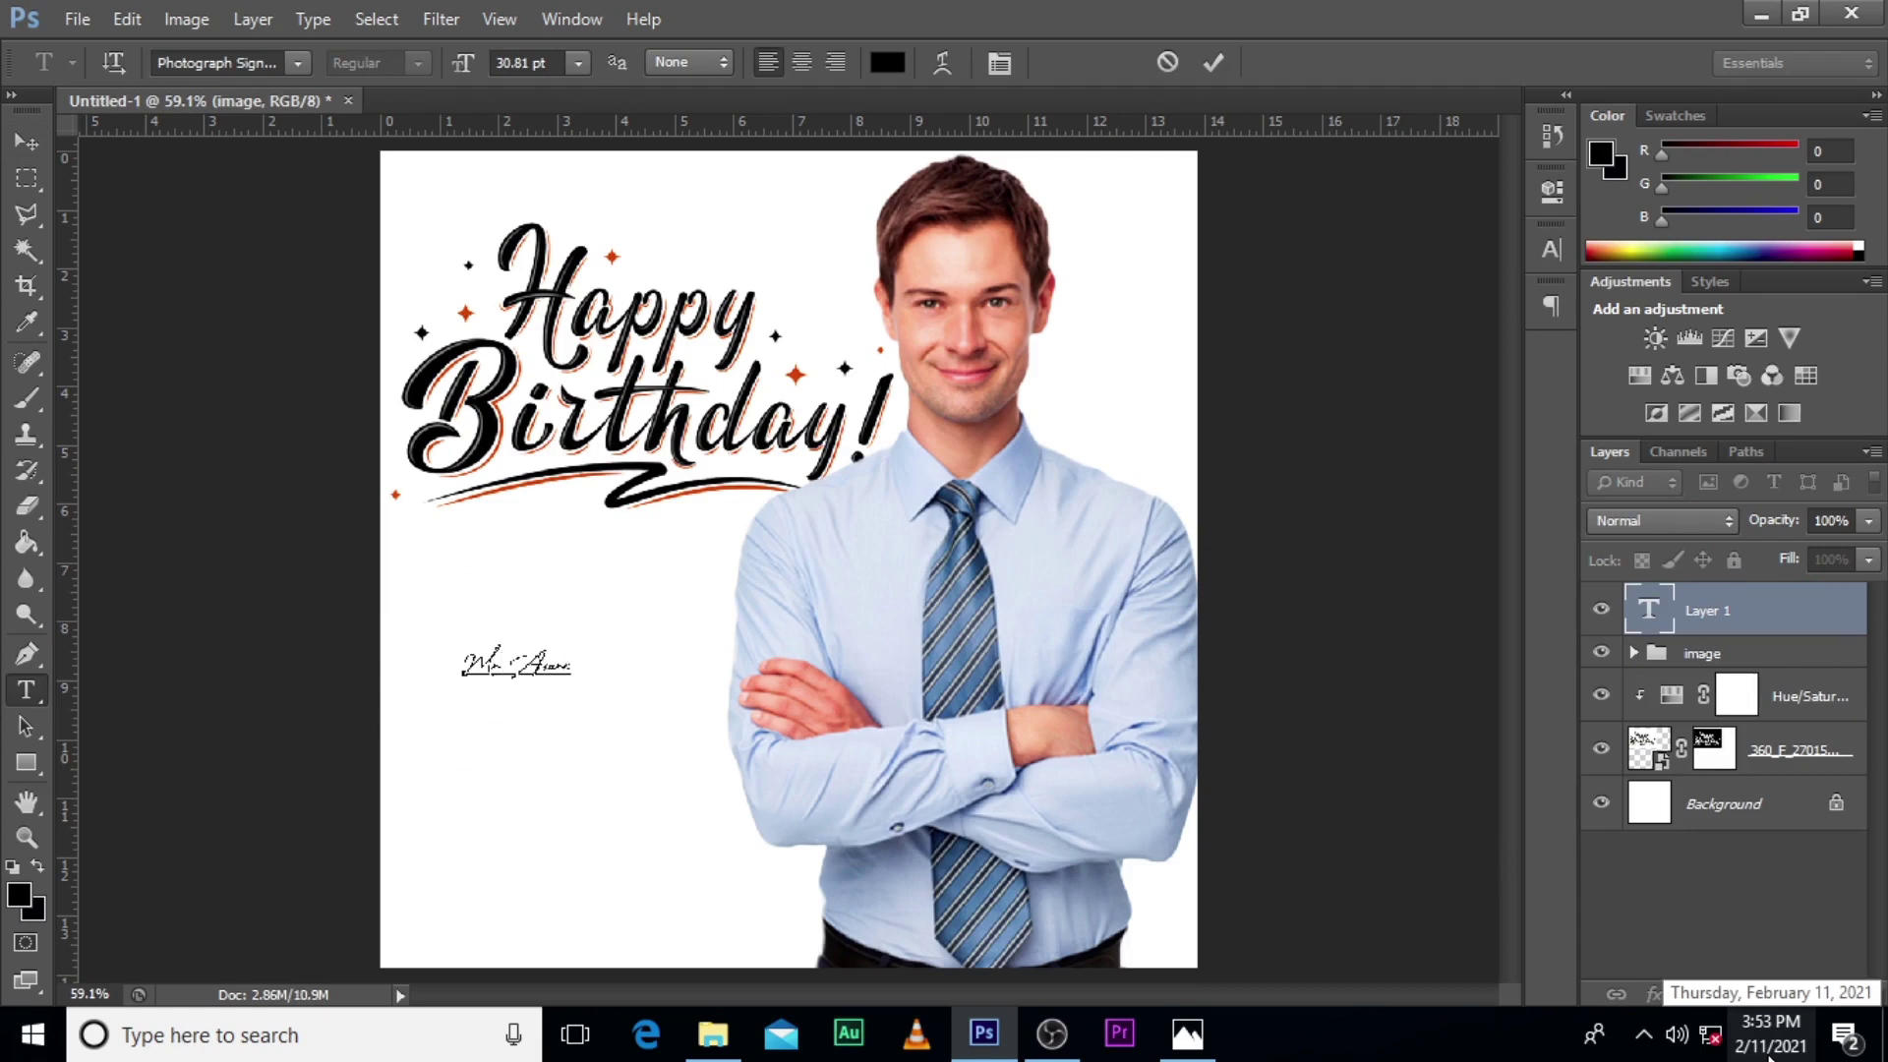
{"action": "left_click", "coordinate": [1753, 618]}
Change the name text's font from the signature style to a Franklin Gothic font.
{"action": "left_click", "coordinate": [1552, 249]}
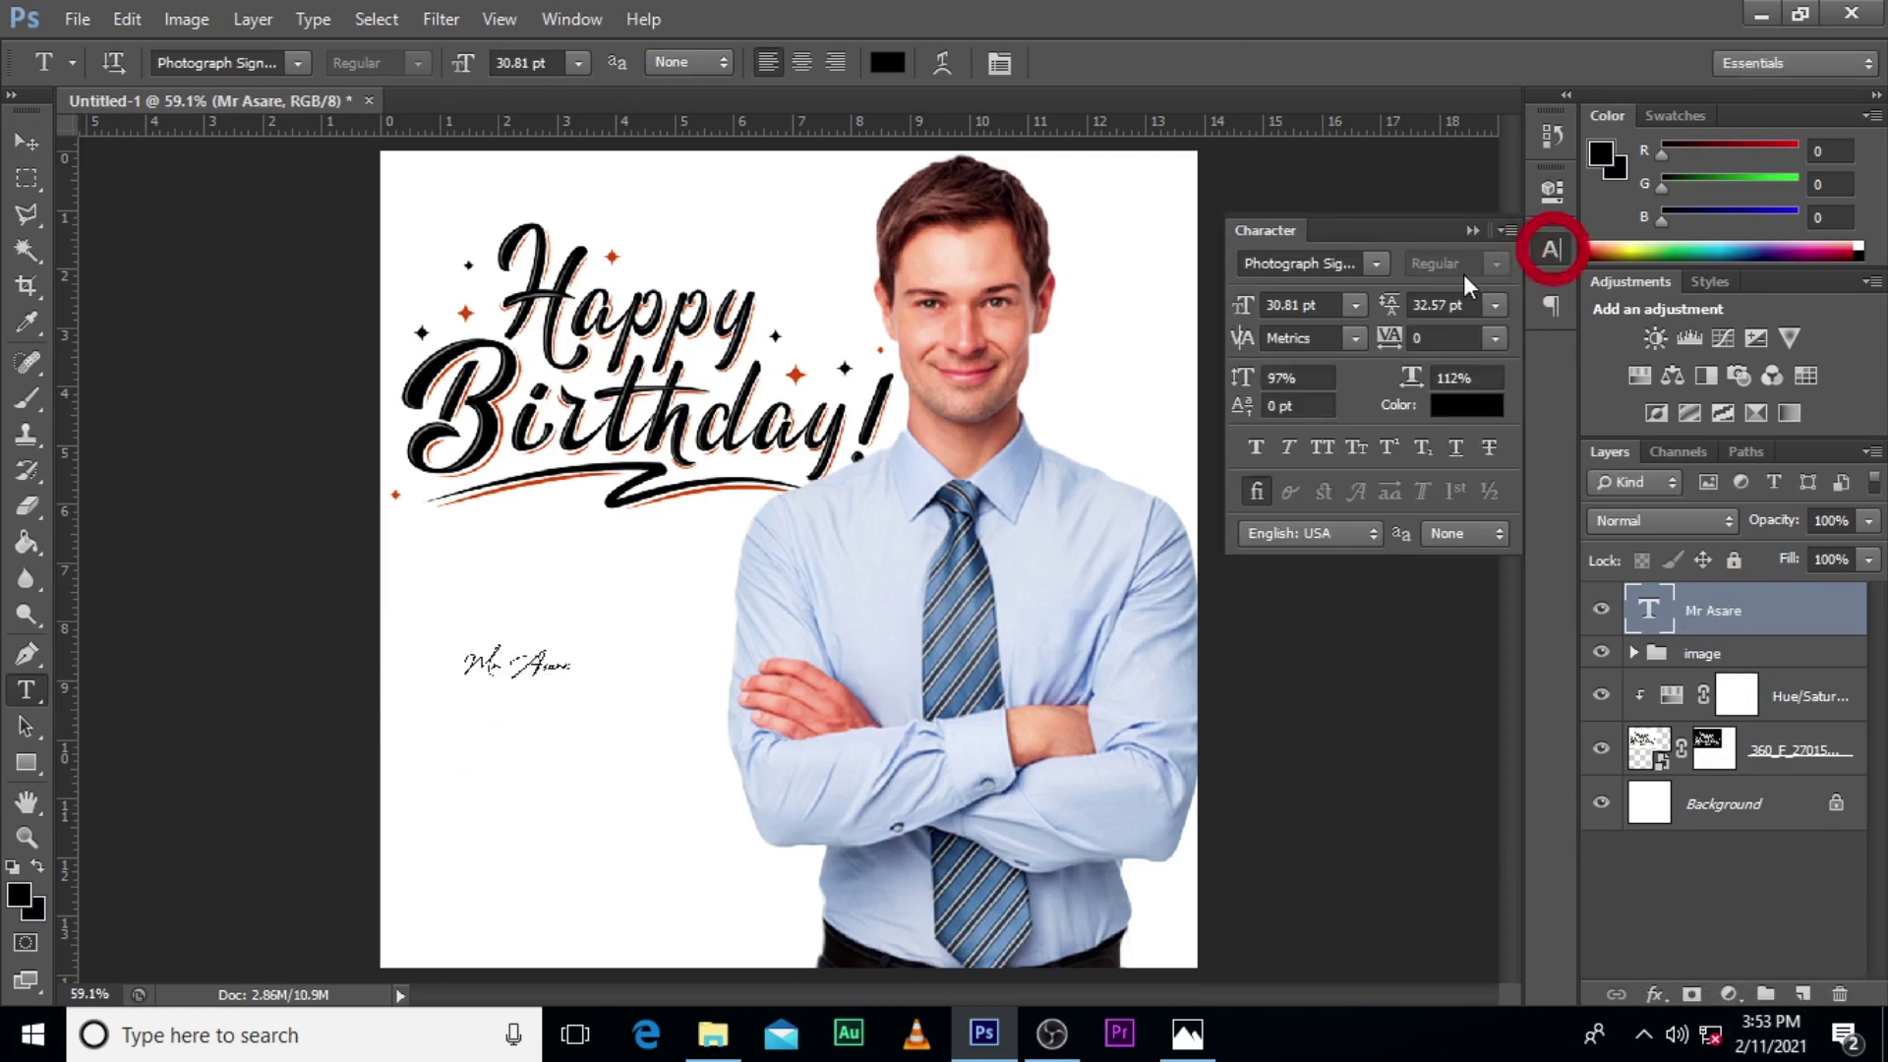
{"action": "left_click", "coordinate": [1377, 264]}
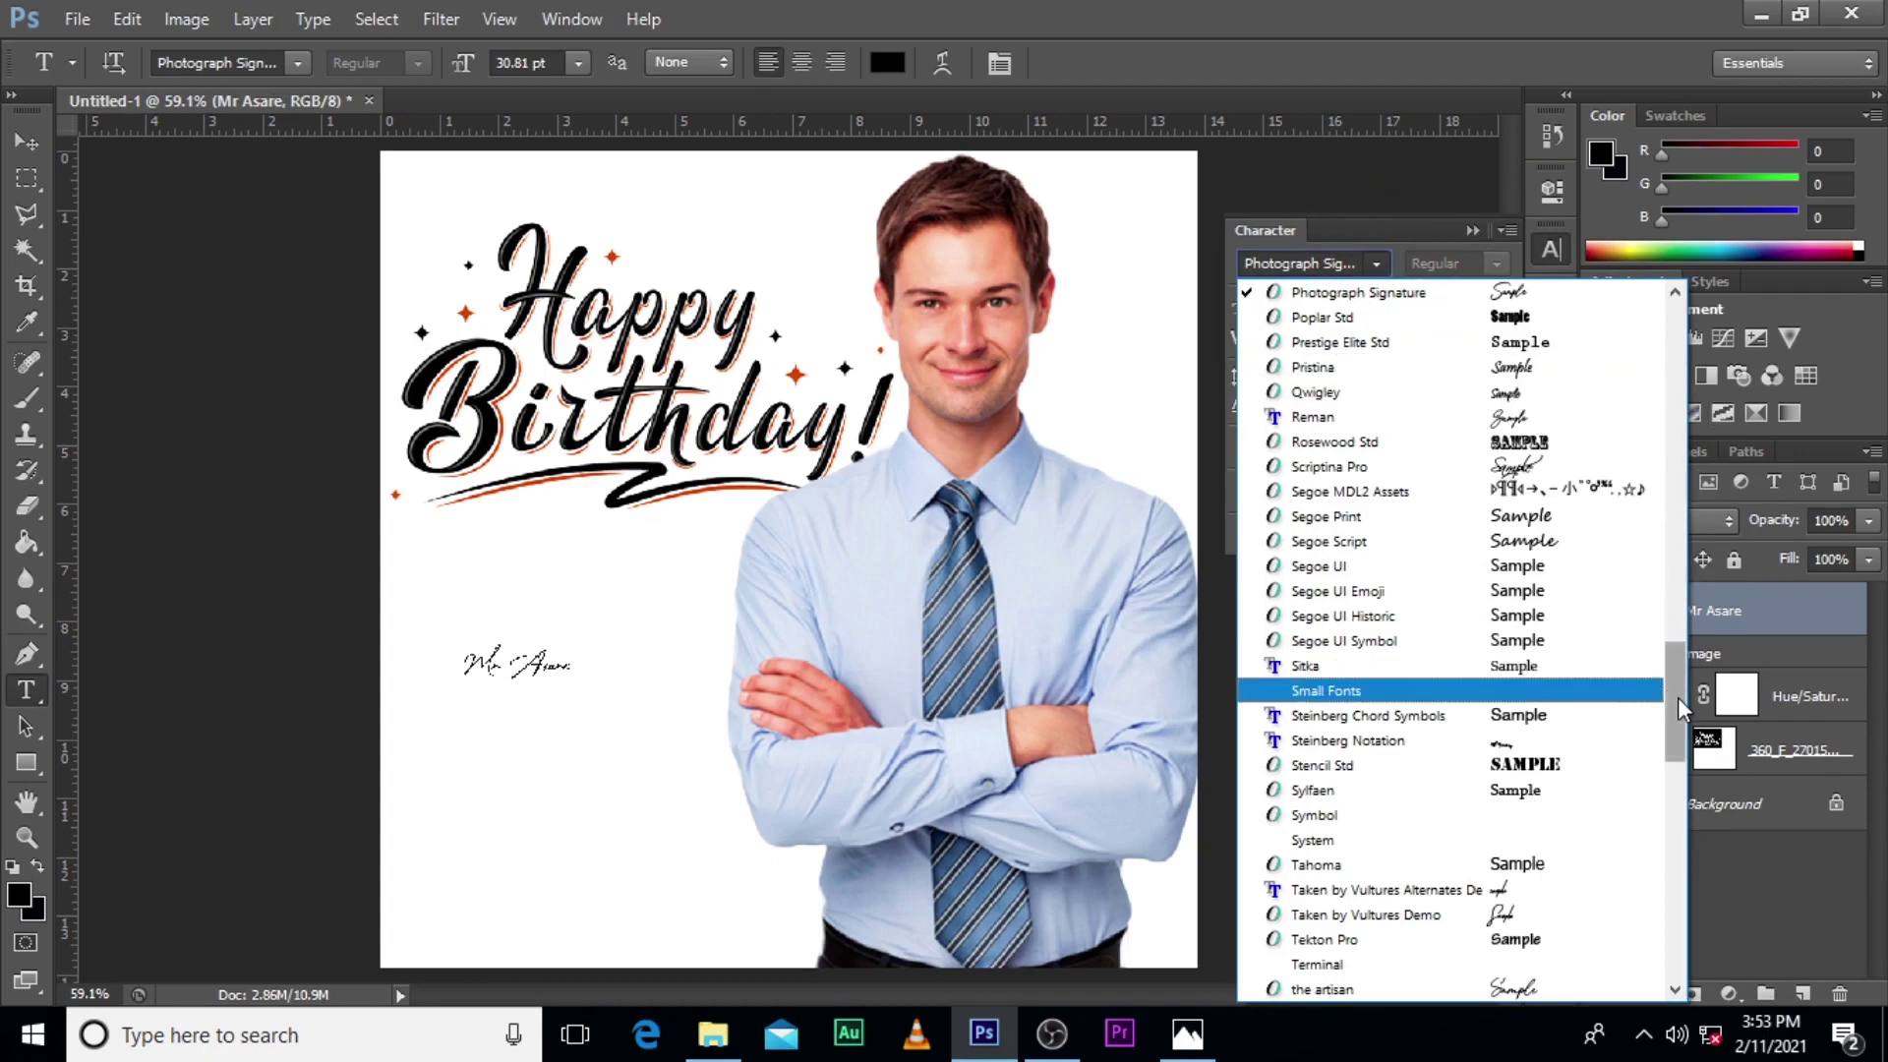
{"action": "left_click_drag", "start_coordinate": [1678, 698], "coordinate": [1677, 493]}
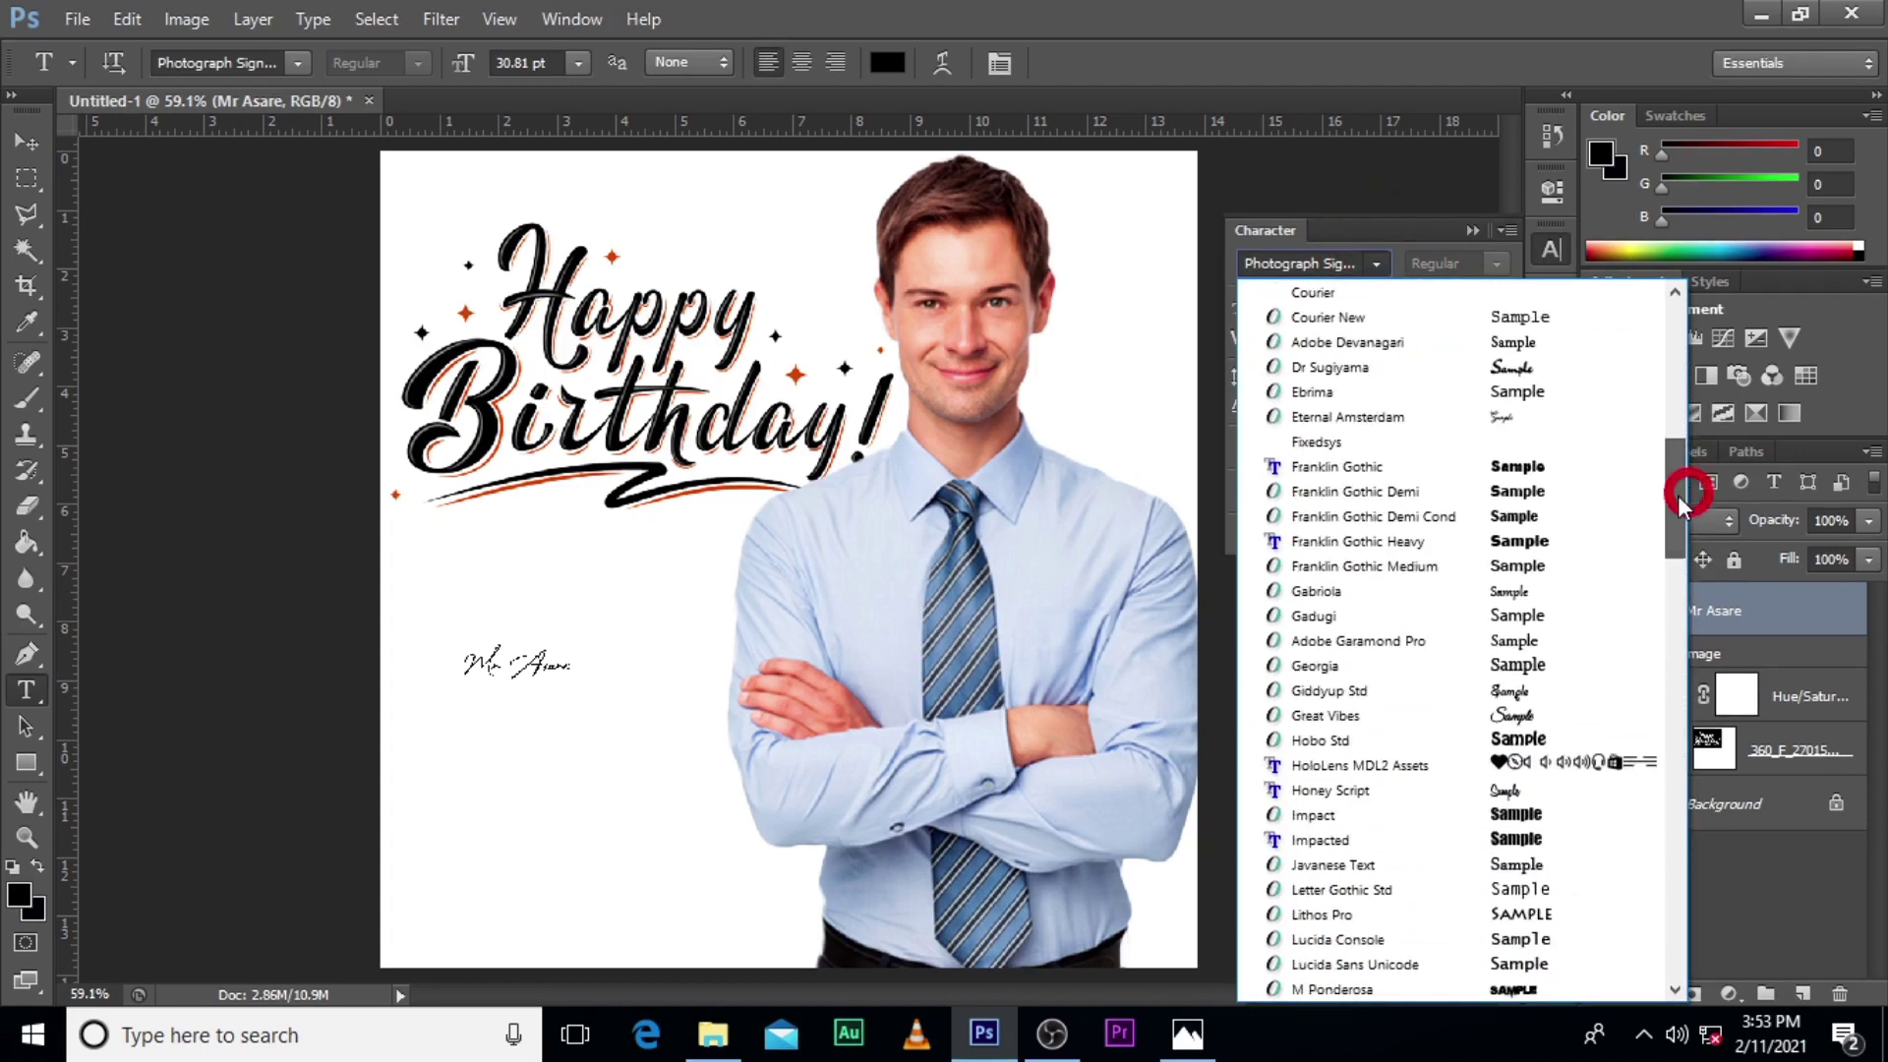
{"action": "left_click", "coordinate": [1515, 515]}
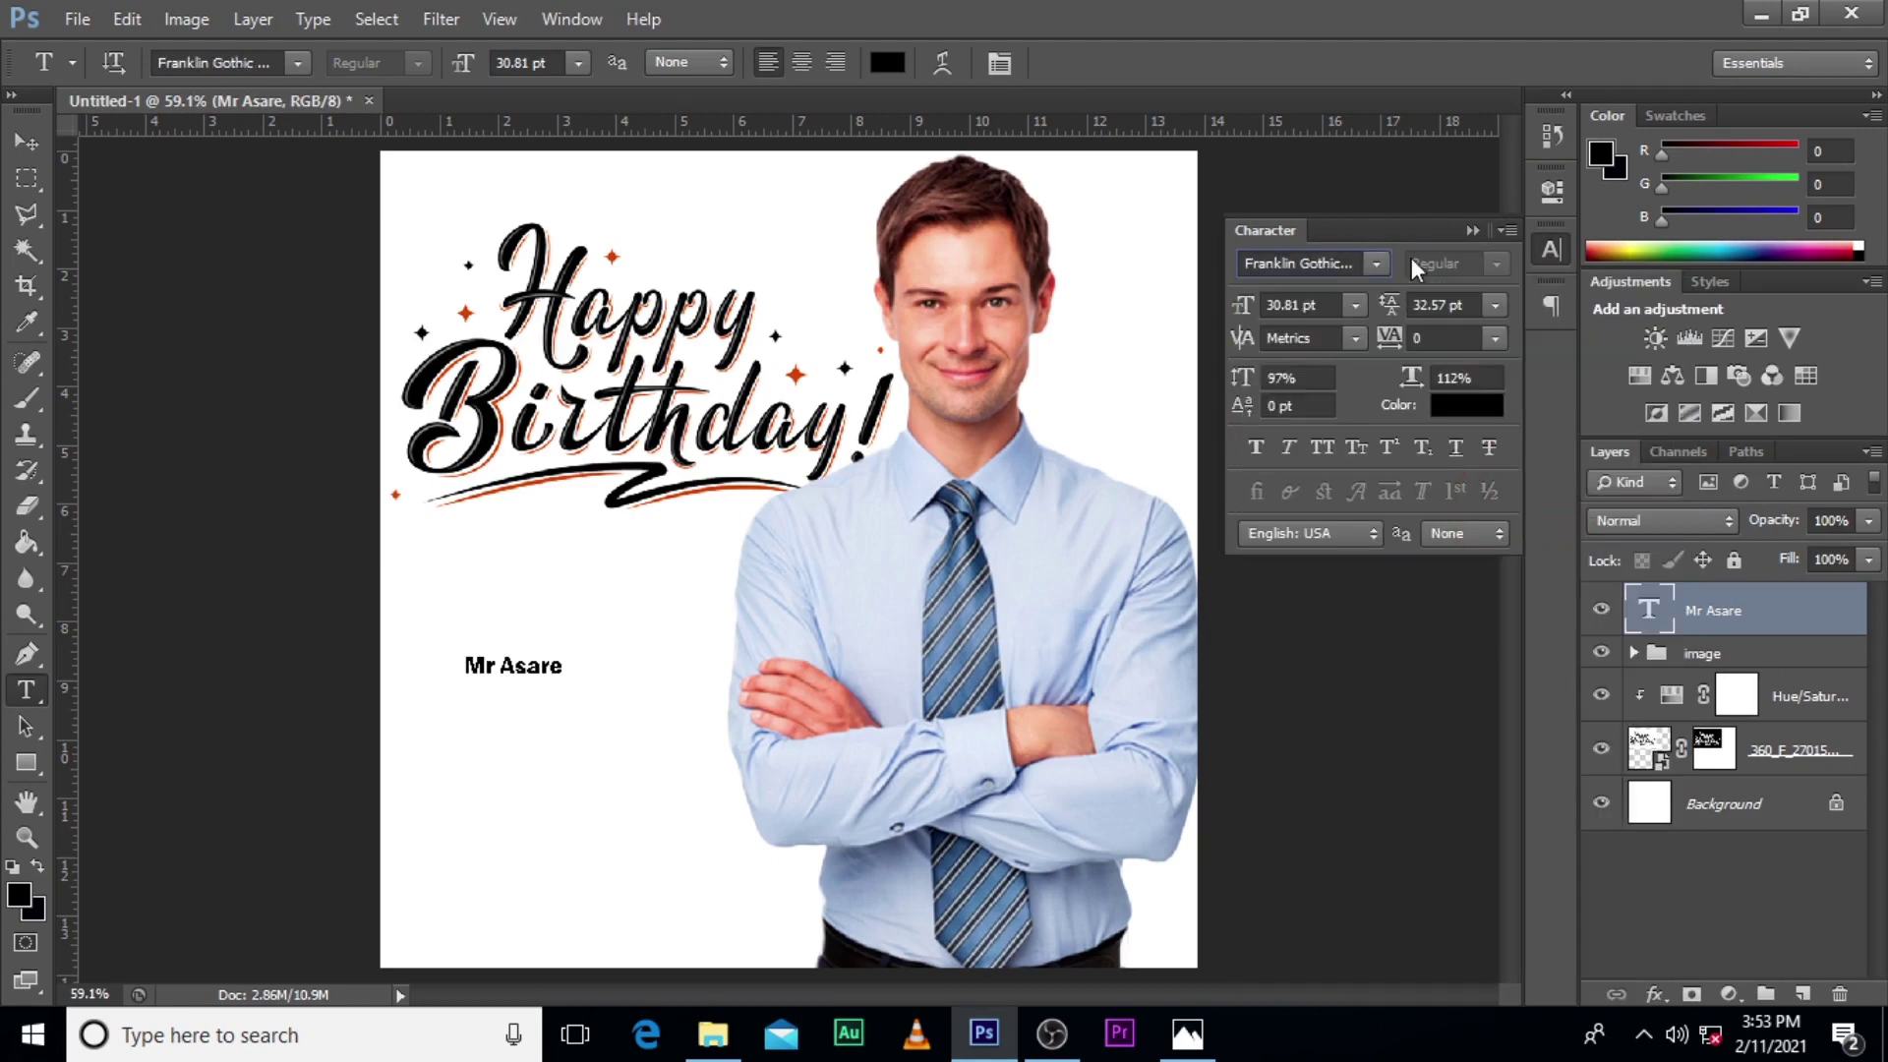
Enlarge the name text proportionally to about 60.58 pt.
{"action": "left_click", "coordinate": [1777, 618]}
{"action": "key", "text": "ctrl+t"}
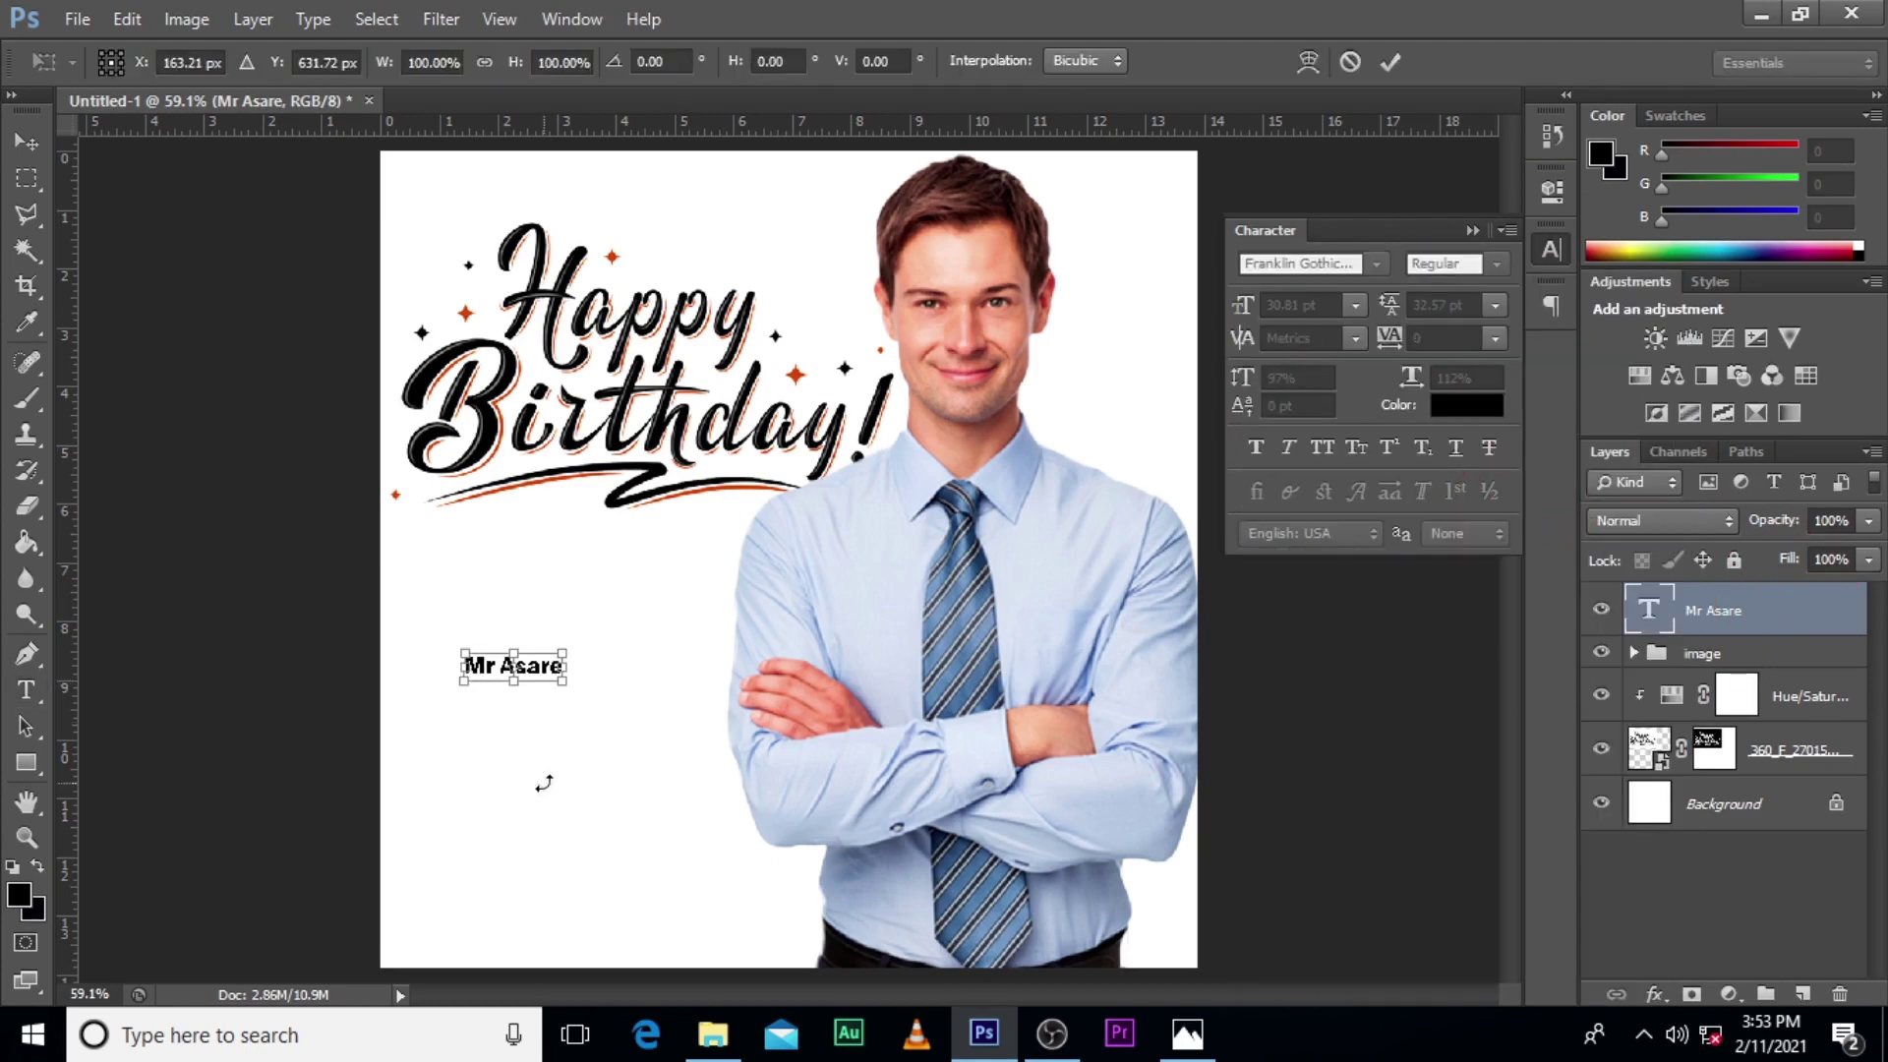
{"action": "left_click_drag", "start_coordinate": [560, 680], "coordinate": [641, 657]}
{"action": "key", "text": "Return"}
Place a vertical guide at about 3.5 on the horizontal ruler and shift the name text right to centre on it.
{"action": "left_click_drag", "start_coordinate": [69, 596], "coordinate": [589, 597]}
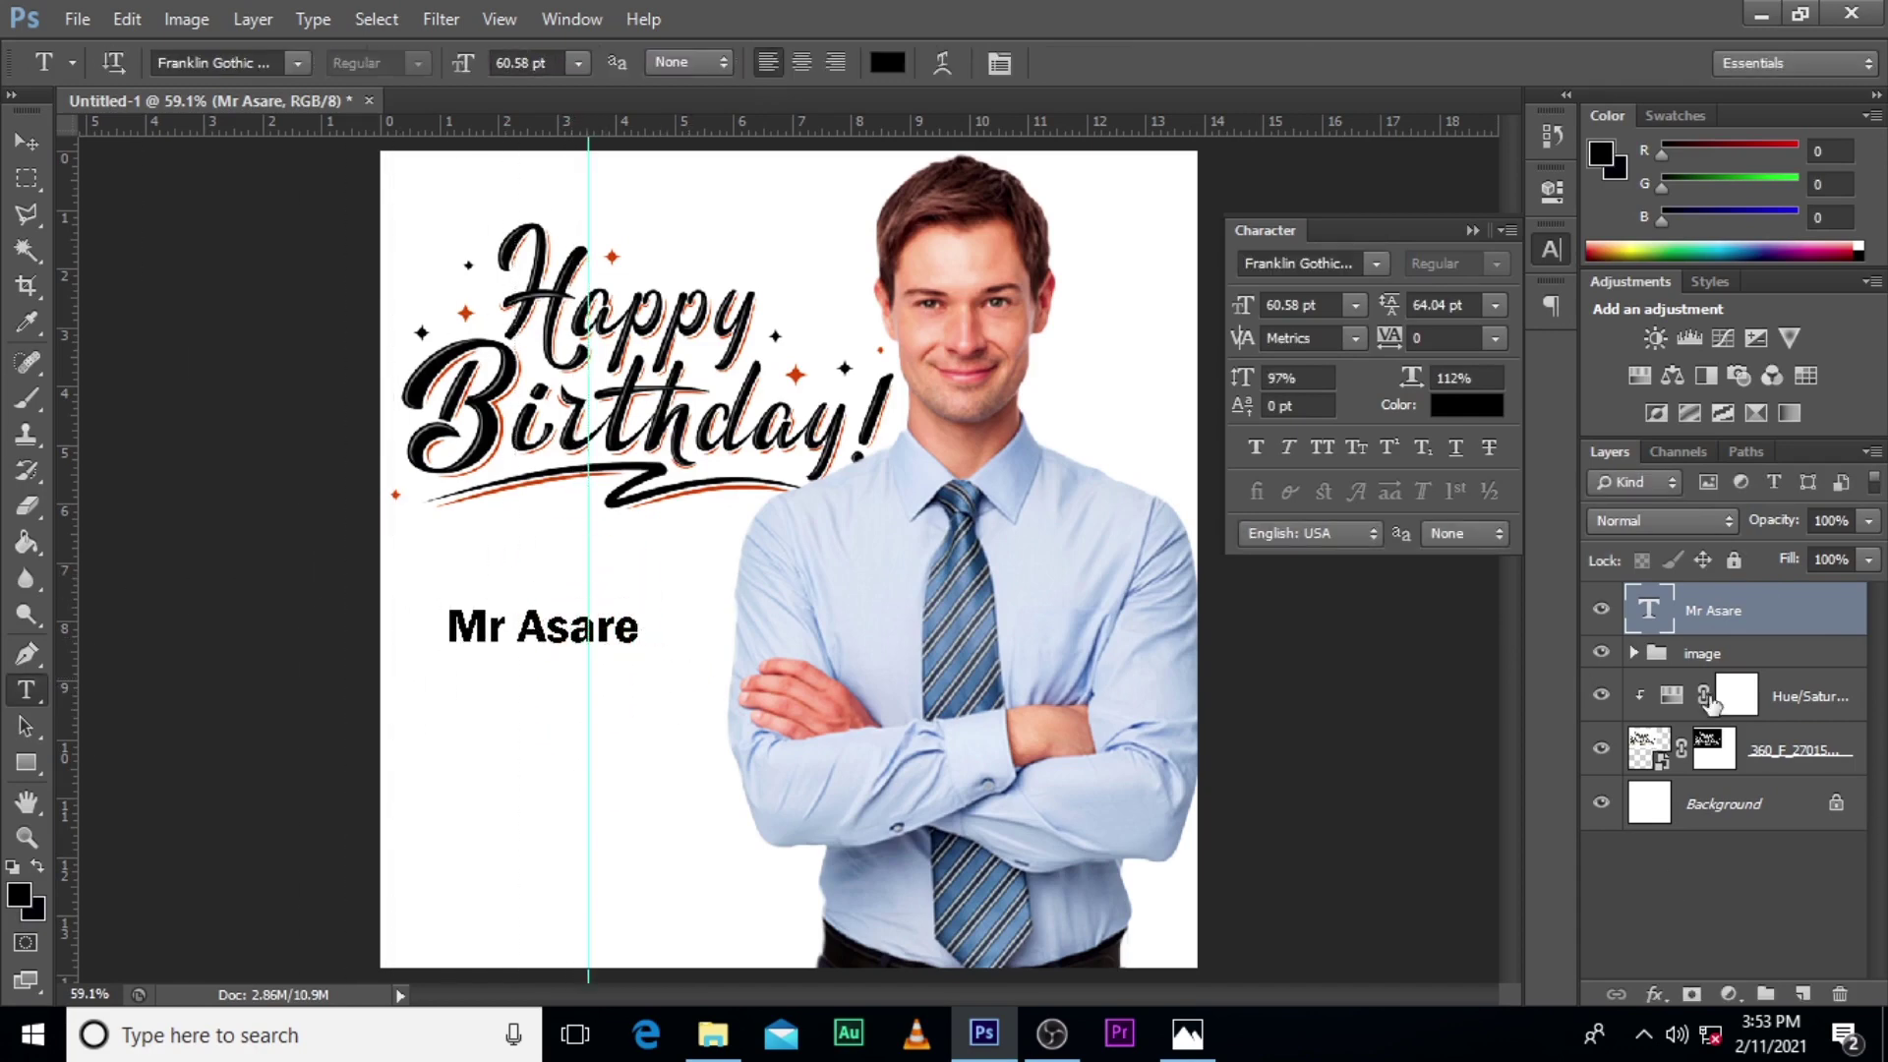
{"action": "key", "text": "ctrl+t"}
{"action": "key", "text": "shift+Right"}
{"action": "key", "text": "shift+Right"}
{"action": "key", "text": "shift+Right"}
{"action": "key", "text": "shift+Right"}
{"action": "key", "text": "shift+Right"}
{"action": "key", "text": "shift+Right"}
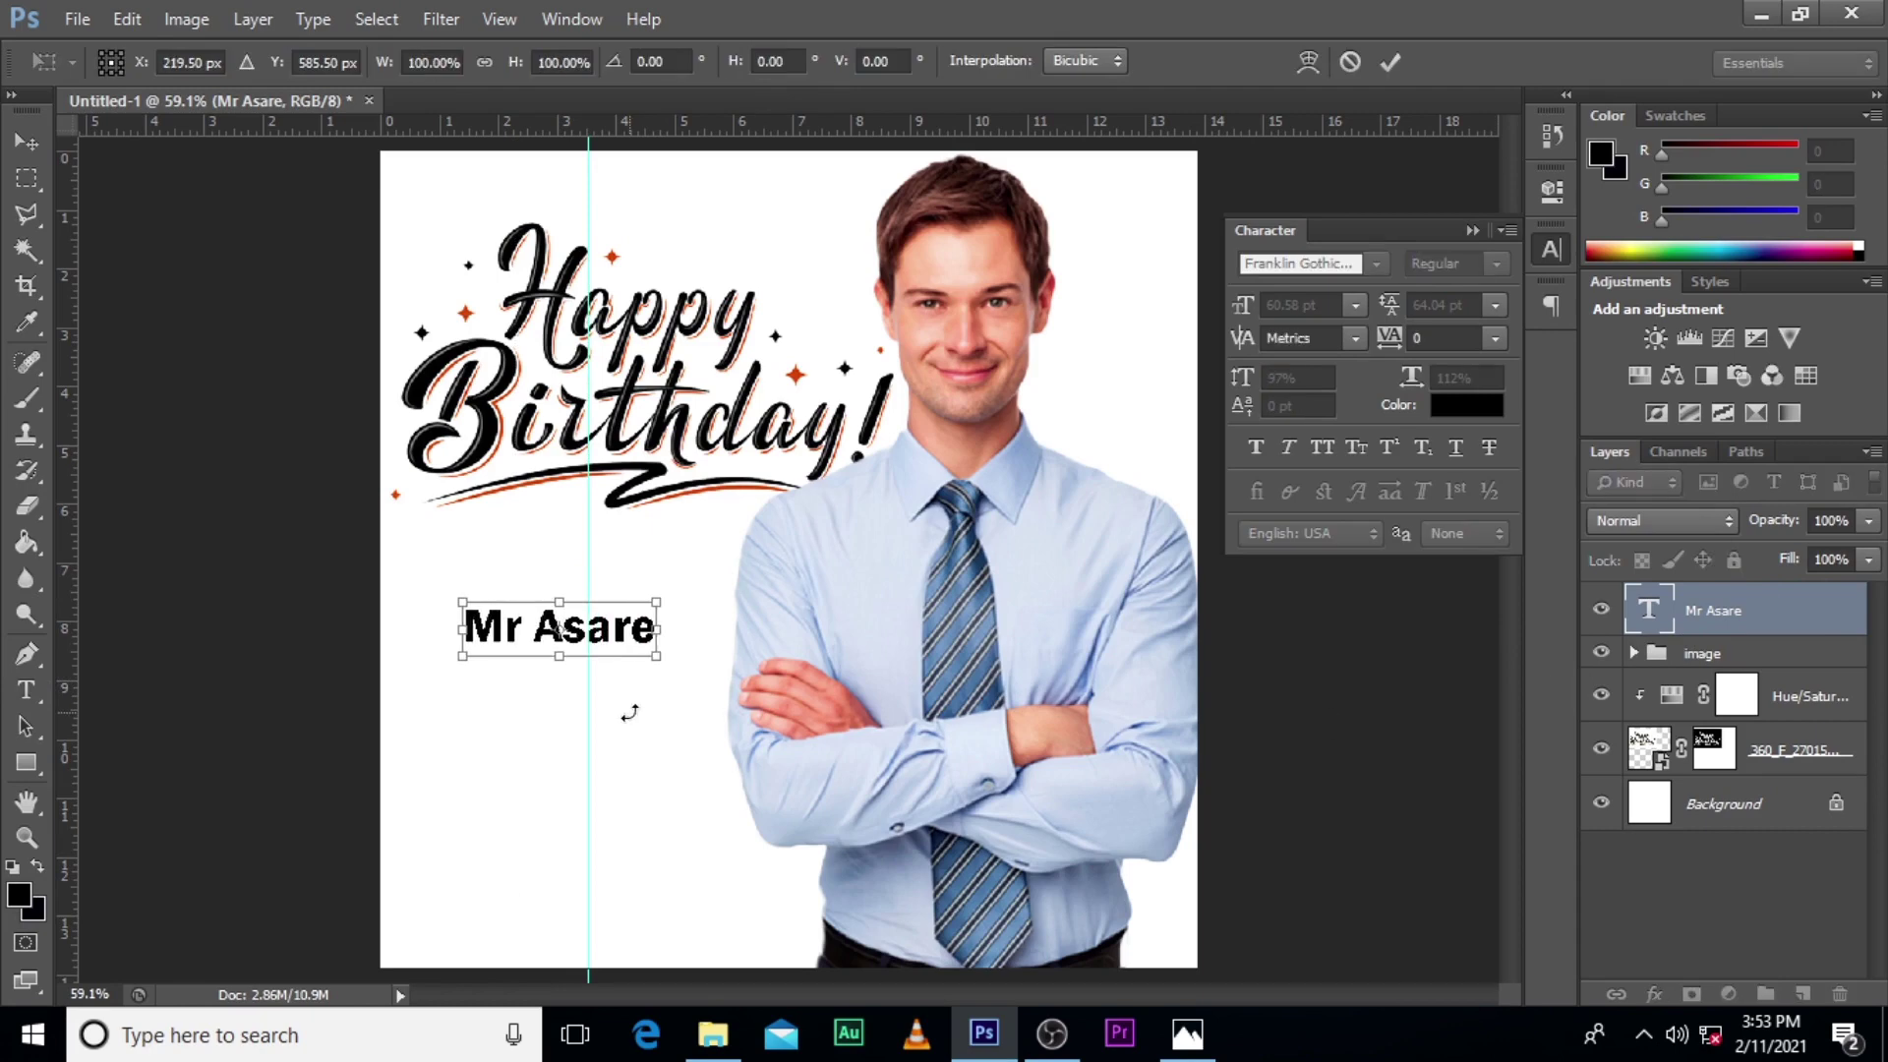
Raise the name text closer to the lettering, settling it at about X 252.73 px, Y 555.04 px.
{"action": "left_click_drag", "start_coordinate": [609, 630], "coordinate": [607, 611]}
{"action": "key", "text": "Up"}
{"action": "key", "text": "Up"}
{"action": "key", "text": "Up"}
{"action": "key", "text": "Up"}
{"action": "key", "text": "Up"}
{"action": "key", "text": "Up"}
{"action": "key", "text": "Up"}
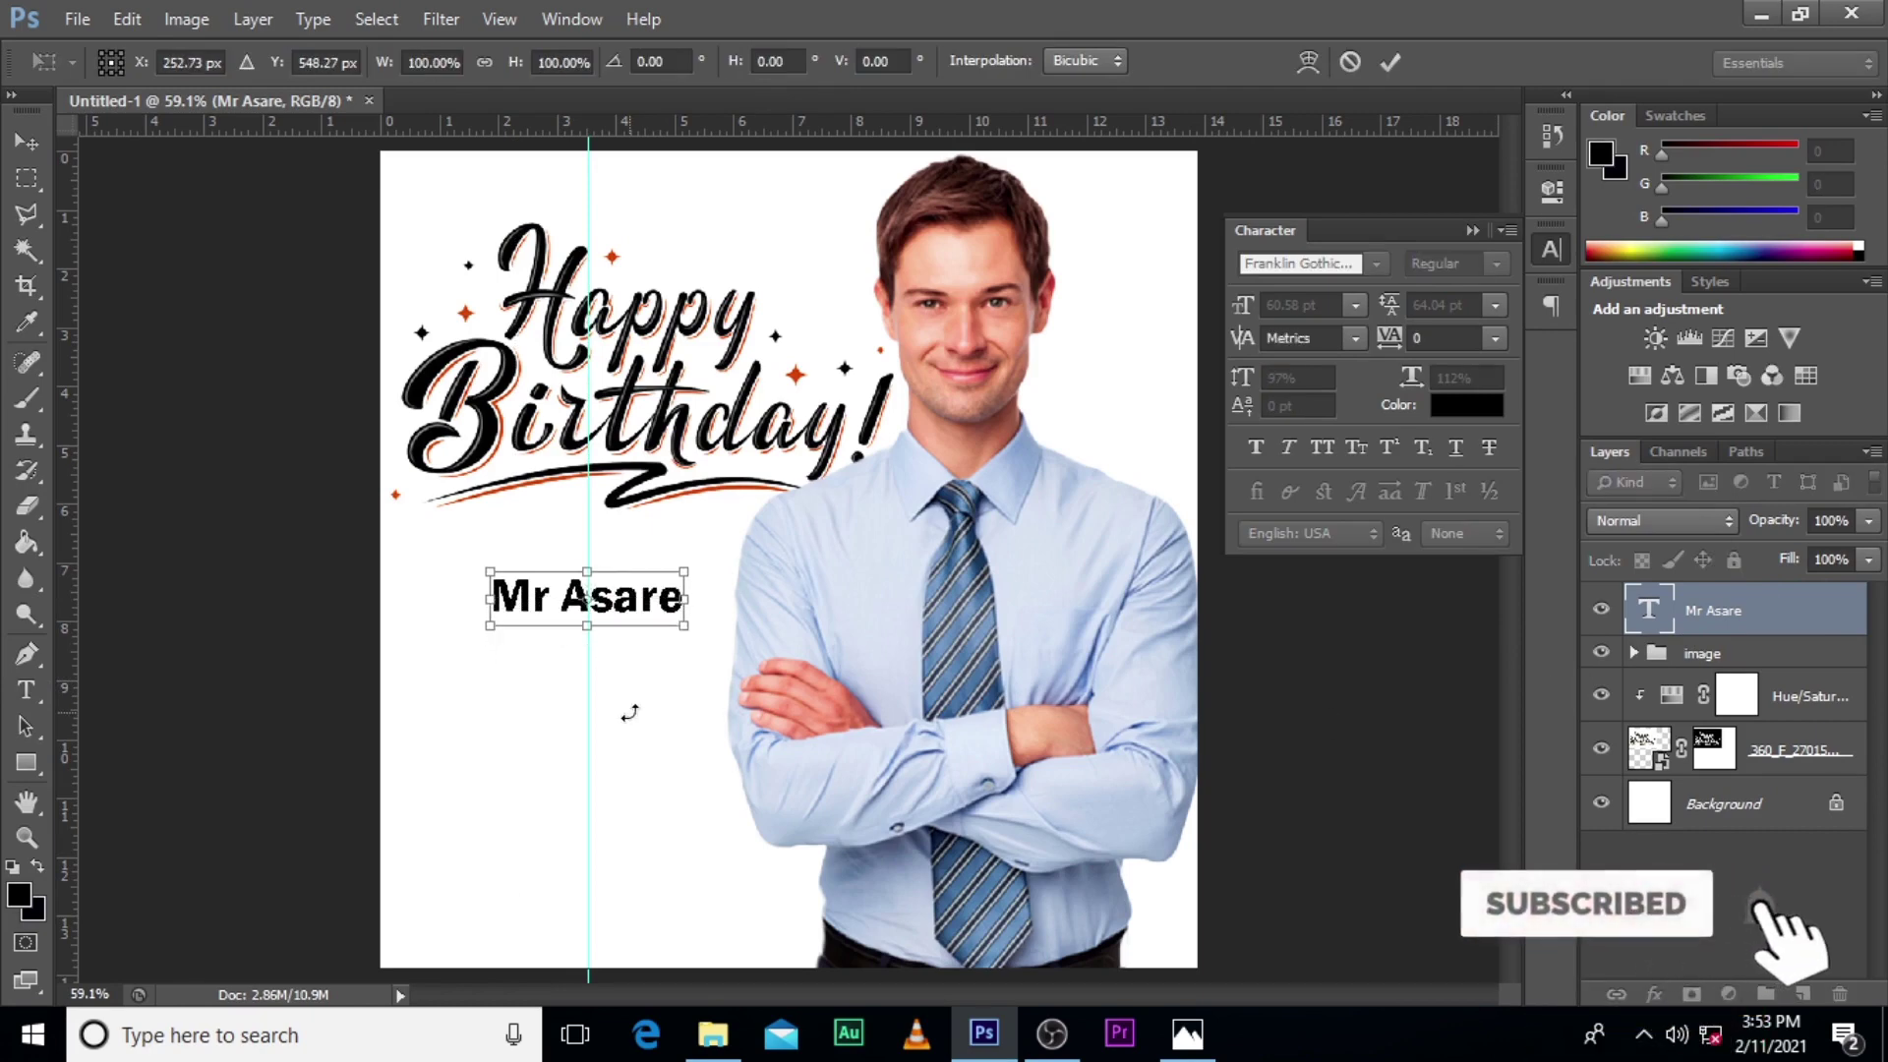
{"action": "key", "text": "Return"}
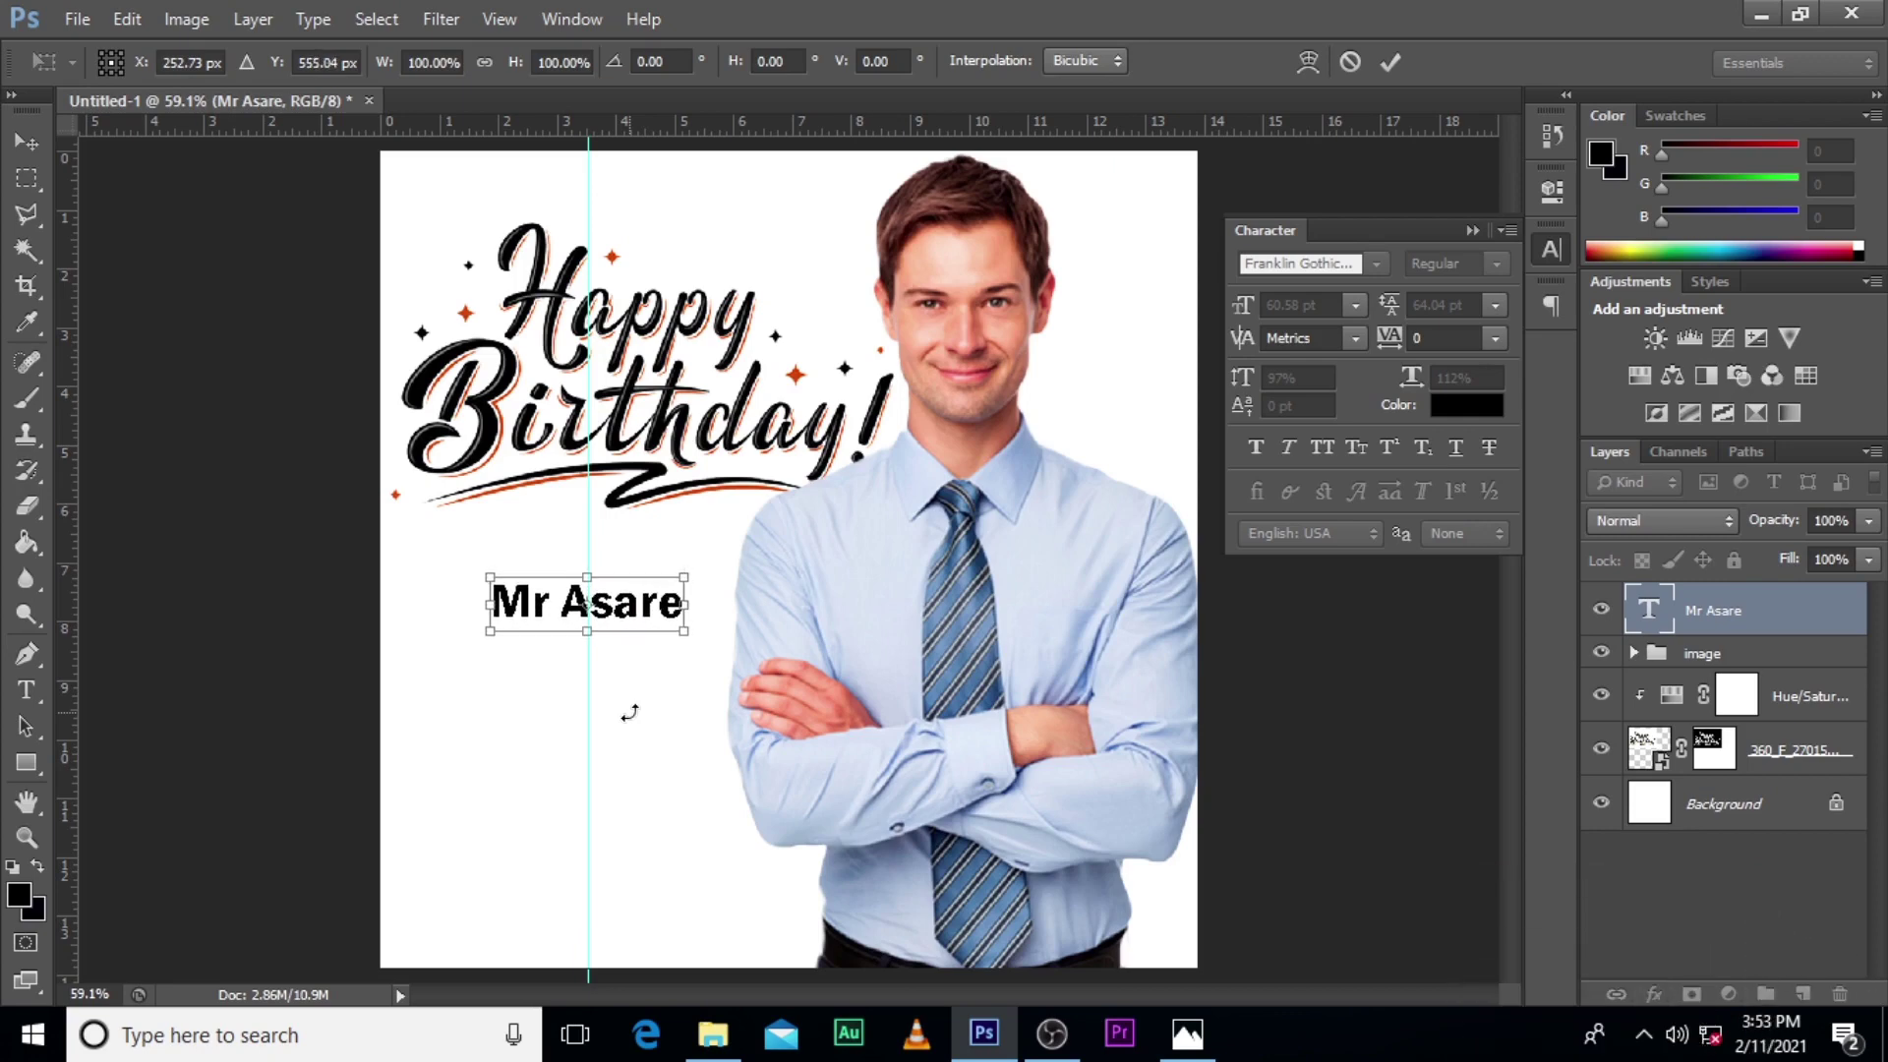
Add the celebrant's second name as a separate text layer below the first and set its font to Photograph Signature.
{"action": "key", "text": "t"}
{"action": "left_click", "coordinate": [487, 702]}
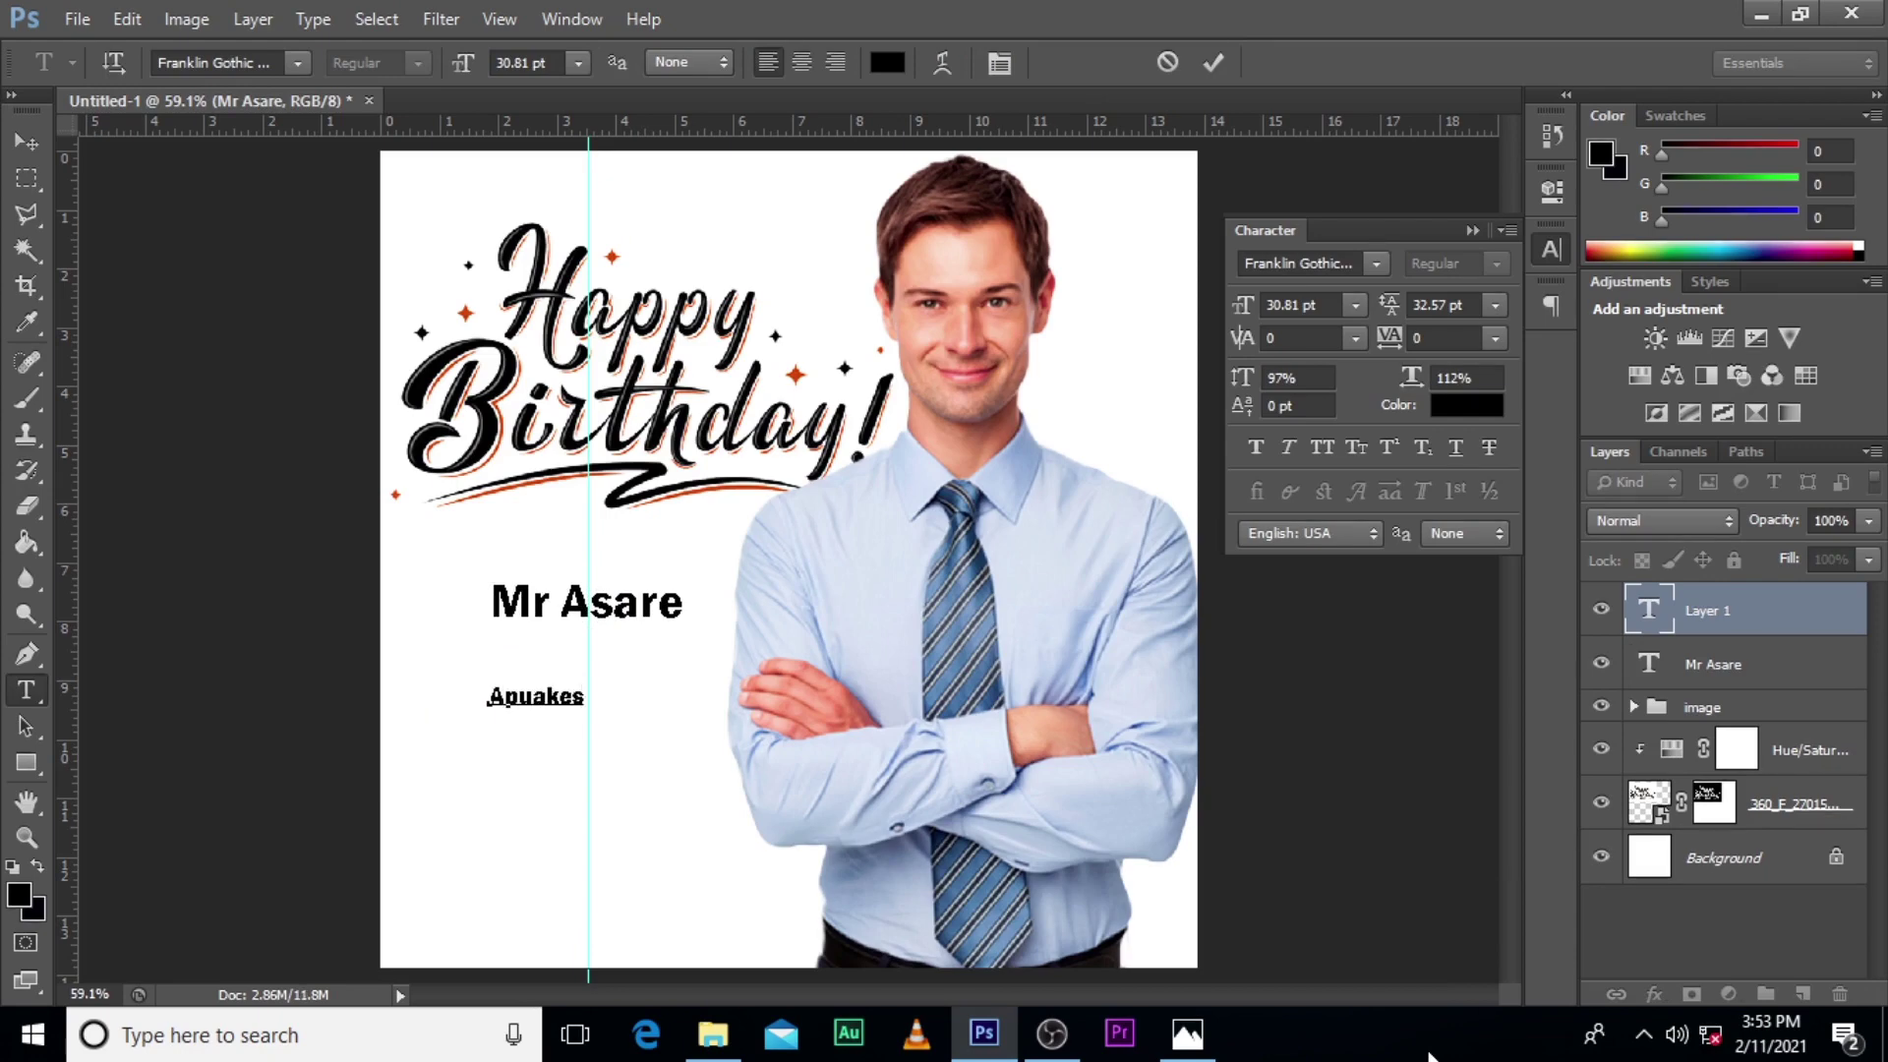
{"action": "left_click", "coordinate": [1731, 618]}
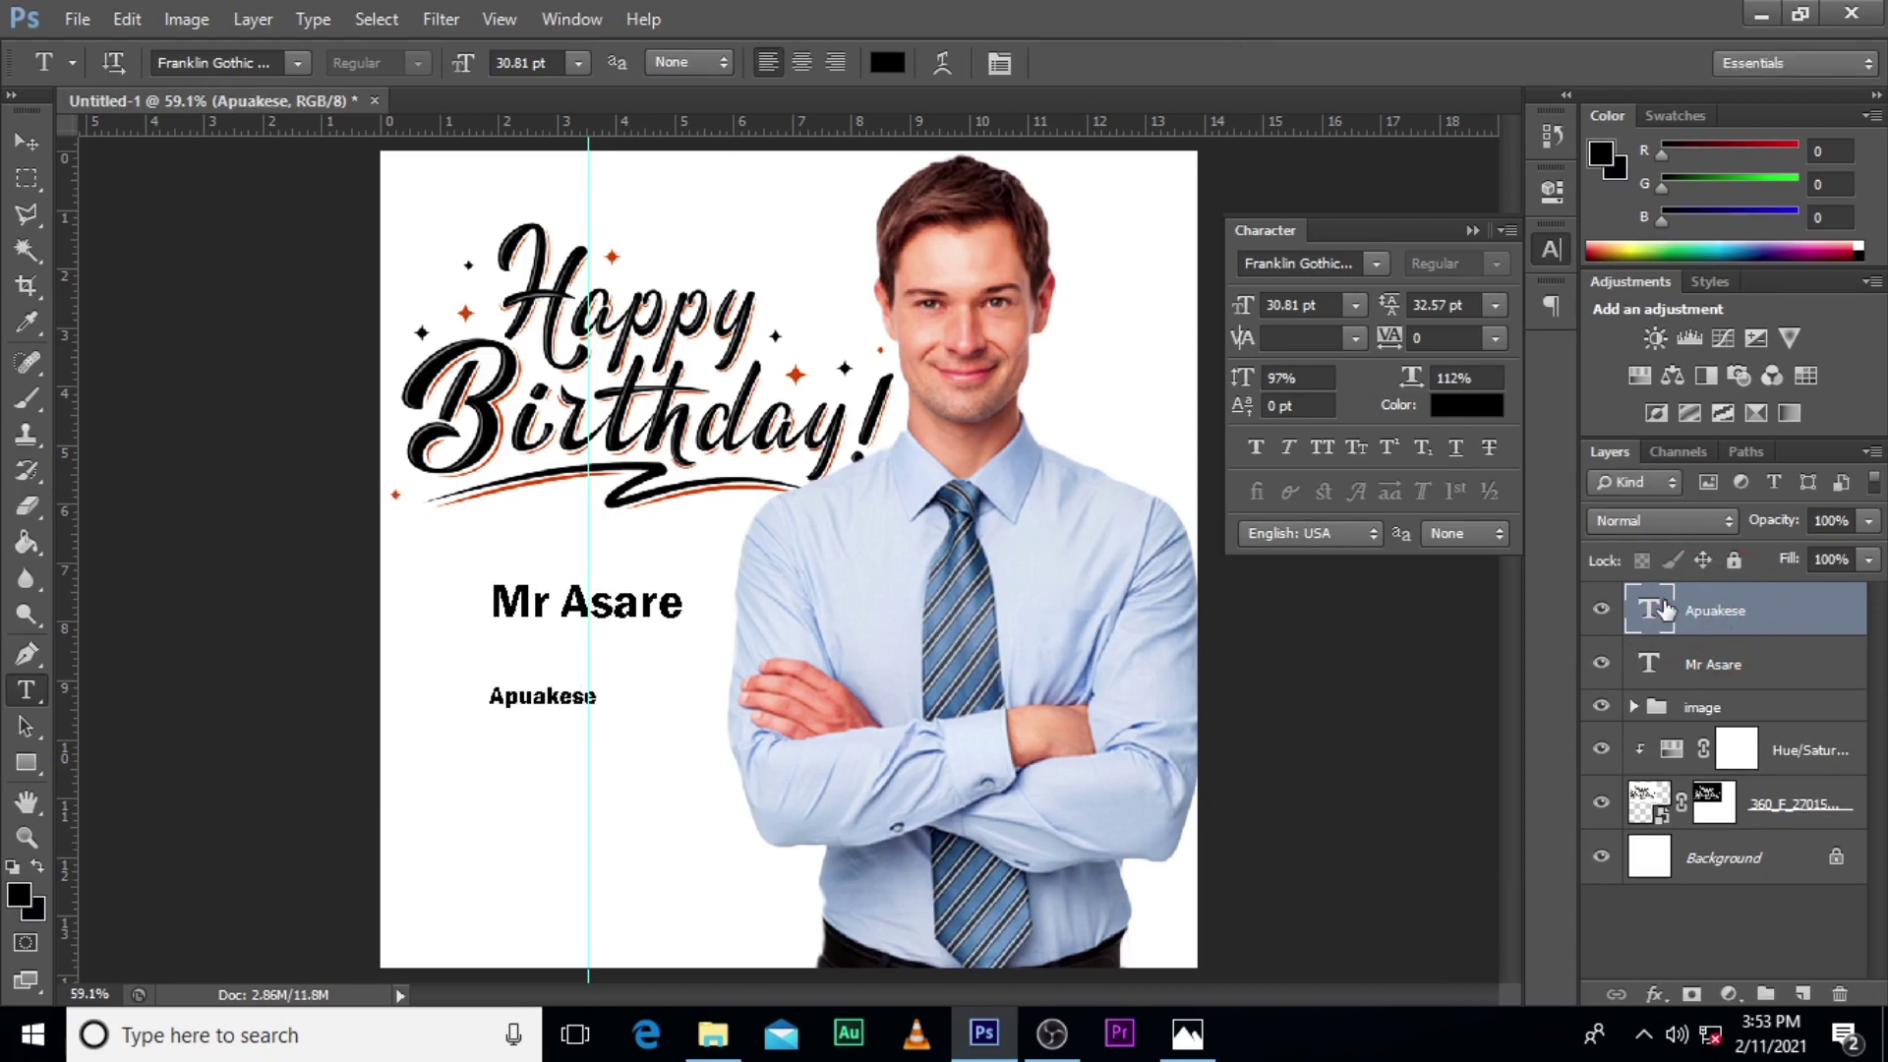
{"action": "left_click", "coordinate": [1376, 268]}
{"action": "left_click_drag", "start_coordinate": [1678, 516], "coordinate": [1654, 658]}
{"action": "left_click", "coordinate": [1423, 417]}
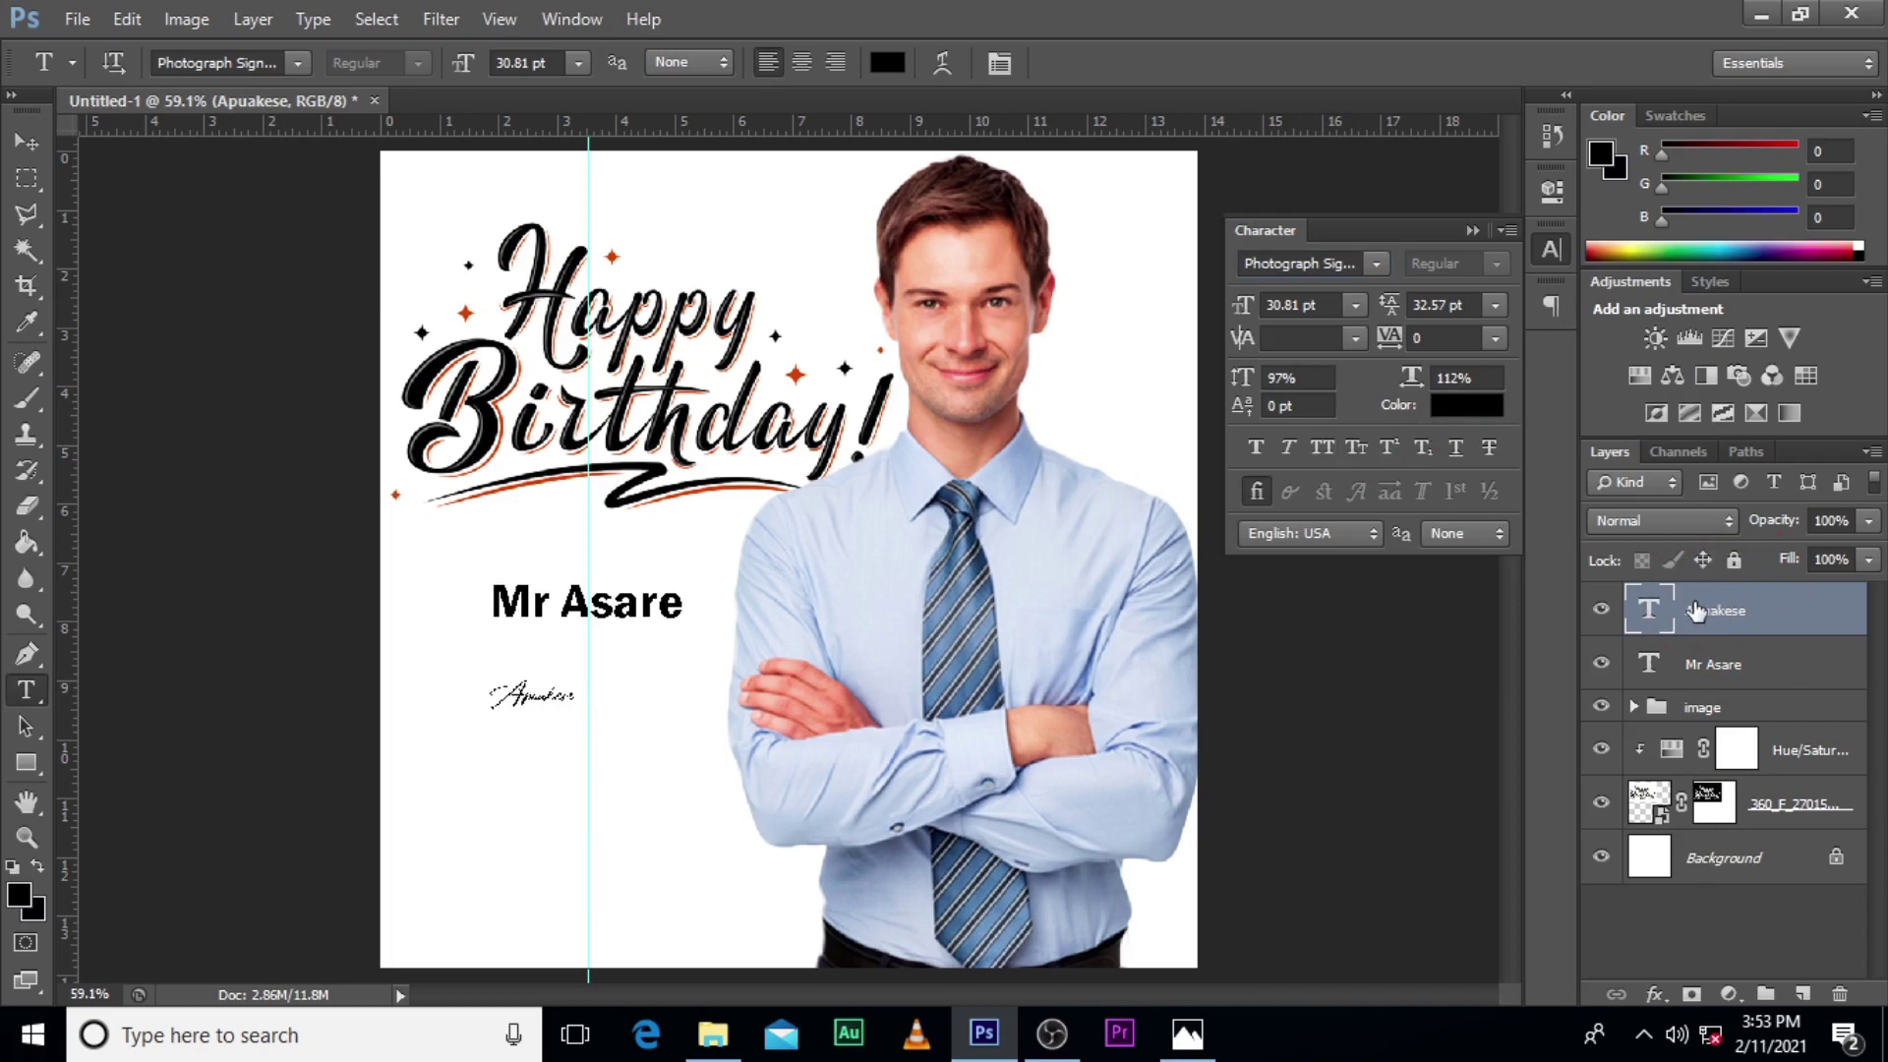
Scale the signature-style name to about 169% and centre it on the guide at X 254 px, Y 625 px.
{"action": "key", "text": "ctrl+t"}
{"action": "left_click_drag", "start_coordinate": [587, 723], "coordinate": [608, 663]}
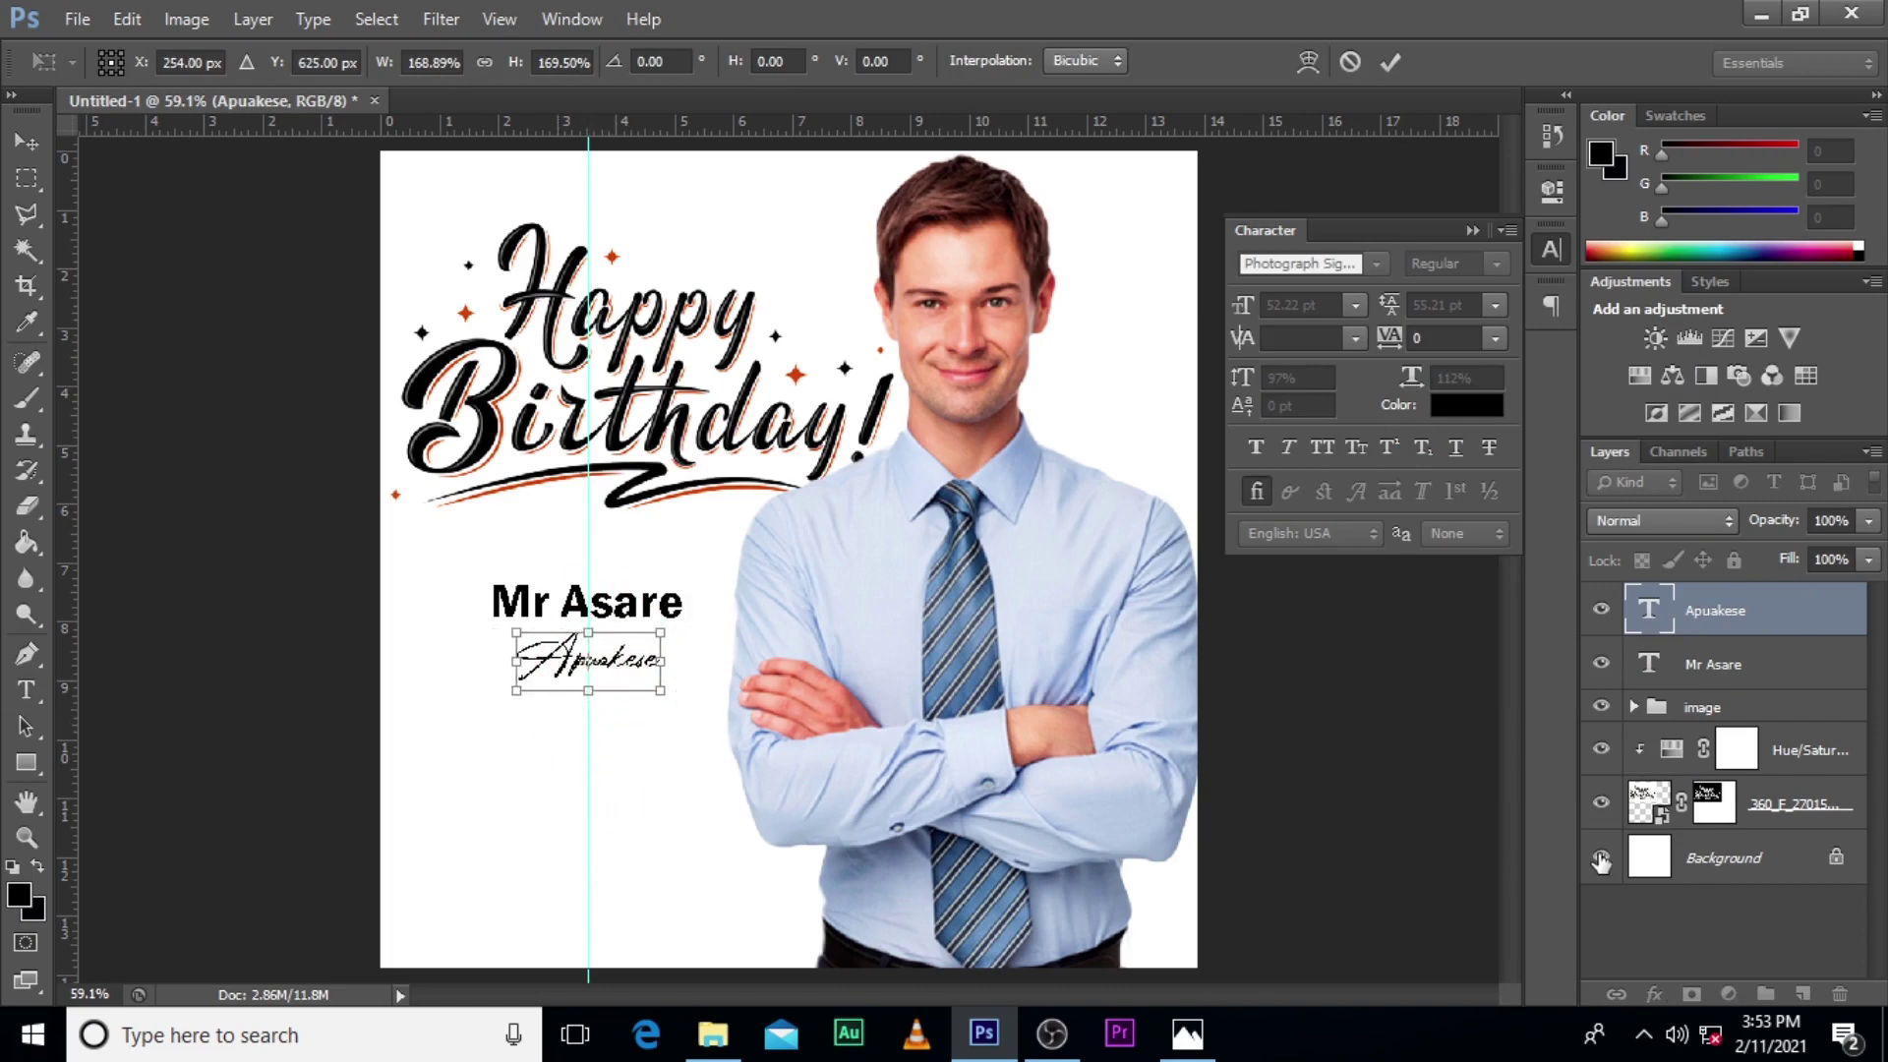
{"action": "key", "text": "Return"}
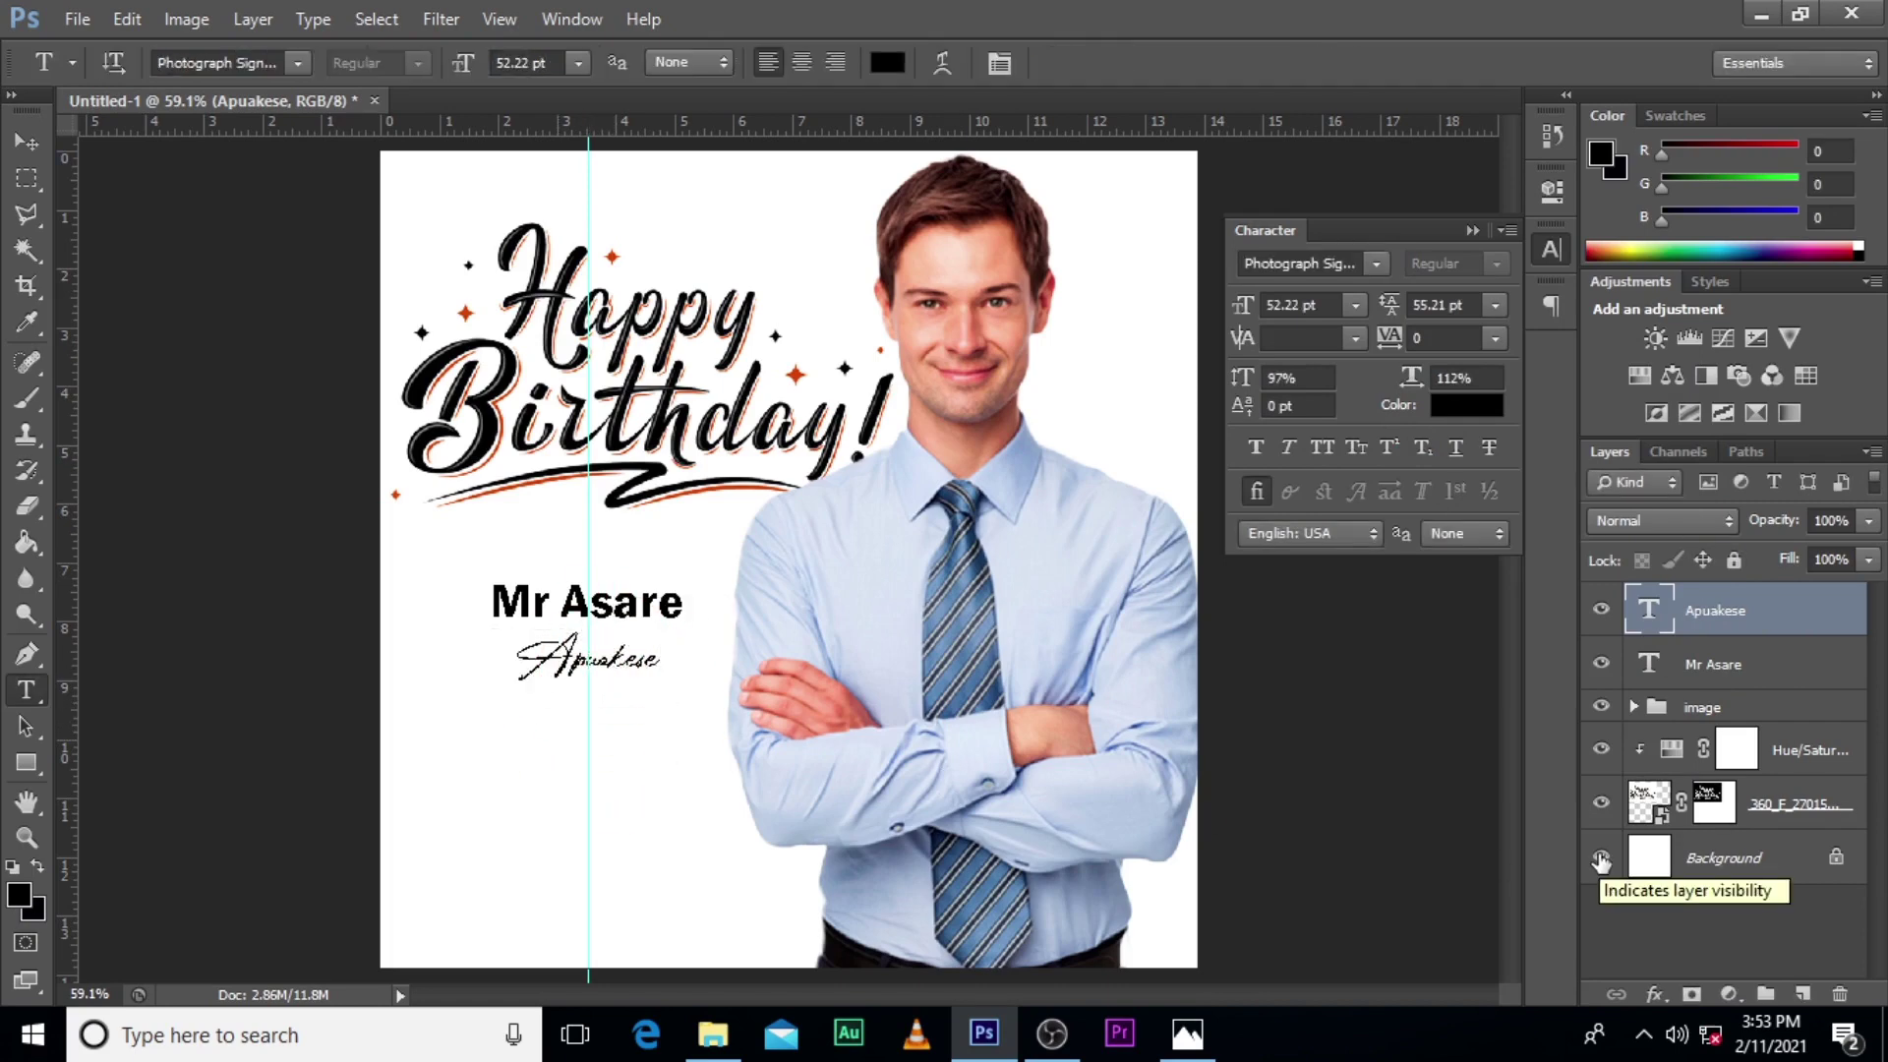
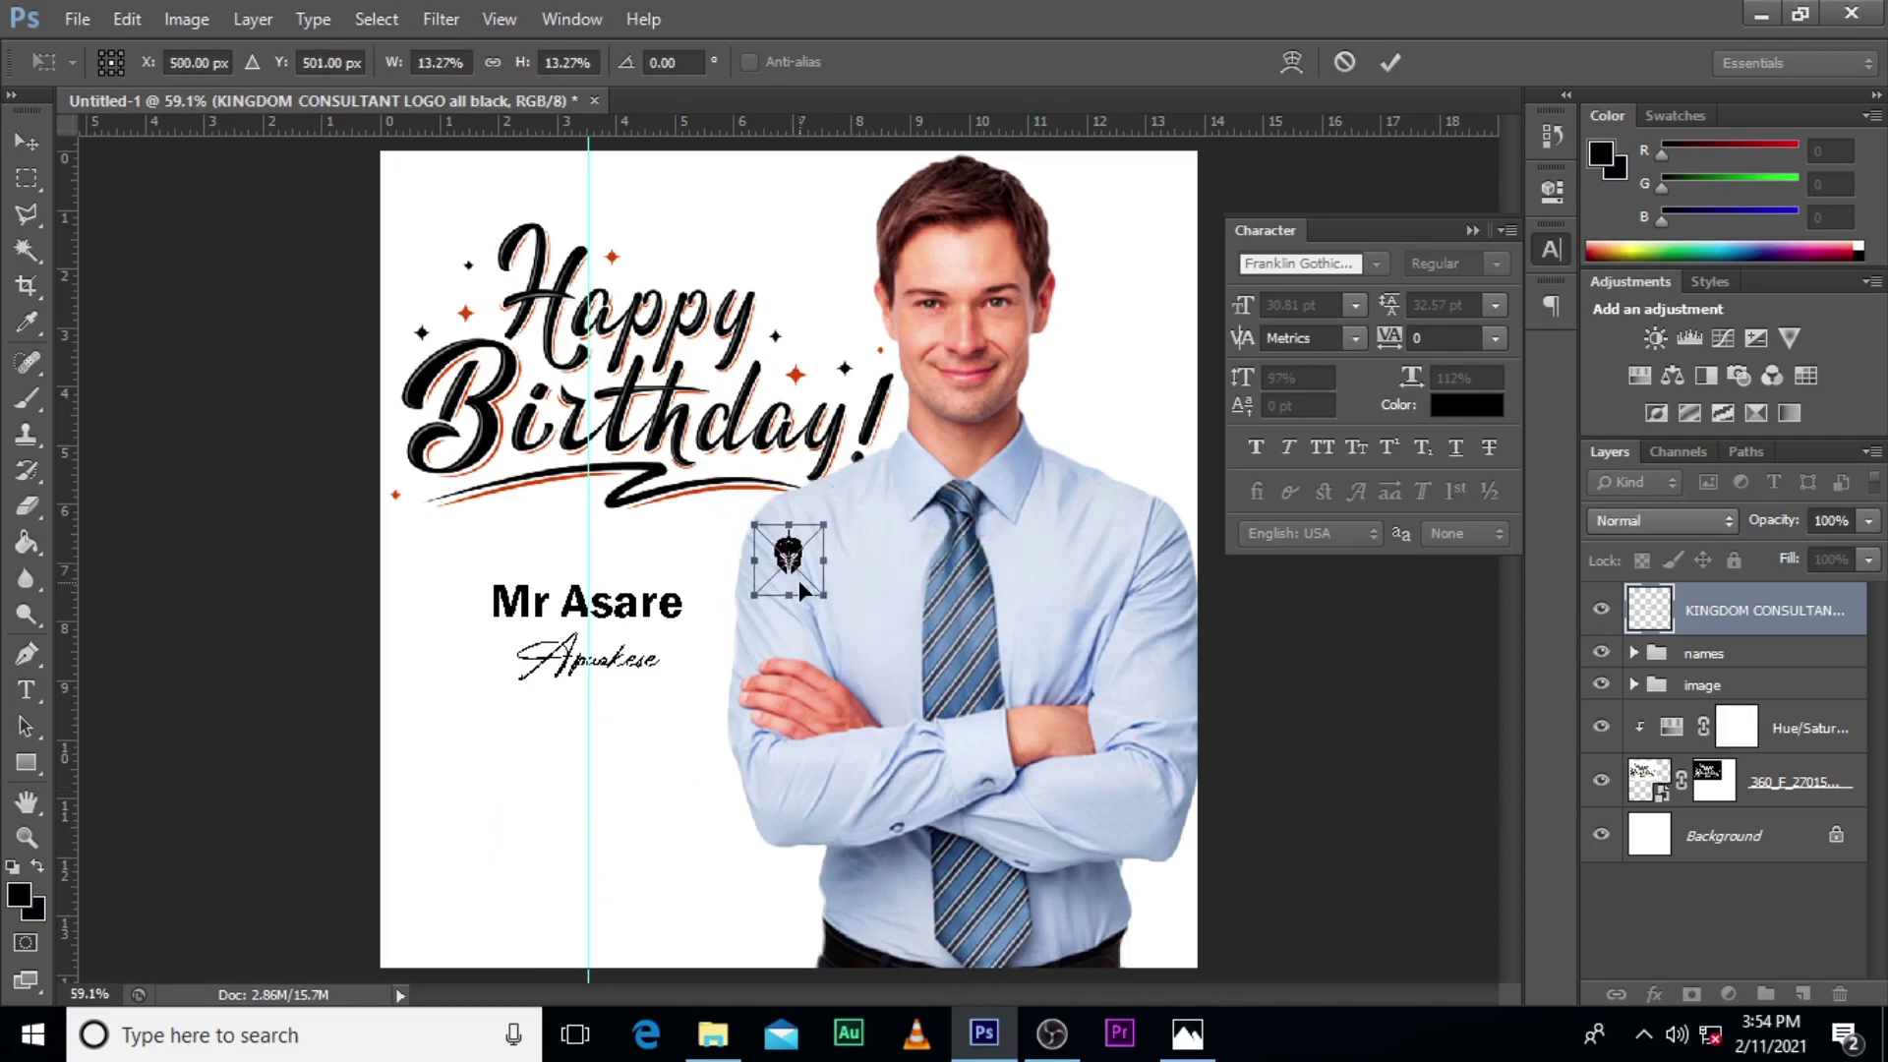
Place the black Kingdom Consultant logo at 13.27% scale and move it to the canvas's lower-left corner.
{"action": "key", "text": "Return"}
{"action": "key", "text": "t"}
{"action": "key", "text": "v"}
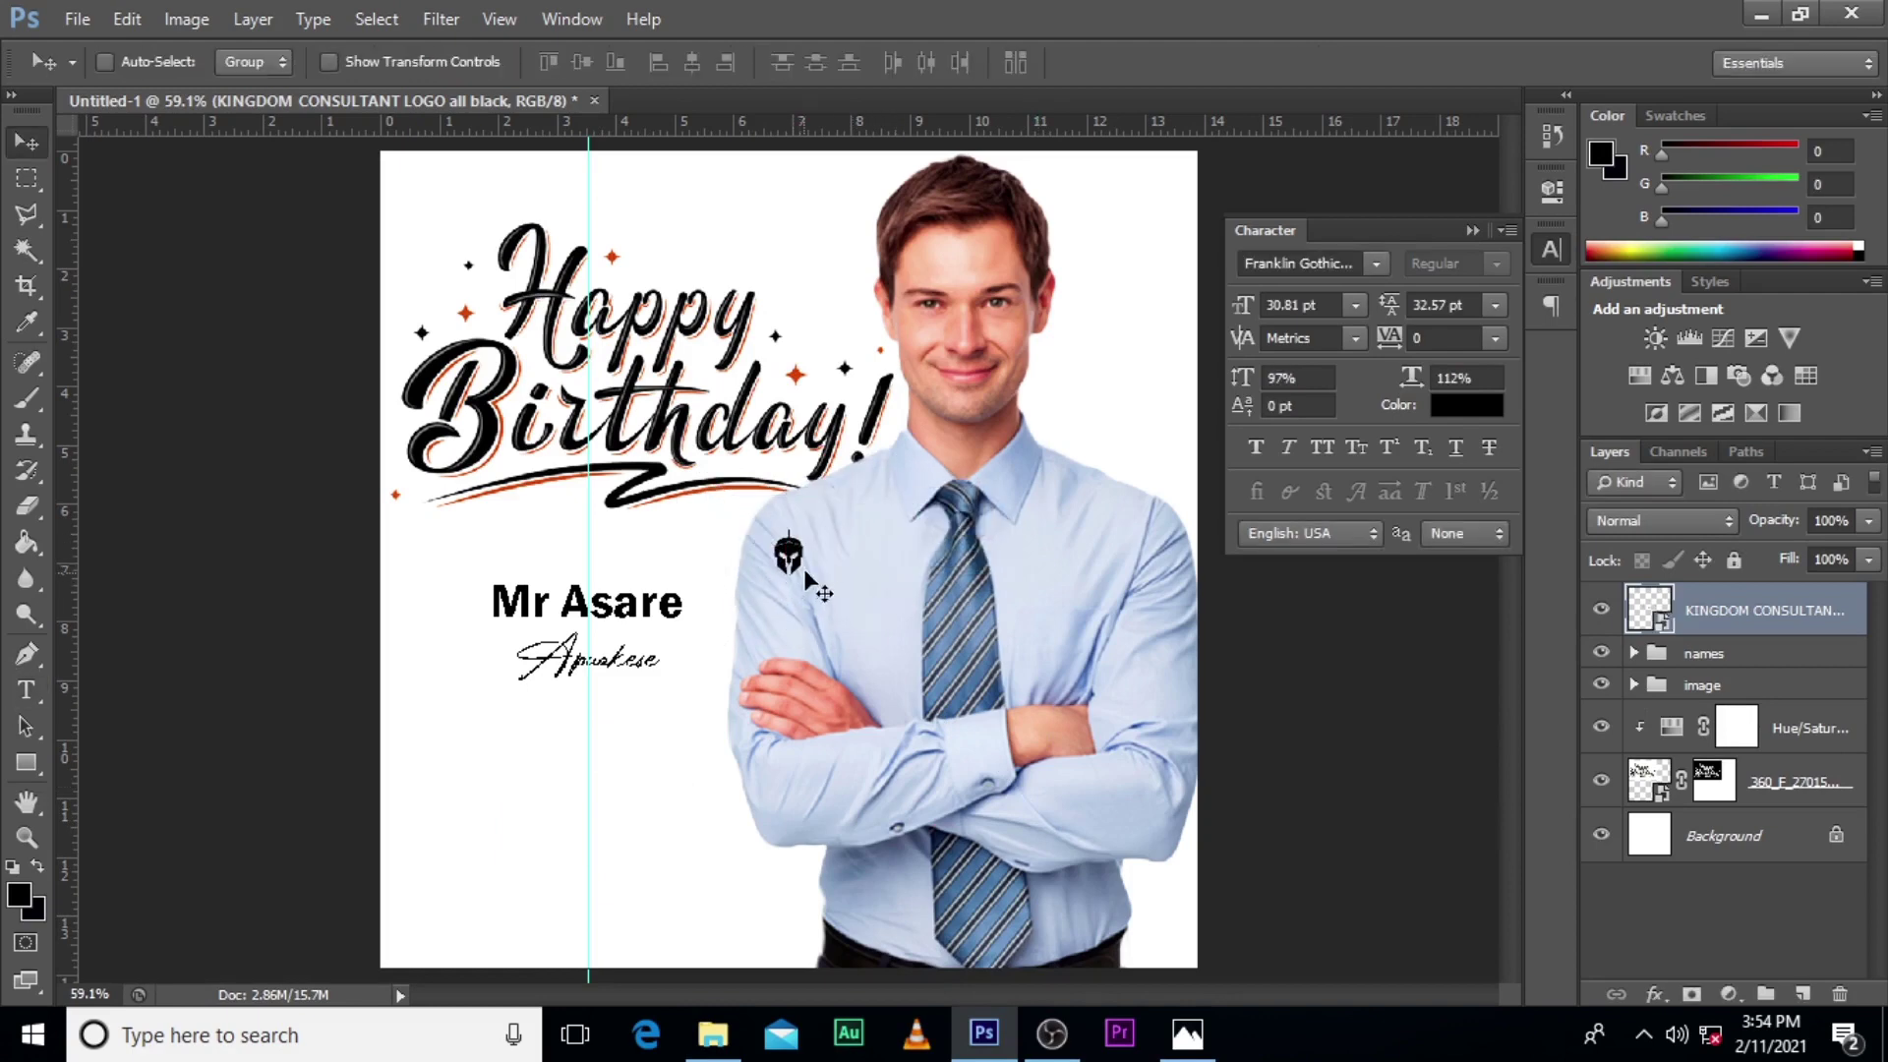
{"action": "left_click_drag", "start_coordinate": [805, 568], "coordinate": [421, 952]}
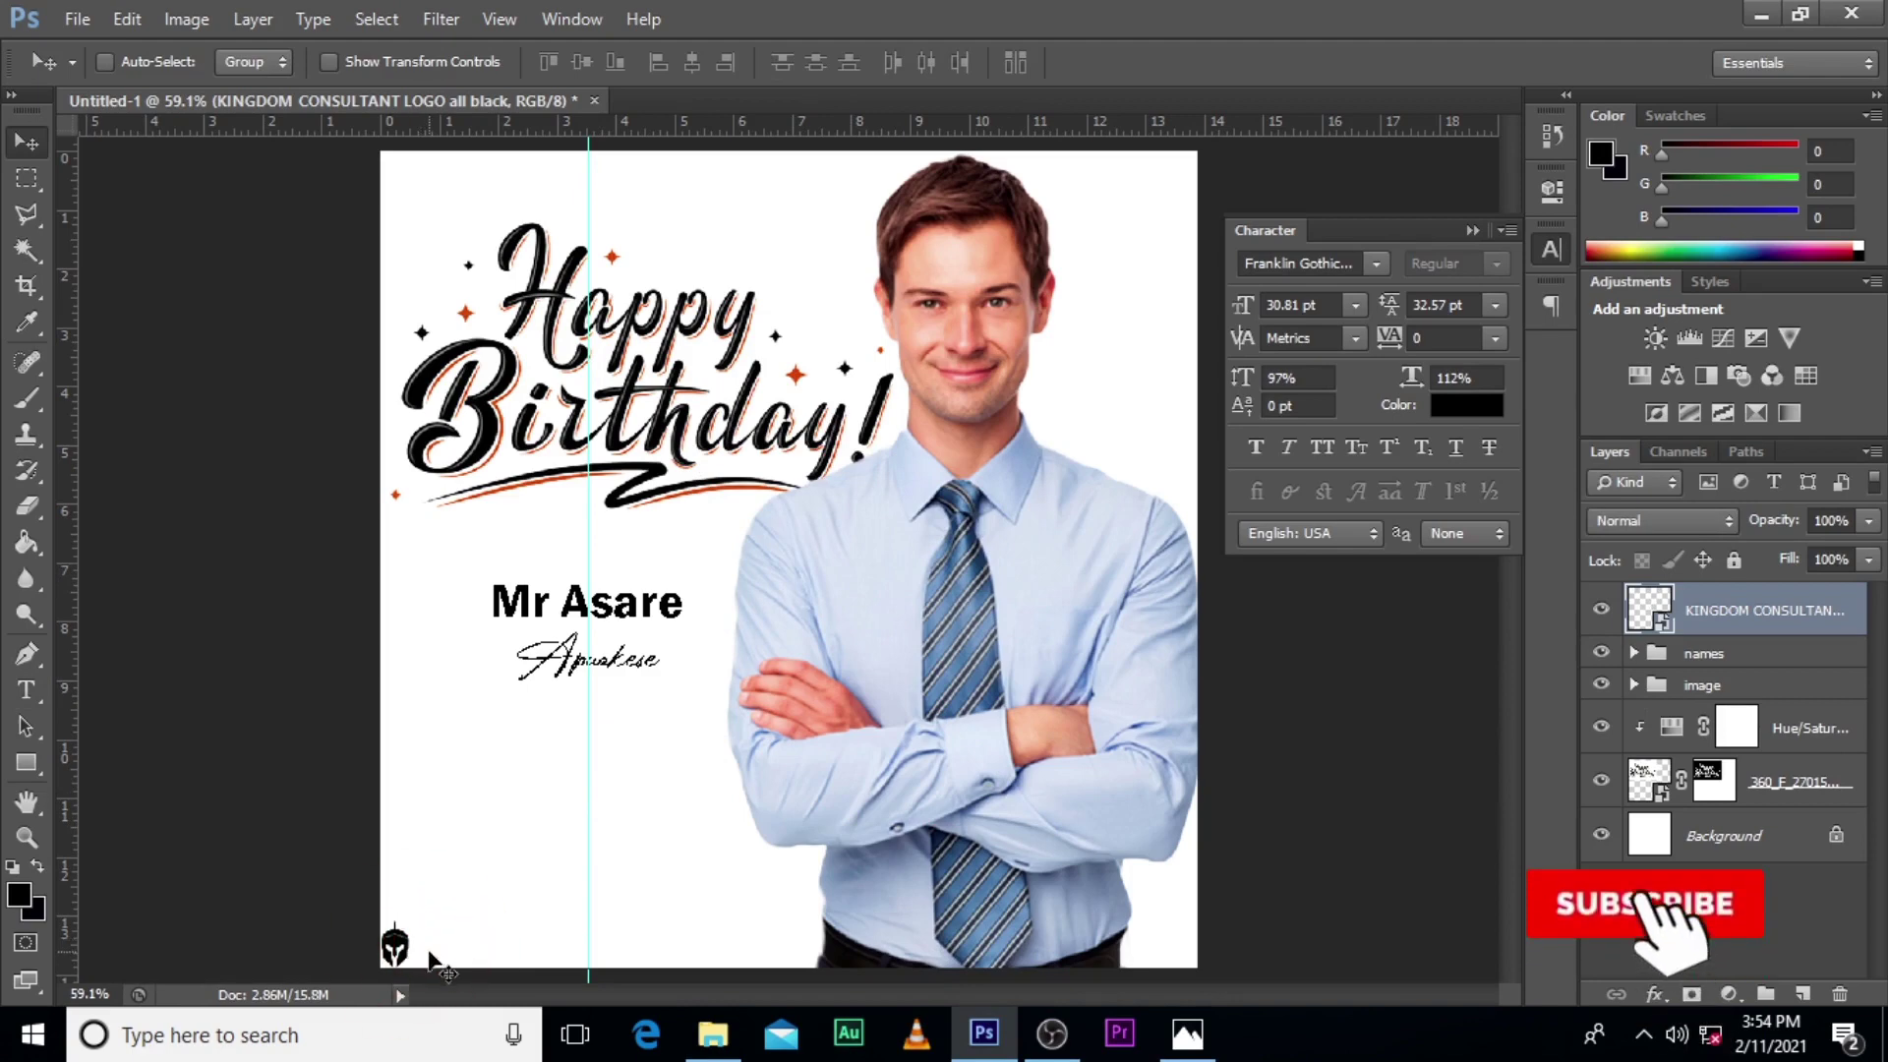
Nudge the logo up and right to leave a small margin from the canvas's lower-left edges.
{"action": "key", "text": "Up"}
{"action": "key", "text": "Up"}
{"action": "key", "text": "Up"}
{"action": "key", "text": "Up"}
{"action": "key", "text": "Up"}
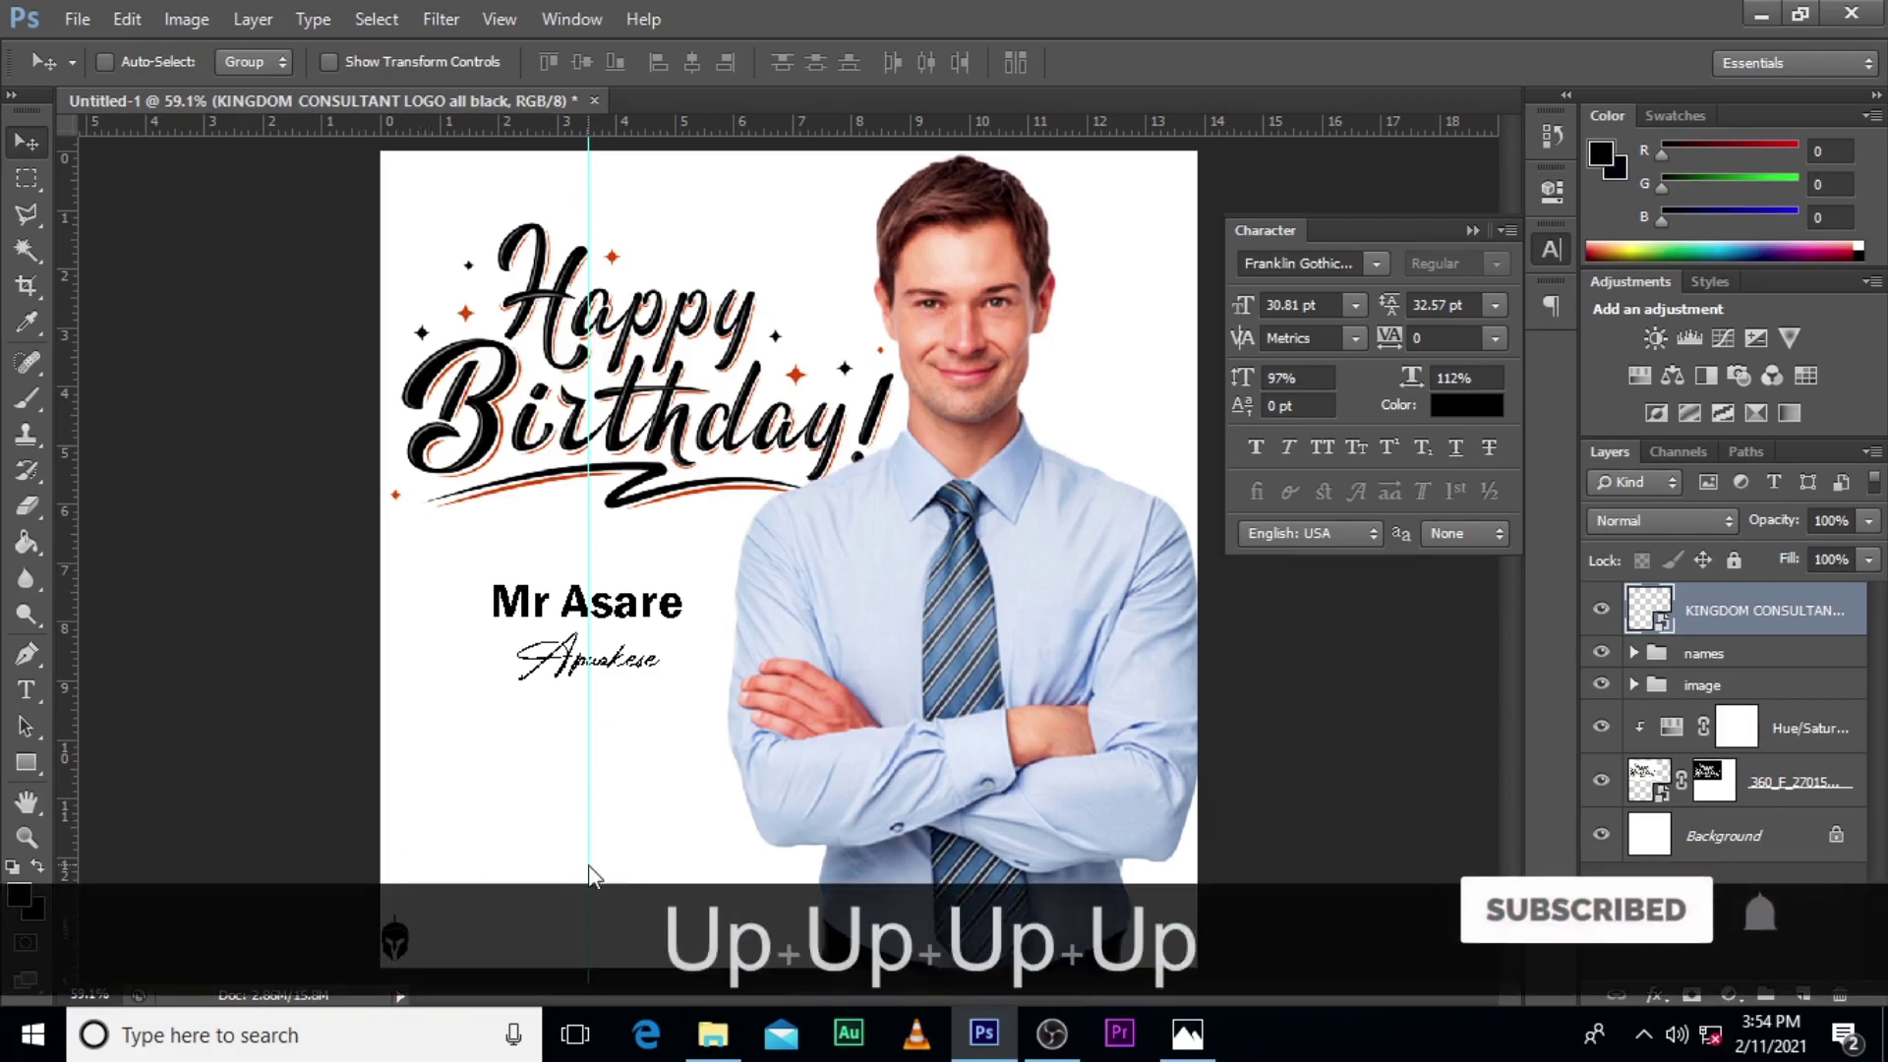
{"action": "key", "text": "Right"}
{"action": "key", "text": "Right"}
{"action": "key", "text": "Right"}
{"action": "key", "text": "Right"}
{"action": "key", "text": "Right"}
{"action": "key", "text": "Right"}
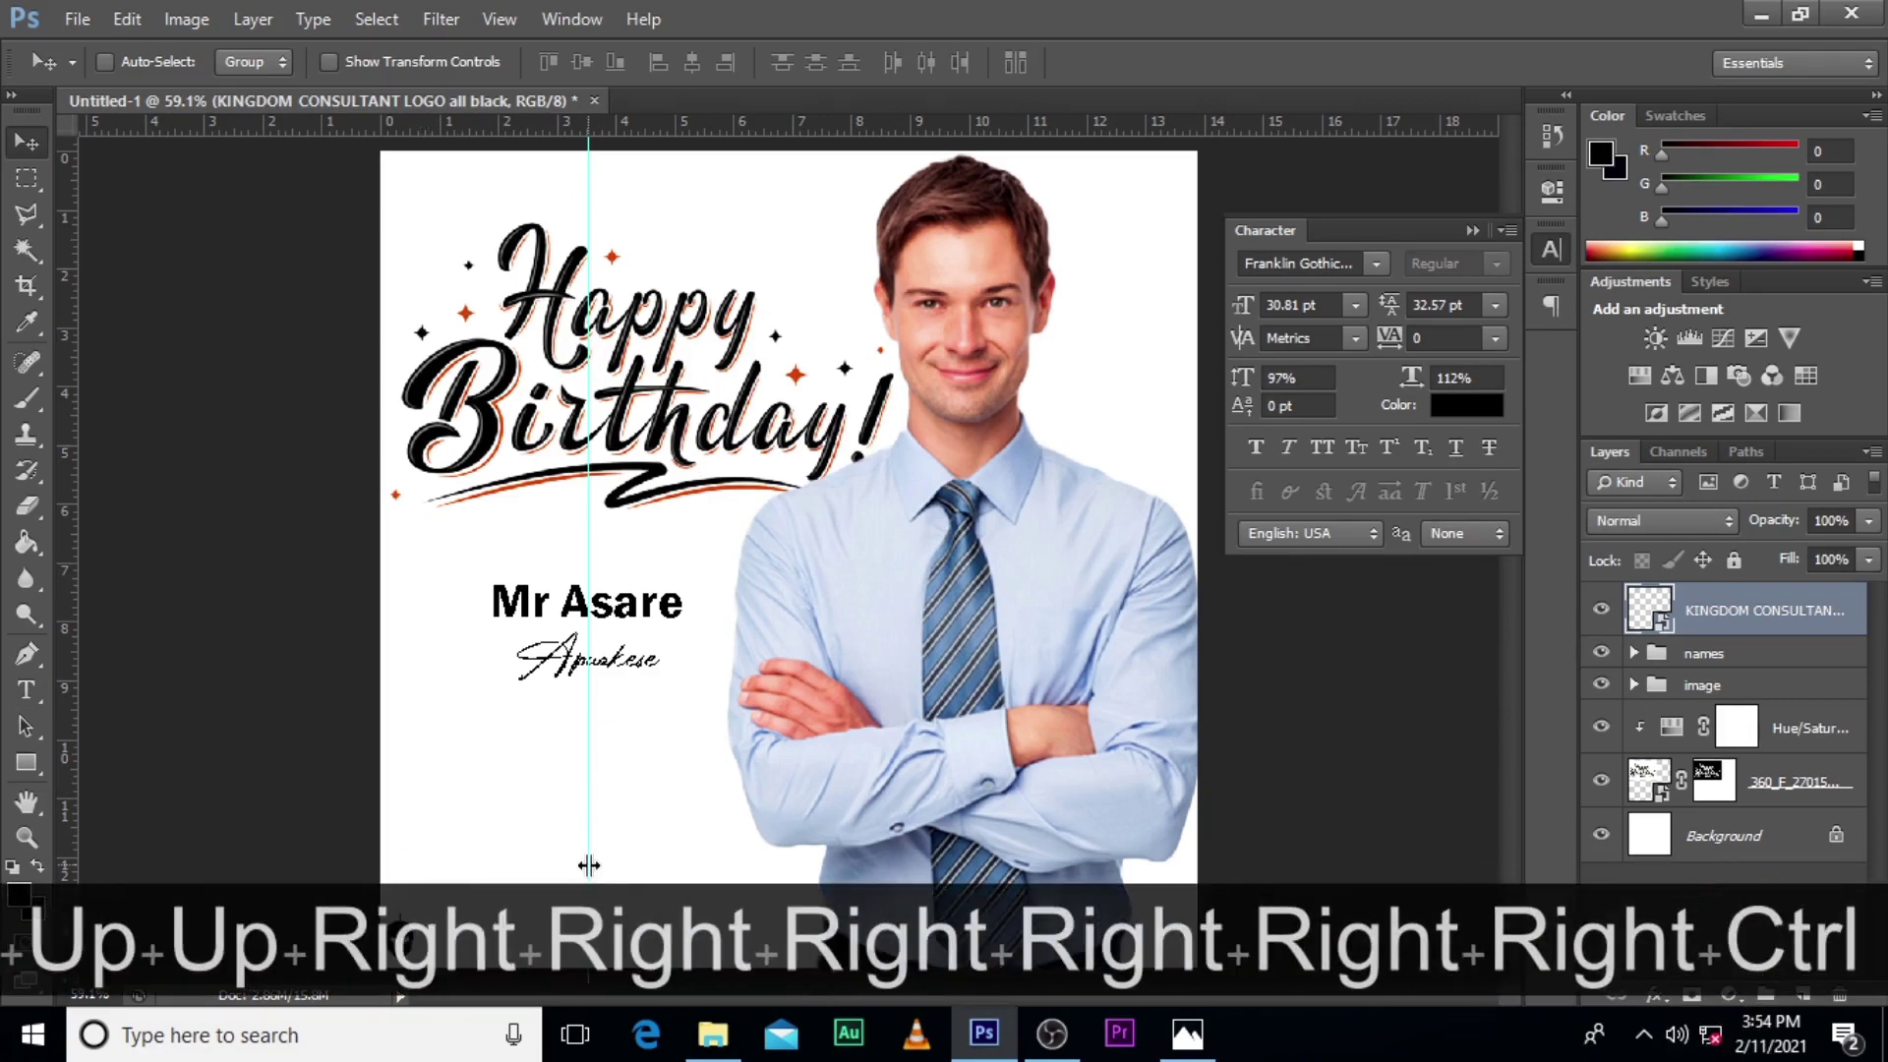
{"action": "key", "text": "ctrl+equal"}
{"action": "key", "text": "ctrl+equal"}
{"action": "scroll", "coordinate": [480, 723], "scroll_direction": "down", "scroll_amount": 5}
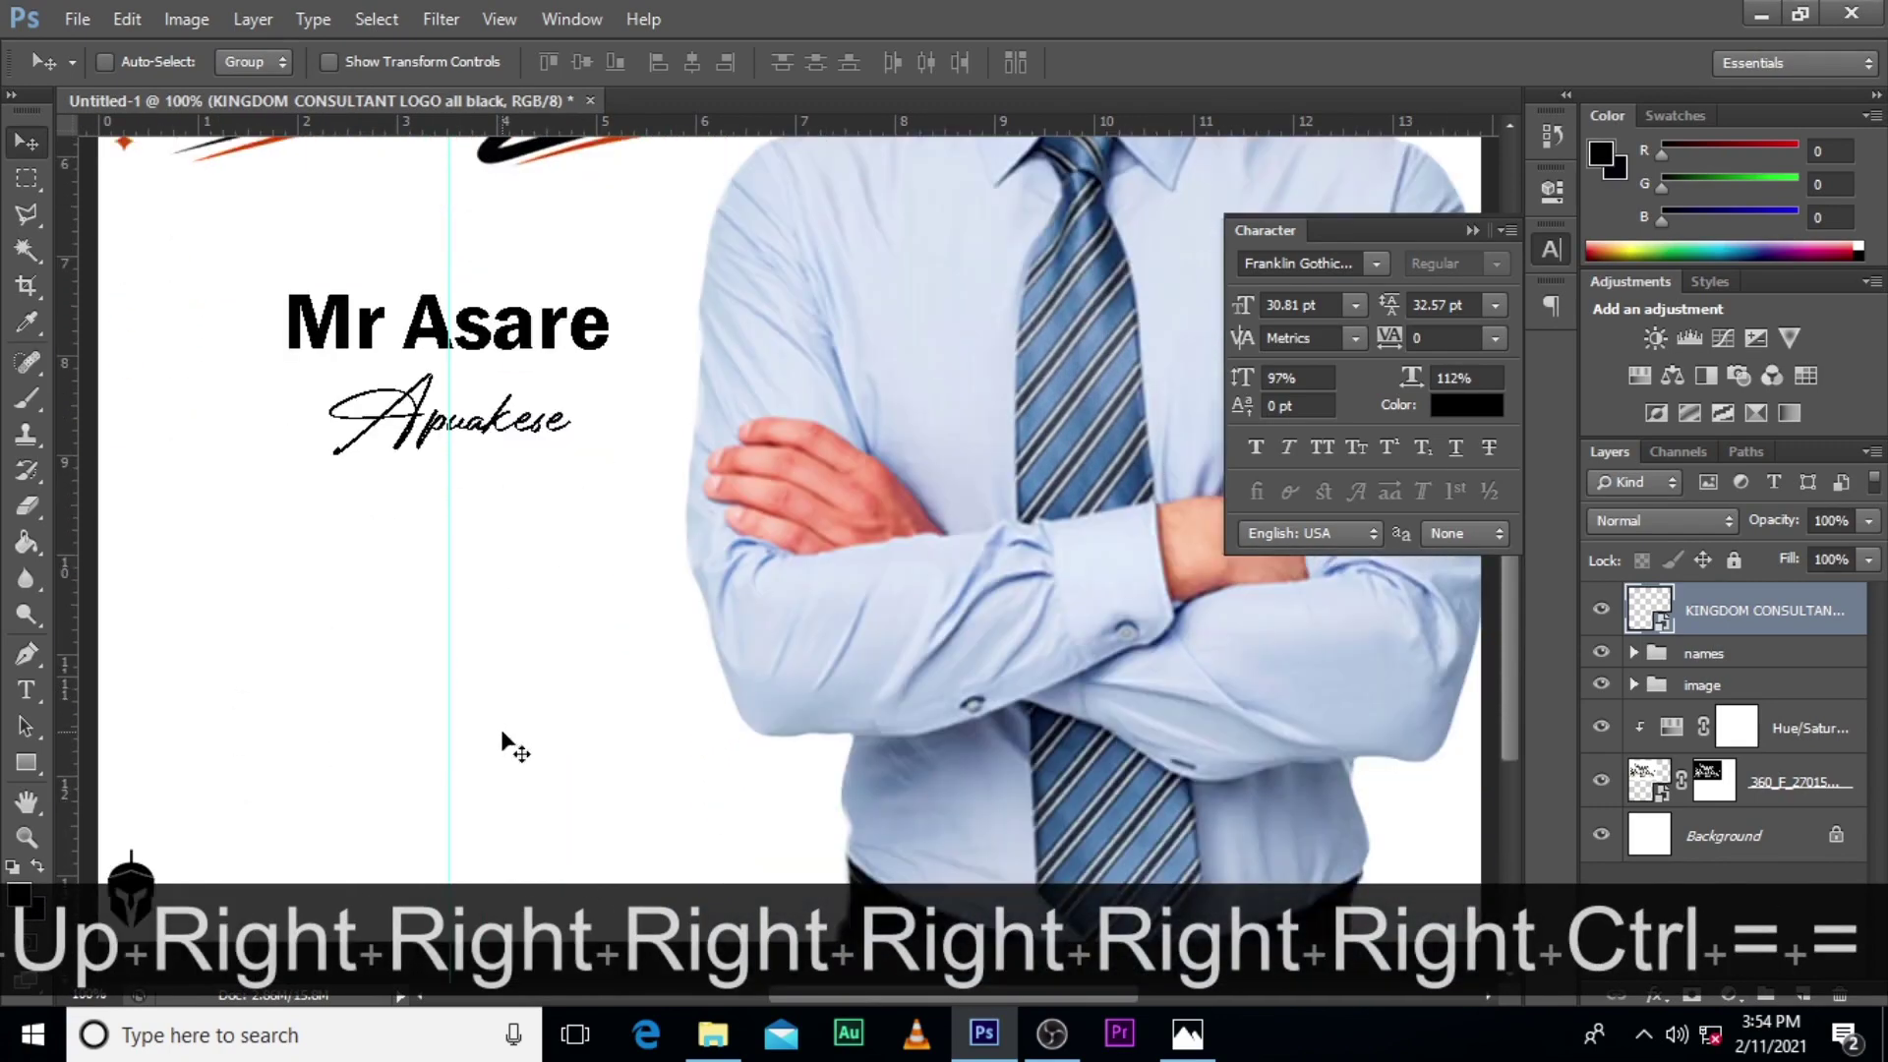
{"action": "key", "text": "Right"}
{"action": "key", "text": "Right"}
{"action": "key", "text": "Right"}
{"action": "key", "text": "Right"}
{"action": "key", "text": "Right"}
{"action": "key", "text": "Right"}
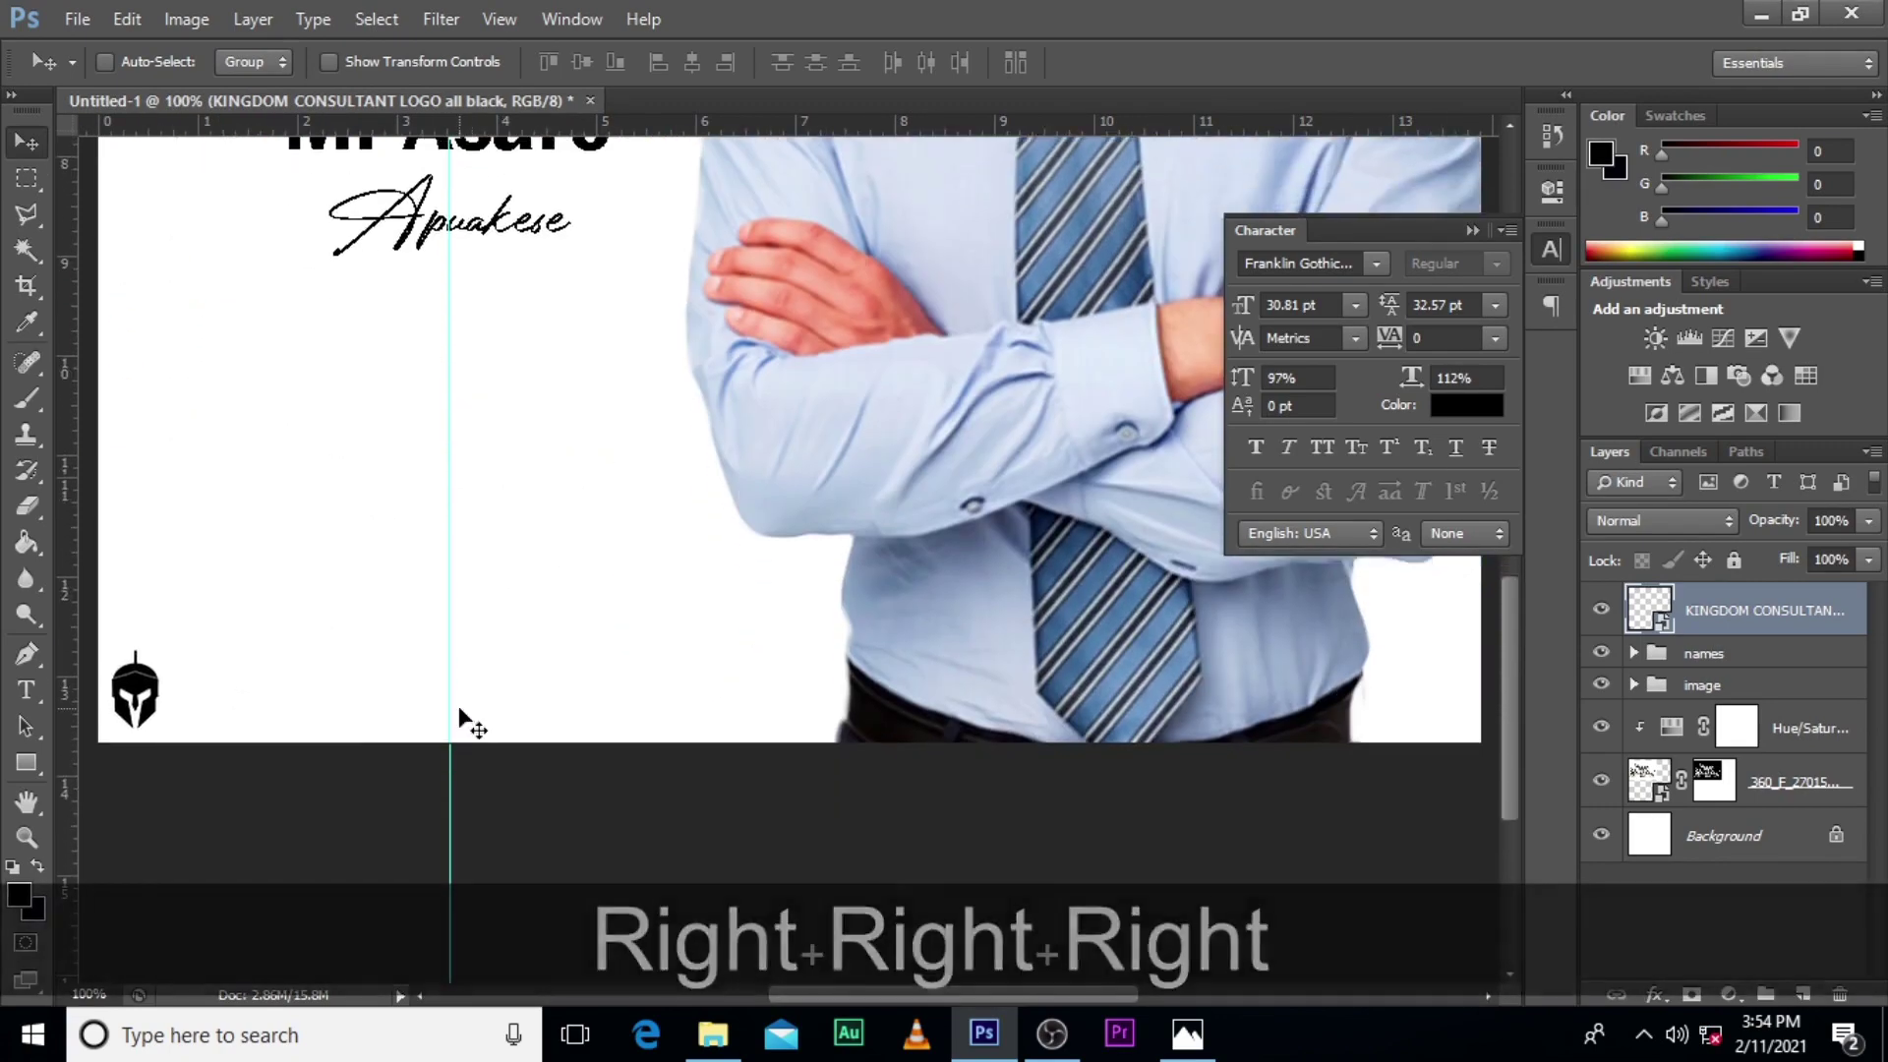
{"action": "key", "text": "Up"}
{"action": "key", "text": "Up"}
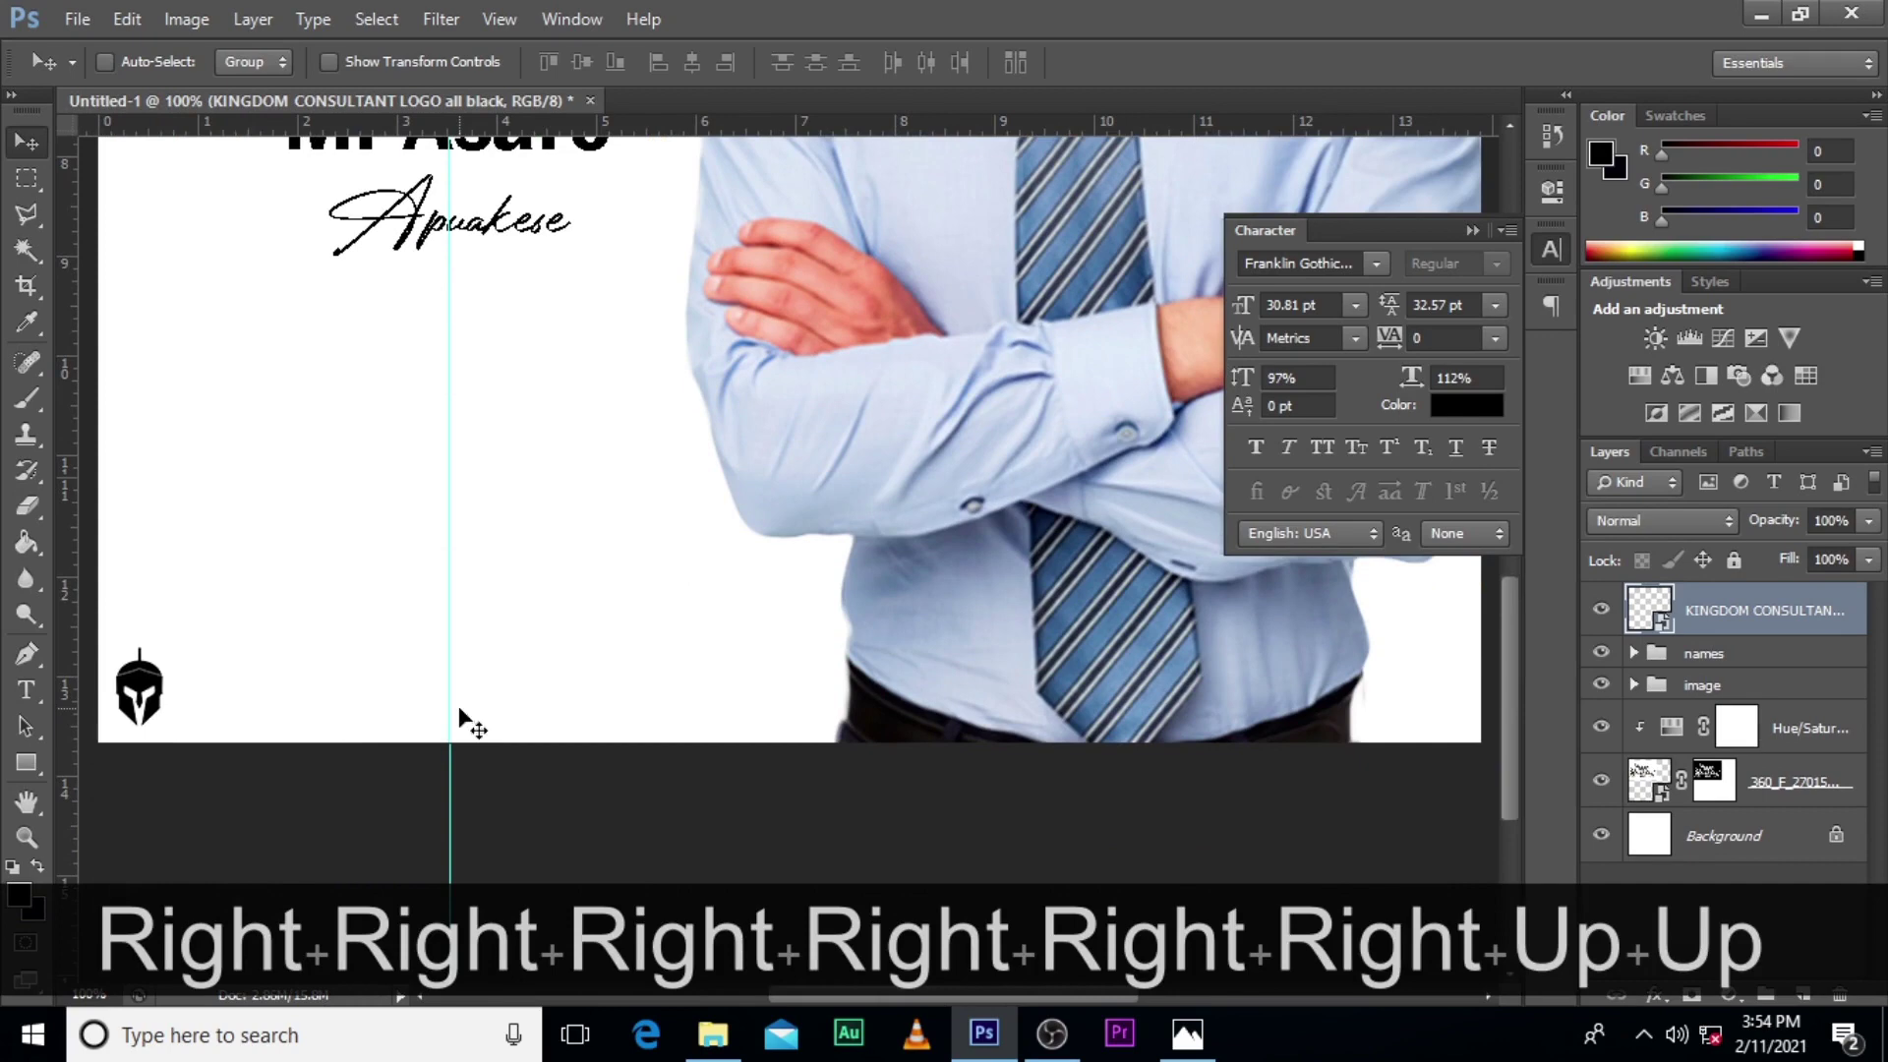
Add the text "kingdomsolutiongh" beside the logo and set its font to Arial.
{"action": "key", "text": "t"}
{"action": "left_click", "coordinate": [250, 675]}
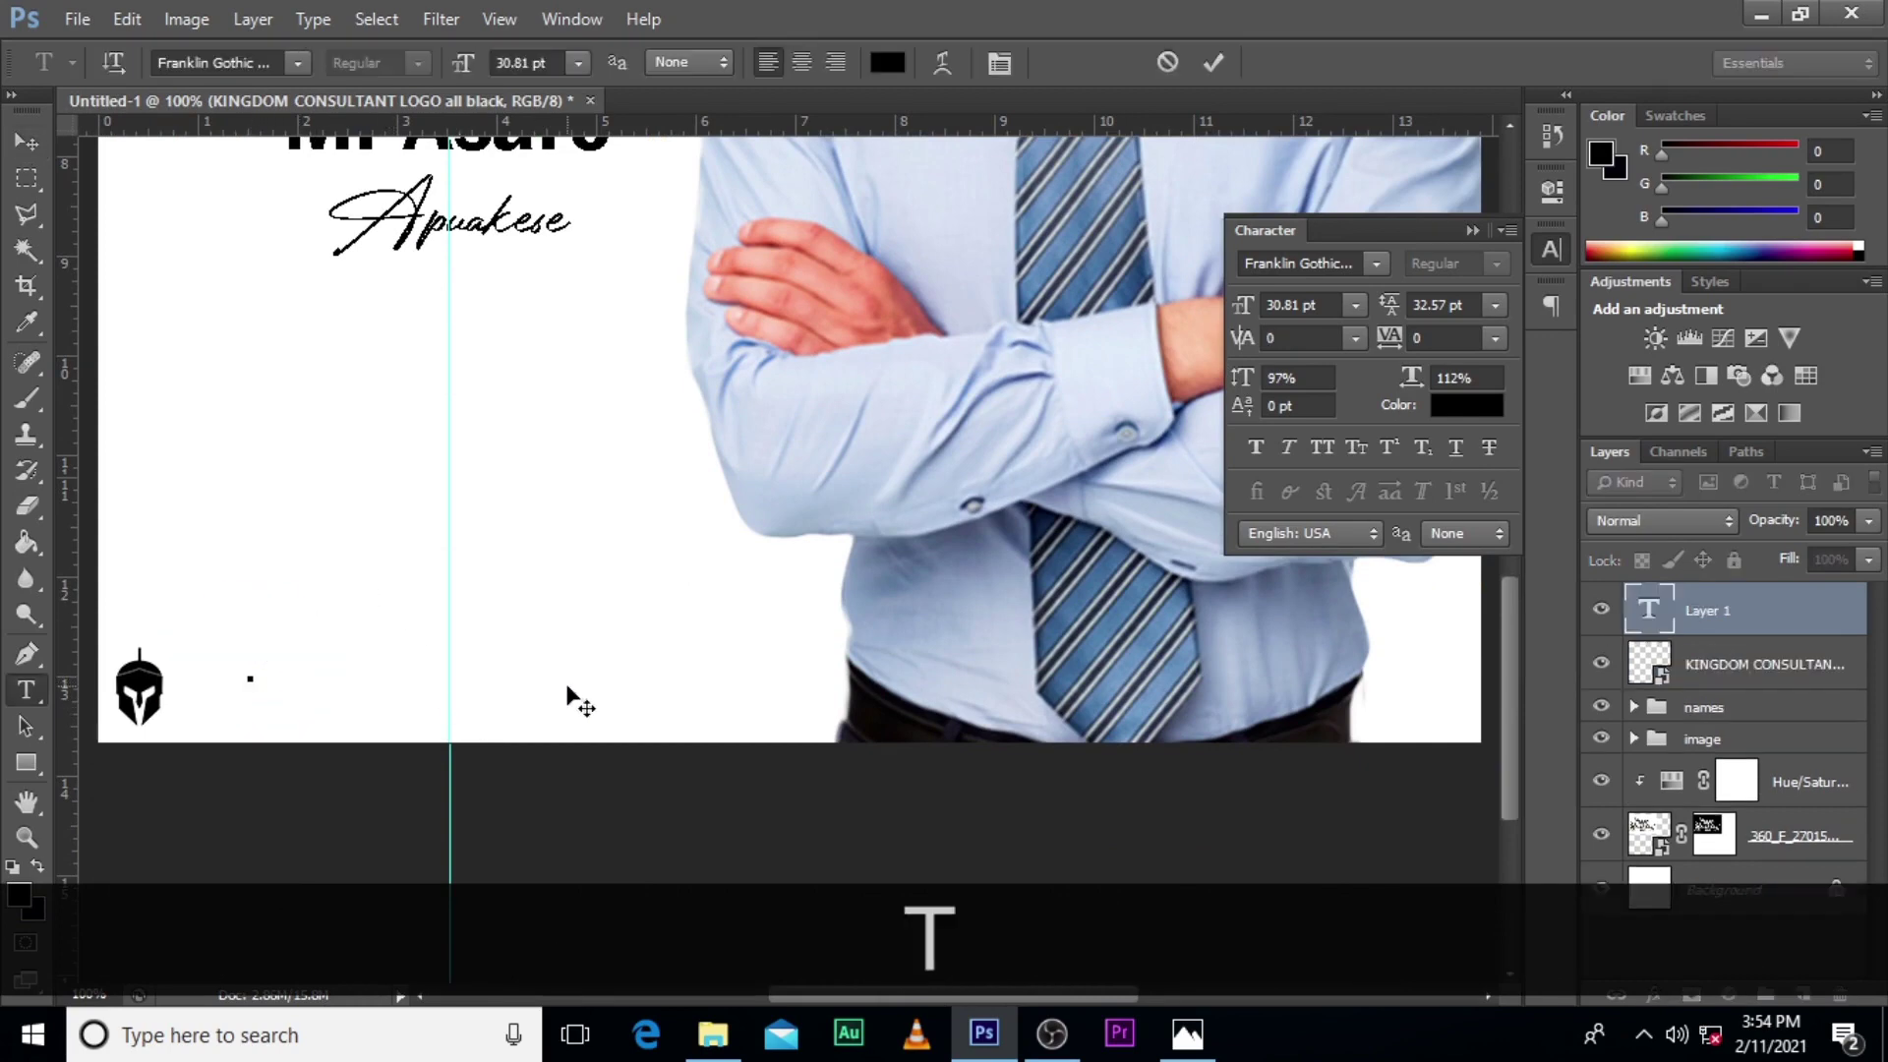
{"action": "type", "text": "kingdom"}
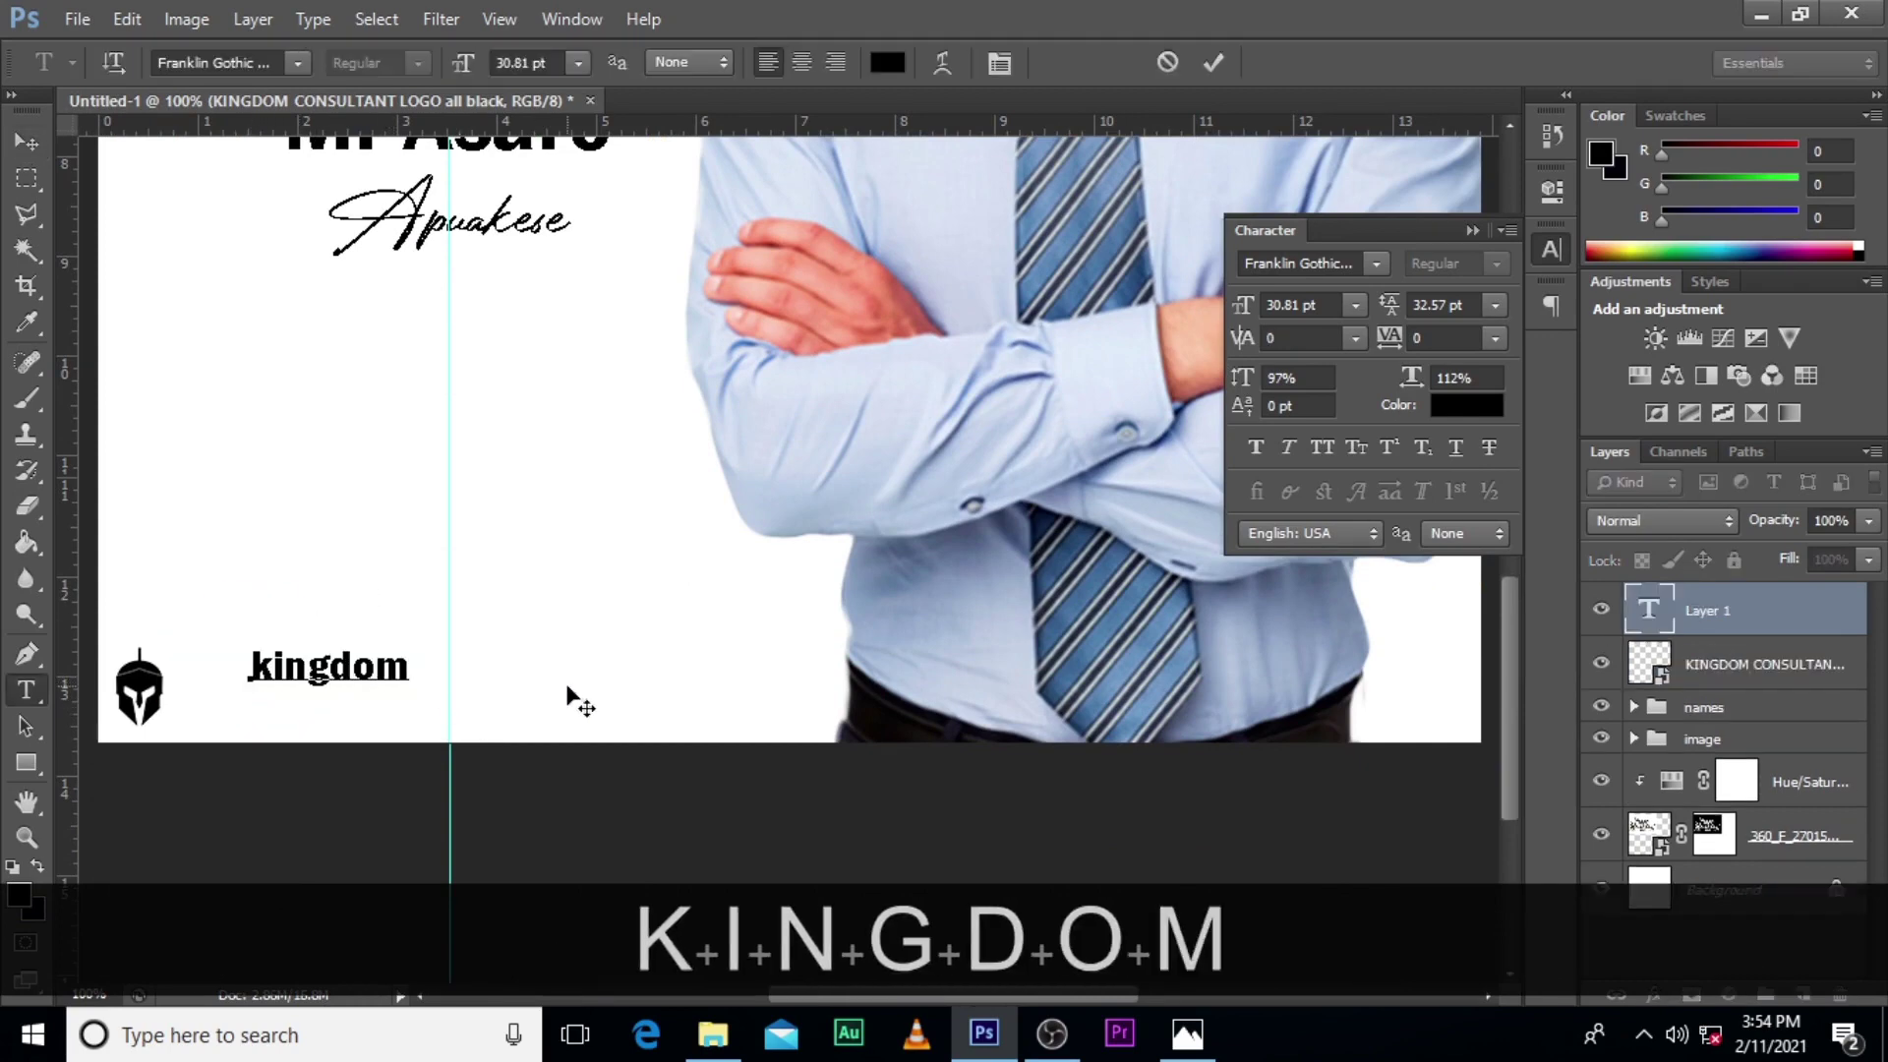
{"action": "type", "text": "solution"}
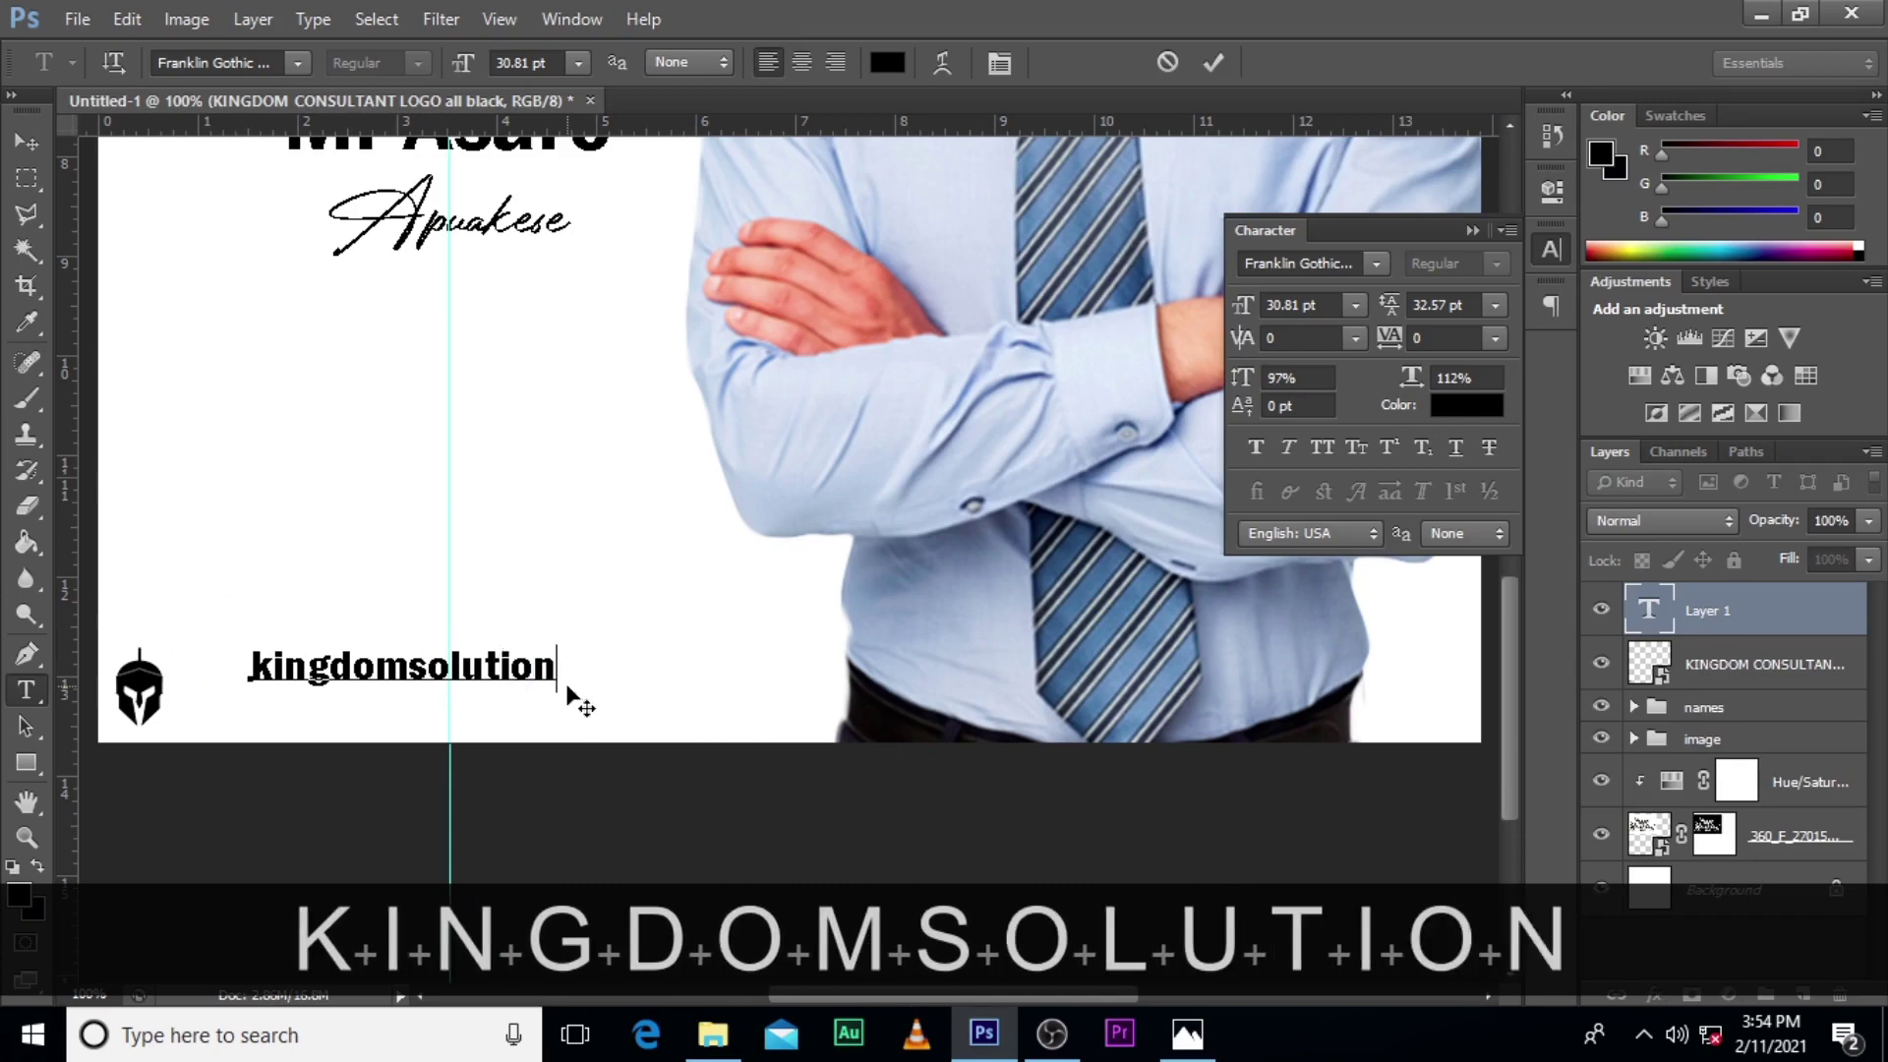
{"action": "type", "text": "gh"}
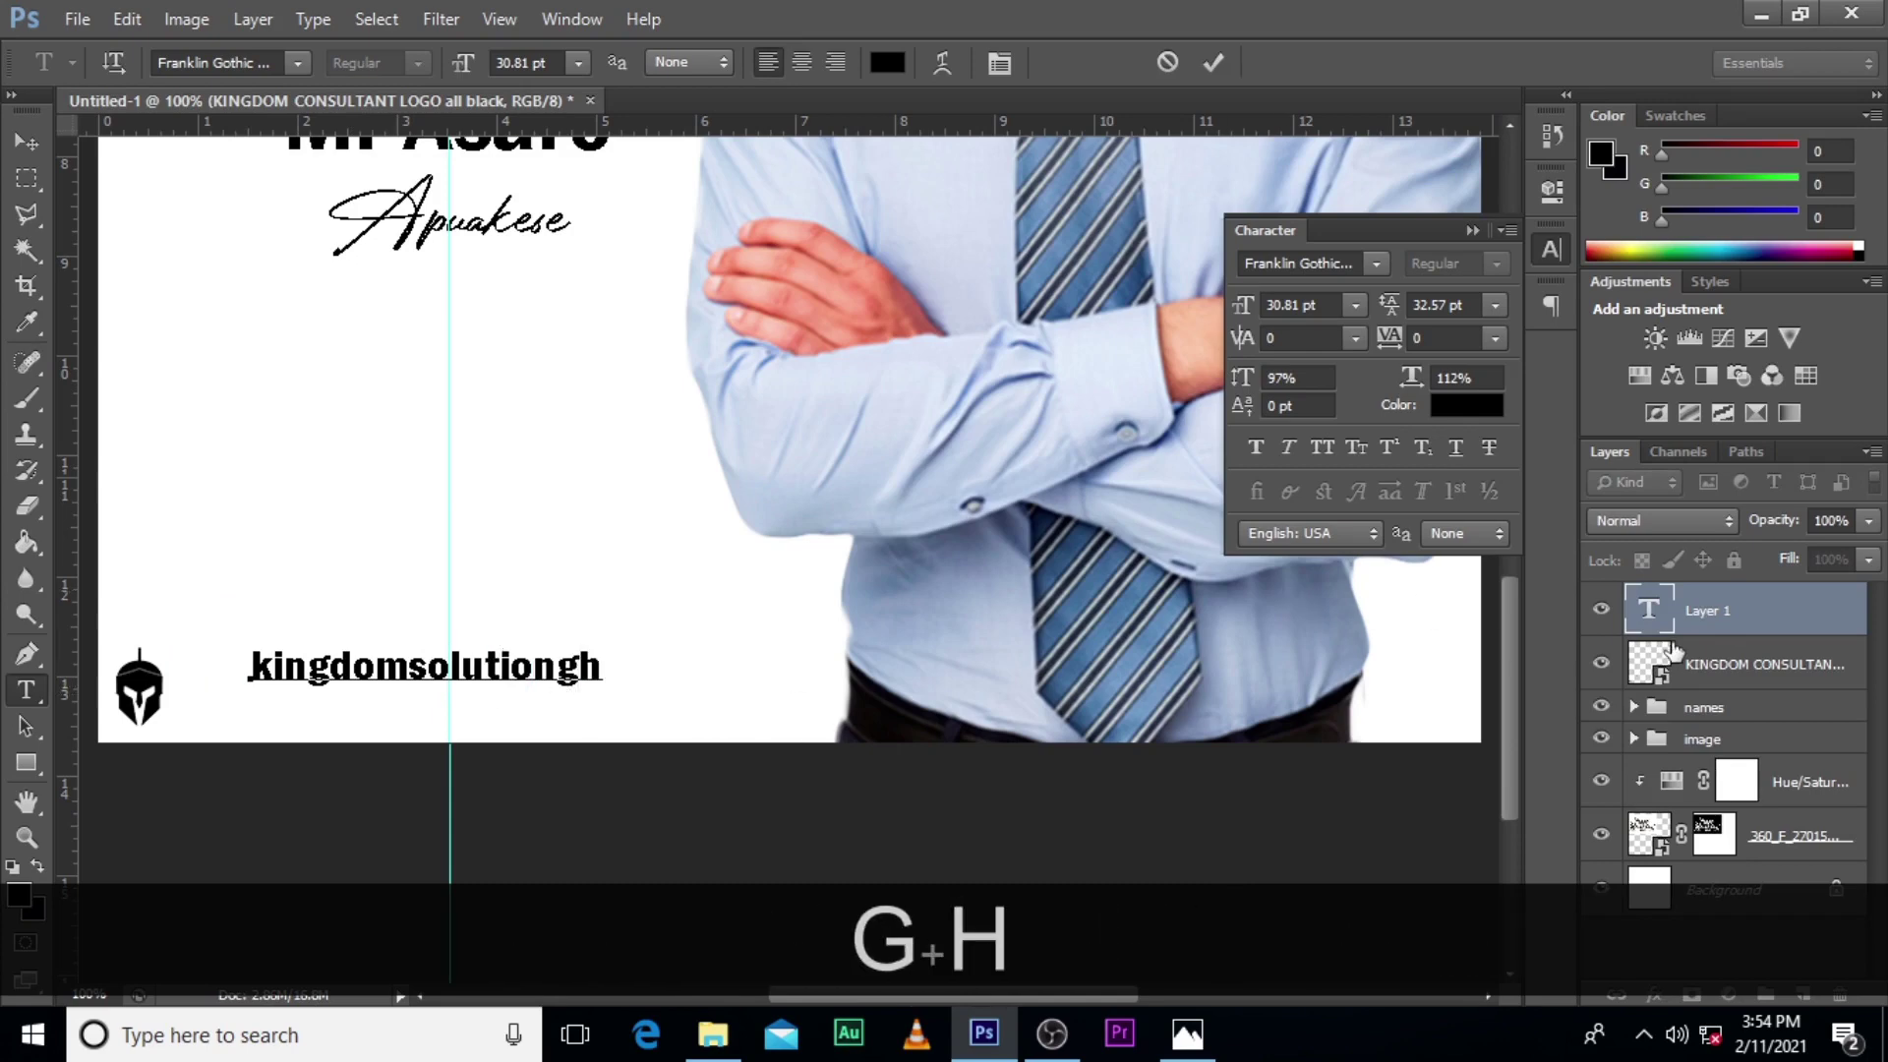
{"action": "left_click", "coordinate": [1692, 629]}
{"action": "left_click", "coordinate": [1377, 264]}
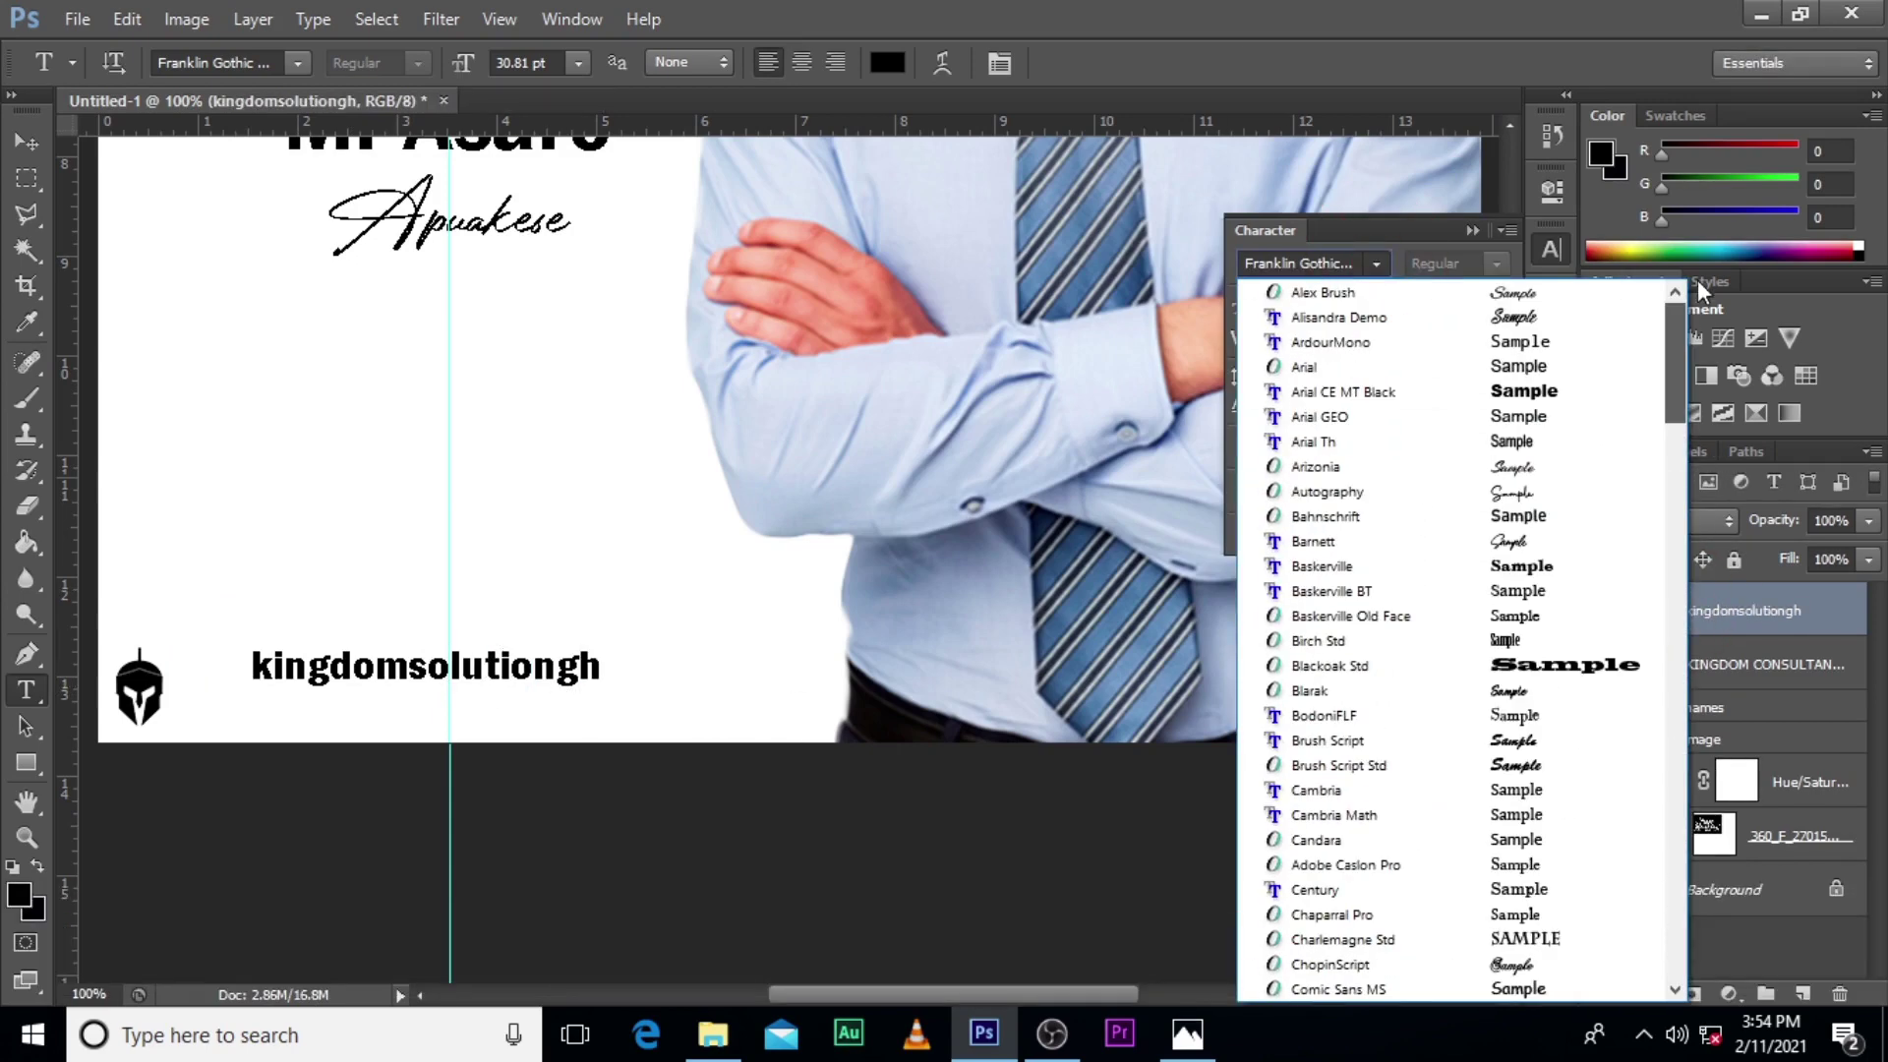
{"action": "left_click", "coordinate": [1446, 367]}
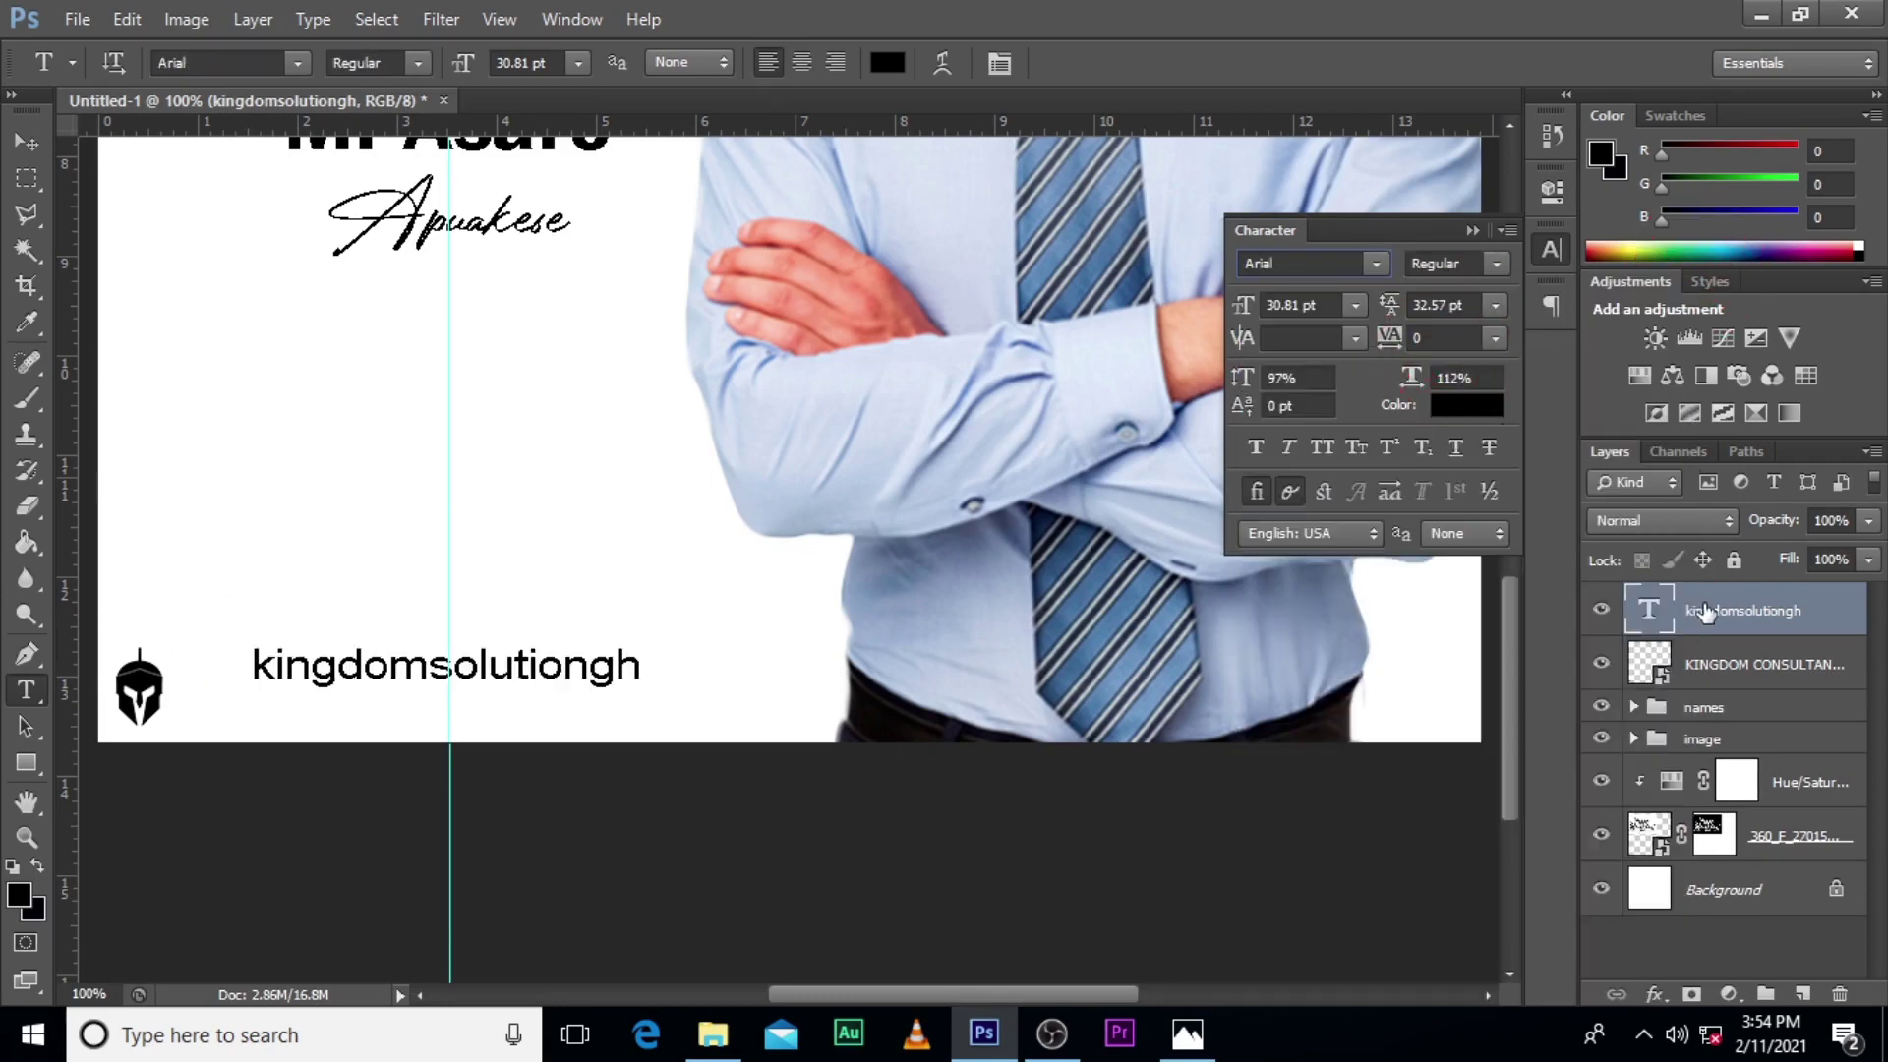
Scale the kingdomsolutiongh text down to 23.53 pt and place it close beside the logo's lower part.
{"action": "key", "text": "ctrl+t"}
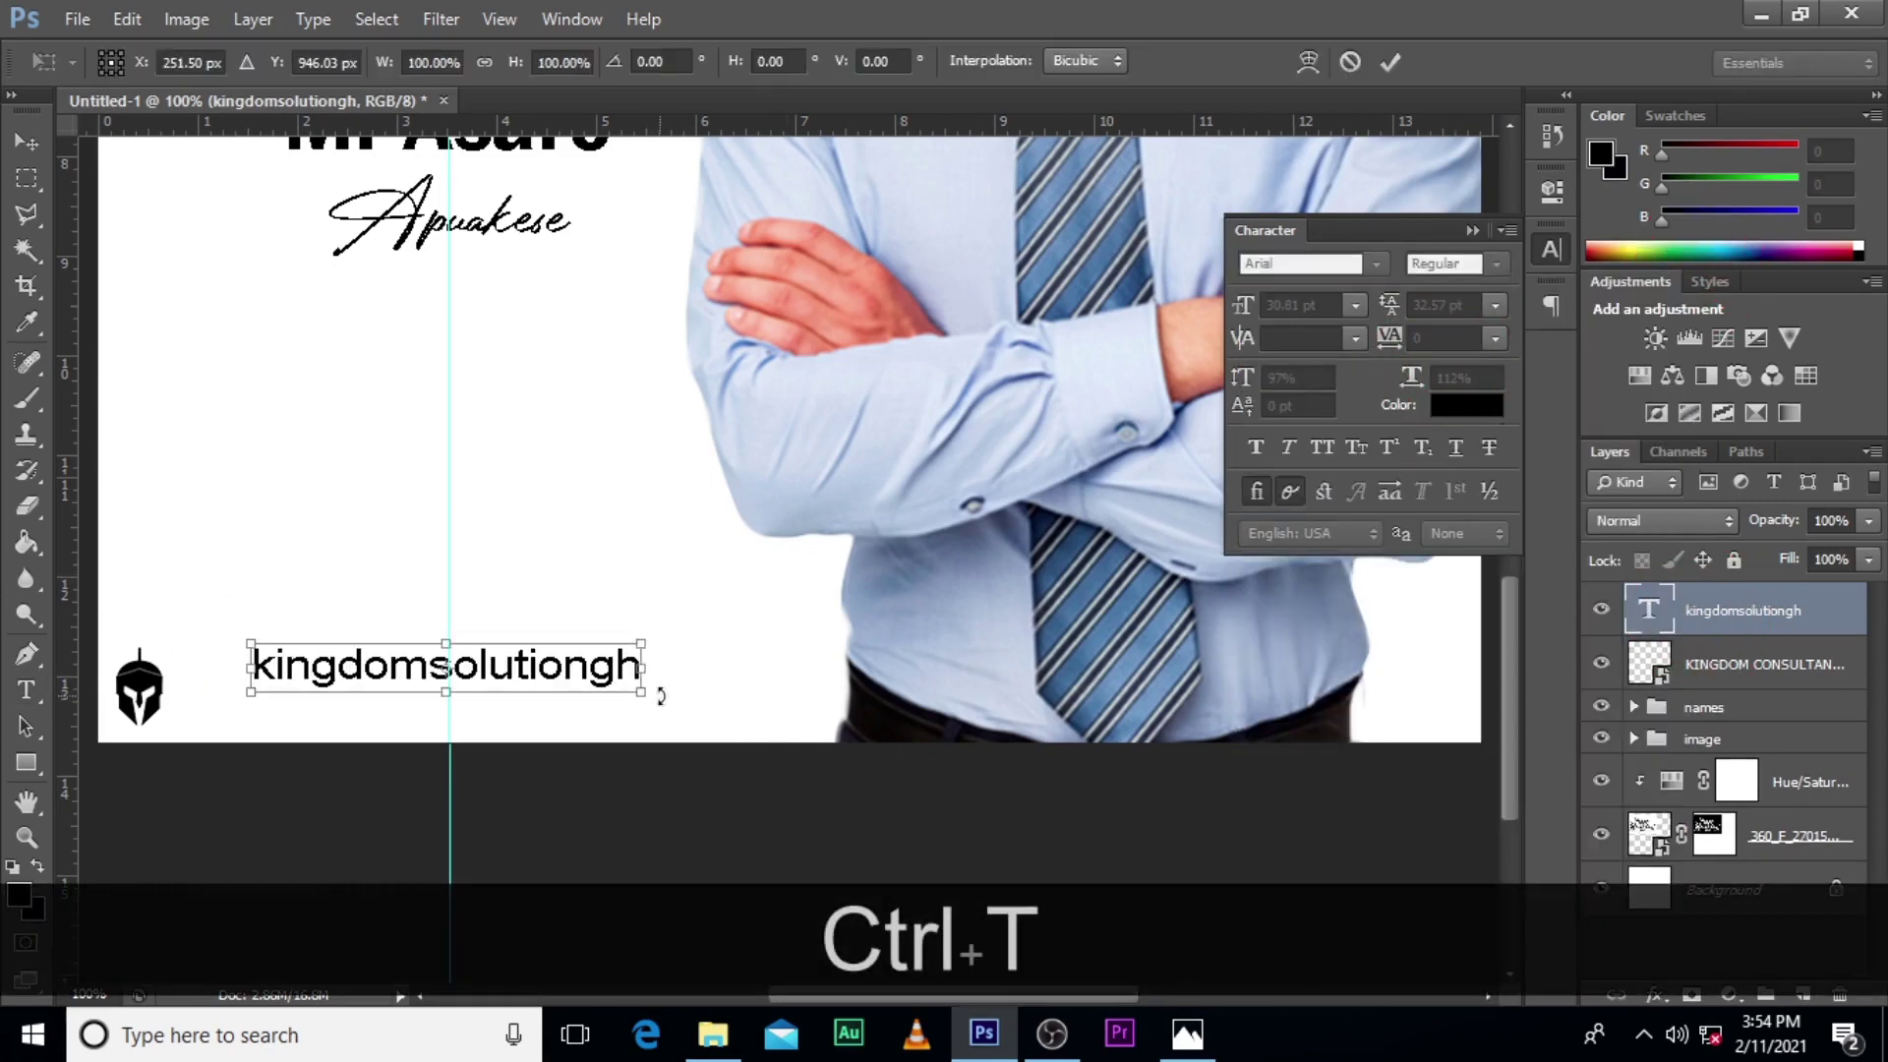
{"action": "left_click_drag", "start_coordinate": [643, 693], "coordinate": [413, 710]}
{"action": "key", "text": "alt+shift+Return"}
{"action": "key", "text": "v"}
{"action": "key", "text": "Left"}
{"action": "key", "text": "Left"}
{"action": "key", "text": "Left"}
{"action": "key", "text": "Left"}
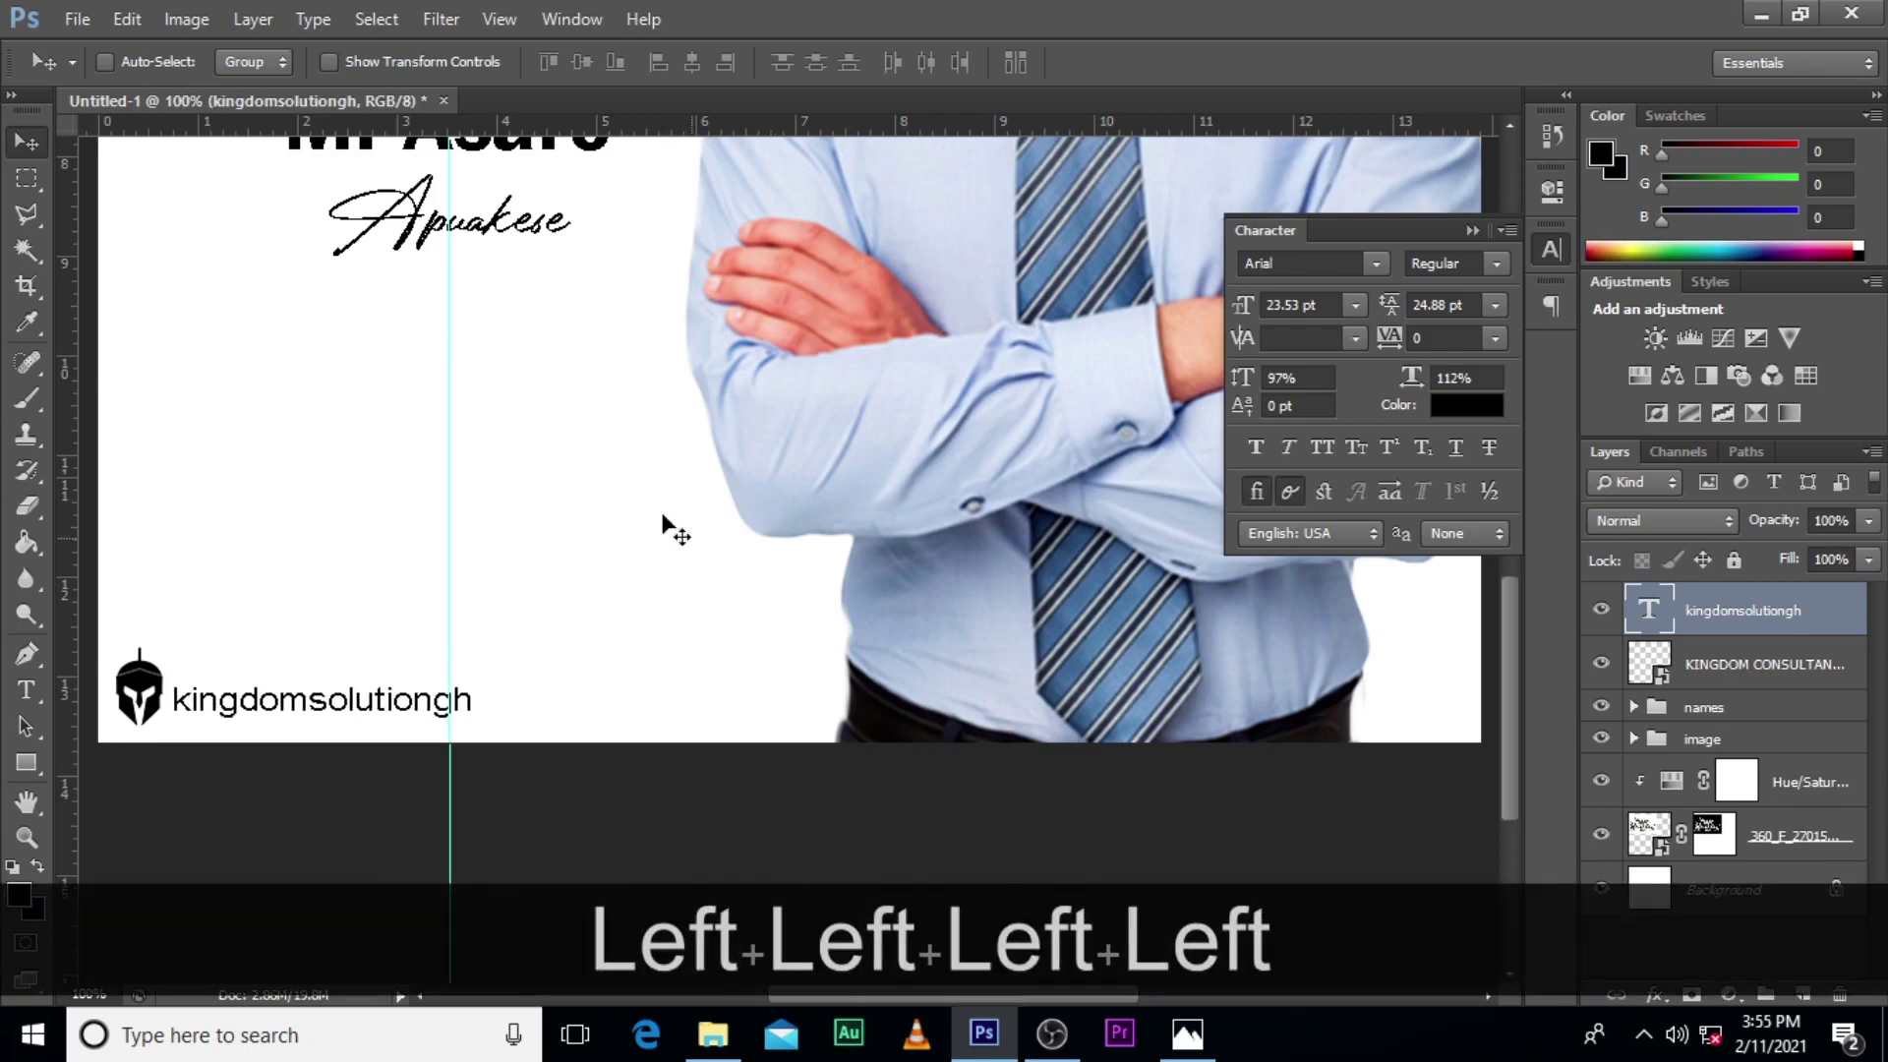
Place the pngtree black-and-white circular social media icons image from the BDAY FLYERS folder 2 into the flyer.
{"action": "left_click", "coordinate": [714, 1033]}
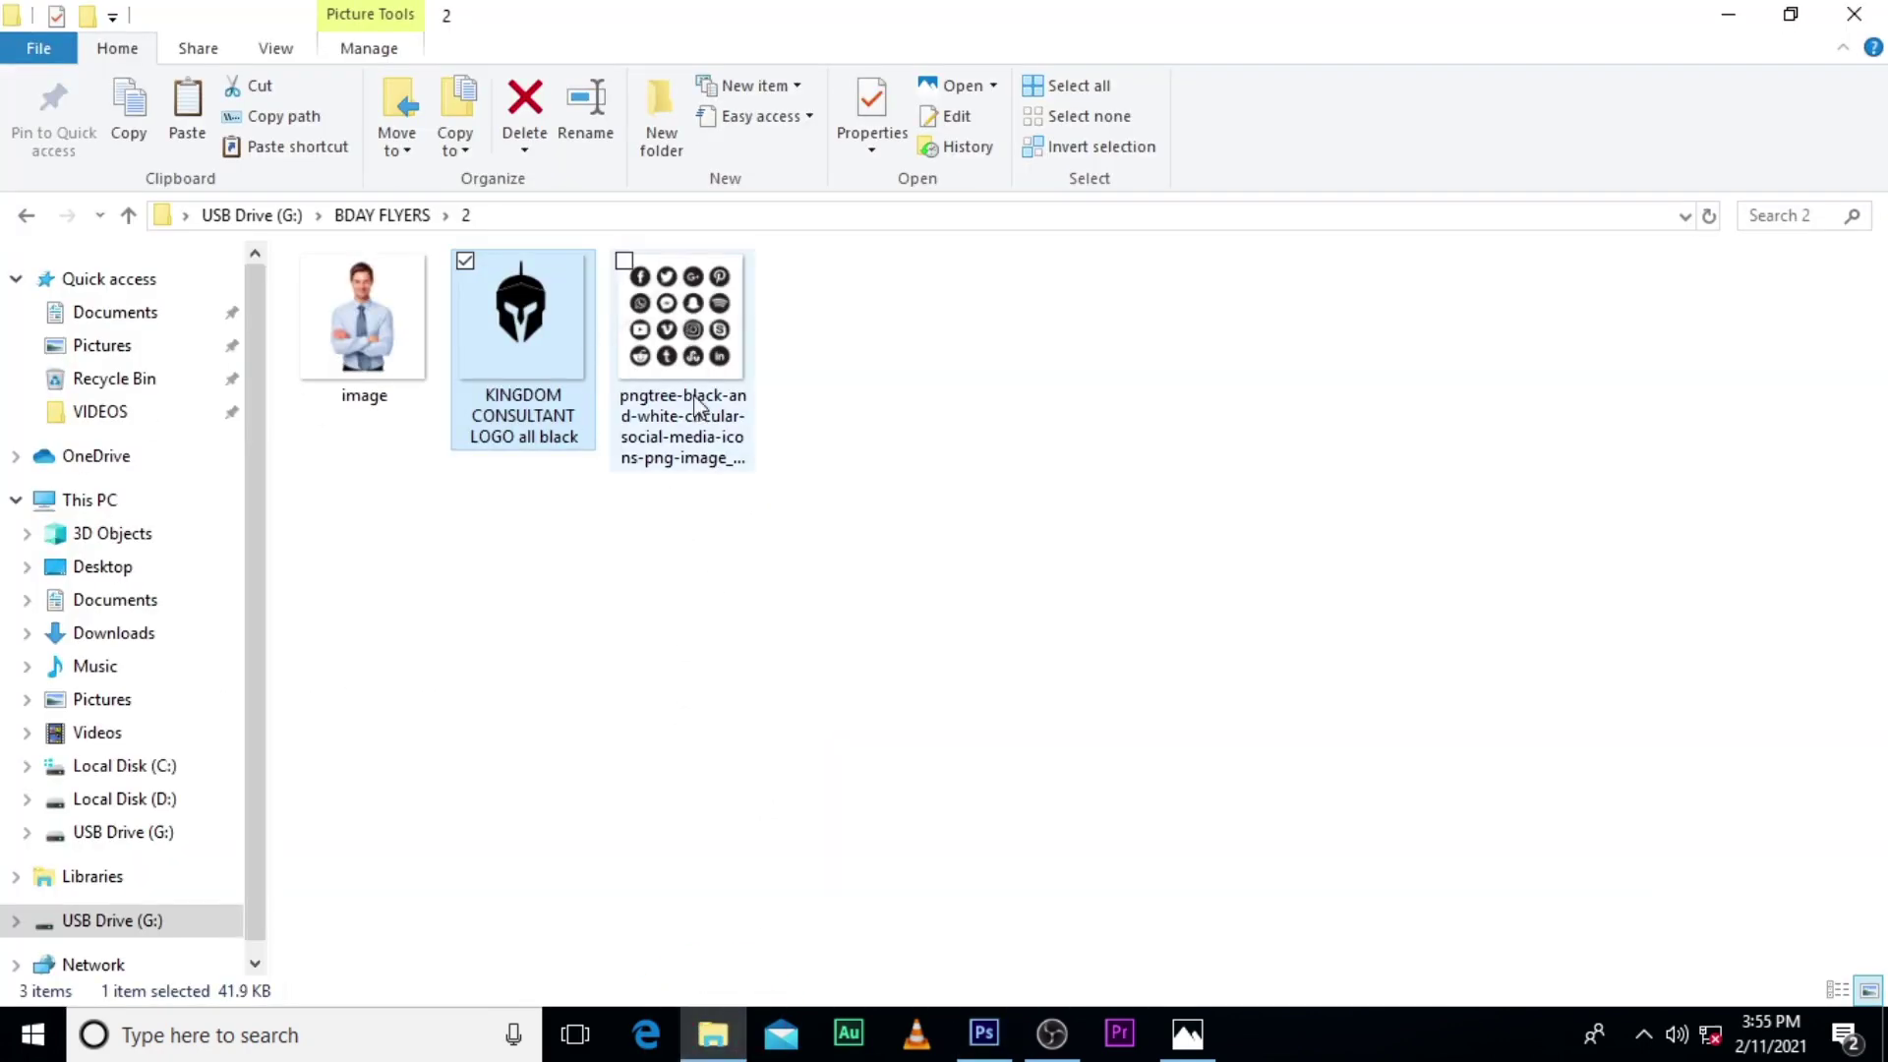
{"action": "left_click_drag", "start_coordinate": [682, 349], "coordinate": [982, 915]}
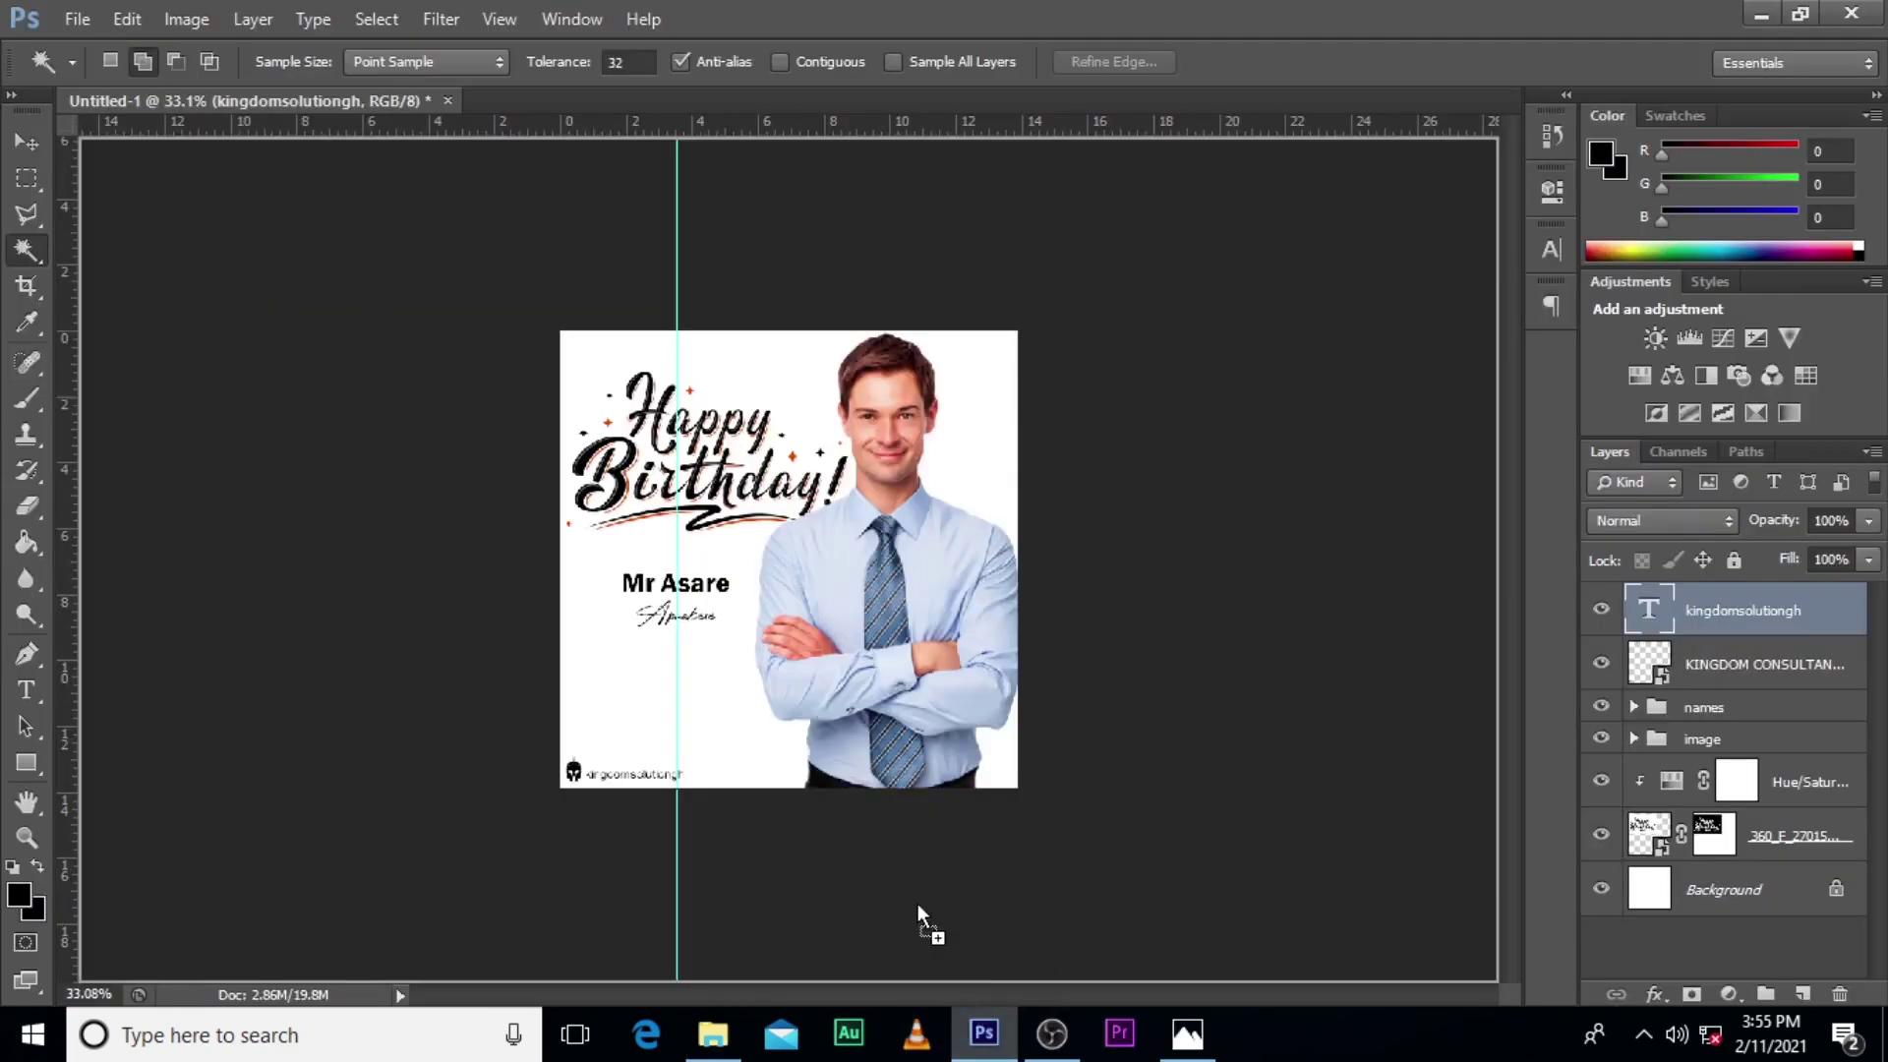
{"action": "left_click_drag", "start_coordinate": [917, 905], "coordinate": [920, 907]}
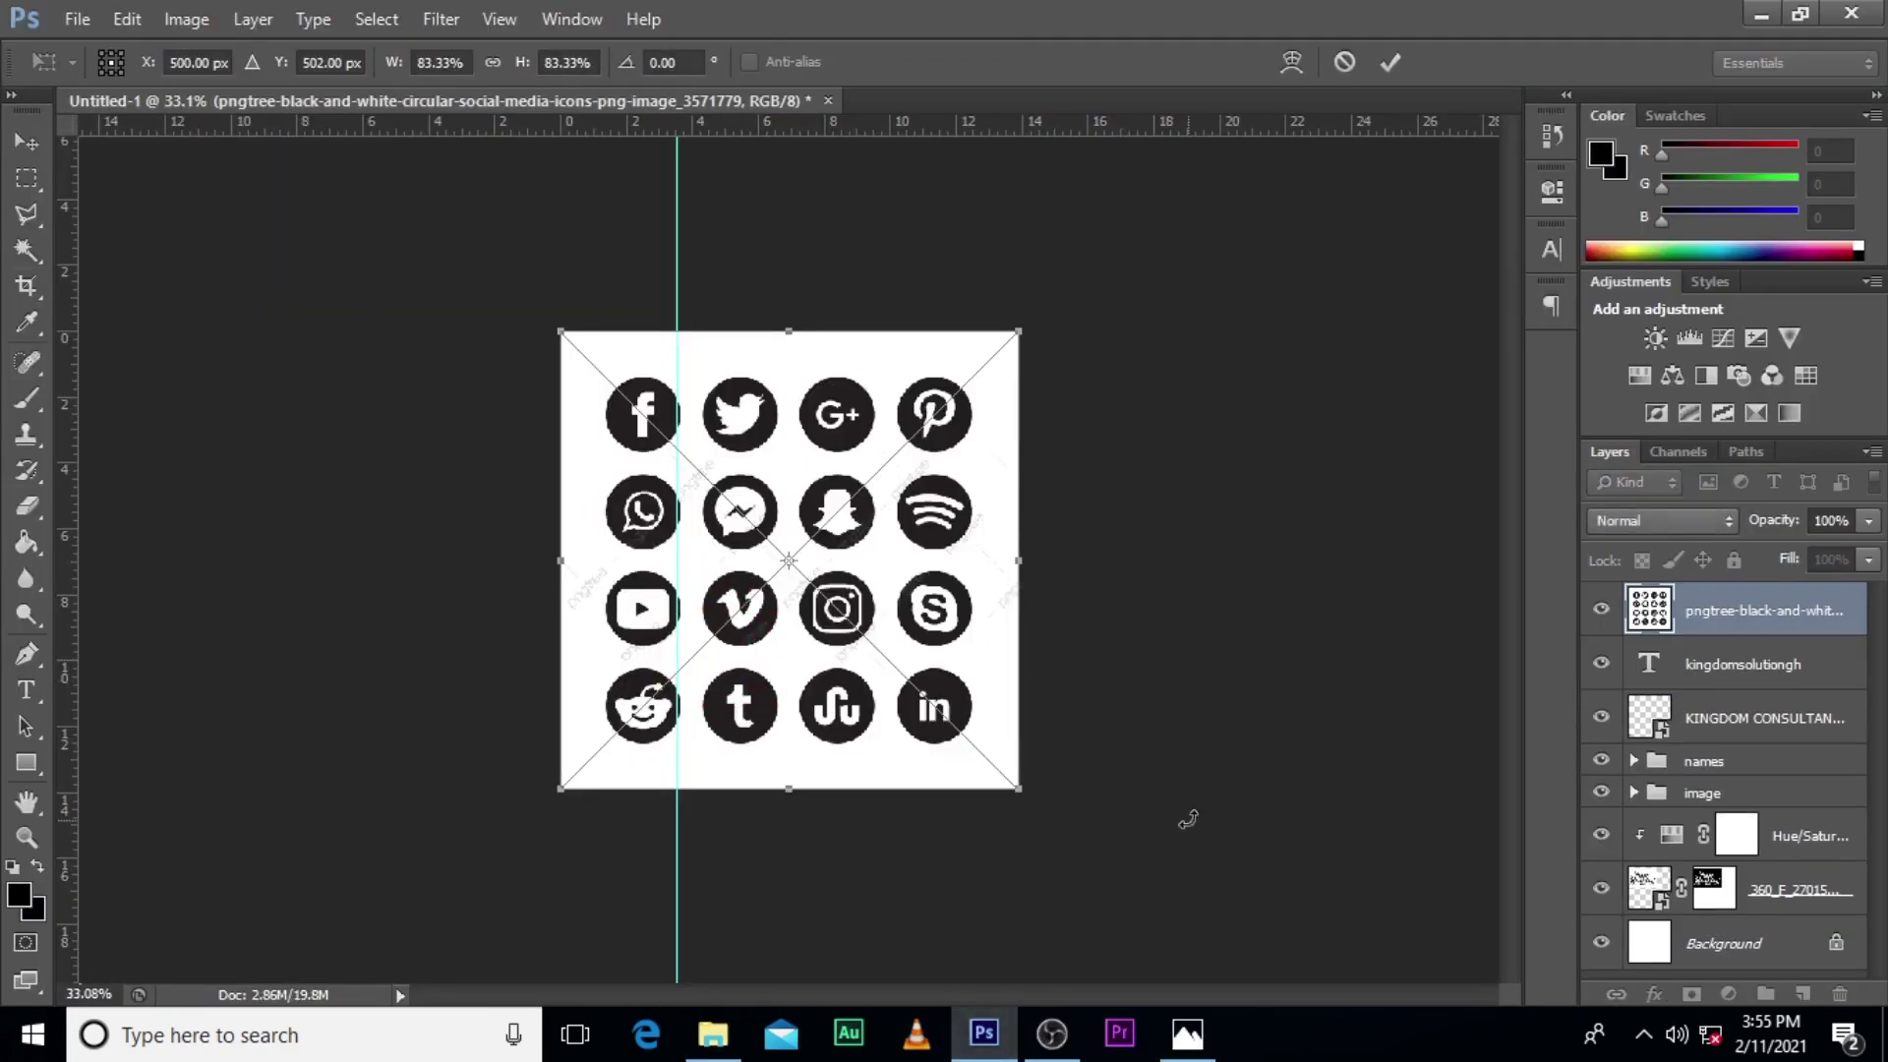
{"action": "key", "text": "Return"}
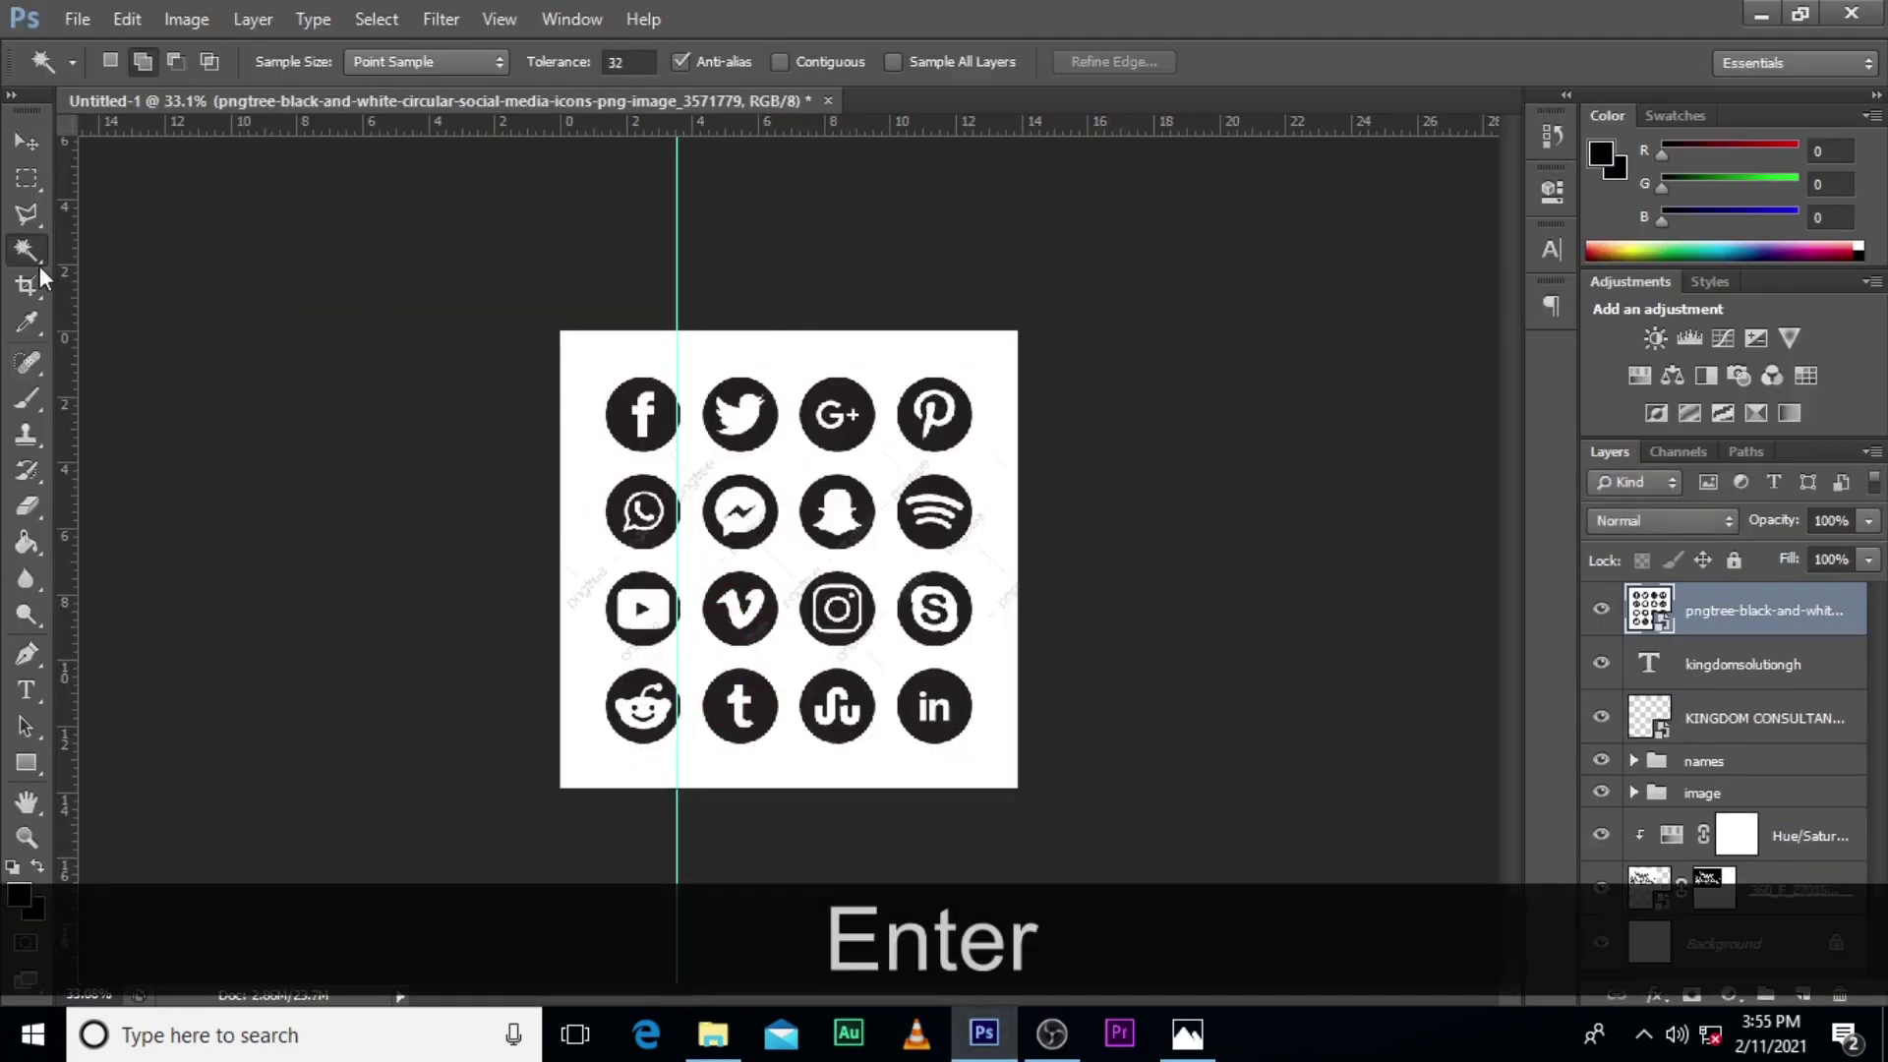
Select the icon sheet's white background with the Magic Wand and hide it using an inverted layer mask.
{"action": "left_click", "coordinate": [703, 367]}
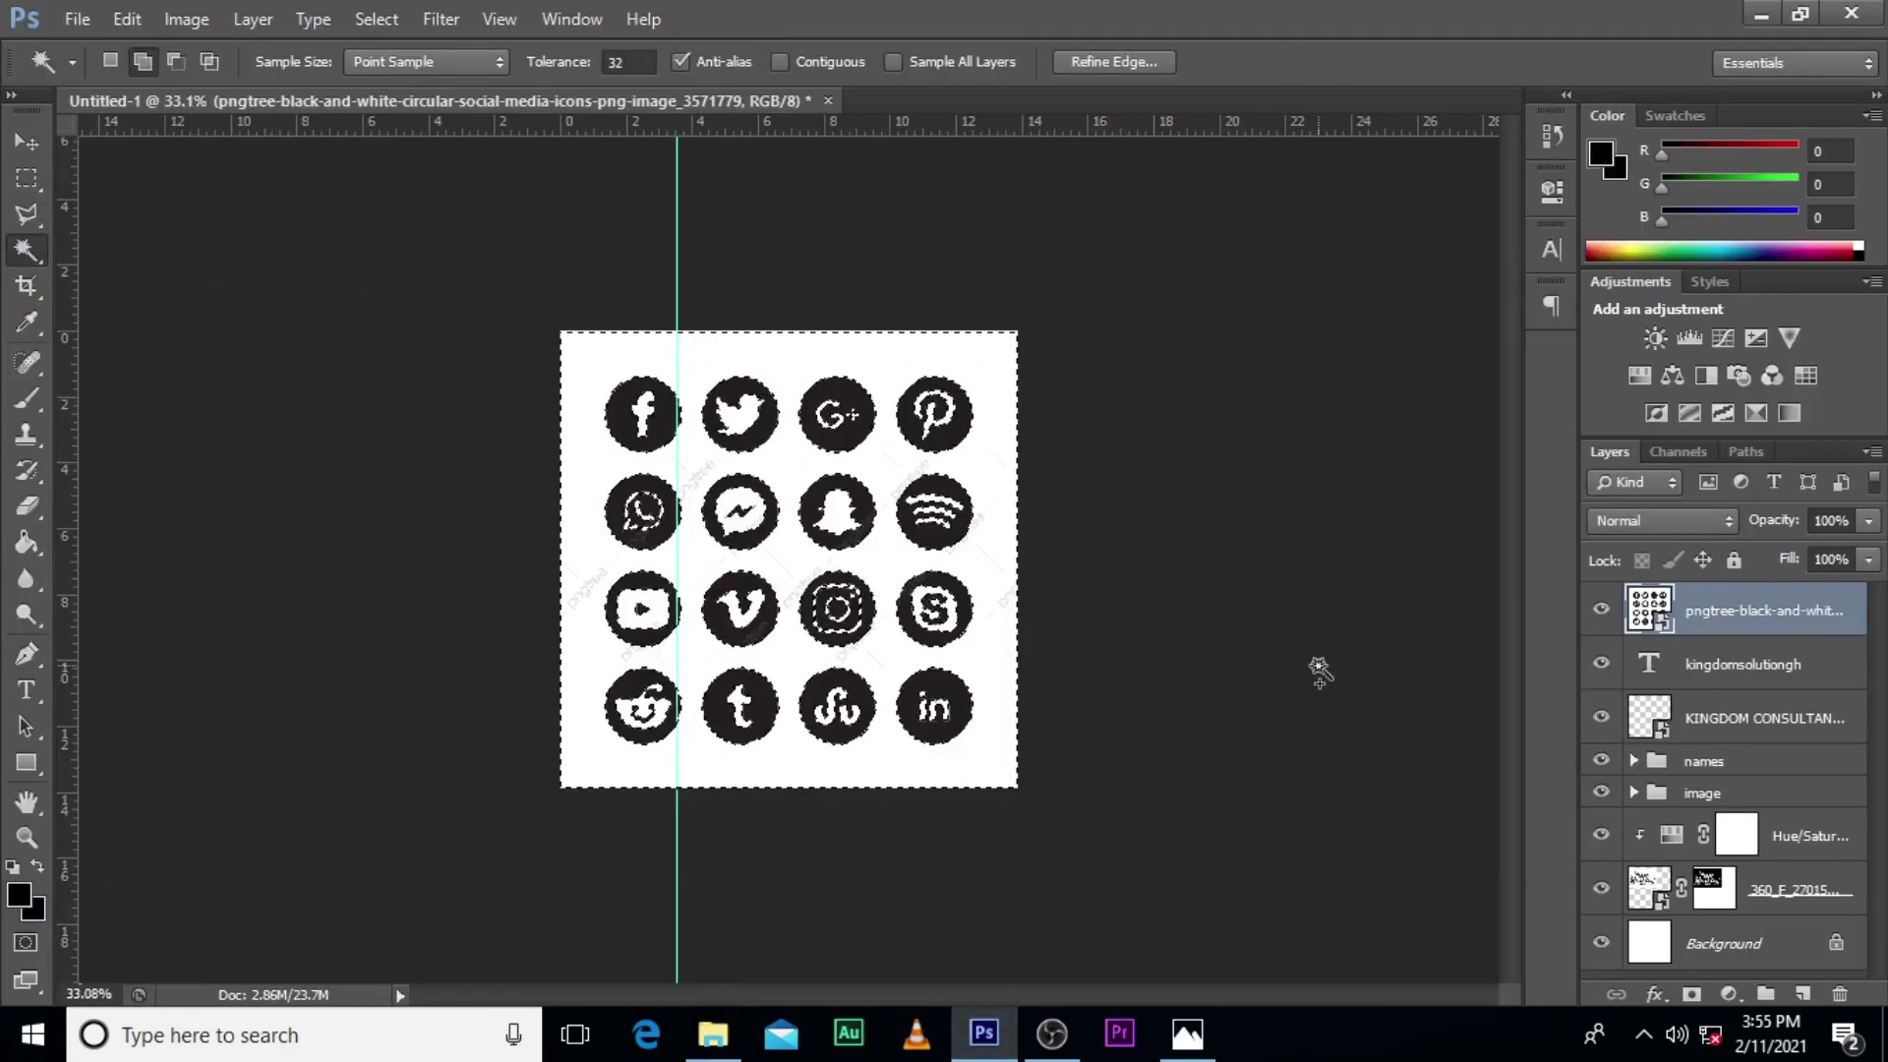
{"action": "left_click", "coordinate": [1691, 994]}
{"action": "double_click", "coordinate": [1723, 615]}
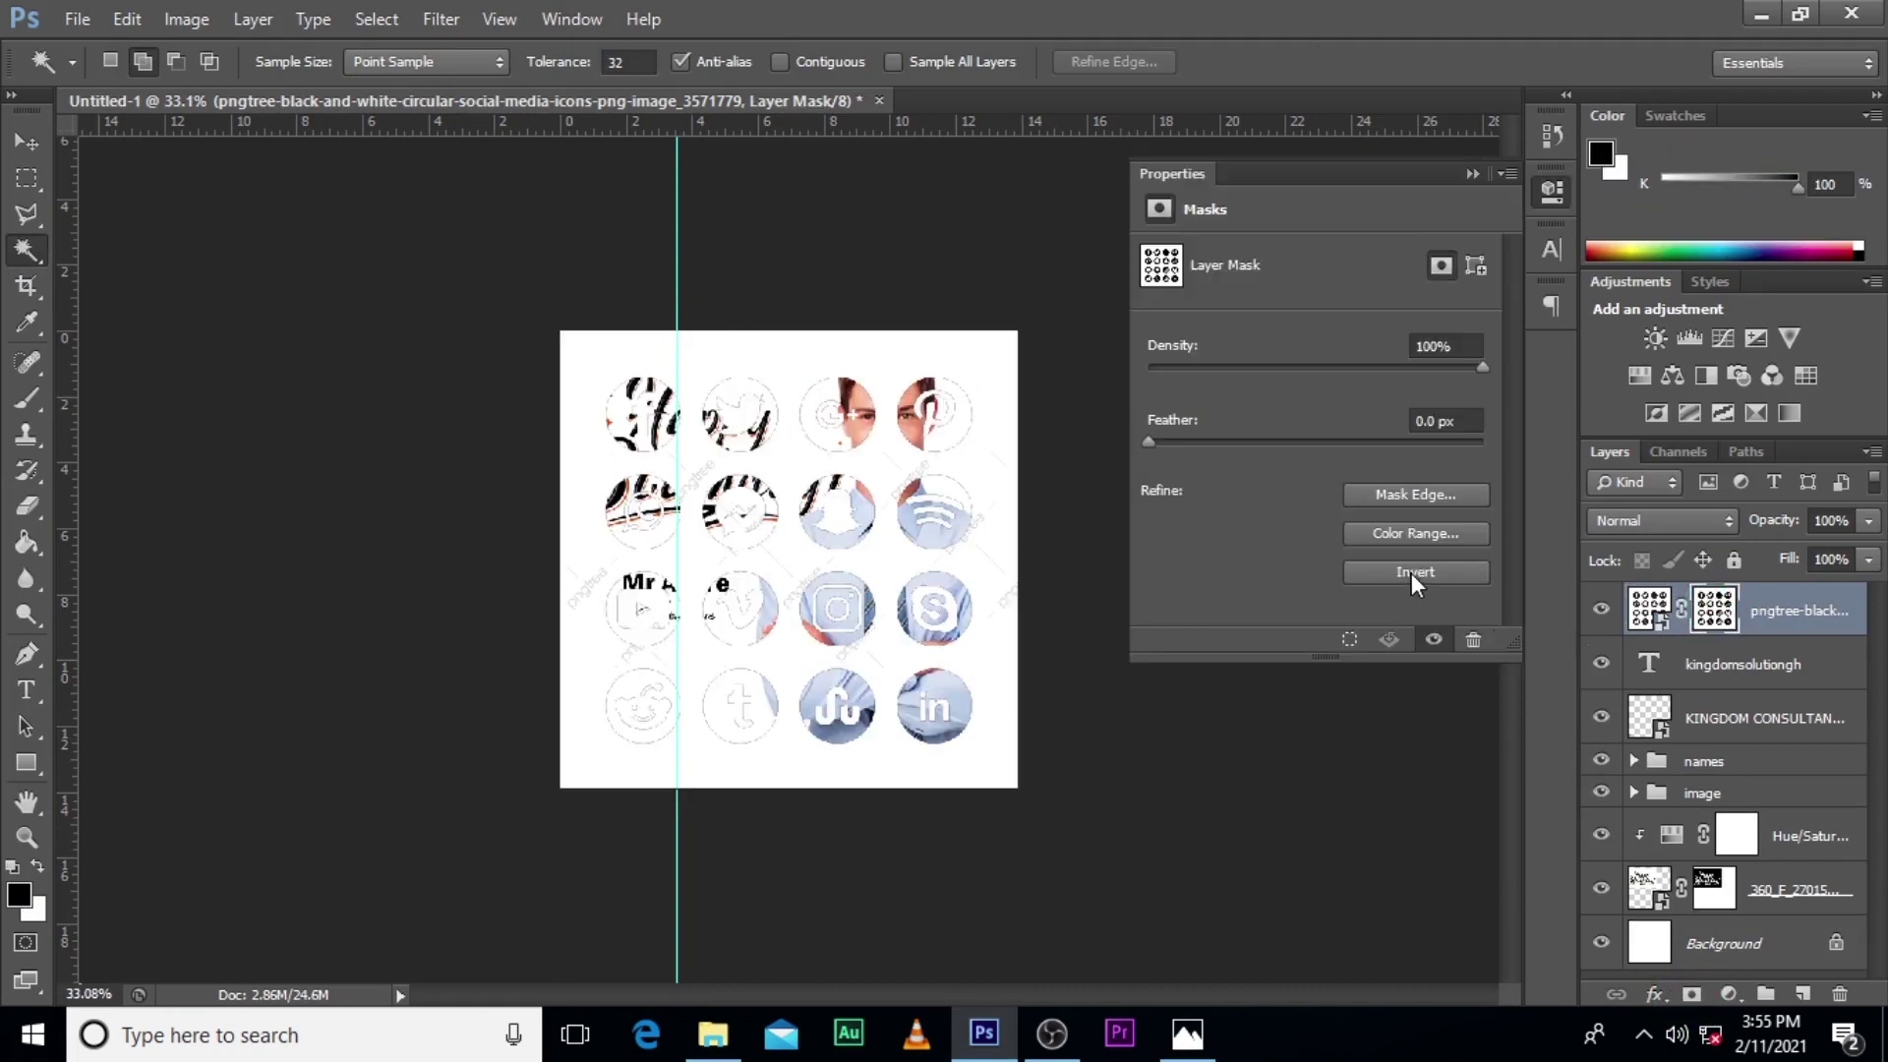
{"action": "left_click", "coordinate": [1412, 572]}
{"action": "left_click", "coordinate": [1472, 175]}
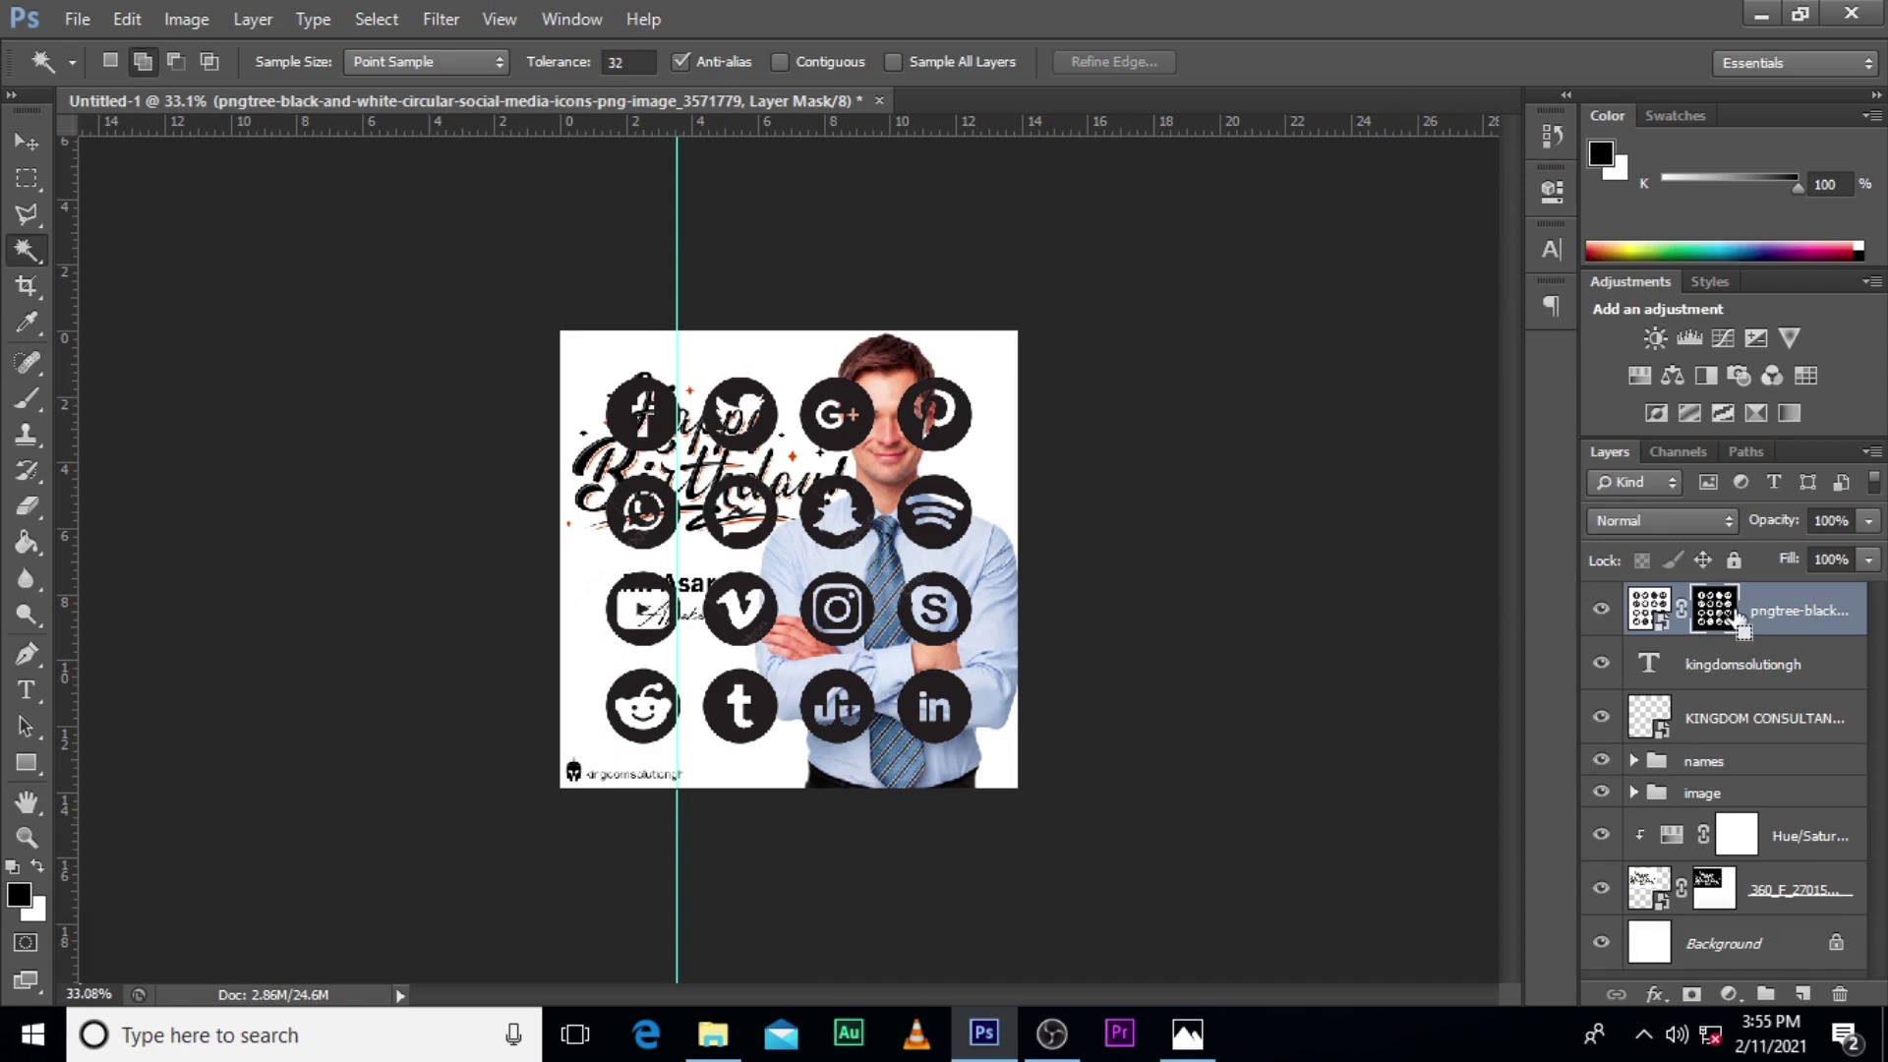
Convert the masked social media icon layer to a Smart Object.
{"action": "key", "text": "ctrl"}
{"action": "right_click", "coordinate": [1798, 611]}
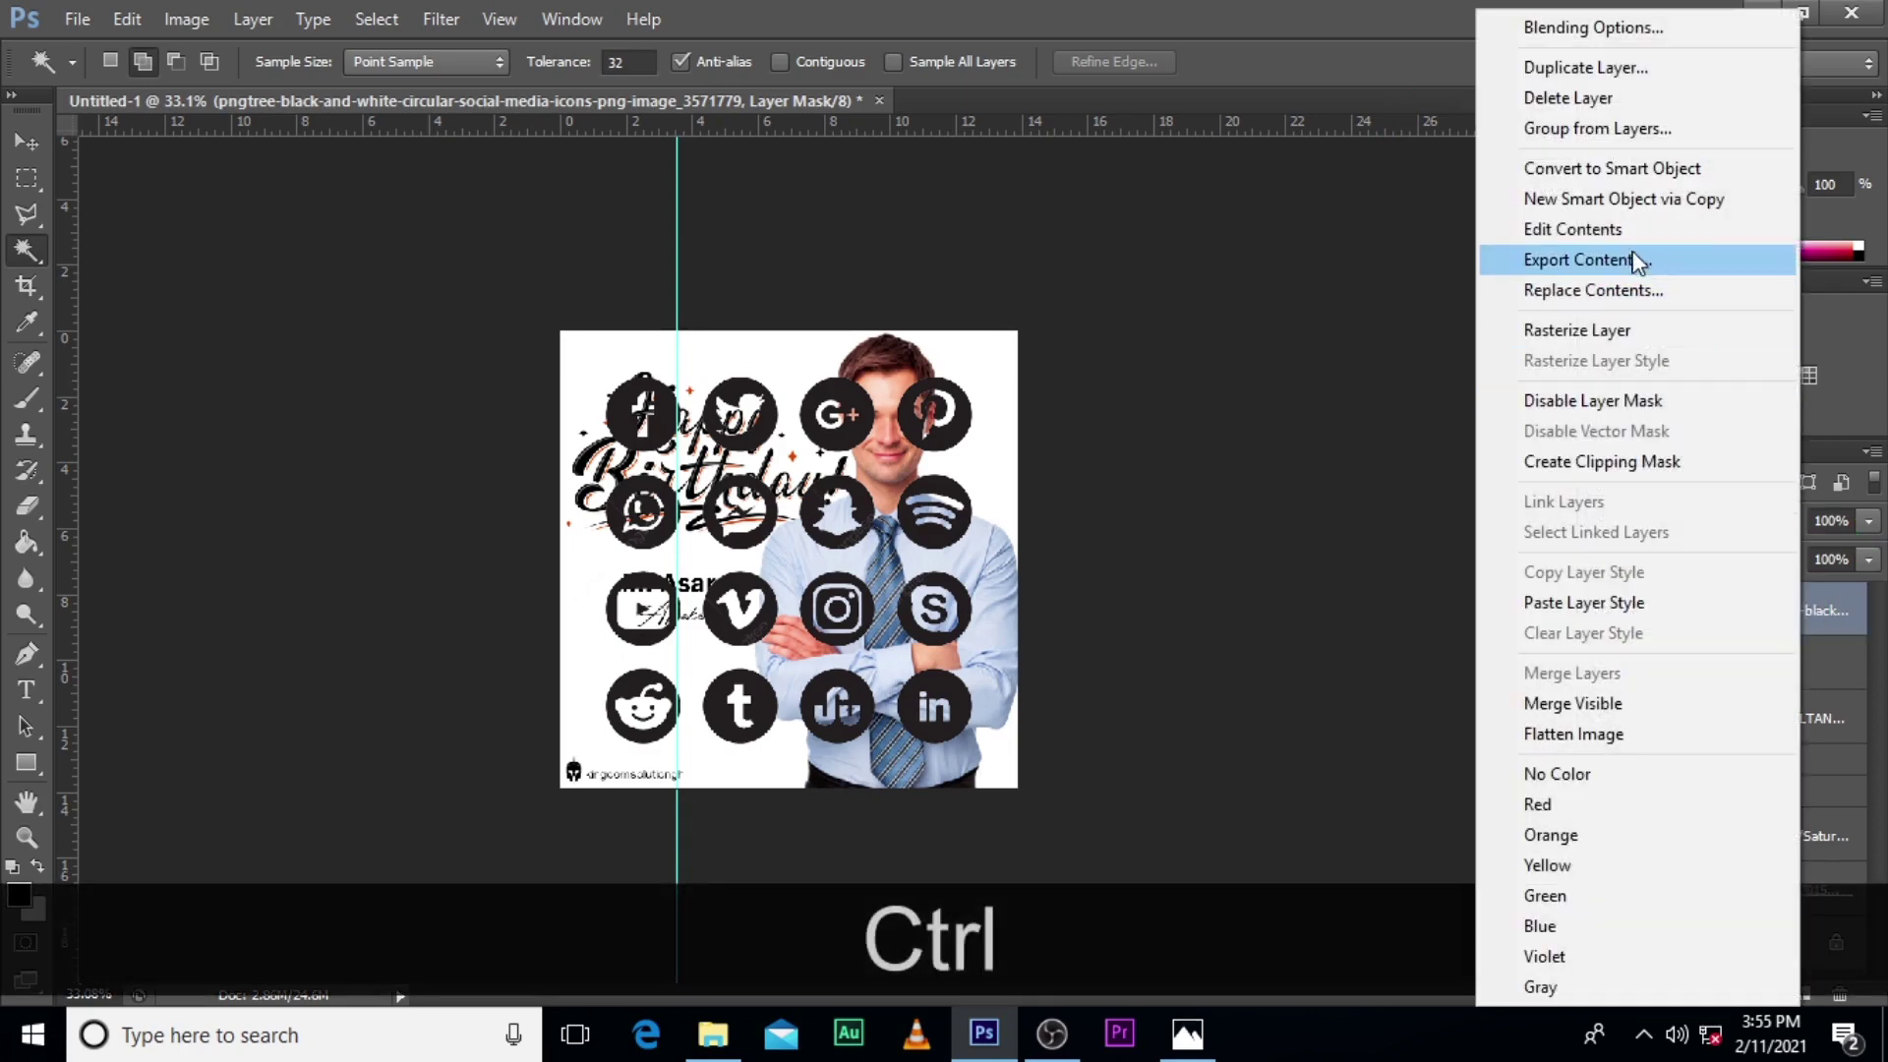
{"action": "left_click", "coordinate": [1584, 170]}
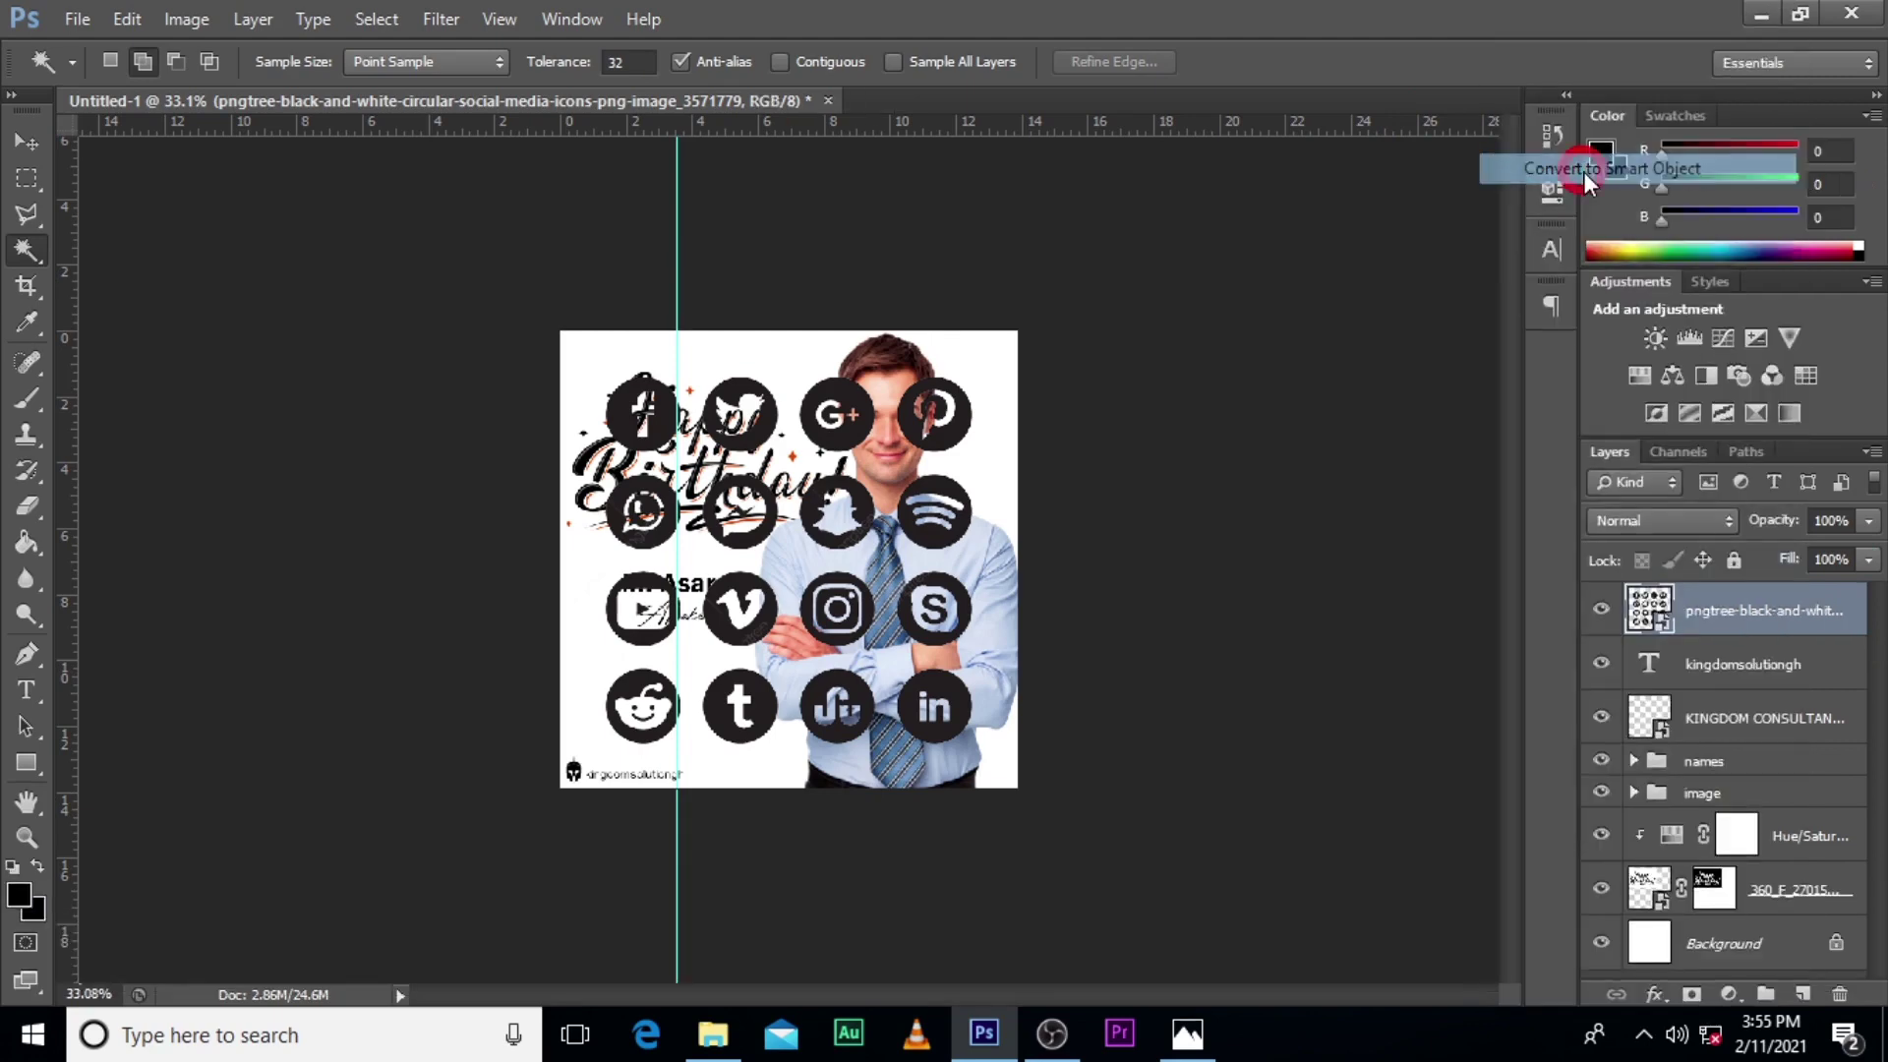
Select the Facebook icon with a rectangular marquee and copy it to its own layer.
{"action": "left_click", "coordinate": [27, 178]}
{"action": "left_click_drag", "start_coordinate": [602, 369], "coordinate": [677, 450]}
{"action": "key", "text": "ctrl"}
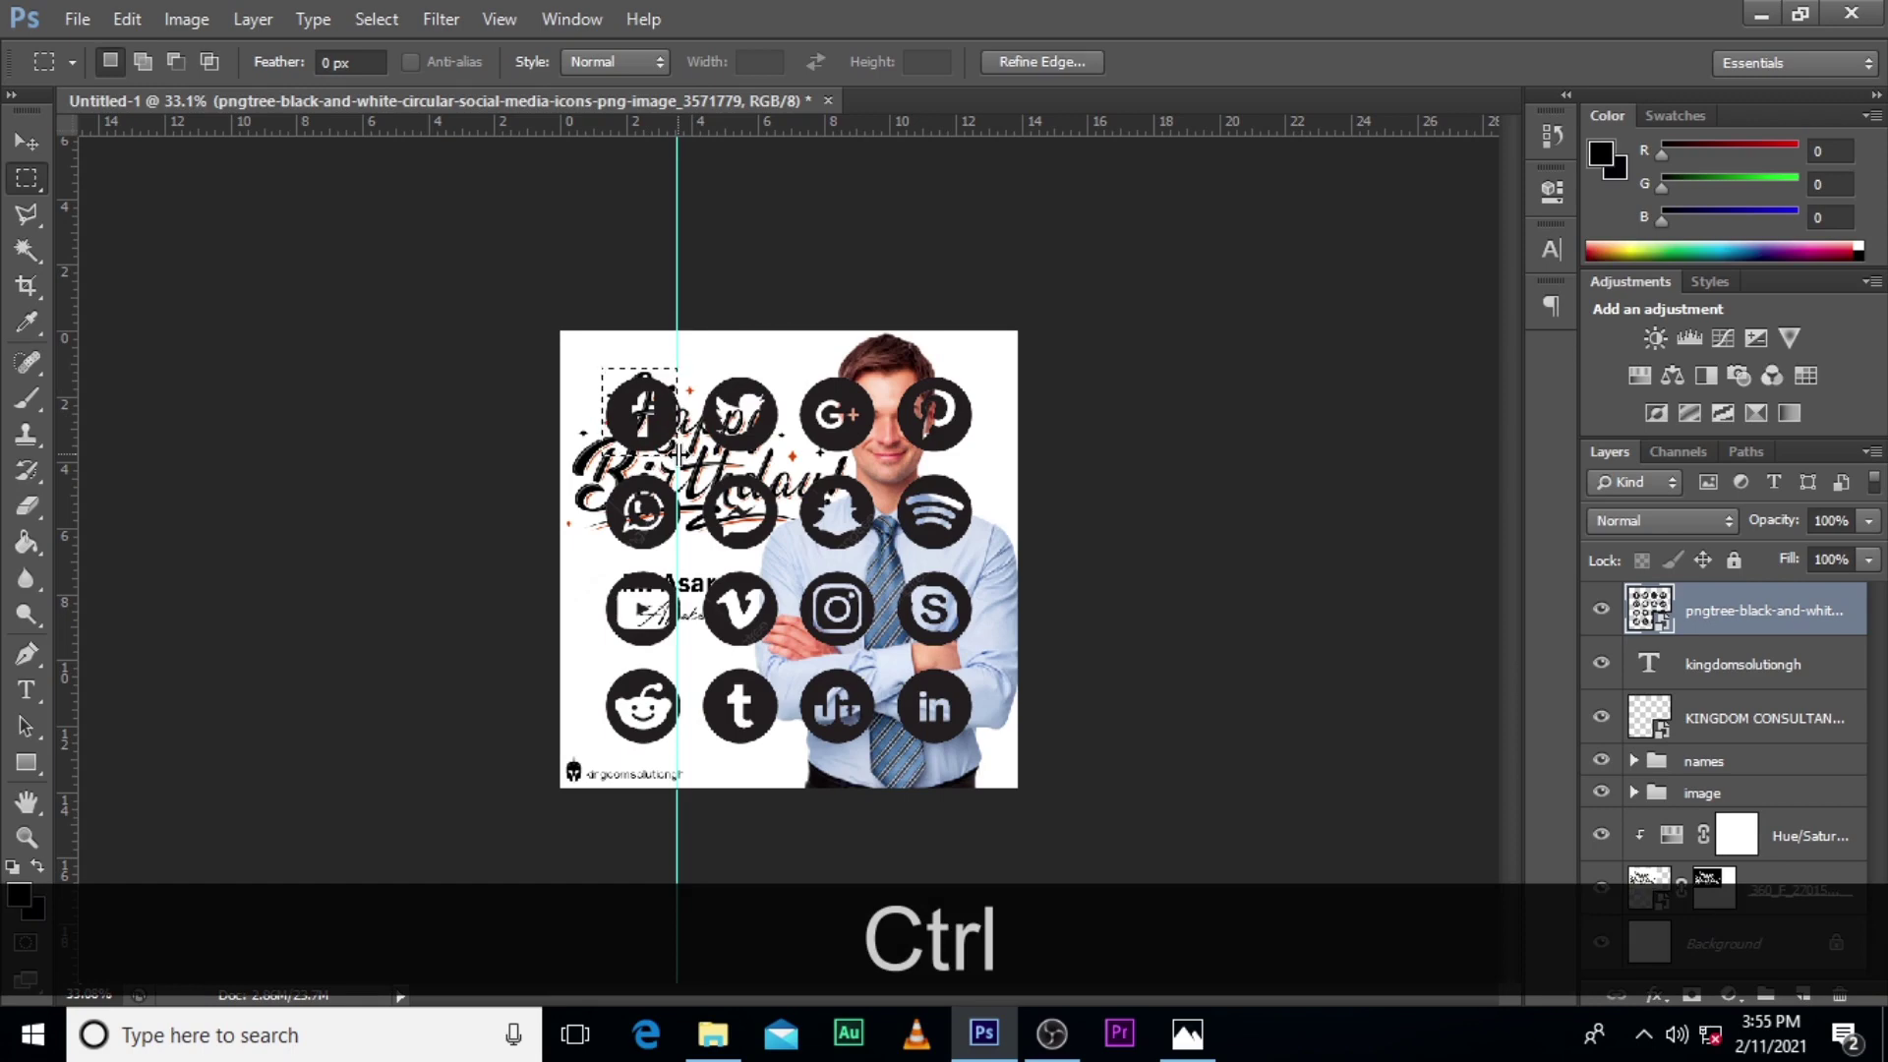
{"action": "key", "text": "ctrl+j"}
Copy the YouTube icon and the Instagram icon from the icon sheet, each to its own layer.
{"action": "left_click", "coordinate": [1652, 671]}
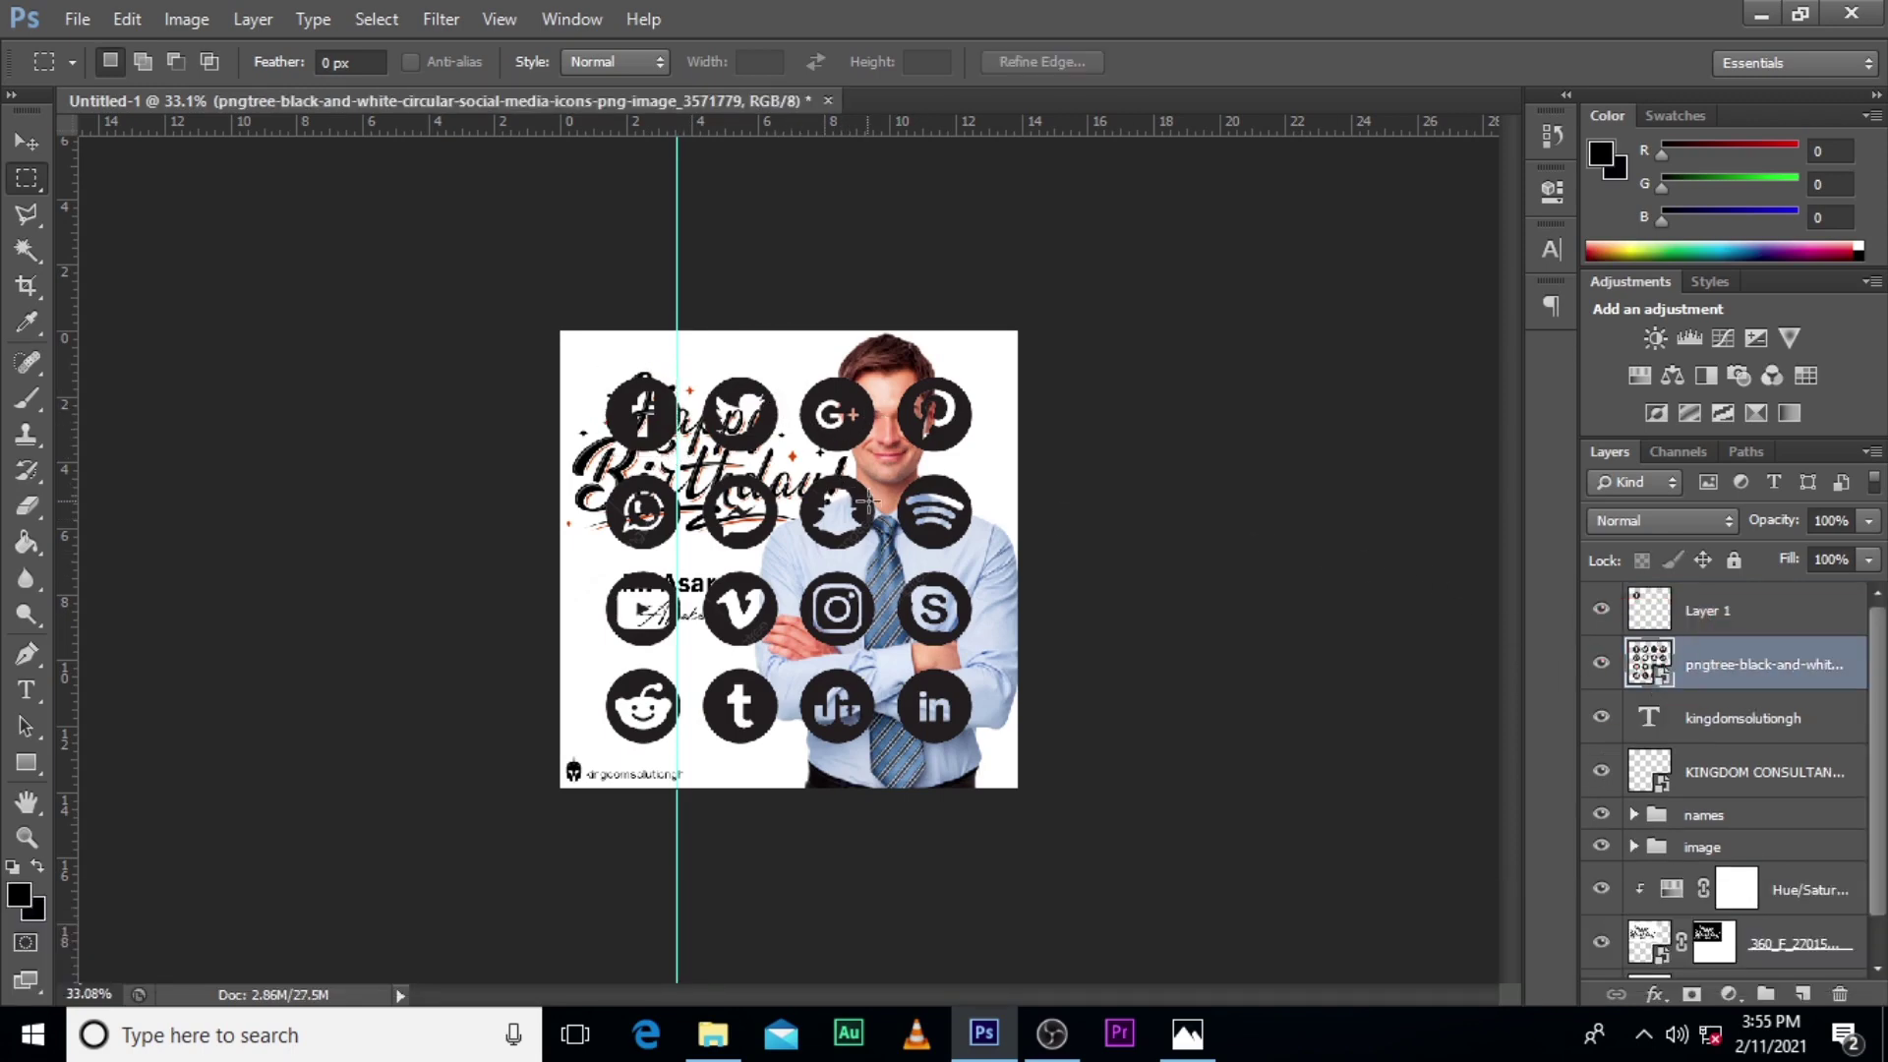
{"action": "left_click_drag", "start_coordinate": [604, 565], "coordinate": [693, 650]}
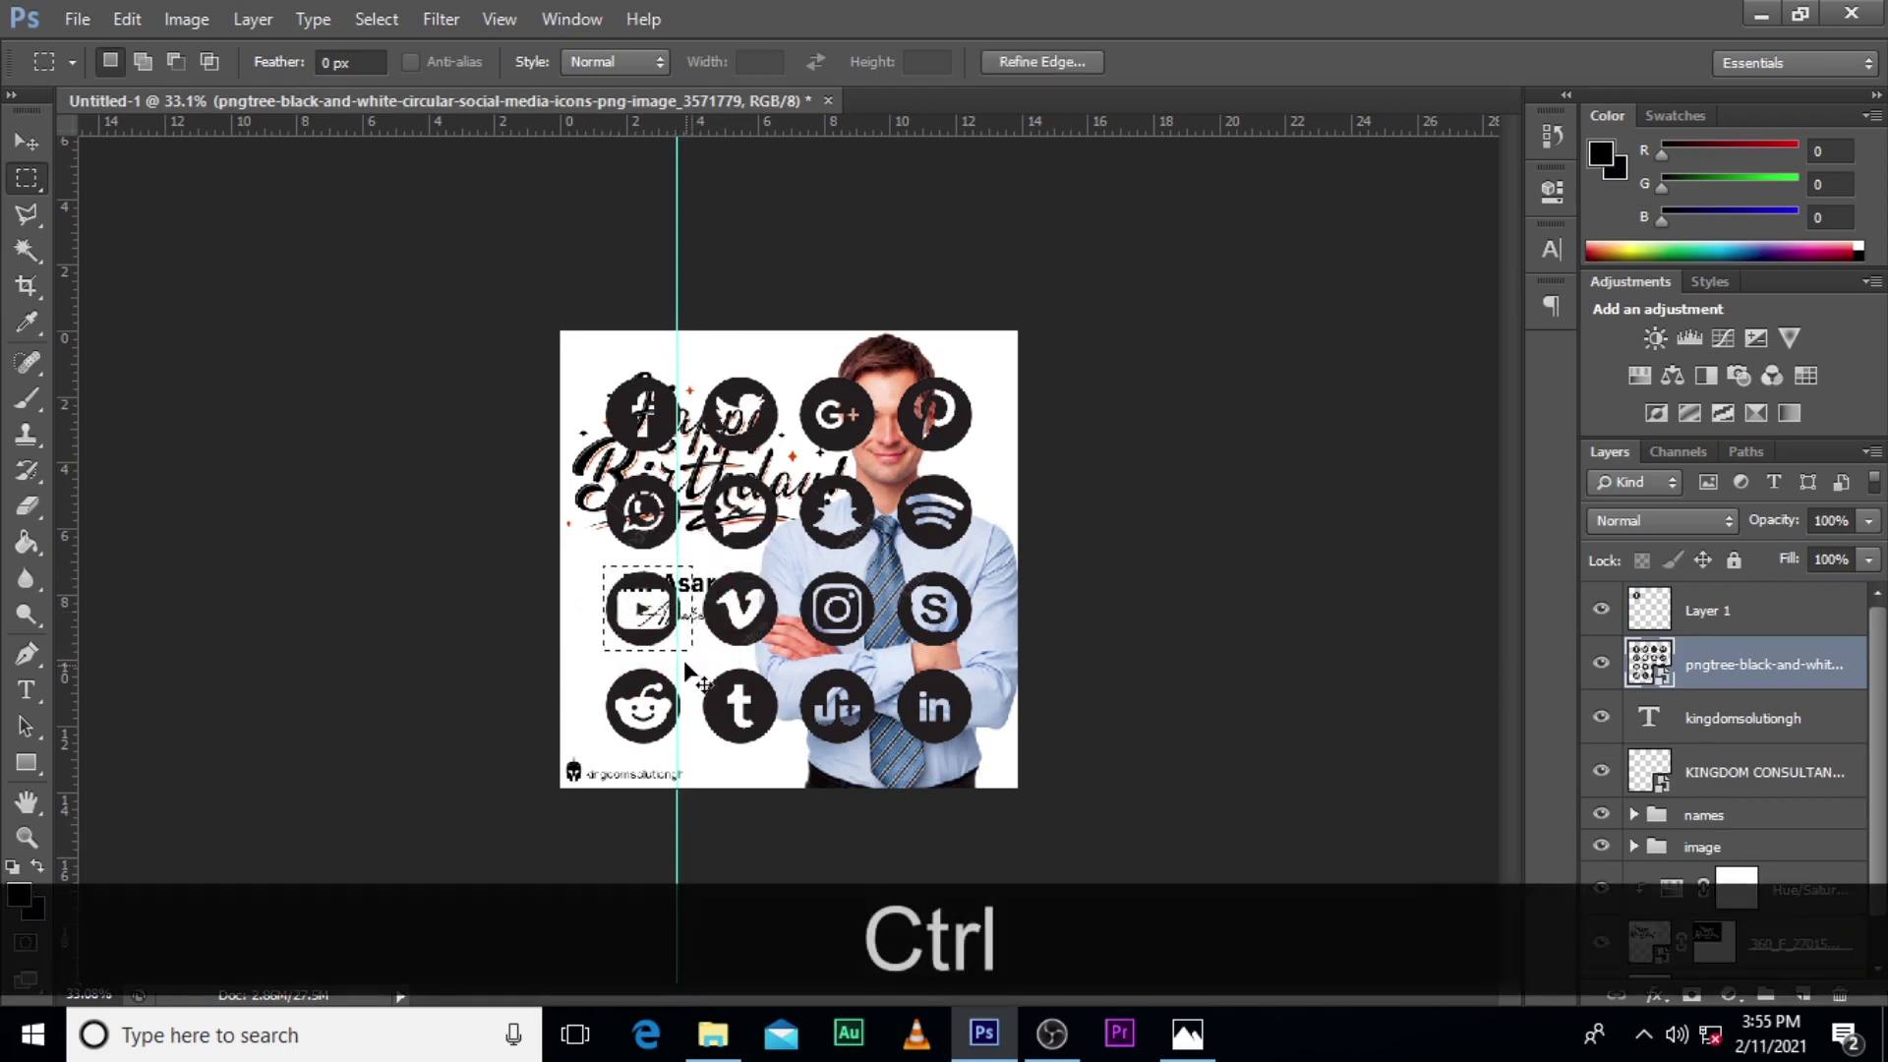
{"action": "key", "text": "ctrl+j"}
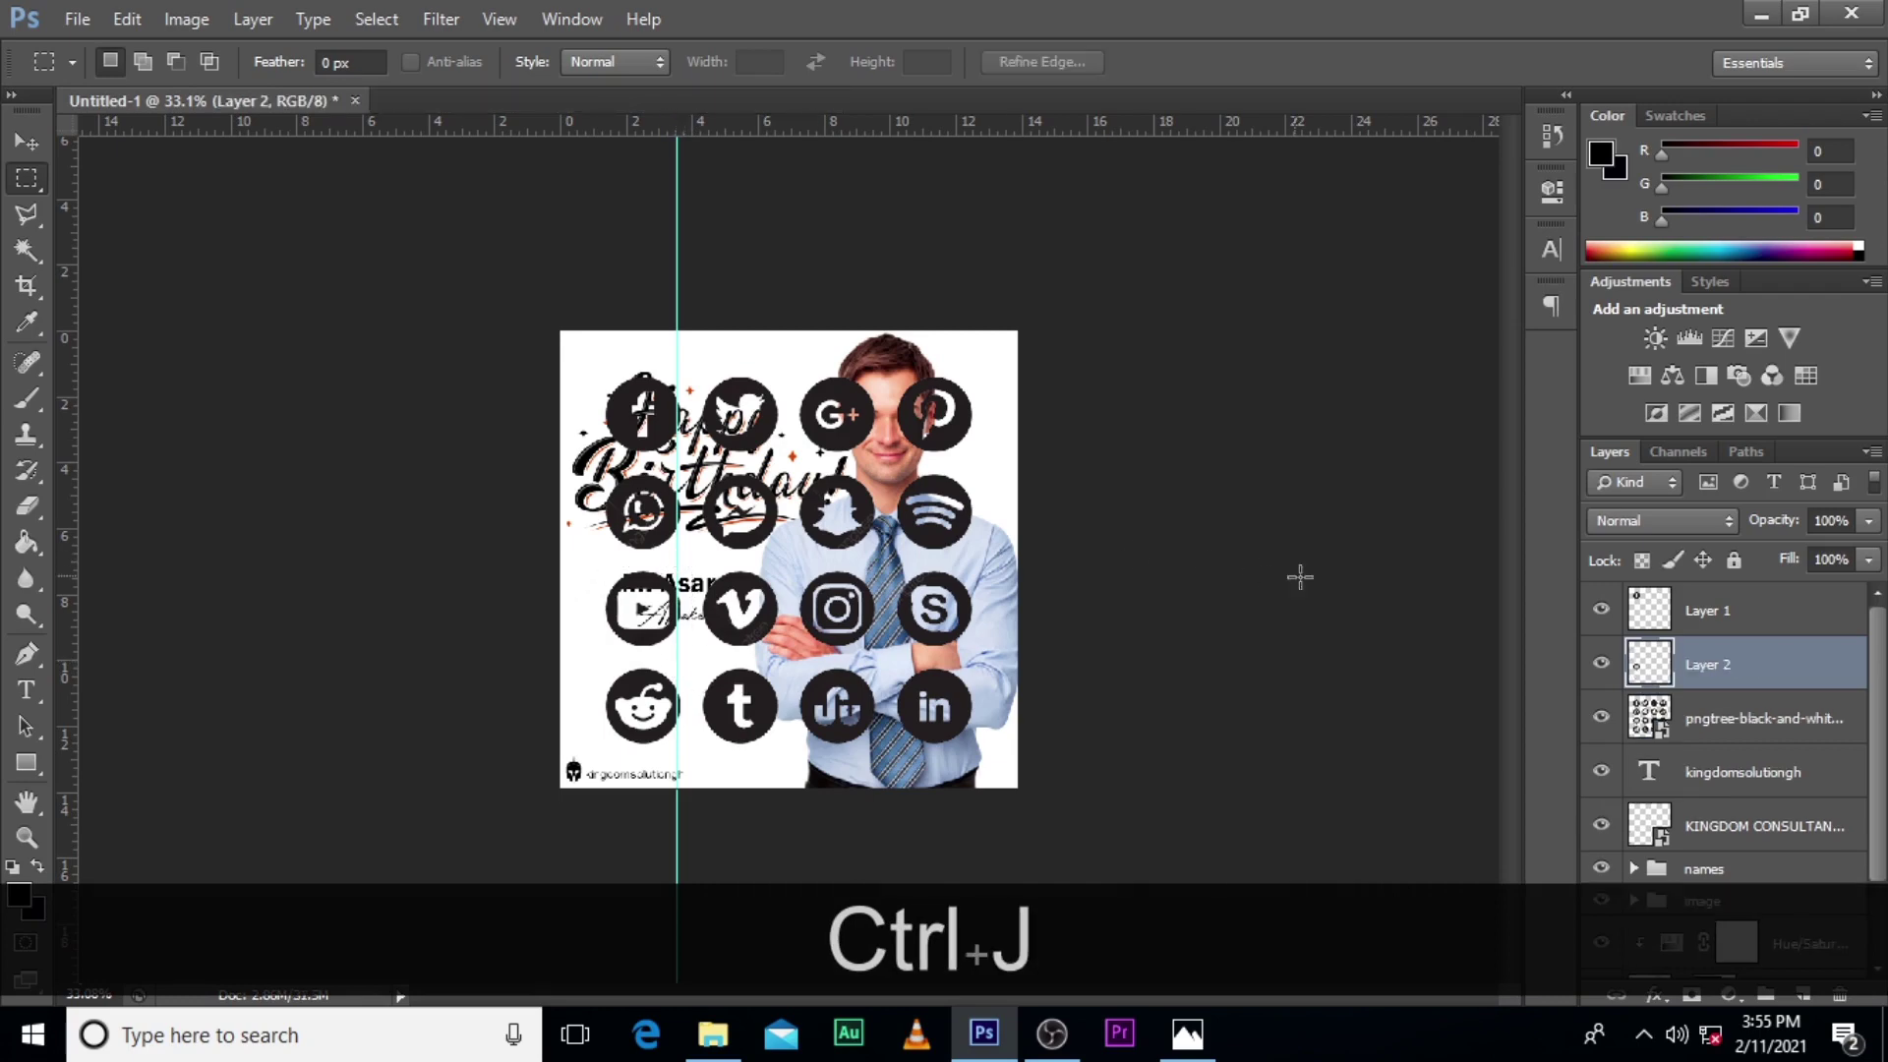
{"action": "left_click", "coordinate": [1649, 725]}
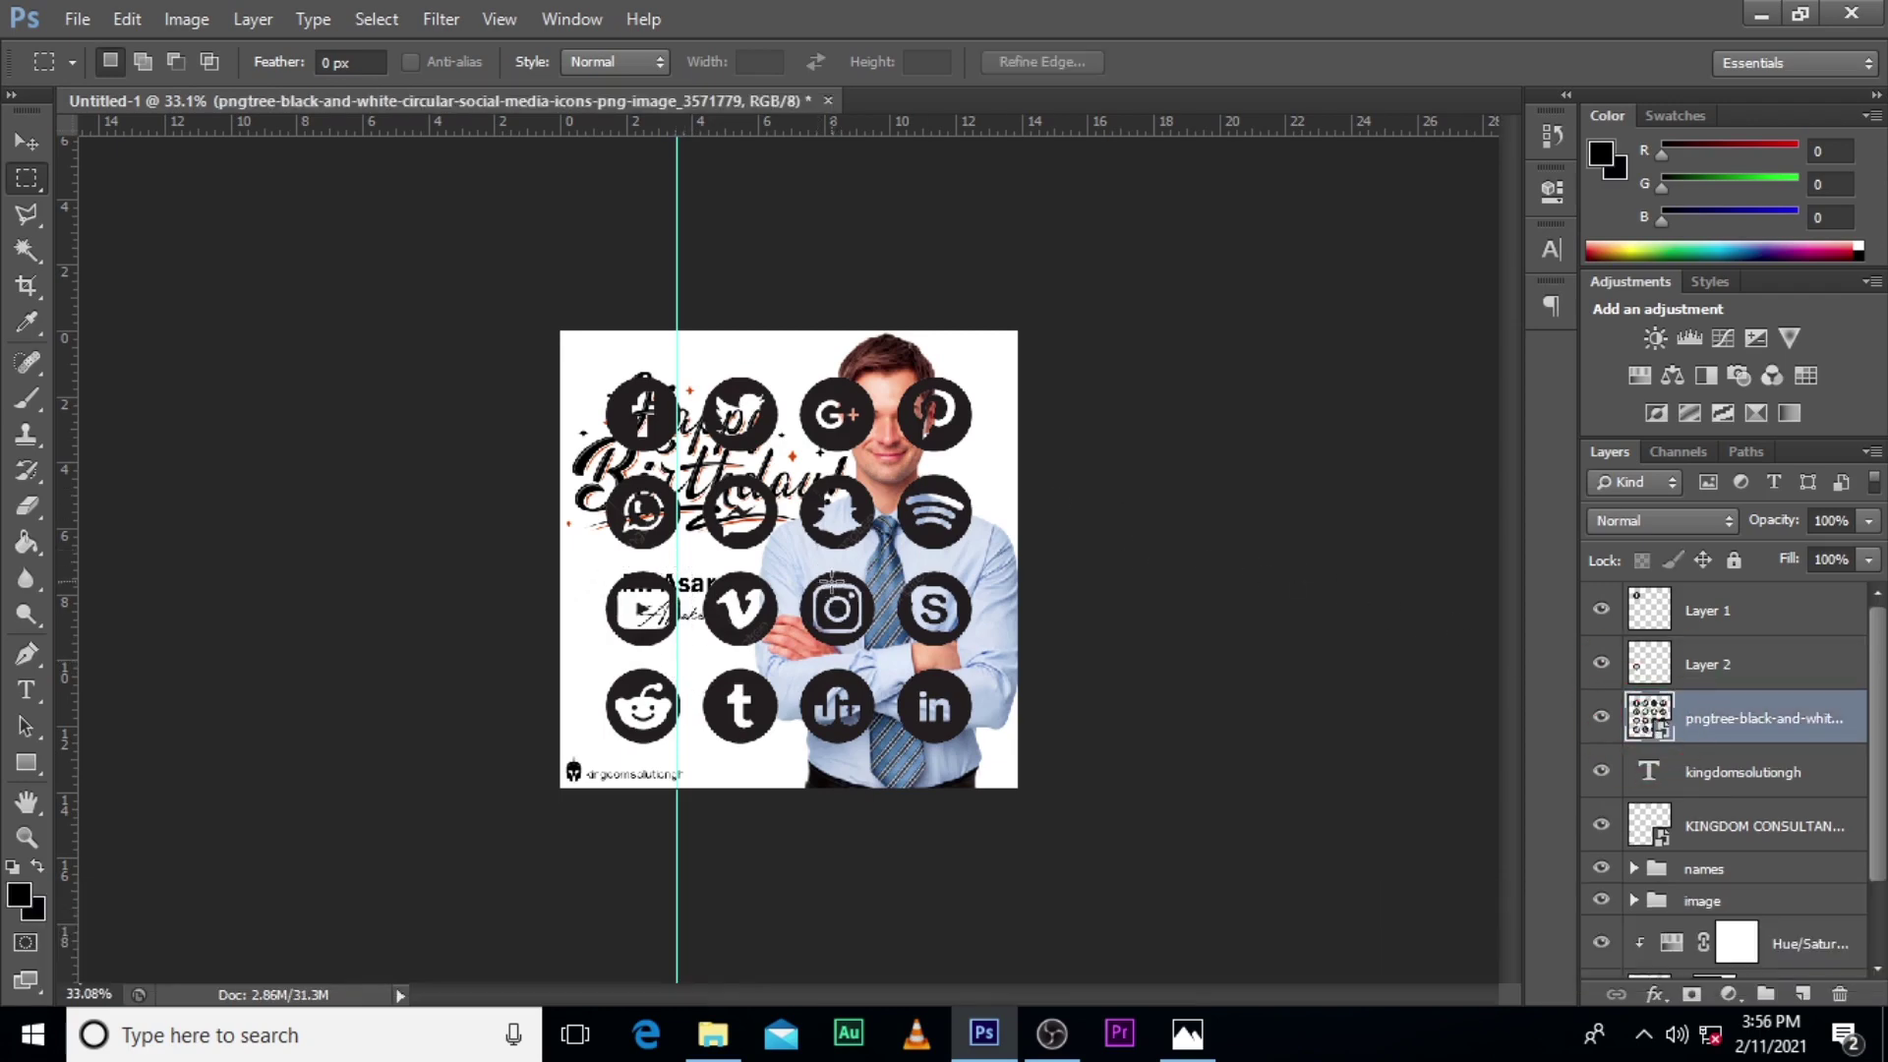
{"action": "left_click_drag", "start_coordinate": [796, 564], "coordinate": [883, 657]}
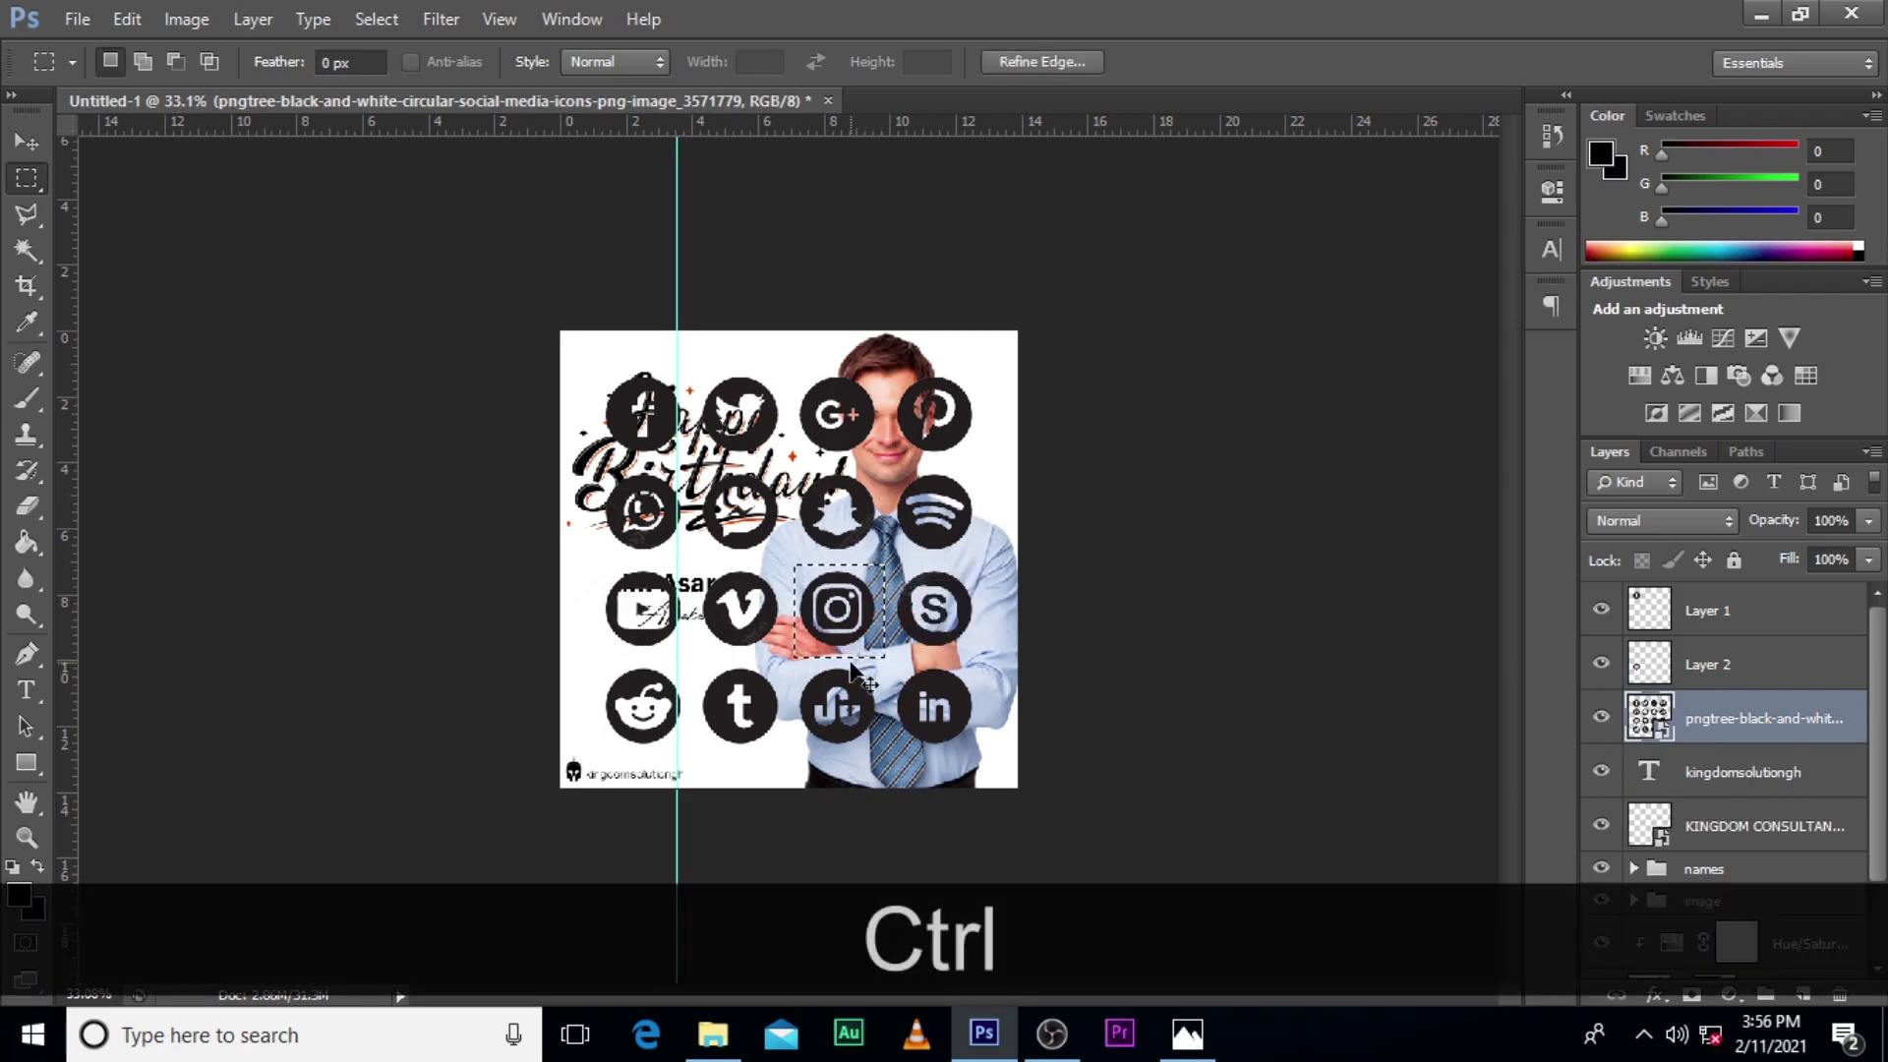
{"action": "key", "text": "ctrl+j"}
Check the copied icons with the icon sheet hidden and delete the Facebook icon's layer.
{"action": "left_click", "coordinate": [1599, 772]}
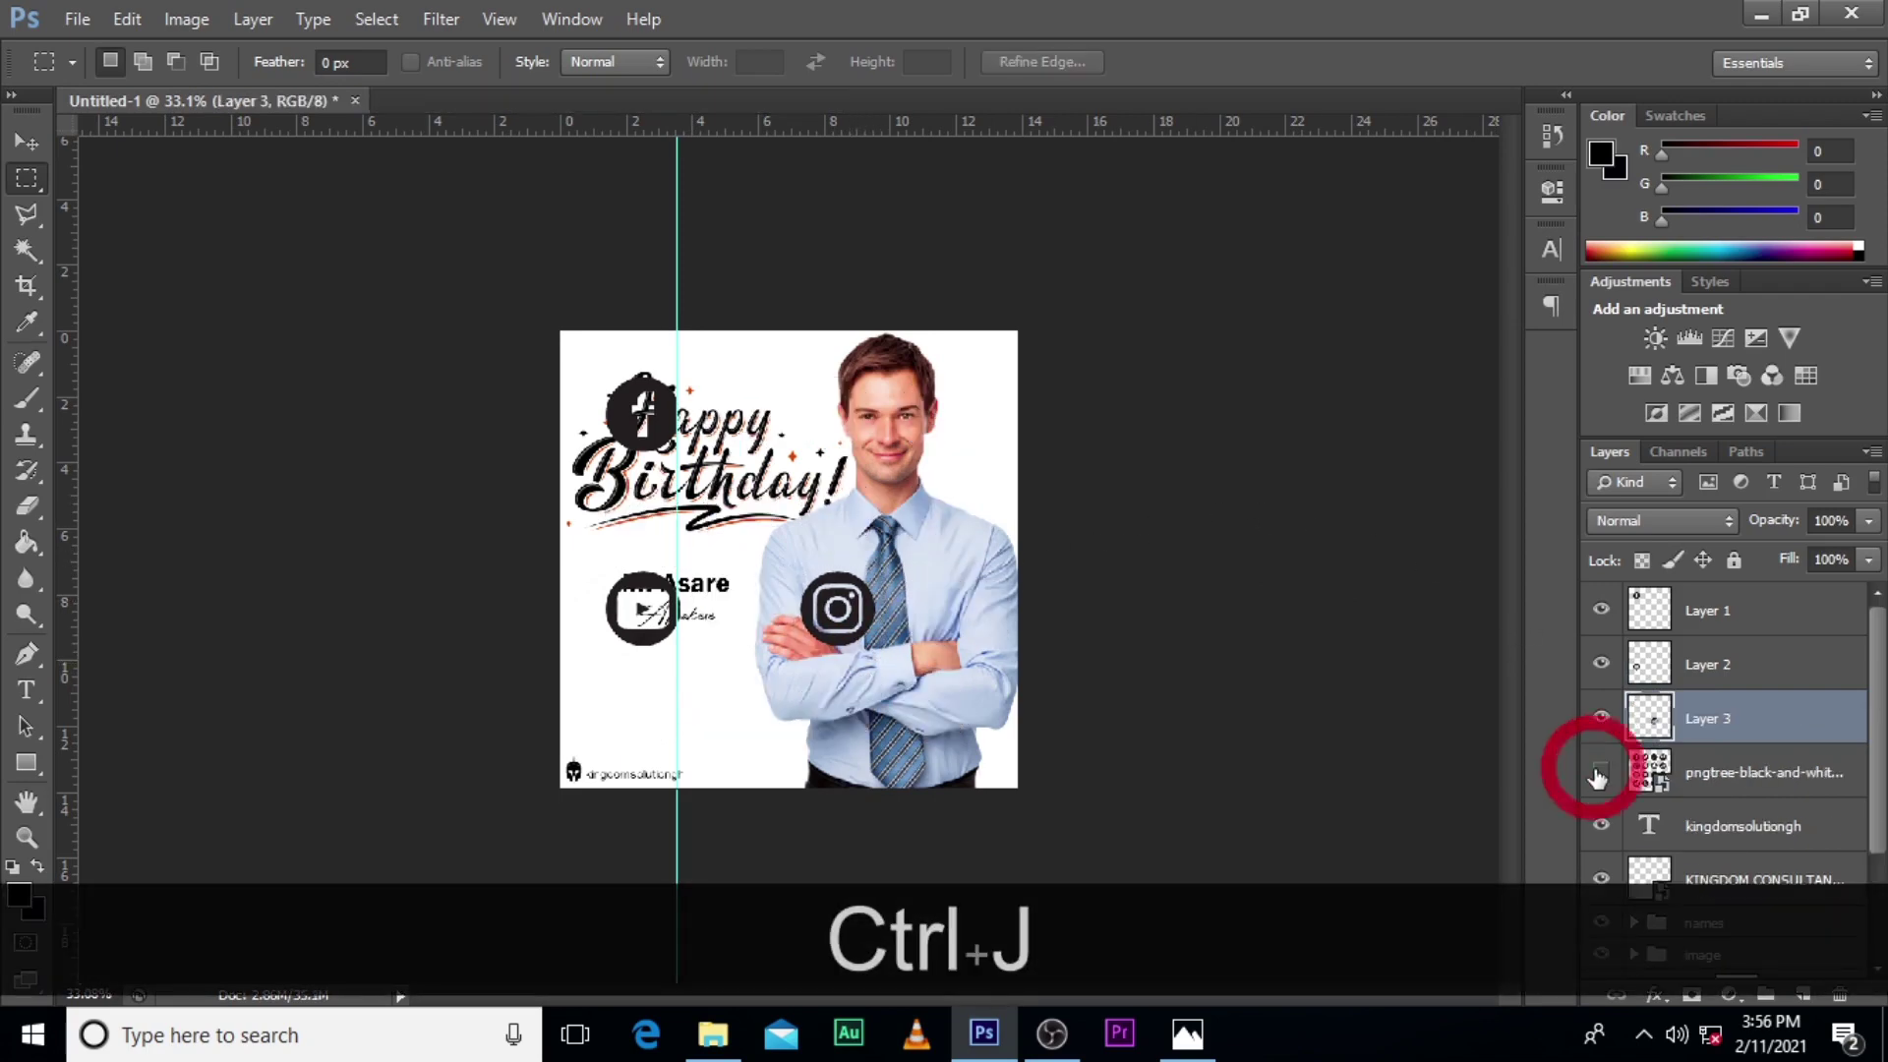
{"action": "left_click", "coordinate": [1601, 771]}
{"action": "left_click", "coordinate": [1693, 615]}
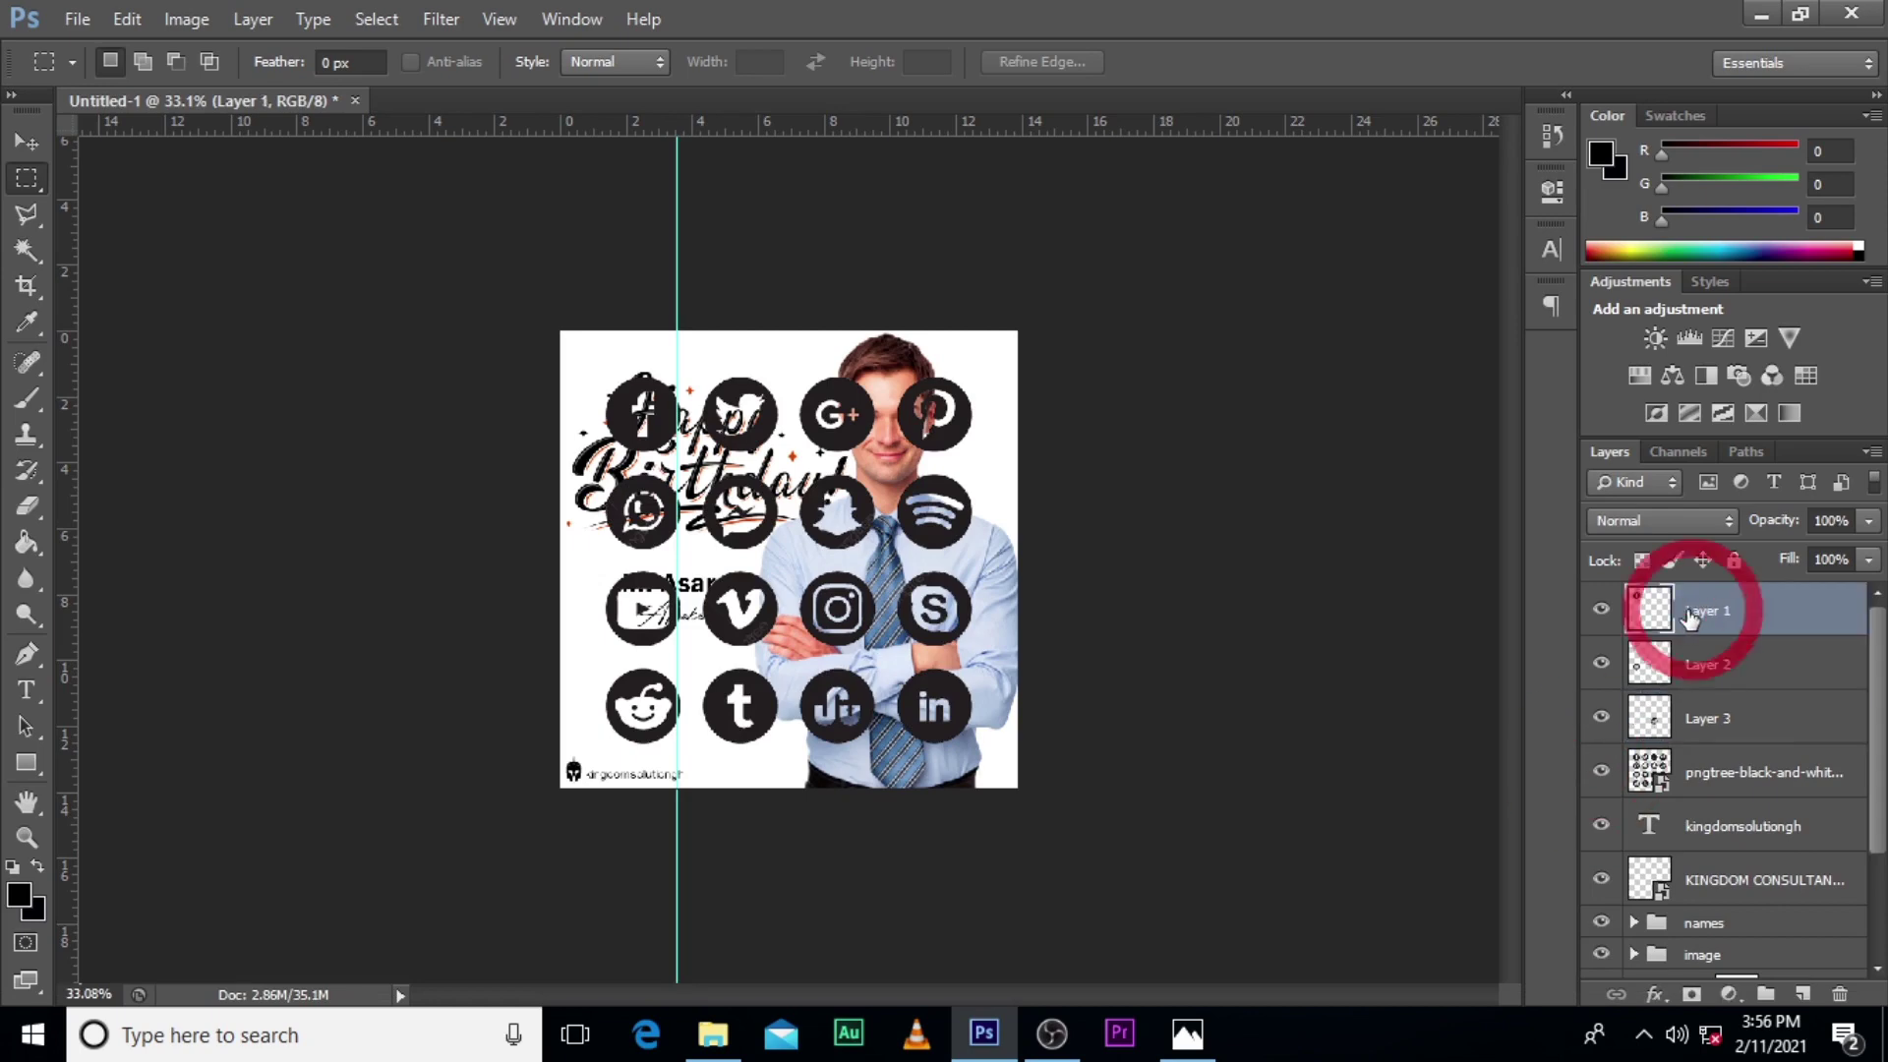
{"action": "key", "text": "Delete"}
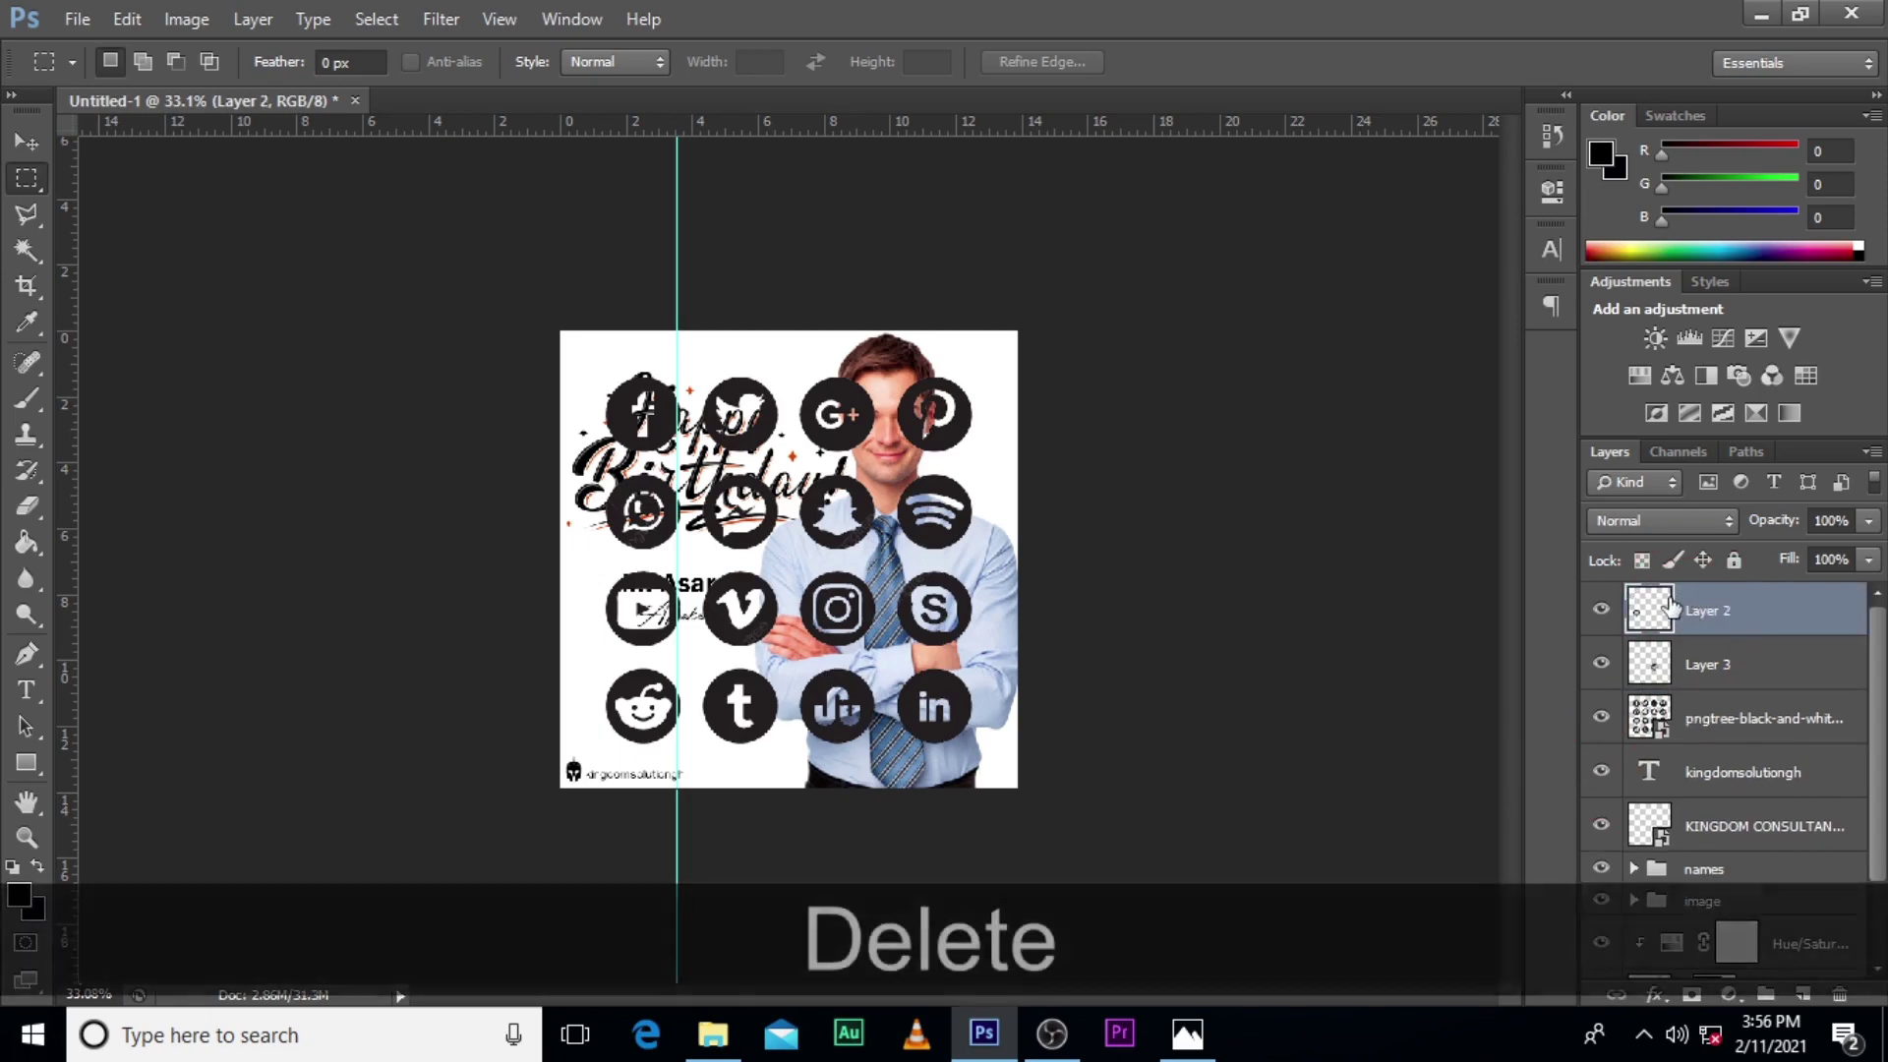
Copy the Facebook icon to a new layer using a wider marquee, and delete the full icon sheet layer.
{"action": "left_click", "coordinate": [1681, 722]}
{"action": "left_click_drag", "start_coordinate": [576, 364], "coordinate": [696, 460]}
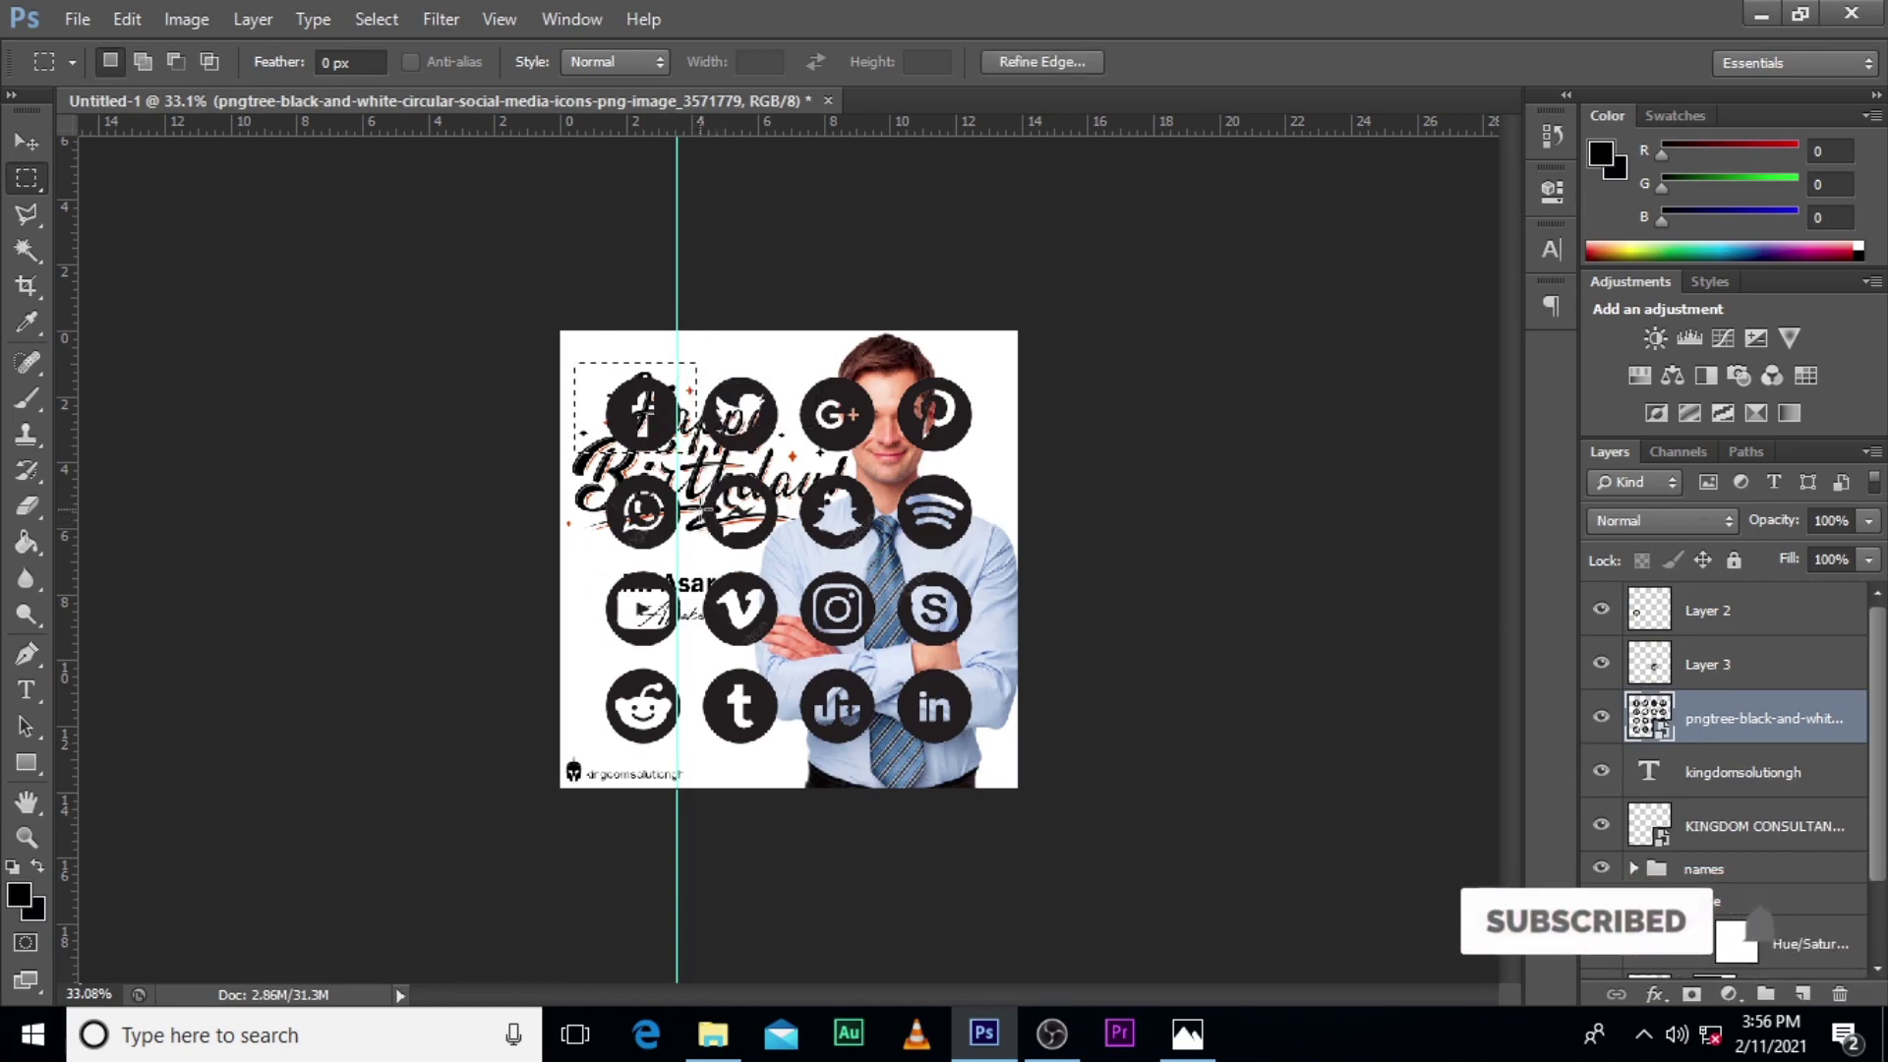
{"action": "key", "text": "ctrl"}
{"action": "key", "text": "ctrl+j"}
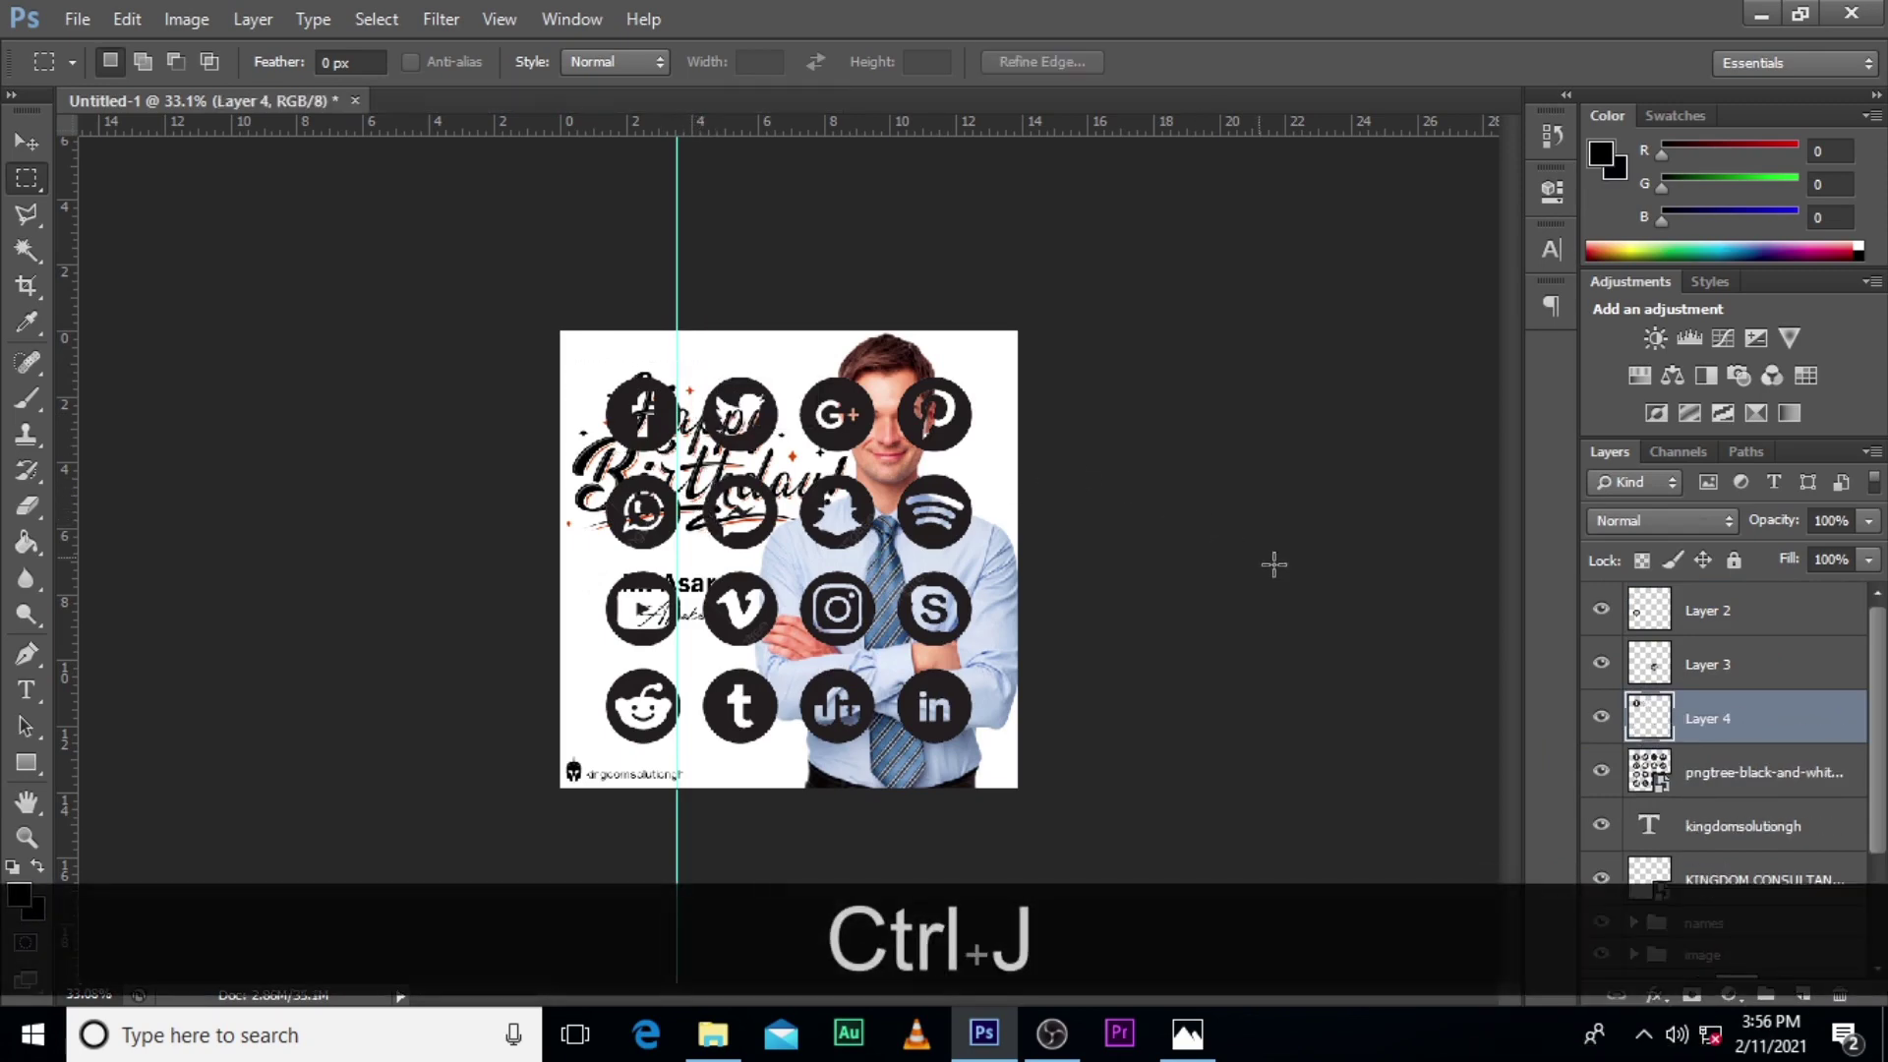
{"action": "left_click", "coordinate": [1690, 765]}
{"action": "key", "text": "Delete"}
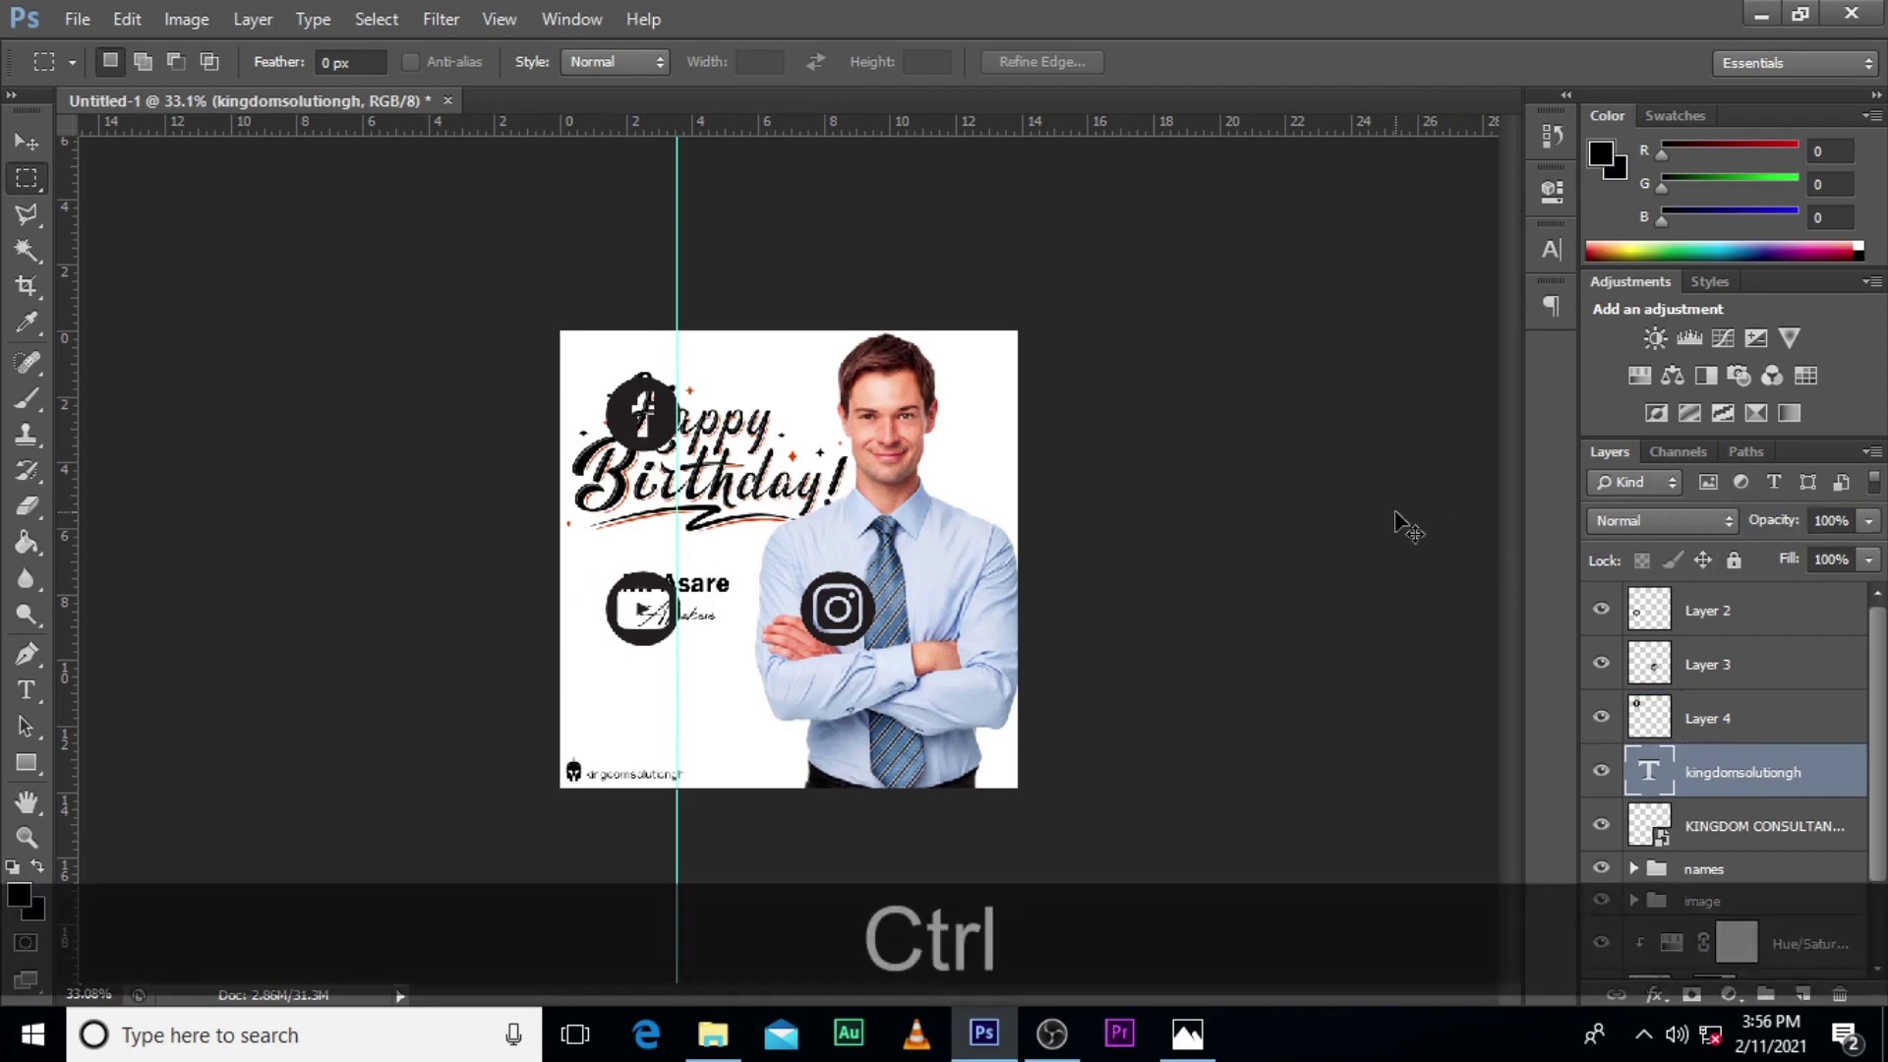
Move the Instagram icon horizontally onto the YouTube icon over the celebrant's name.
{"action": "key", "text": "ctrl+="}
{"action": "key", "text": "ctrl+="}
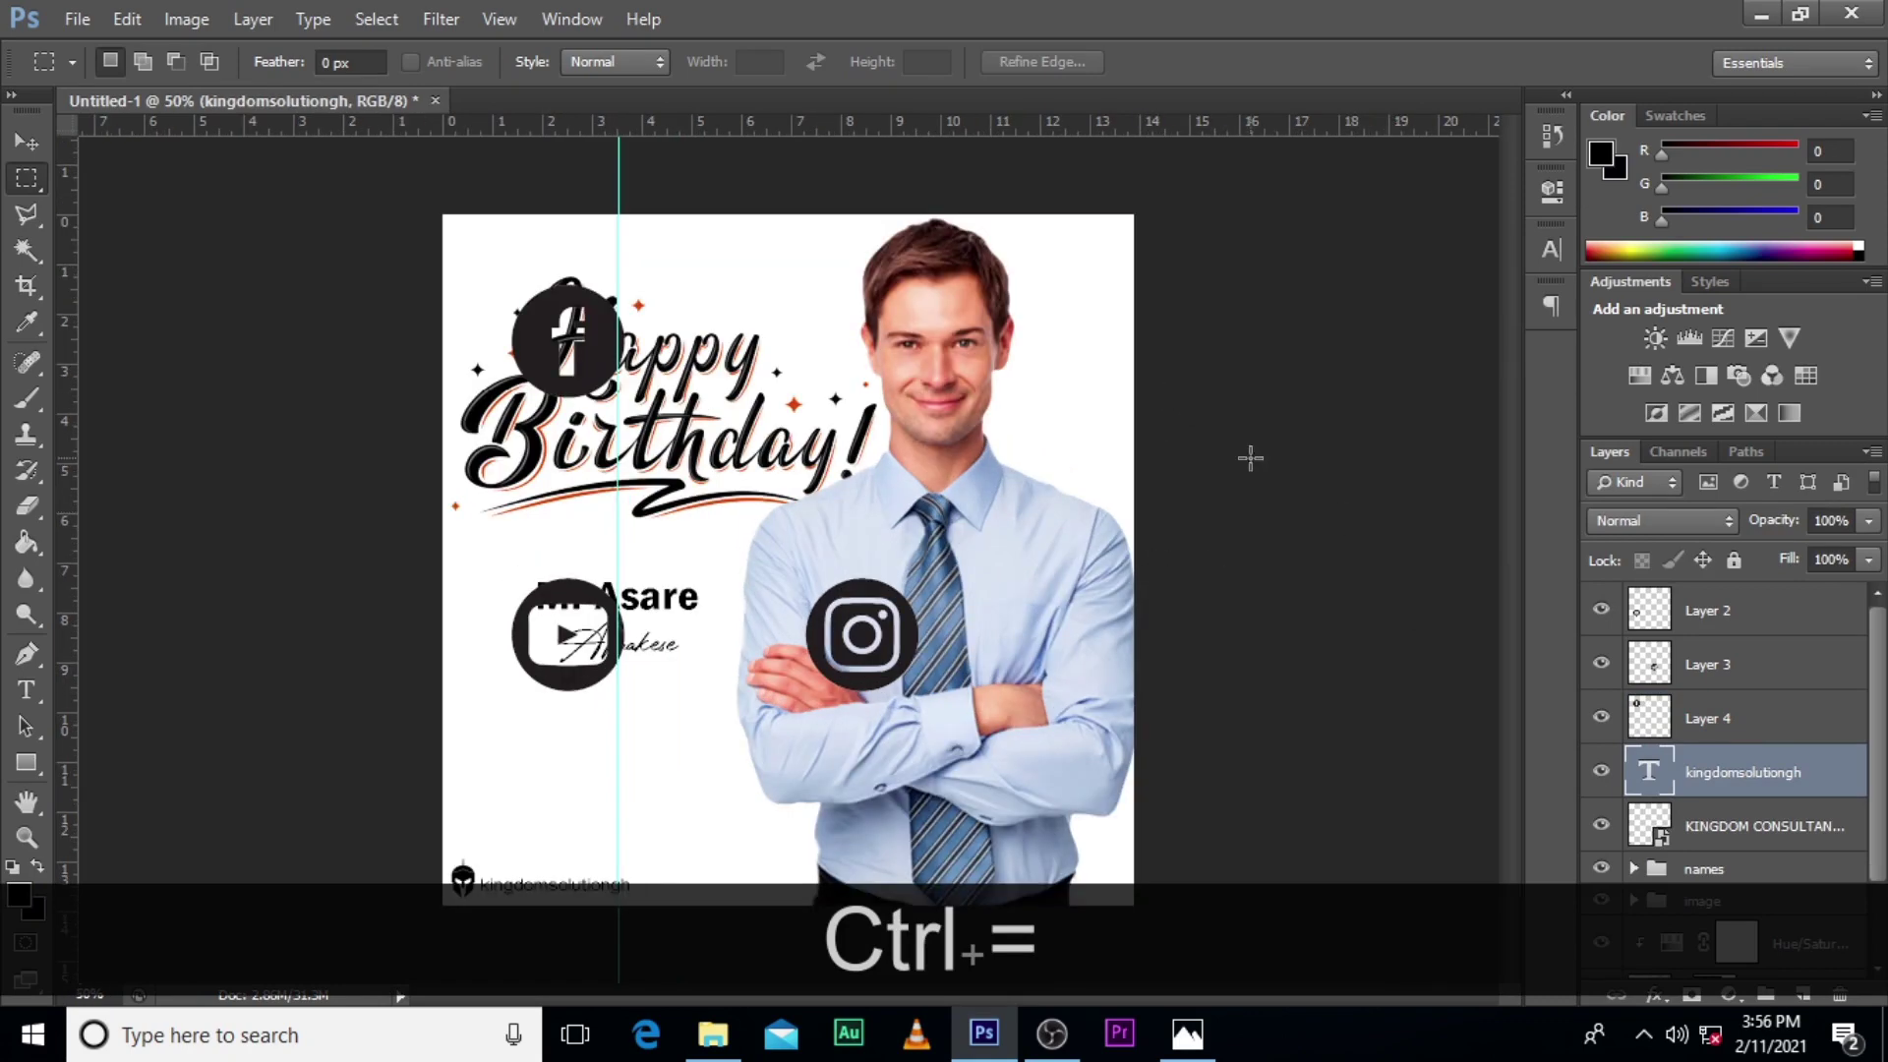
{"action": "key", "text": "v"}
{"action": "left_click", "coordinate": [1685, 667]}
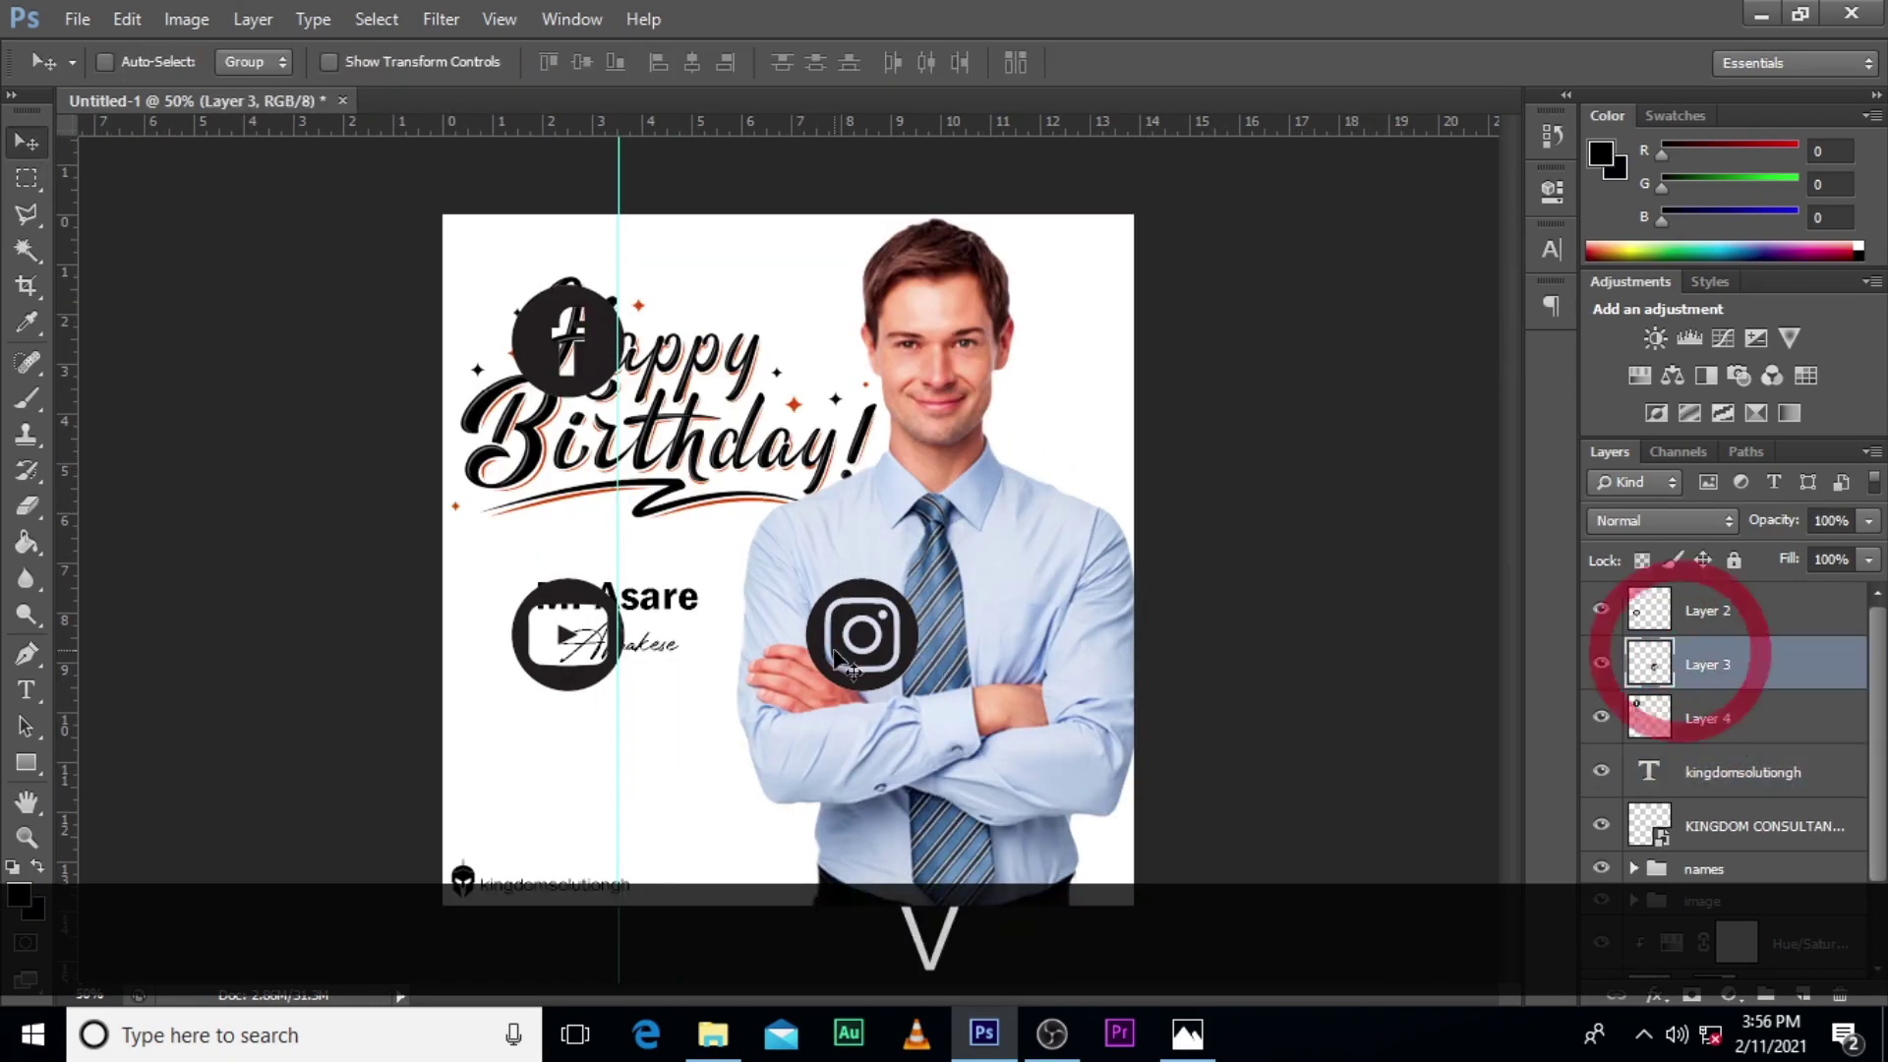
{"action": "left_click_drag", "start_coordinate": [563, 659], "coordinate": [274, 657]}
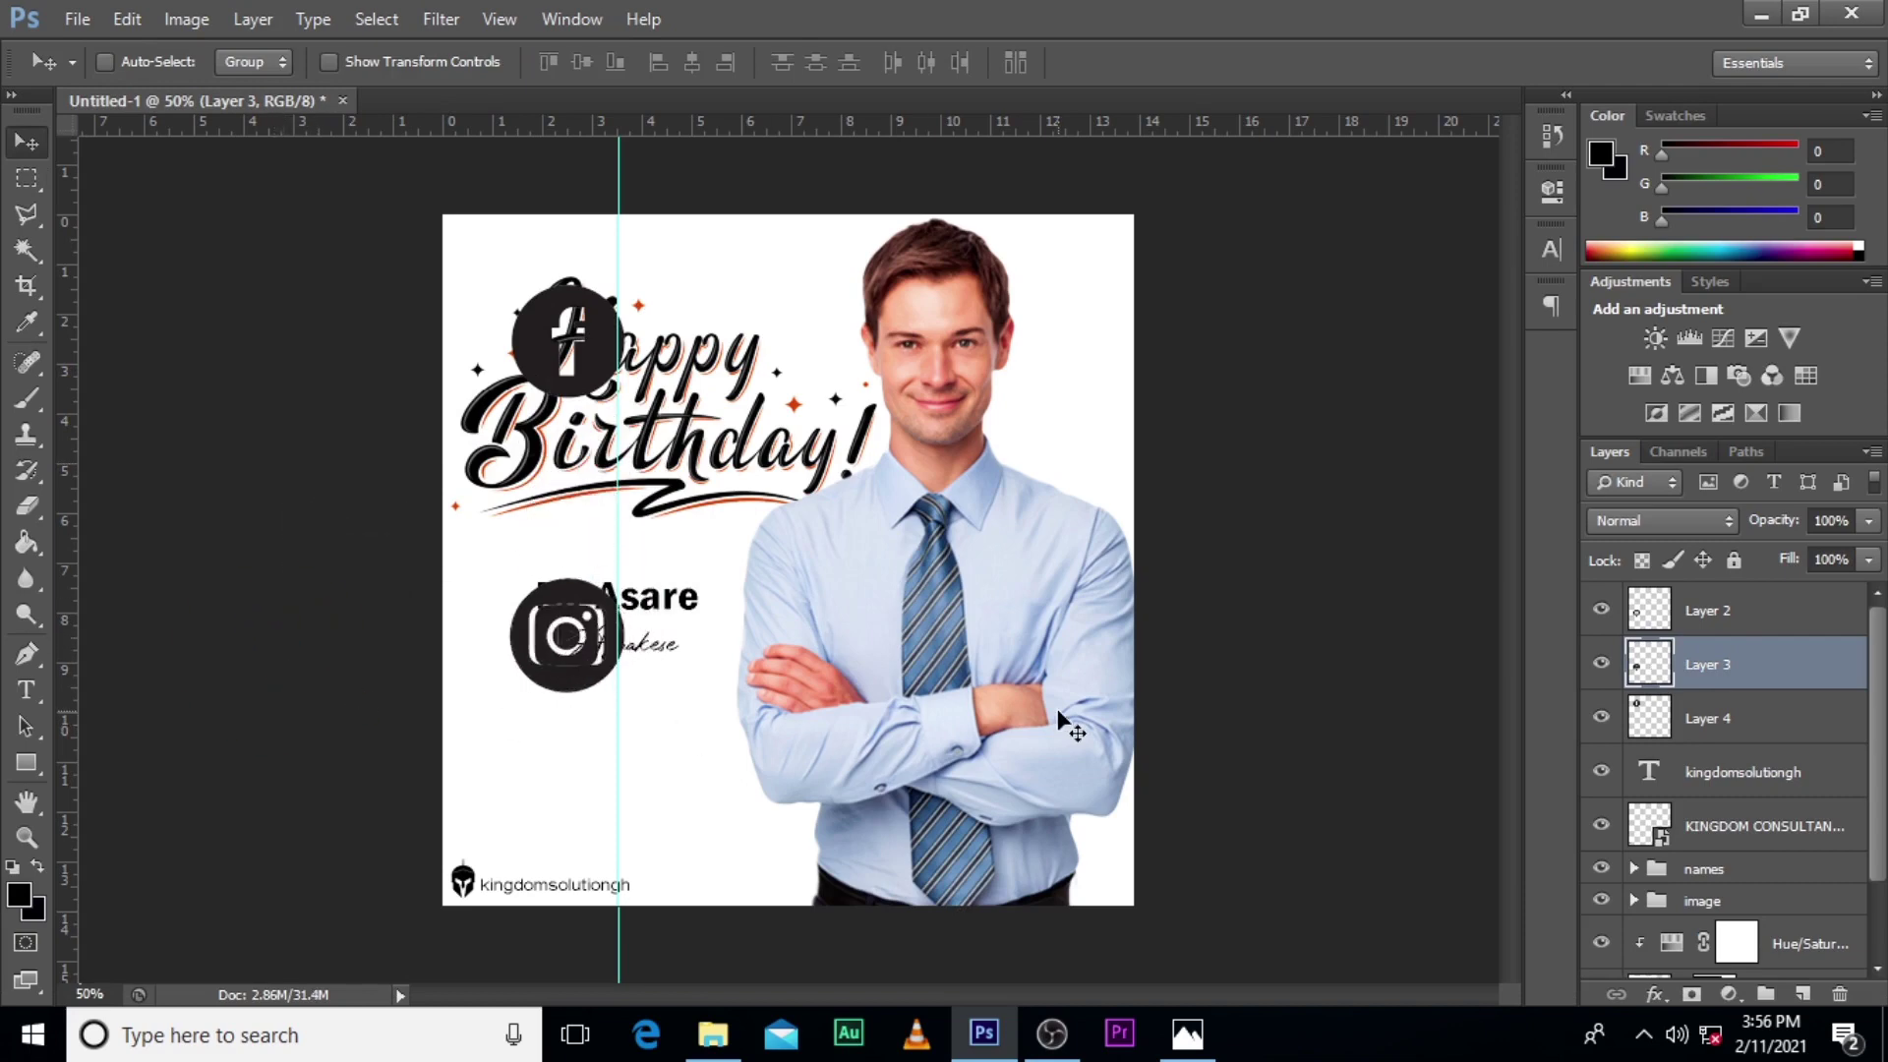
Nudge the Instagram icon to align it exactly over the YouTube icon.
{"action": "key", "text": "Left"}
{"action": "key", "text": "Left"}
{"action": "key", "text": "Right"}
{"action": "key", "text": "Right"}
{"action": "key", "text": "Right"}
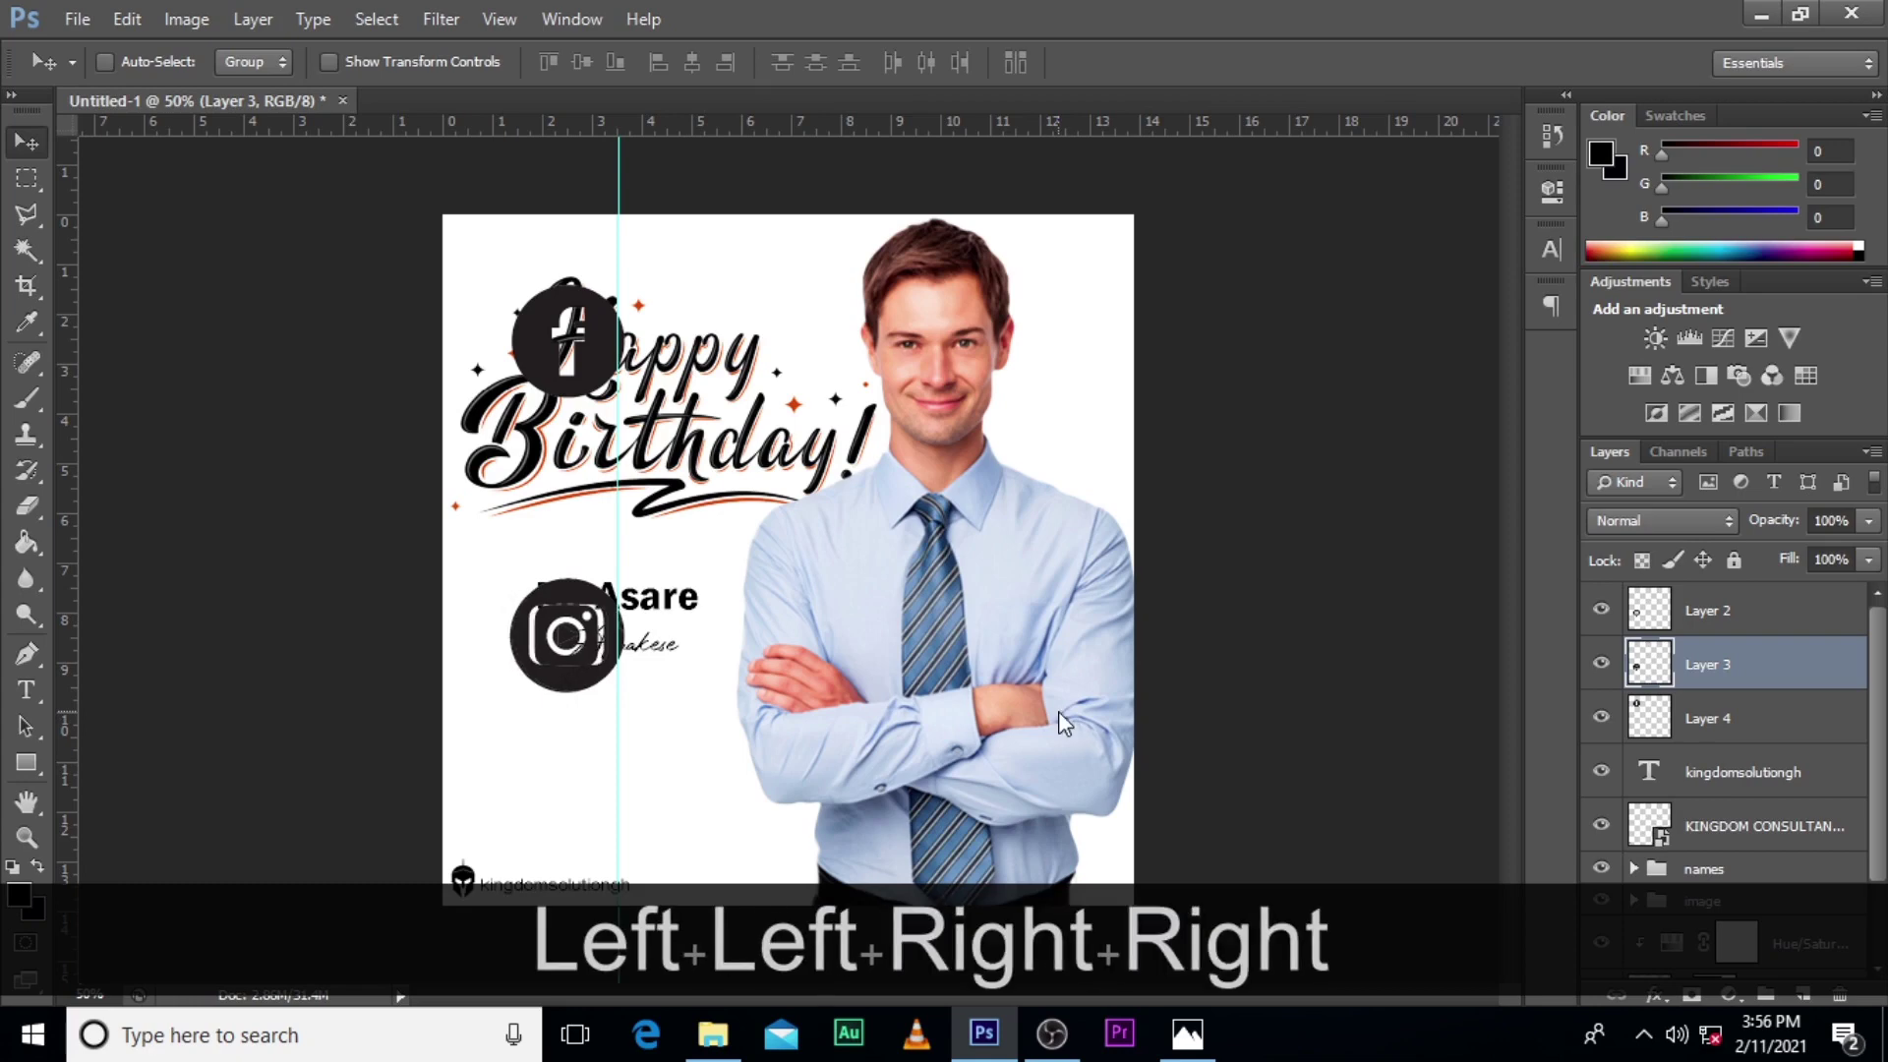
{"action": "key", "text": "Right"}
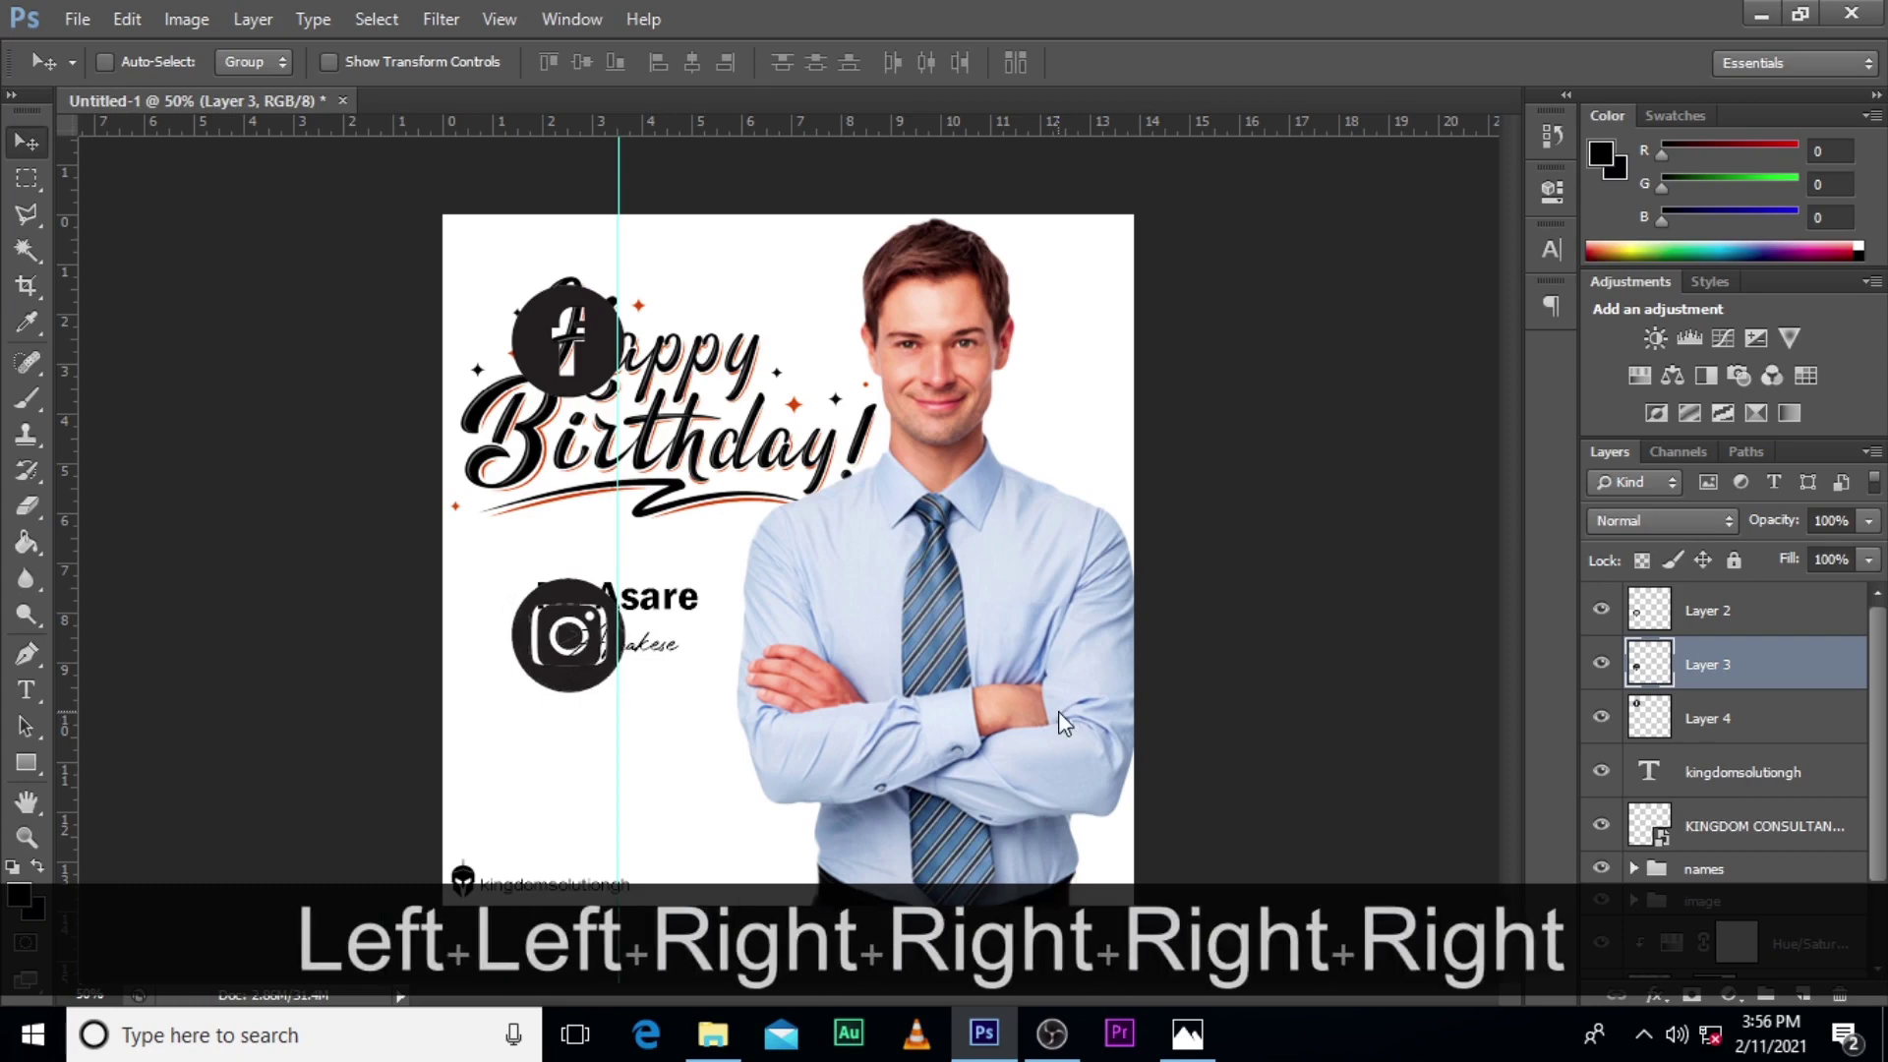
{"action": "key", "text": "Left"}
{"action": "key", "text": "Down"}
{"action": "key", "text": "Up"}
{"action": "key", "text": "Up"}
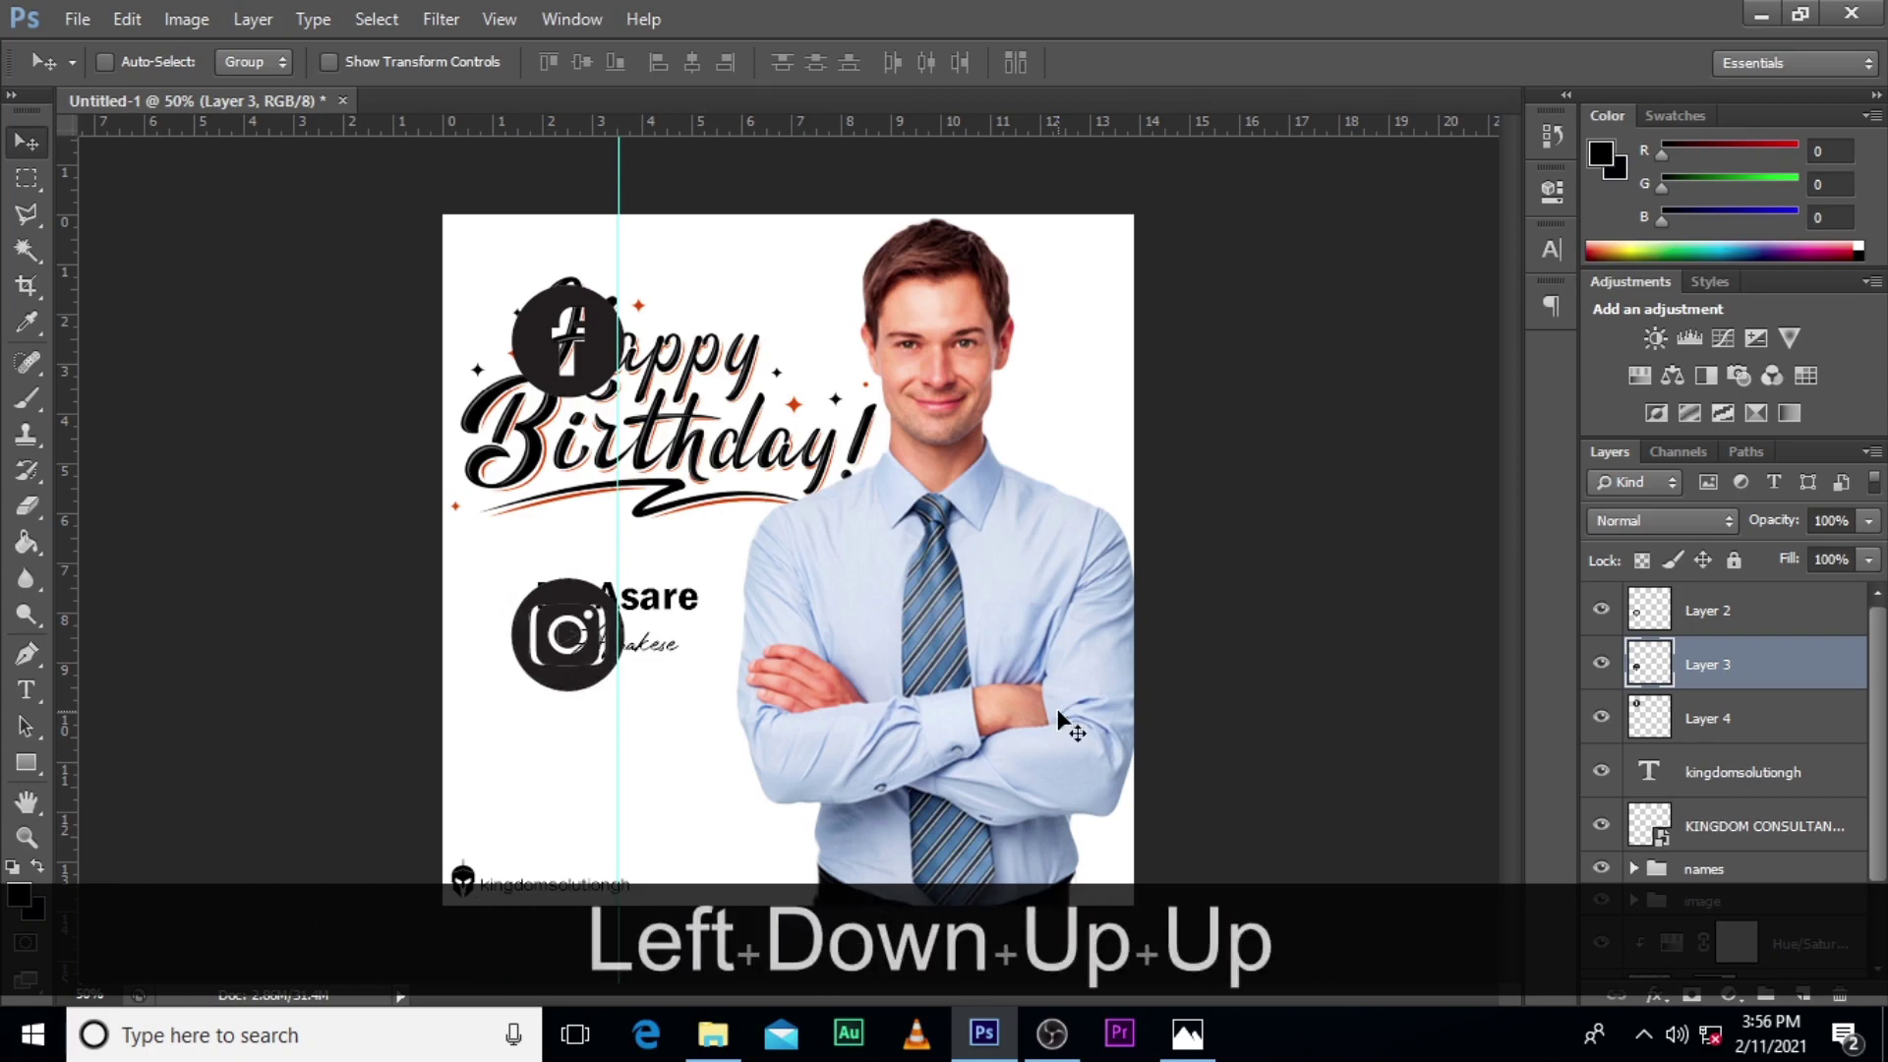
Fine-tune the Instagram icon's vertical alignment with the YouTube icon.
{"action": "key", "text": "Up"}
{"action": "key", "text": "Down"}
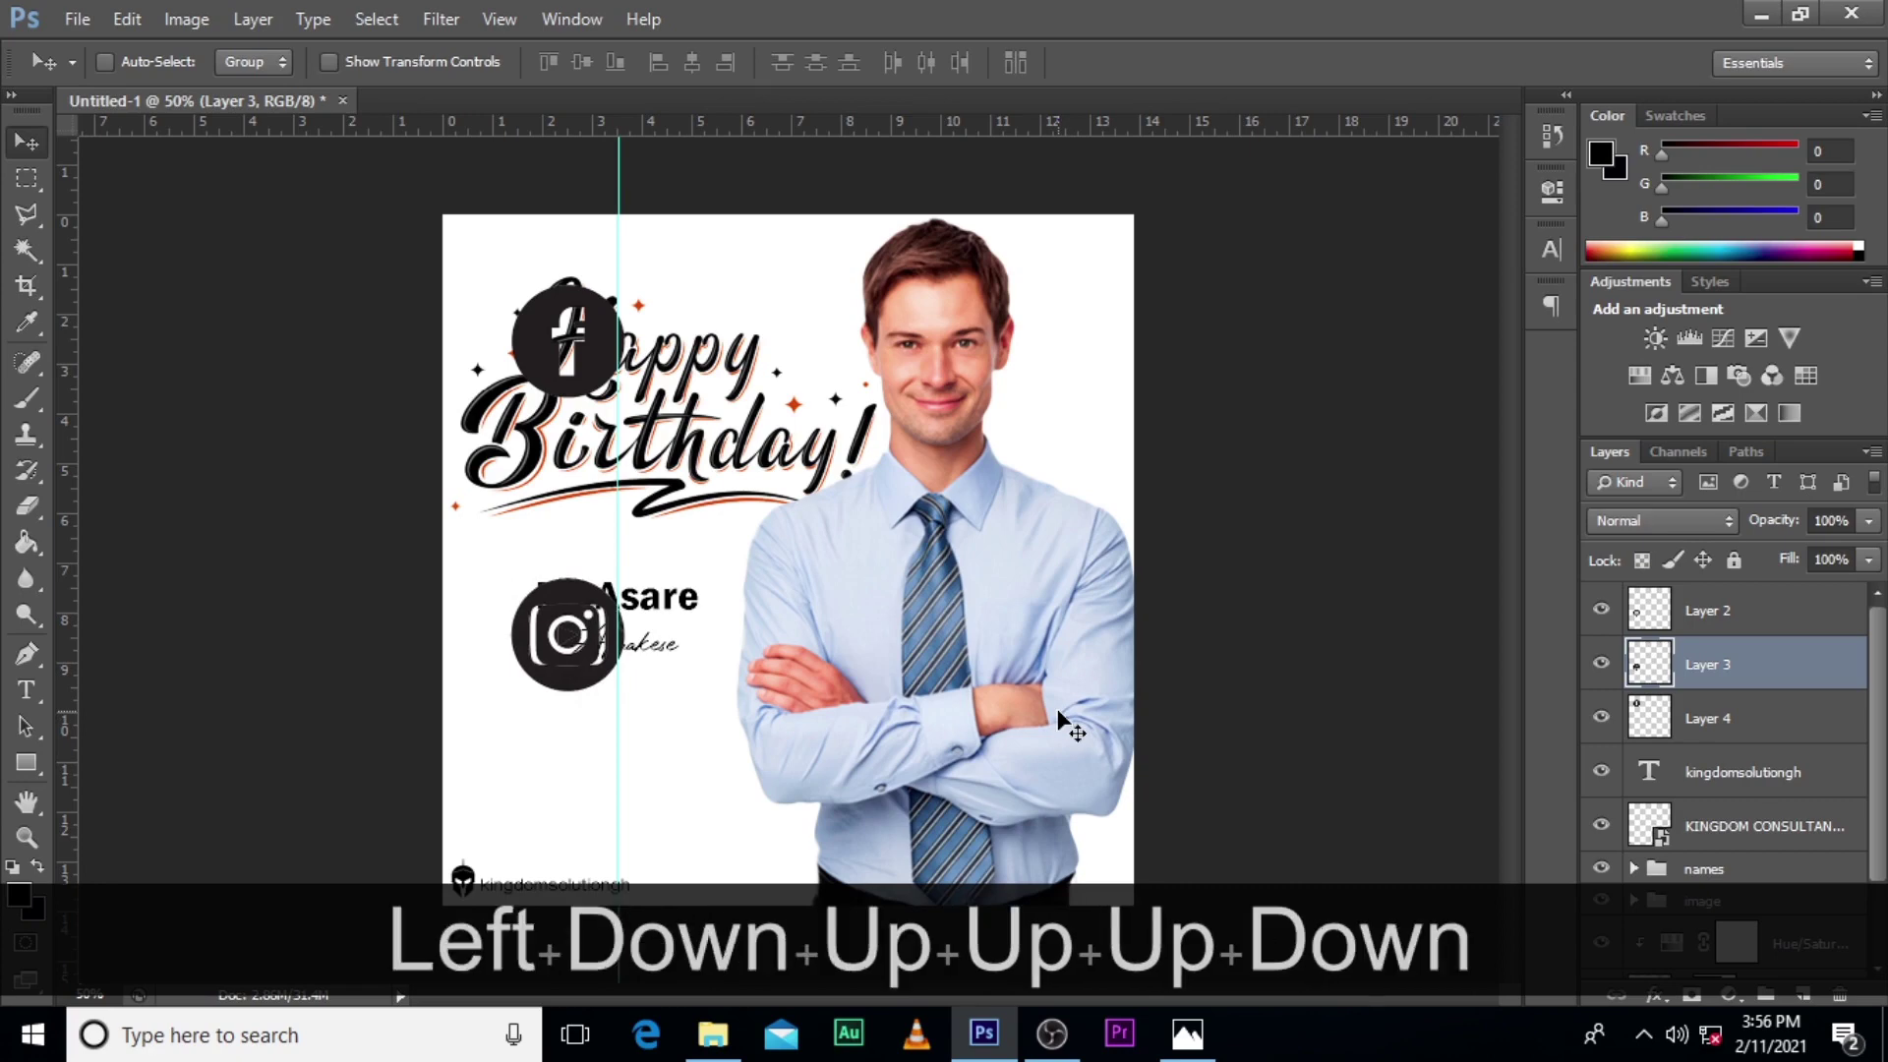
{"action": "key", "text": "Down"}
{"action": "key", "text": "Up"}
{"action": "key", "text": "Down"}
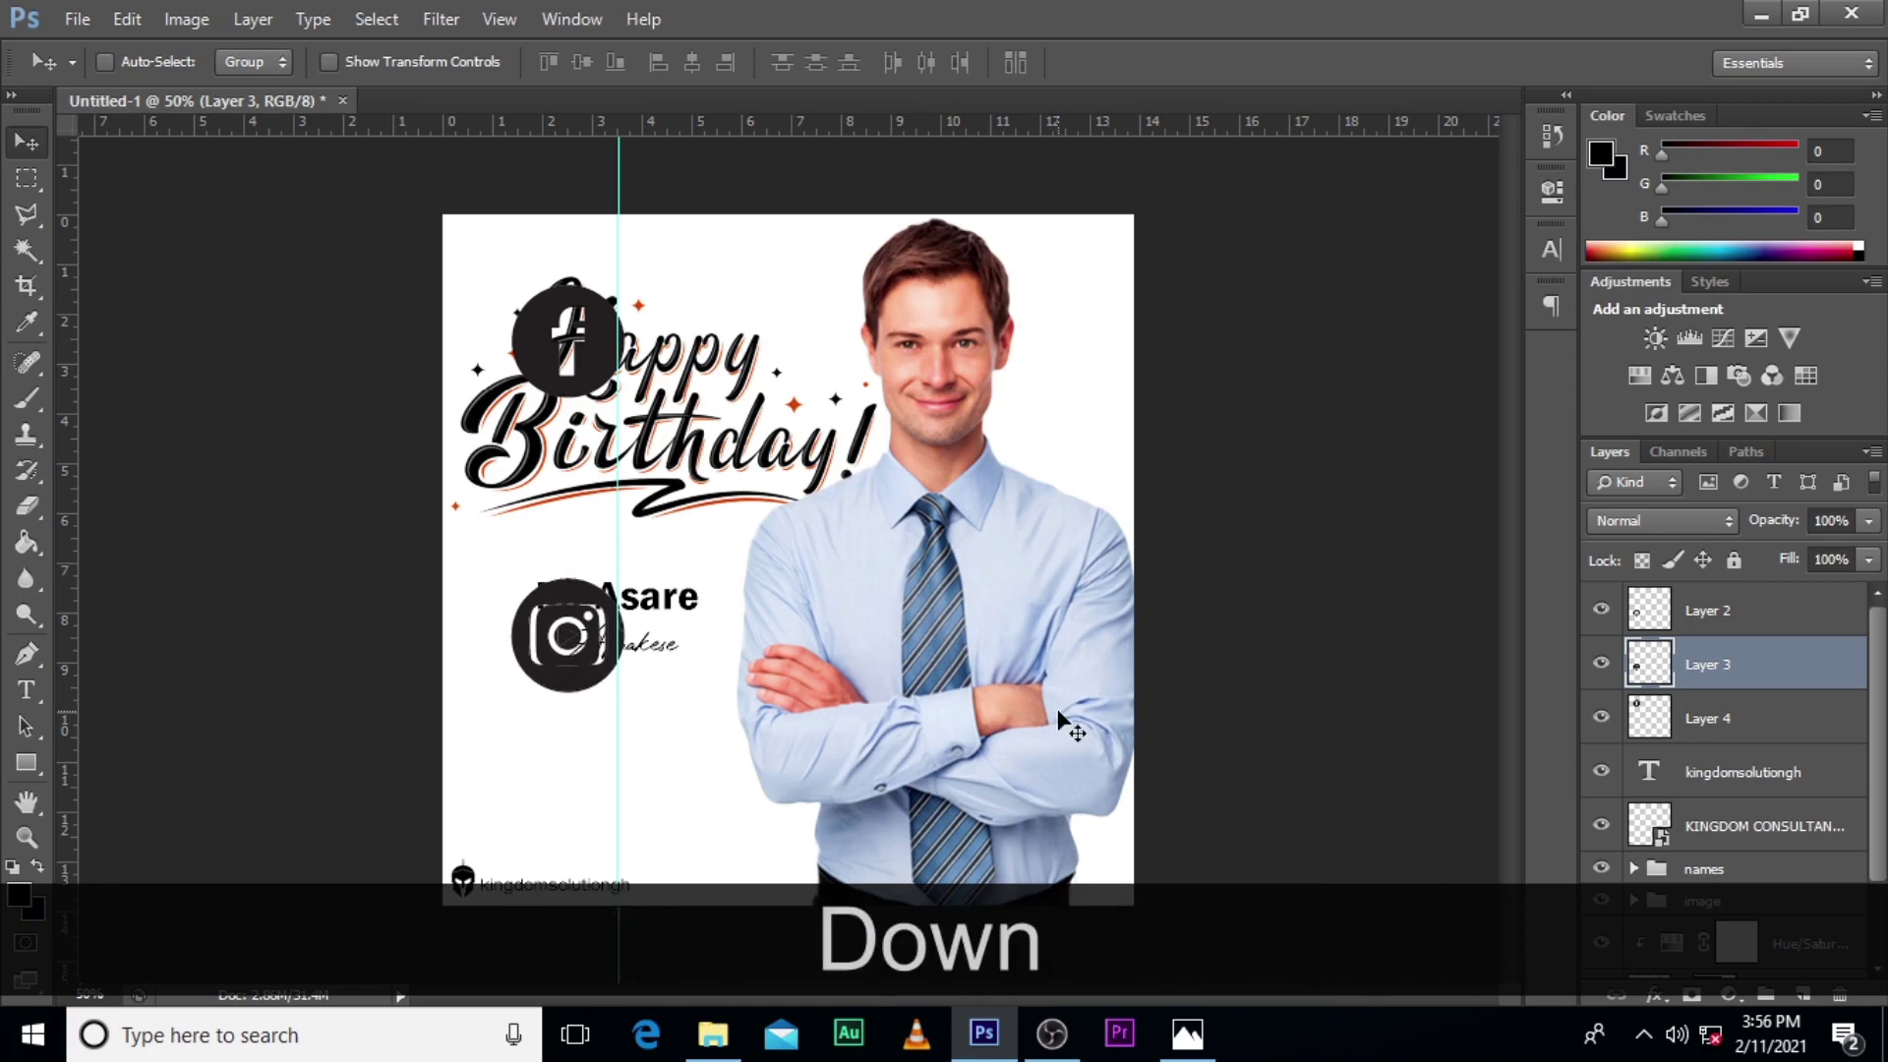
{"action": "key", "text": "Up"}
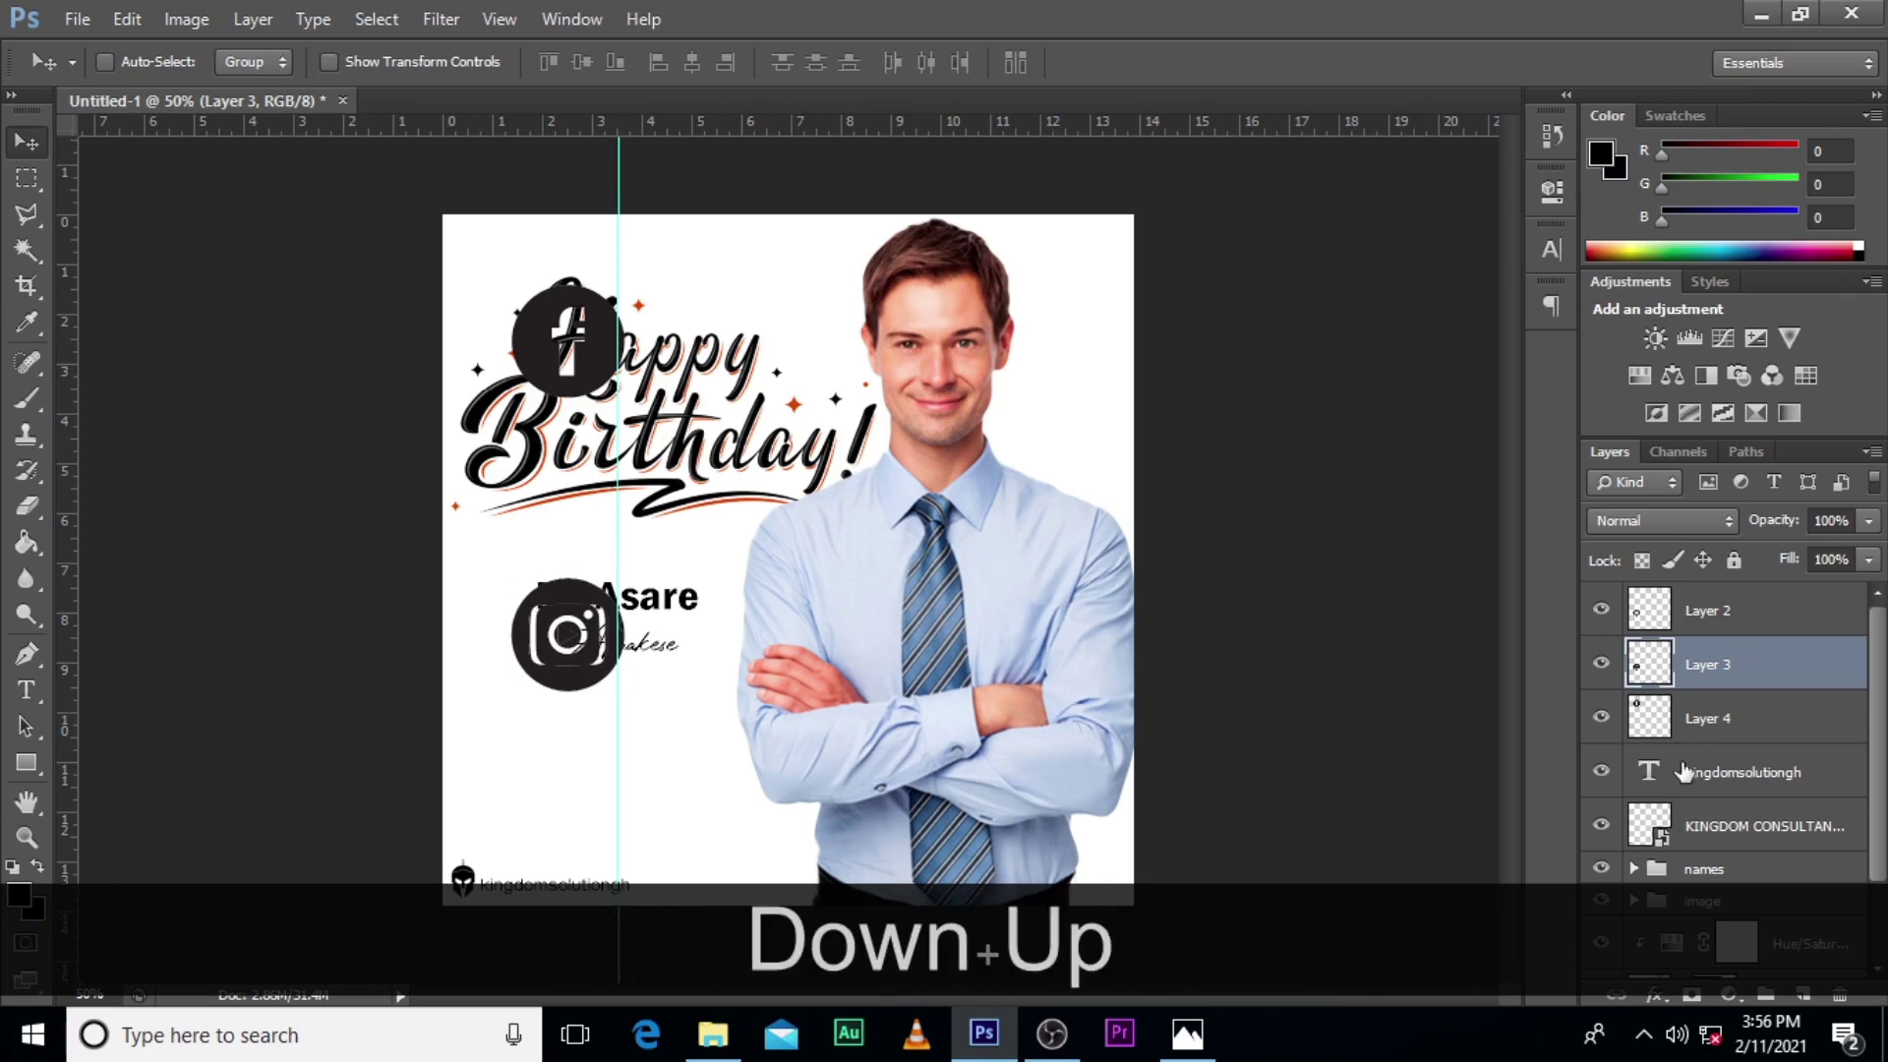
Move the Facebook icon down onto the stacked YouTube and Instagram icons and nudge it into exact alignment.
{"action": "left_click", "coordinate": [1703, 723]}
{"action": "left_click_drag", "start_coordinate": [568, 359], "coordinate": [571, 657]}
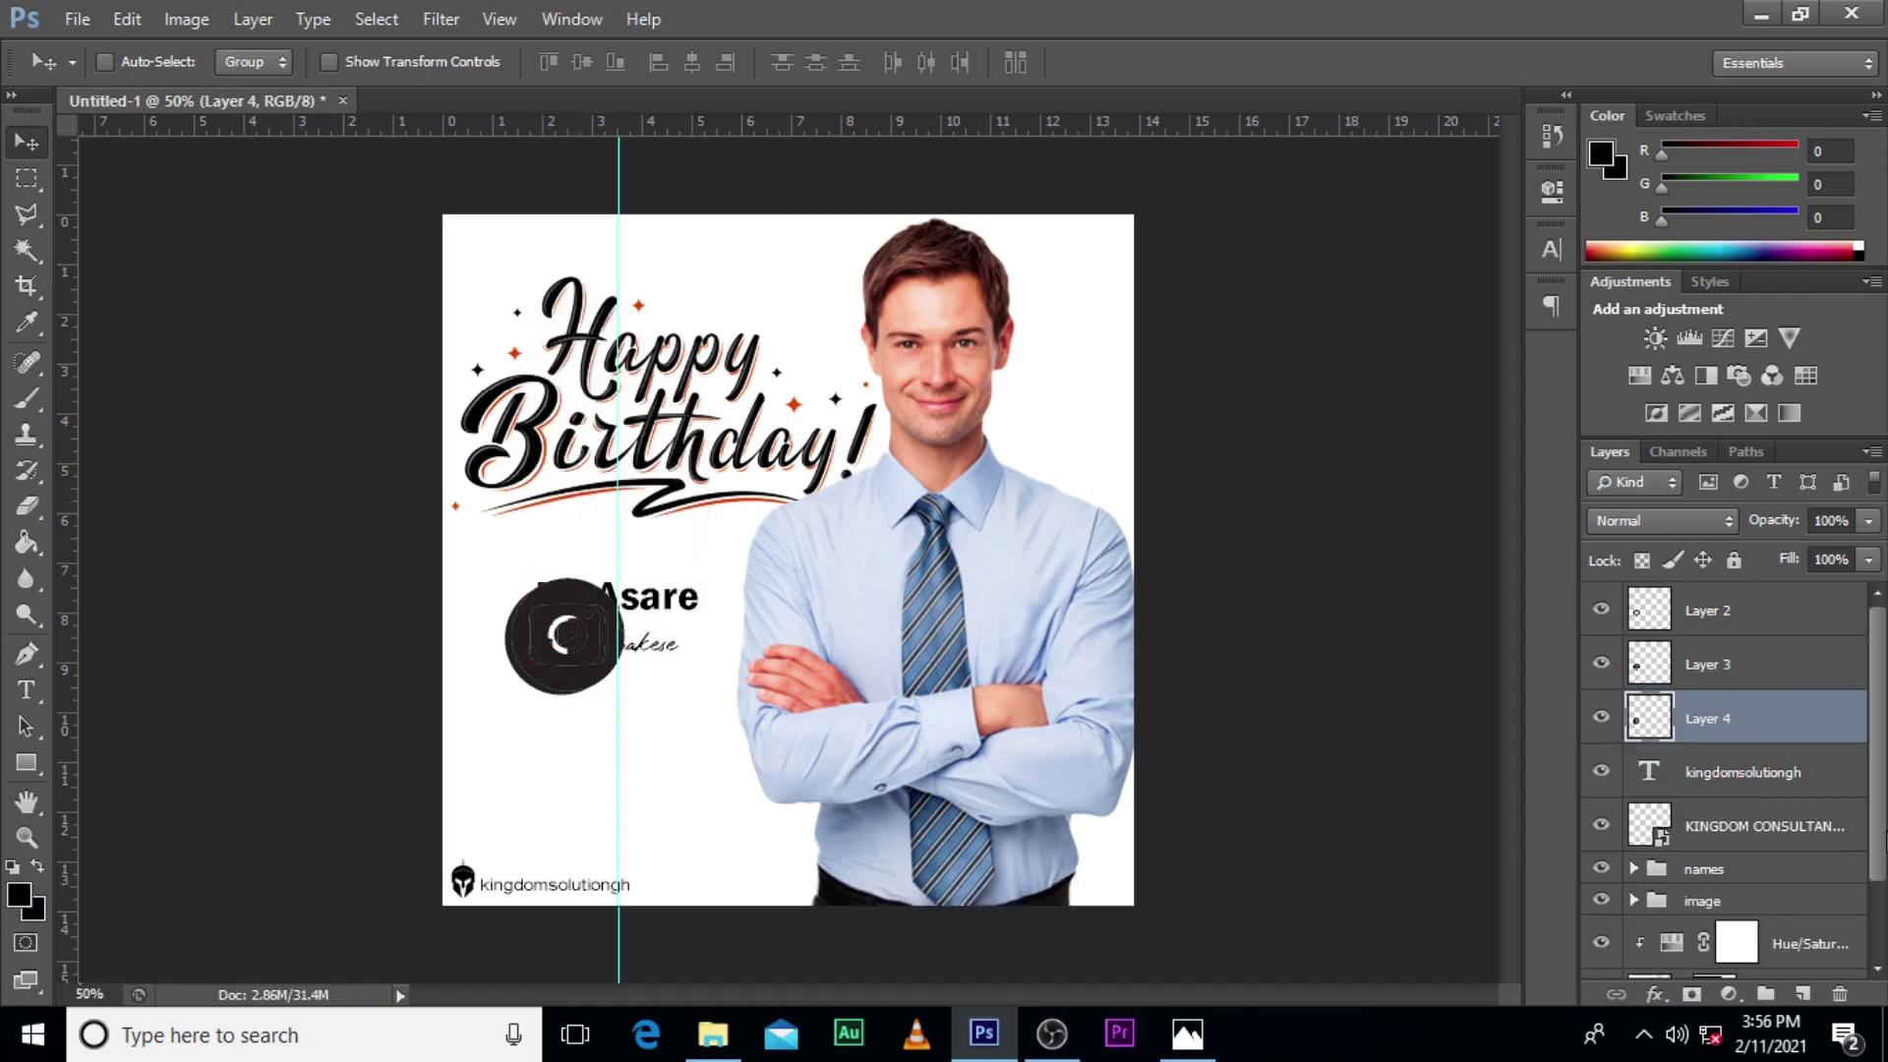
{"action": "key", "text": "Up"}
{"action": "key", "text": "Up"}
{"action": "key", "text": "Right"}
{"action": "key", "text": "Right"}
{"action": "key", "text": "Right"}
{"action": "key", "text": "Right"}
{"action": "key", "text": "Right"}
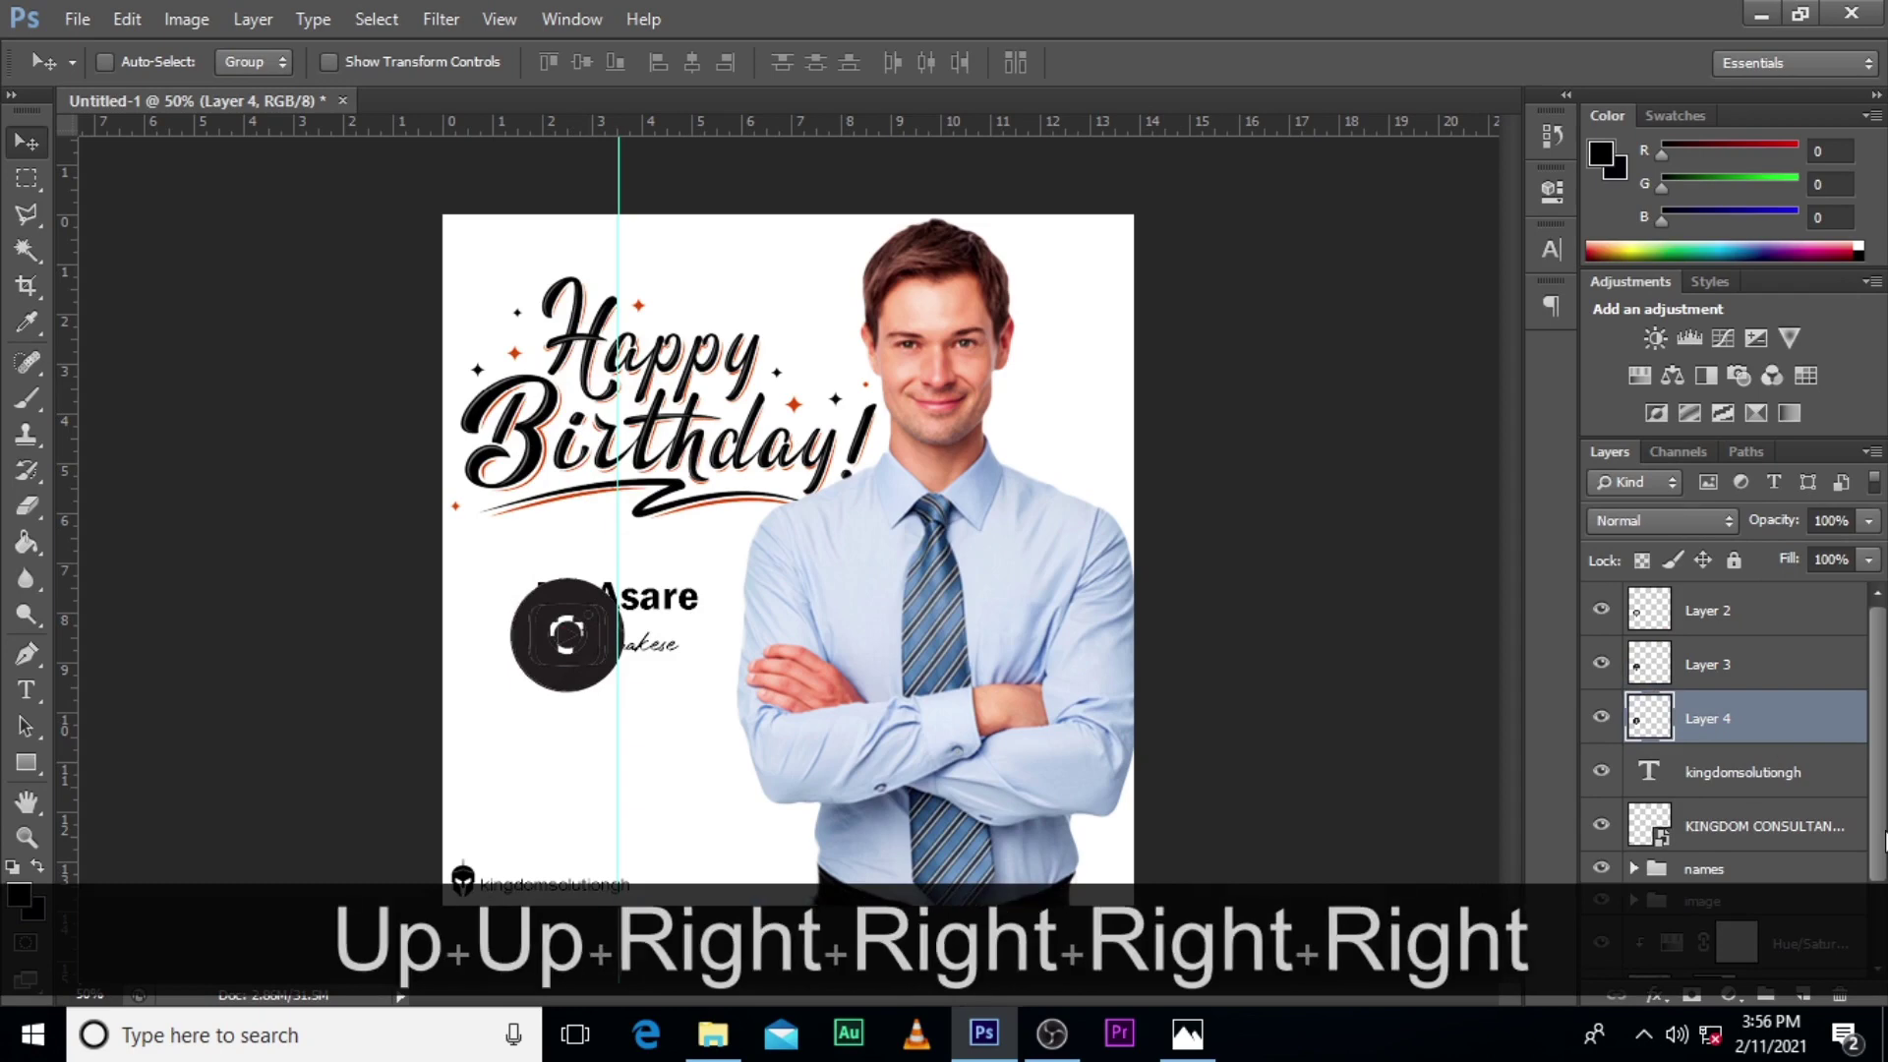
{"action": "key", "text": "Left"}
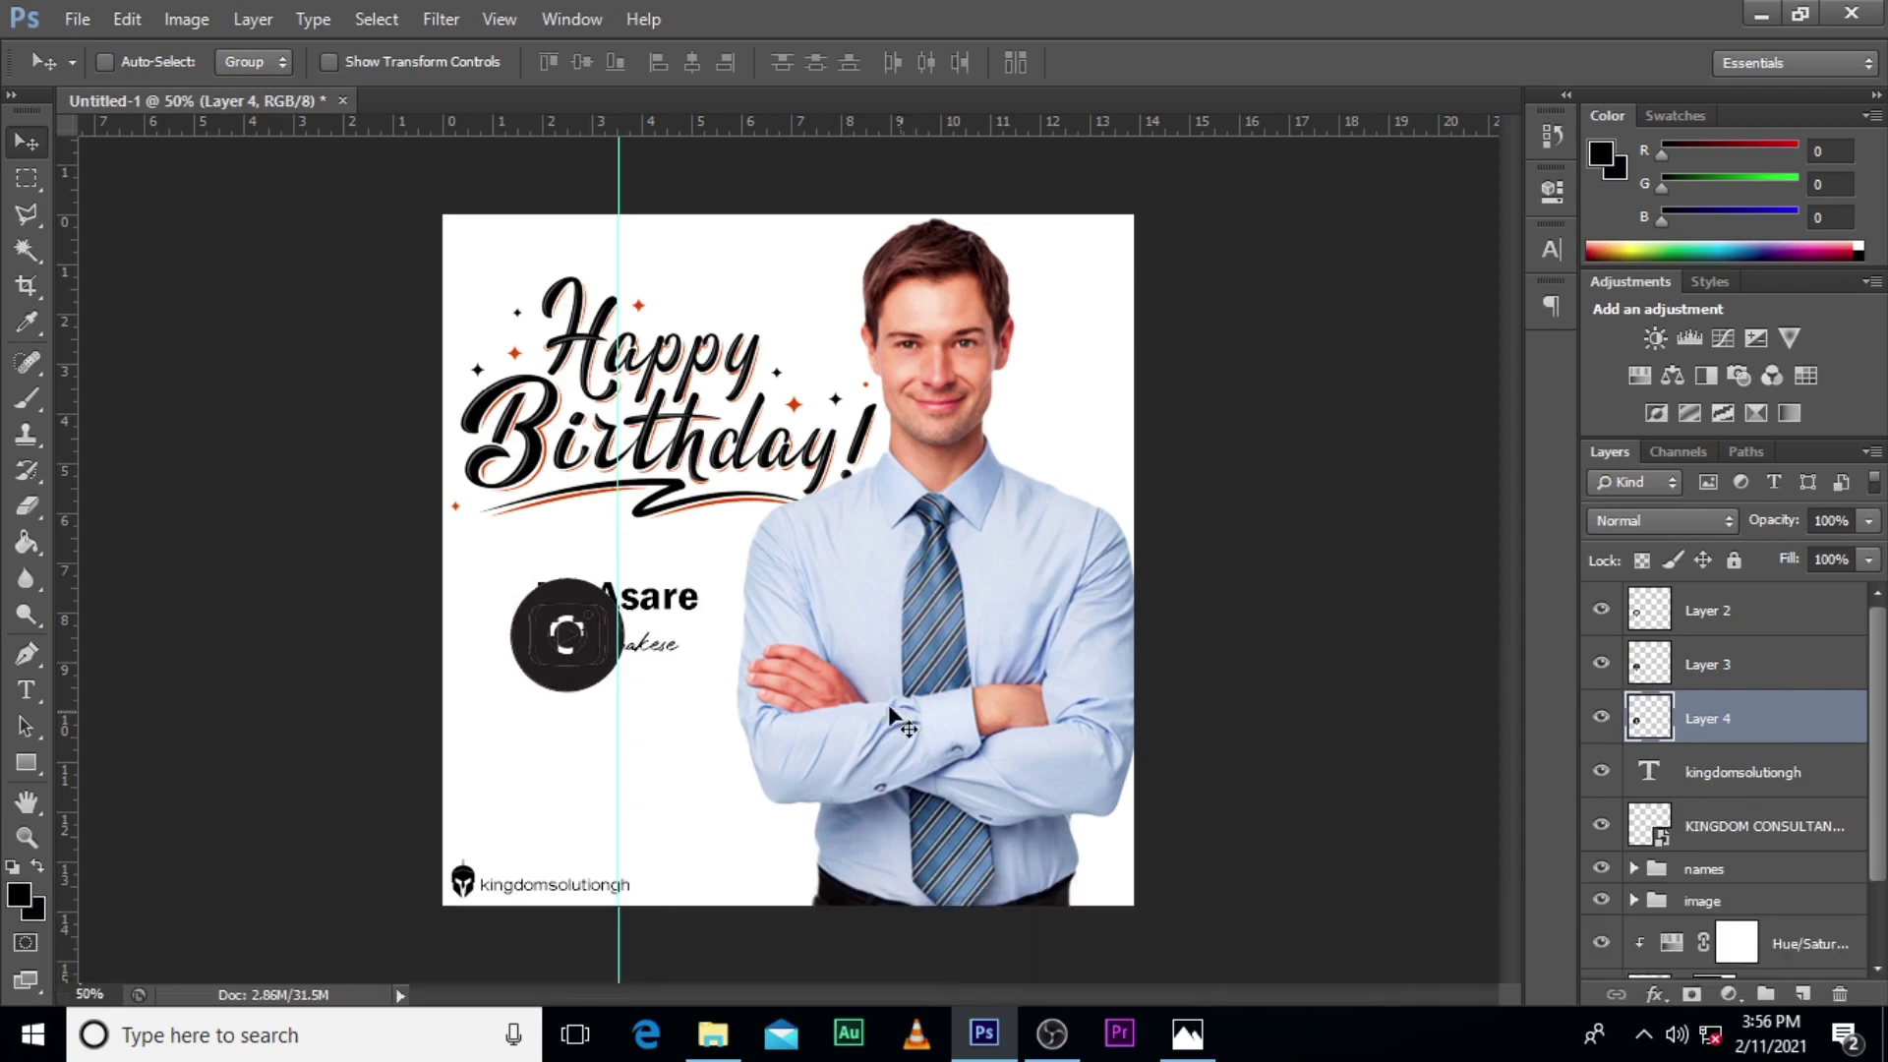
Spread the Facebook and Instagram icons horizontally into an evenly spaced row beside the YouTube icon.
{"action": "left_click_drag", "start_coordinate": [555, 649], "coordinate": [799, 644]}
{"action": "left_click", "coordinate": [1692, 660]}
{"action": "key", "text": "shift"}
{"action": "key", "text": "Left"}
{"action": "key", "text": "Left"}
{"action": "key", "text": "Right"}
{"action": "key", "text": "Right"}
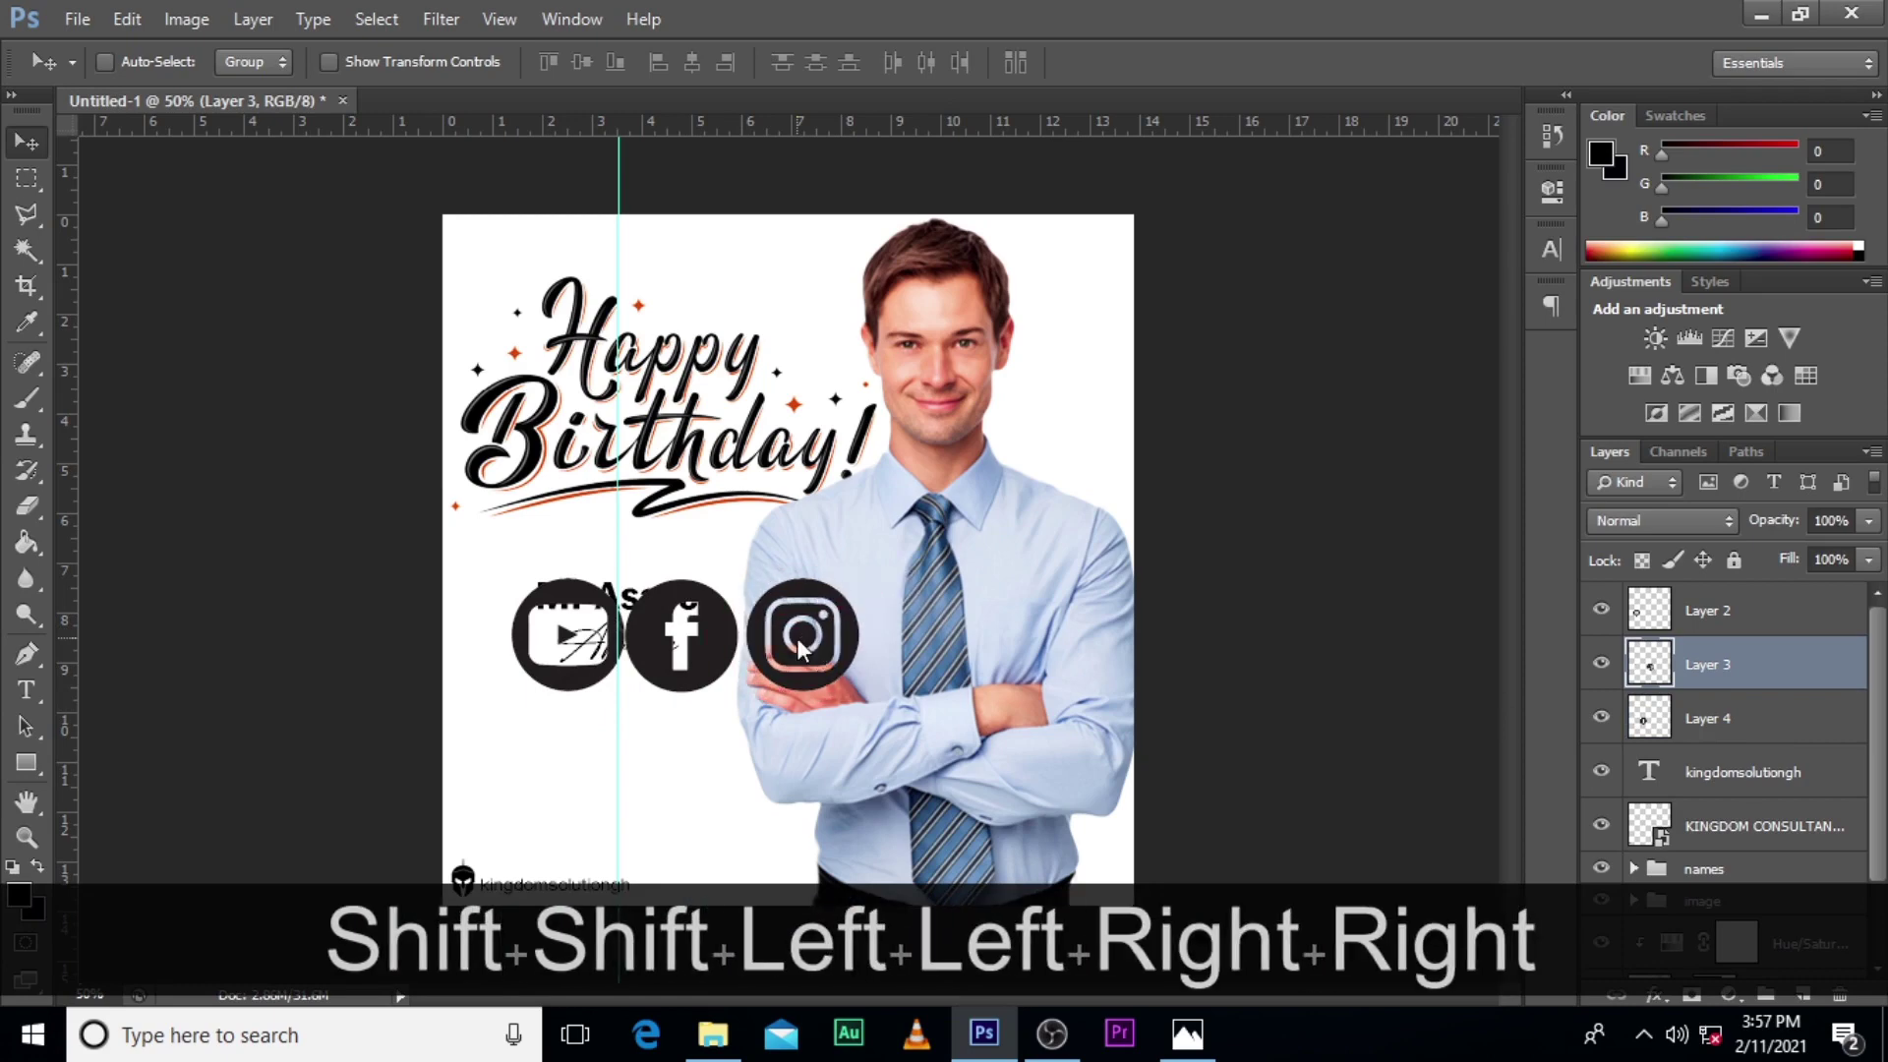
{"action": "left_click", "coordinate": [1716, 722], "text": "ctrl"}
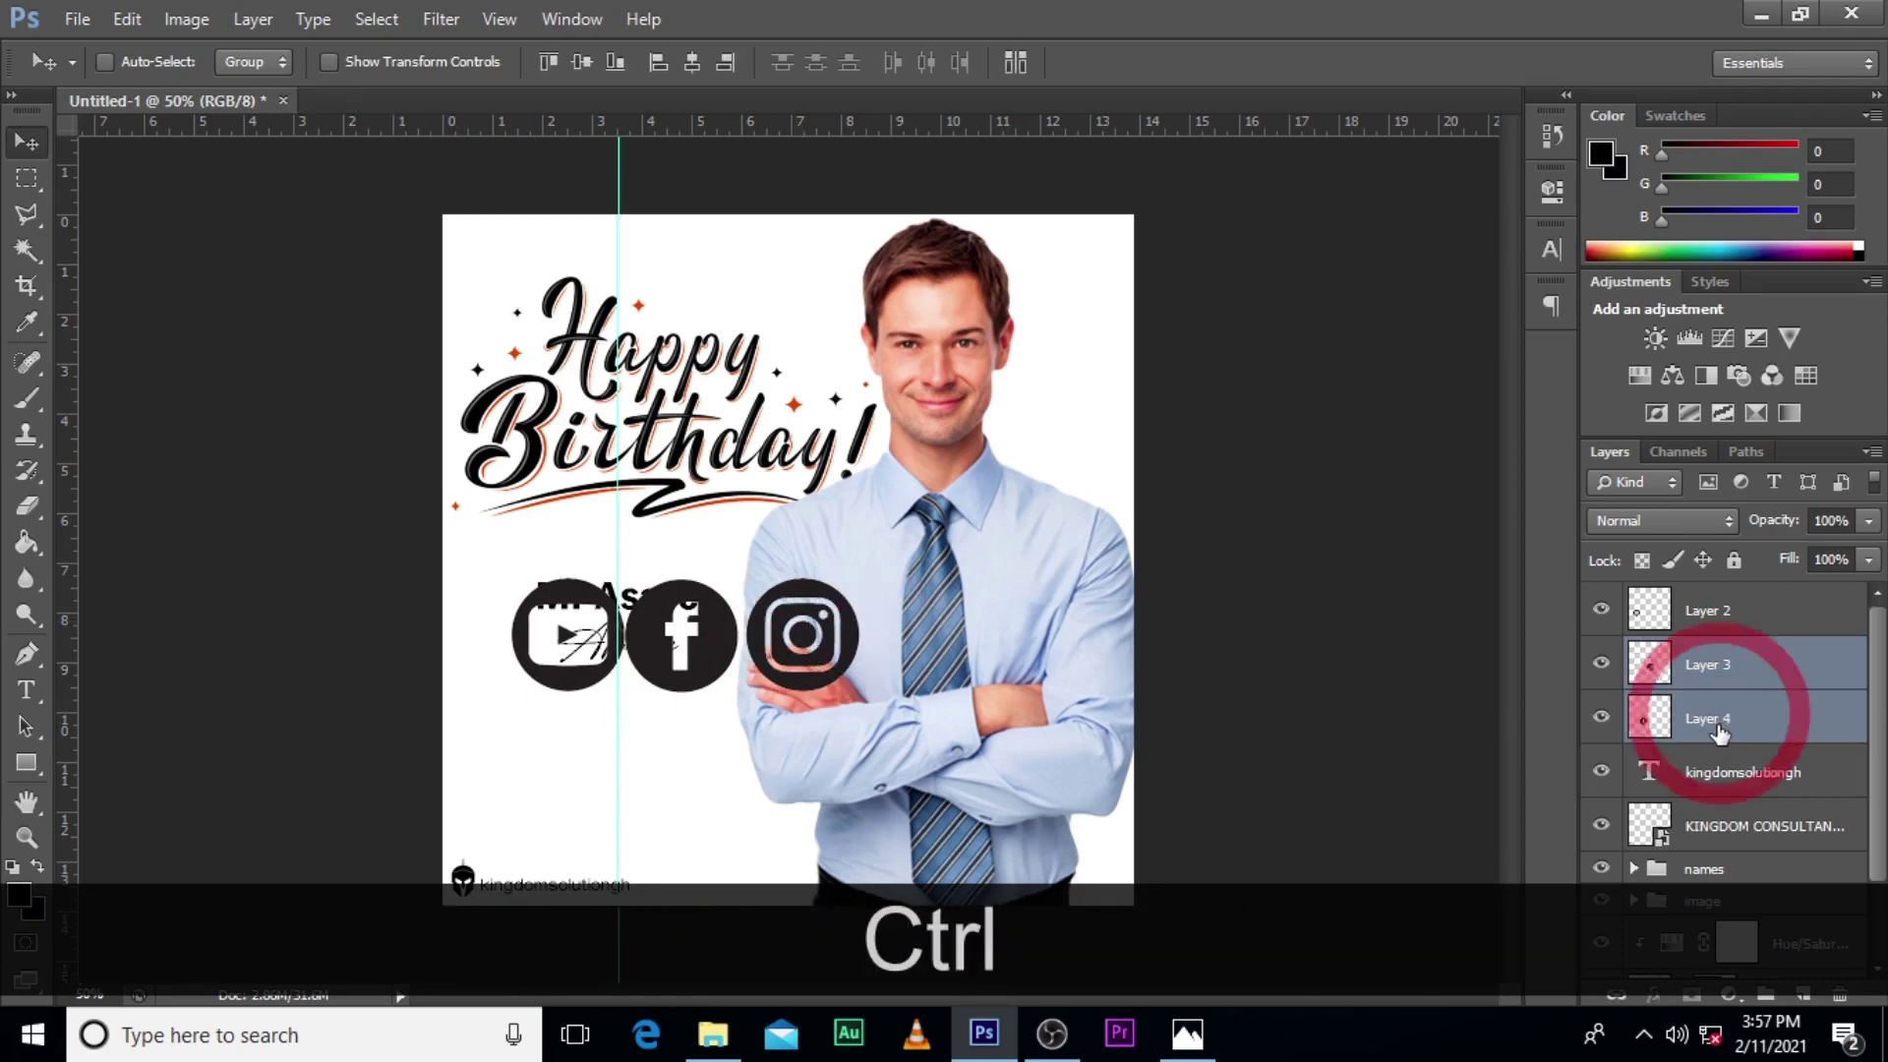
{"action": "key", "text": "ctrl+shift+Right"}
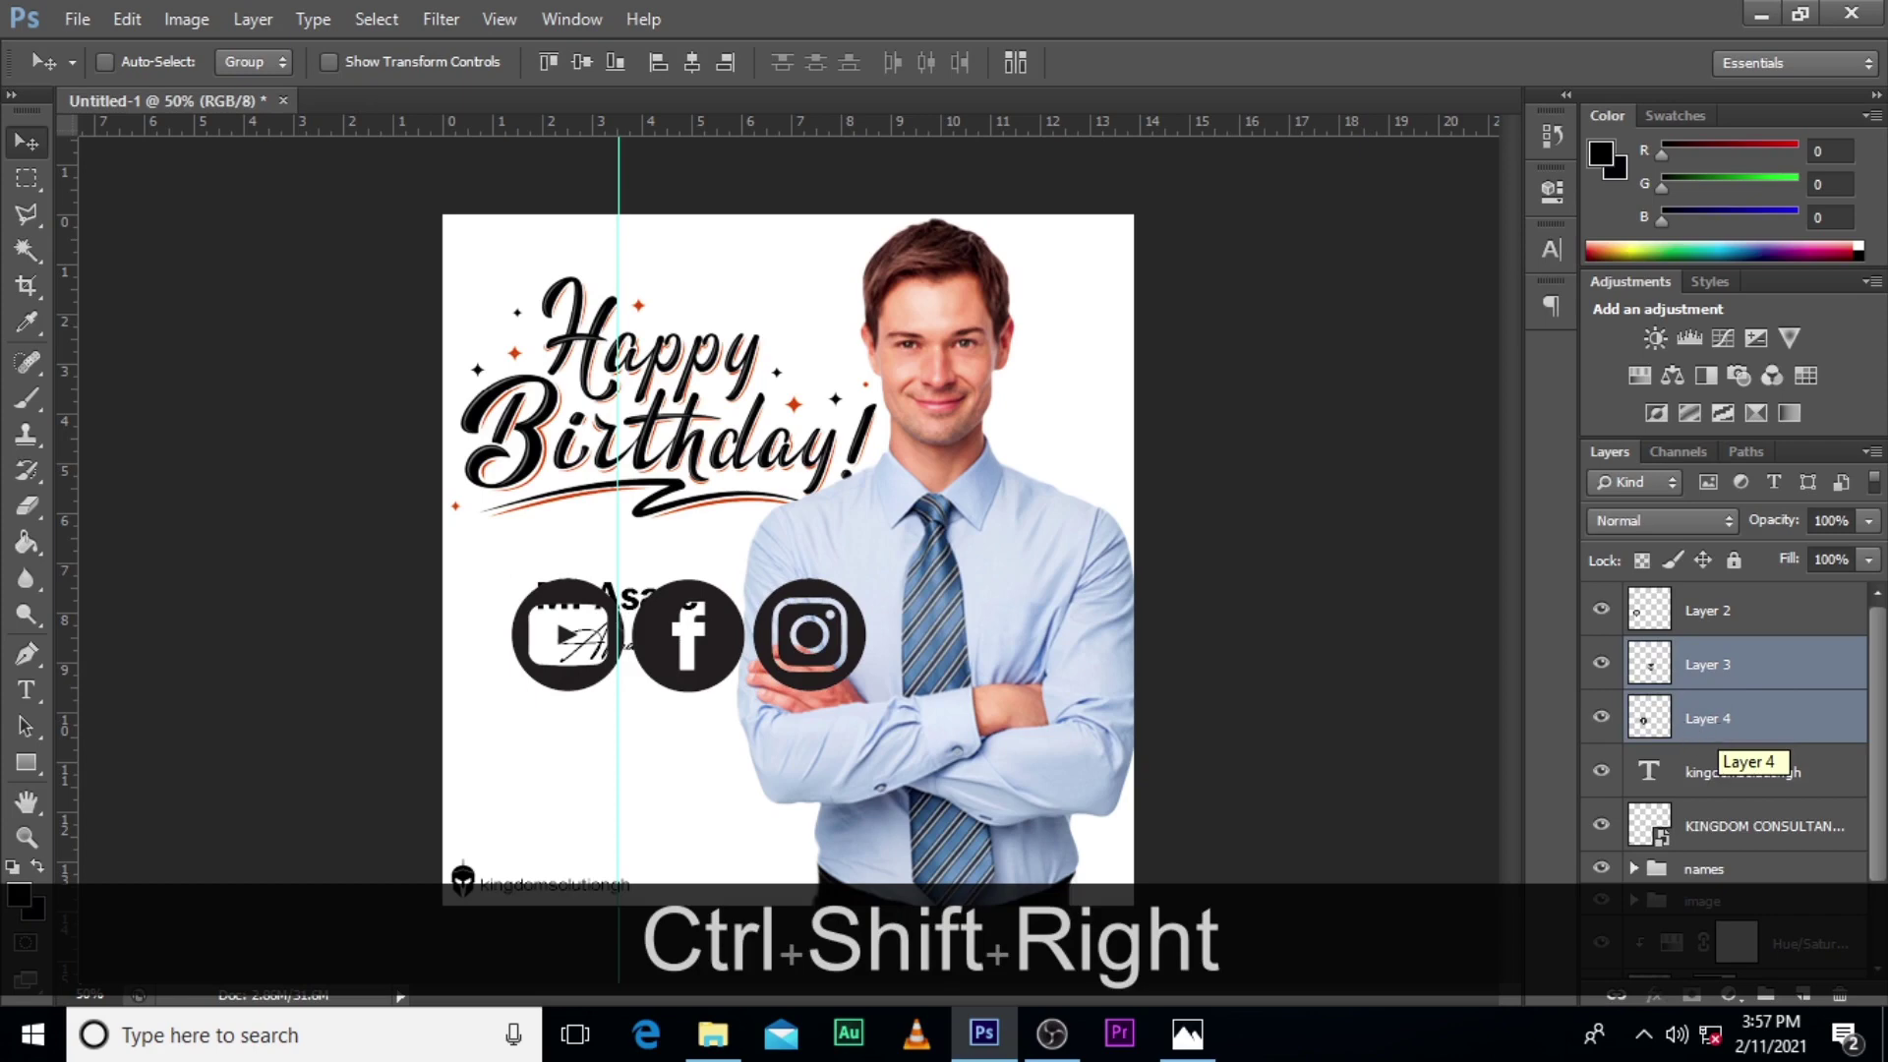
Scale the three social media icons down together, proportionally about their centre, to a tiny row.
{"action": "left_click", "coordinate": [1733, 608], "text": "ctrl"}
{"action": "key", "text": "ctrl+t"}
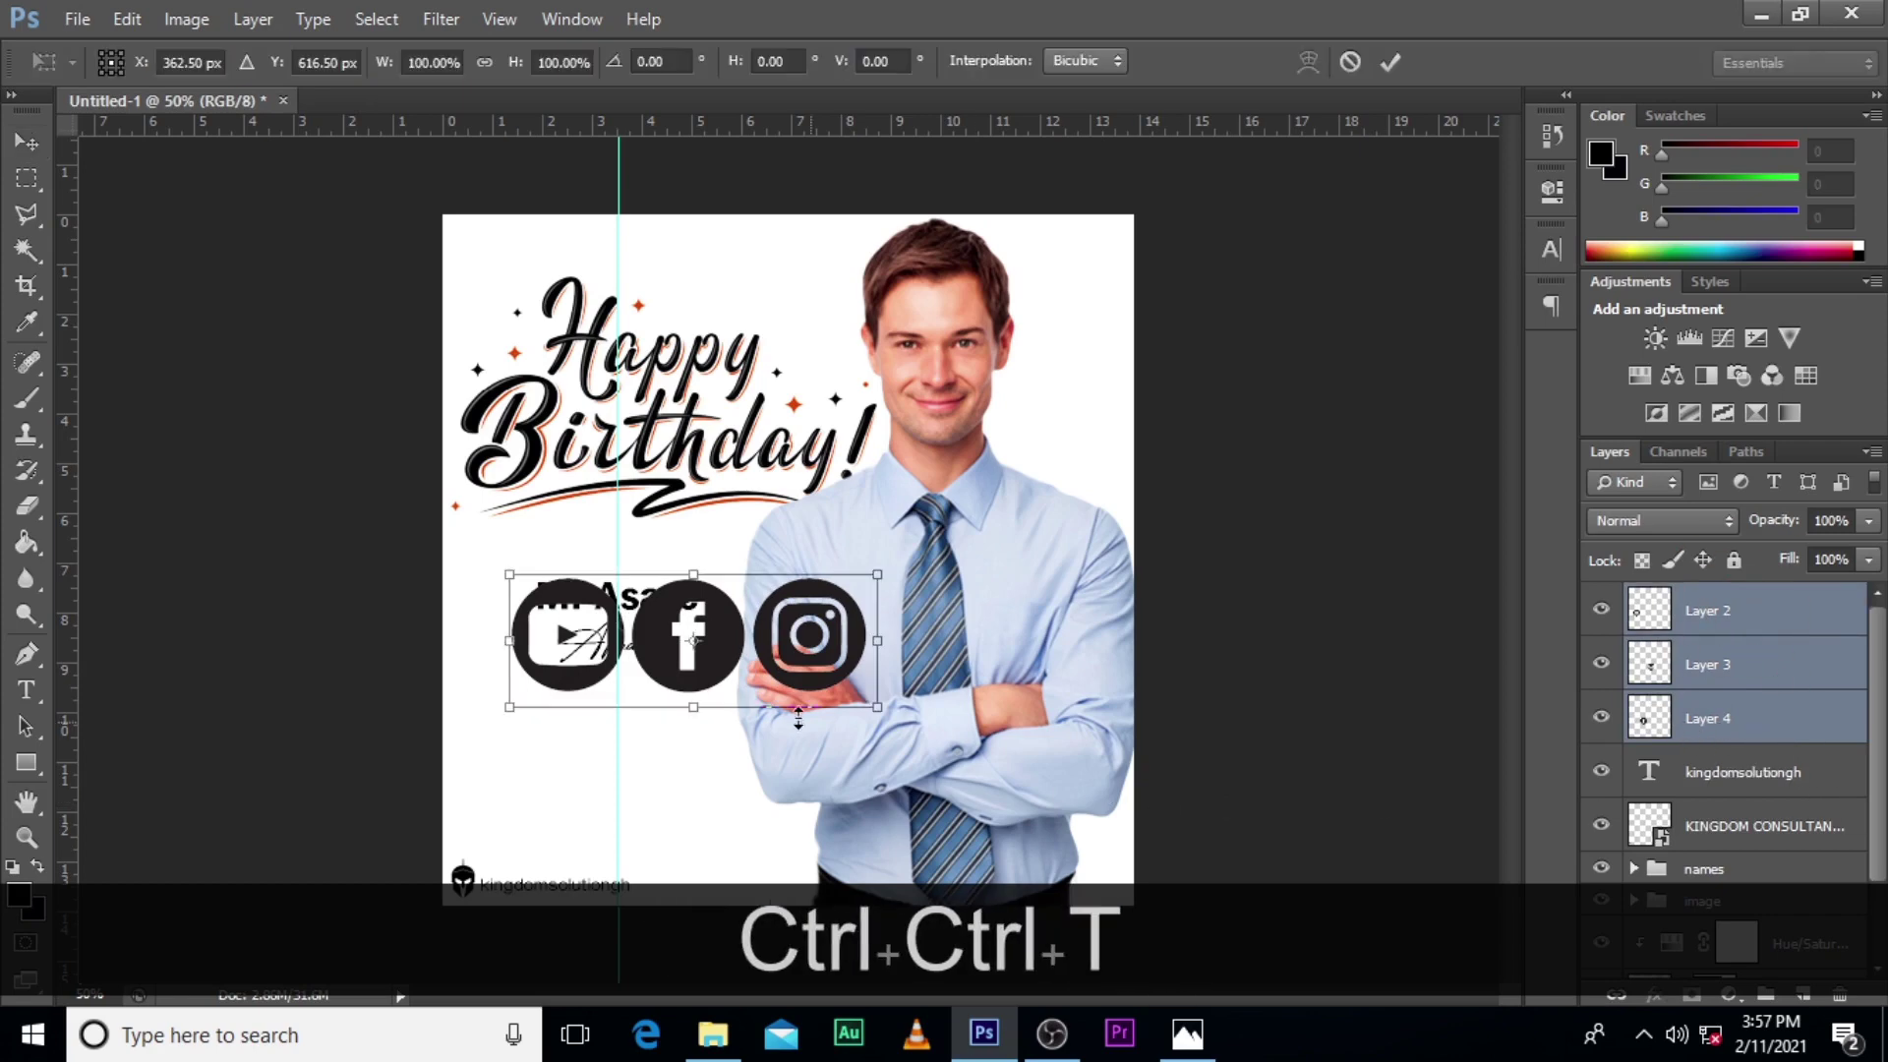
{"action": "left_click_drag", "start_coordinate": [875, 706], "coordinate": [733, 617]}
{"action": "key", "text": "alt+shift+Return"}
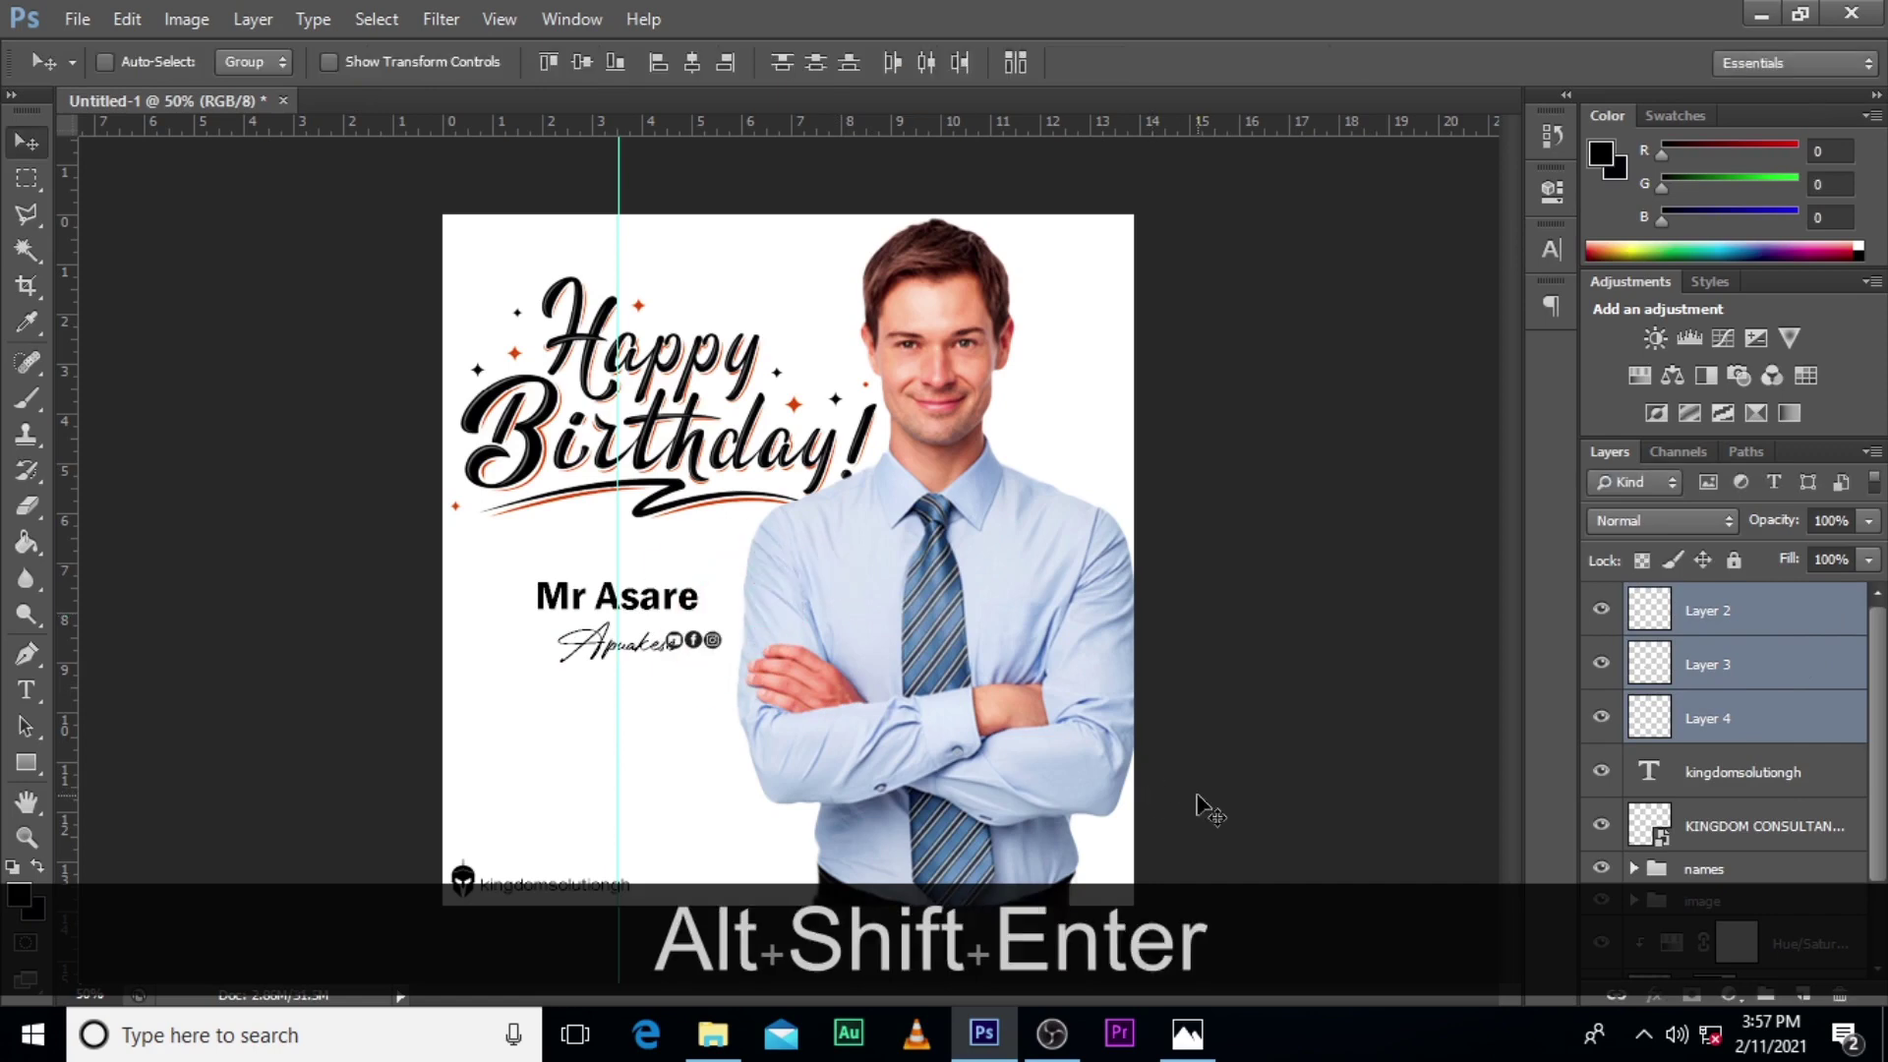
Move the icon row to just above the kingdomsolutiongh handle, beside the helmet logo.
{"action": "key", "text": "ctrl+equal"}
{"action": "key", "text": "ctrl+equal"}
{"action": "scroll", "coordinate": [910, 433], "scroll_direction": "down", "scroll_amount": 5}
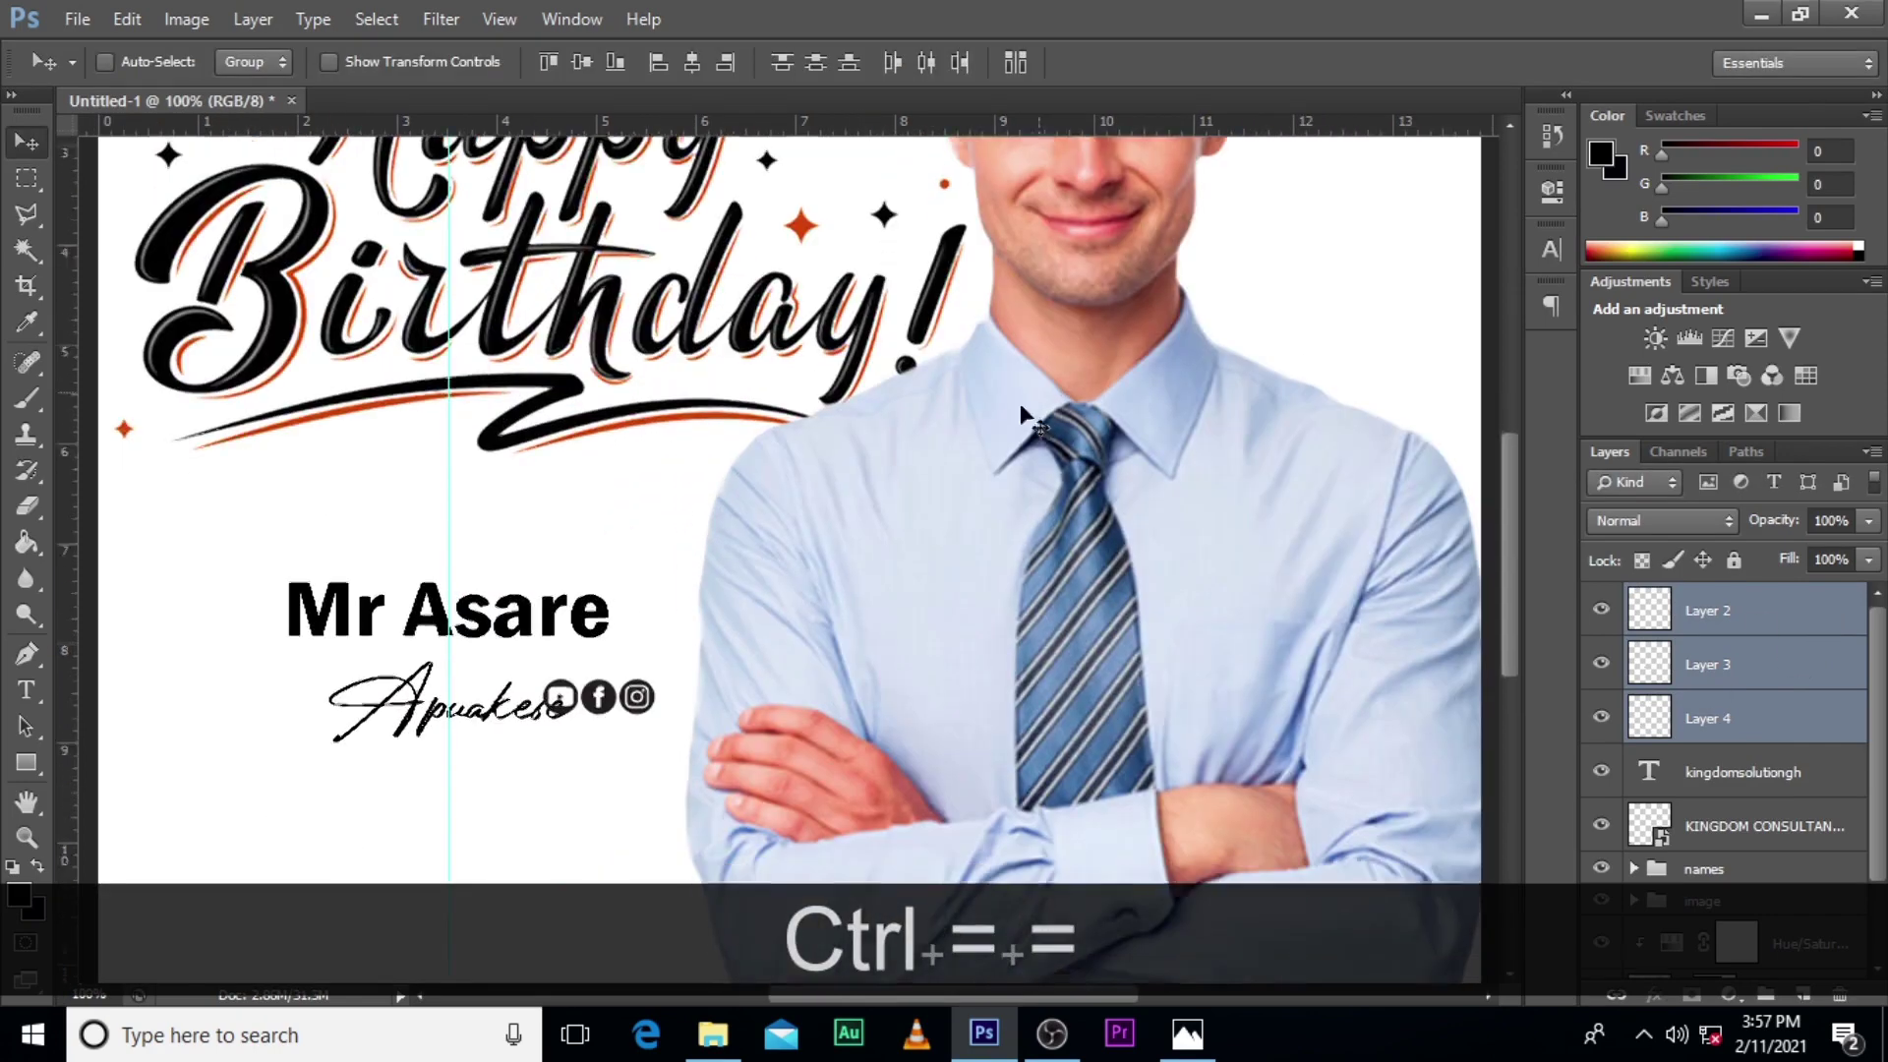
{"action": "scroll", "coordinate": [899, 429], "scroll_direction": "down", "scroll_amount": 4}
{"action": "left_click_drag", "start_coordinate": [637, 300], "coordinate": [251, 742]}
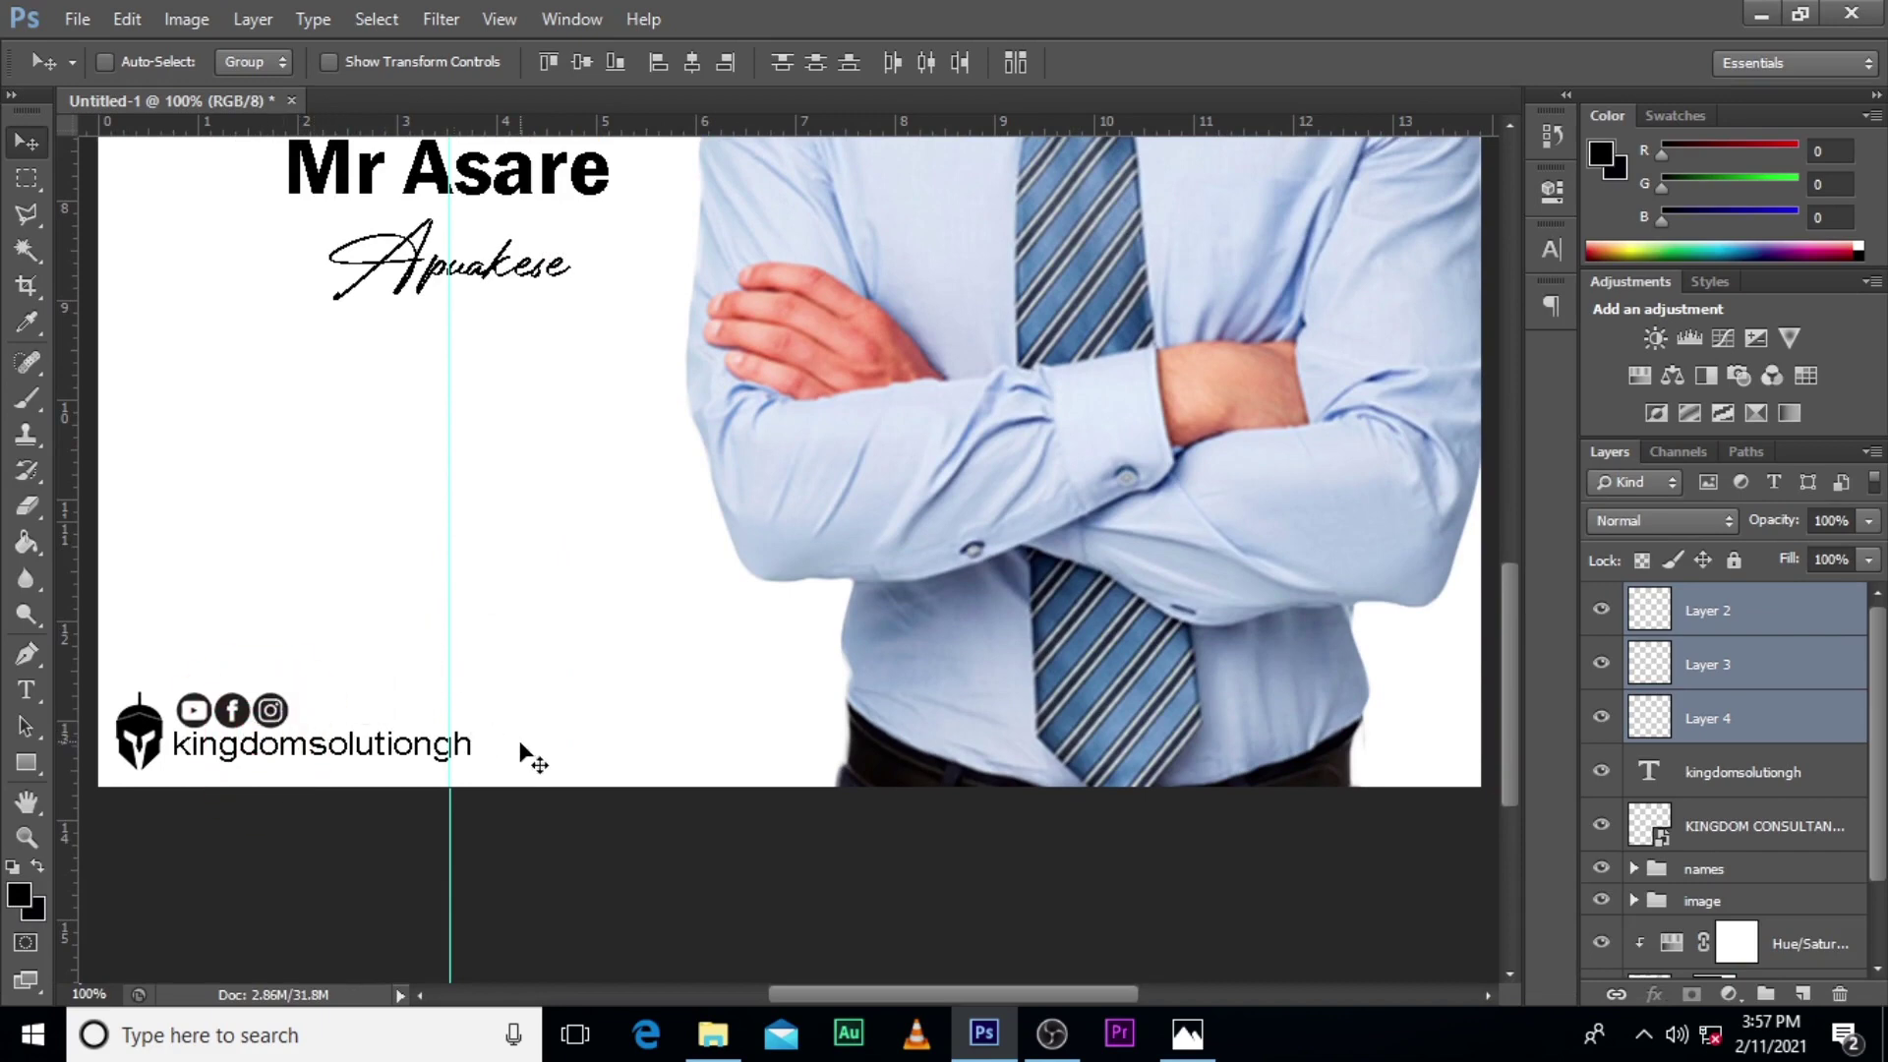
{"action": "key", "text": "ctrl+0"}
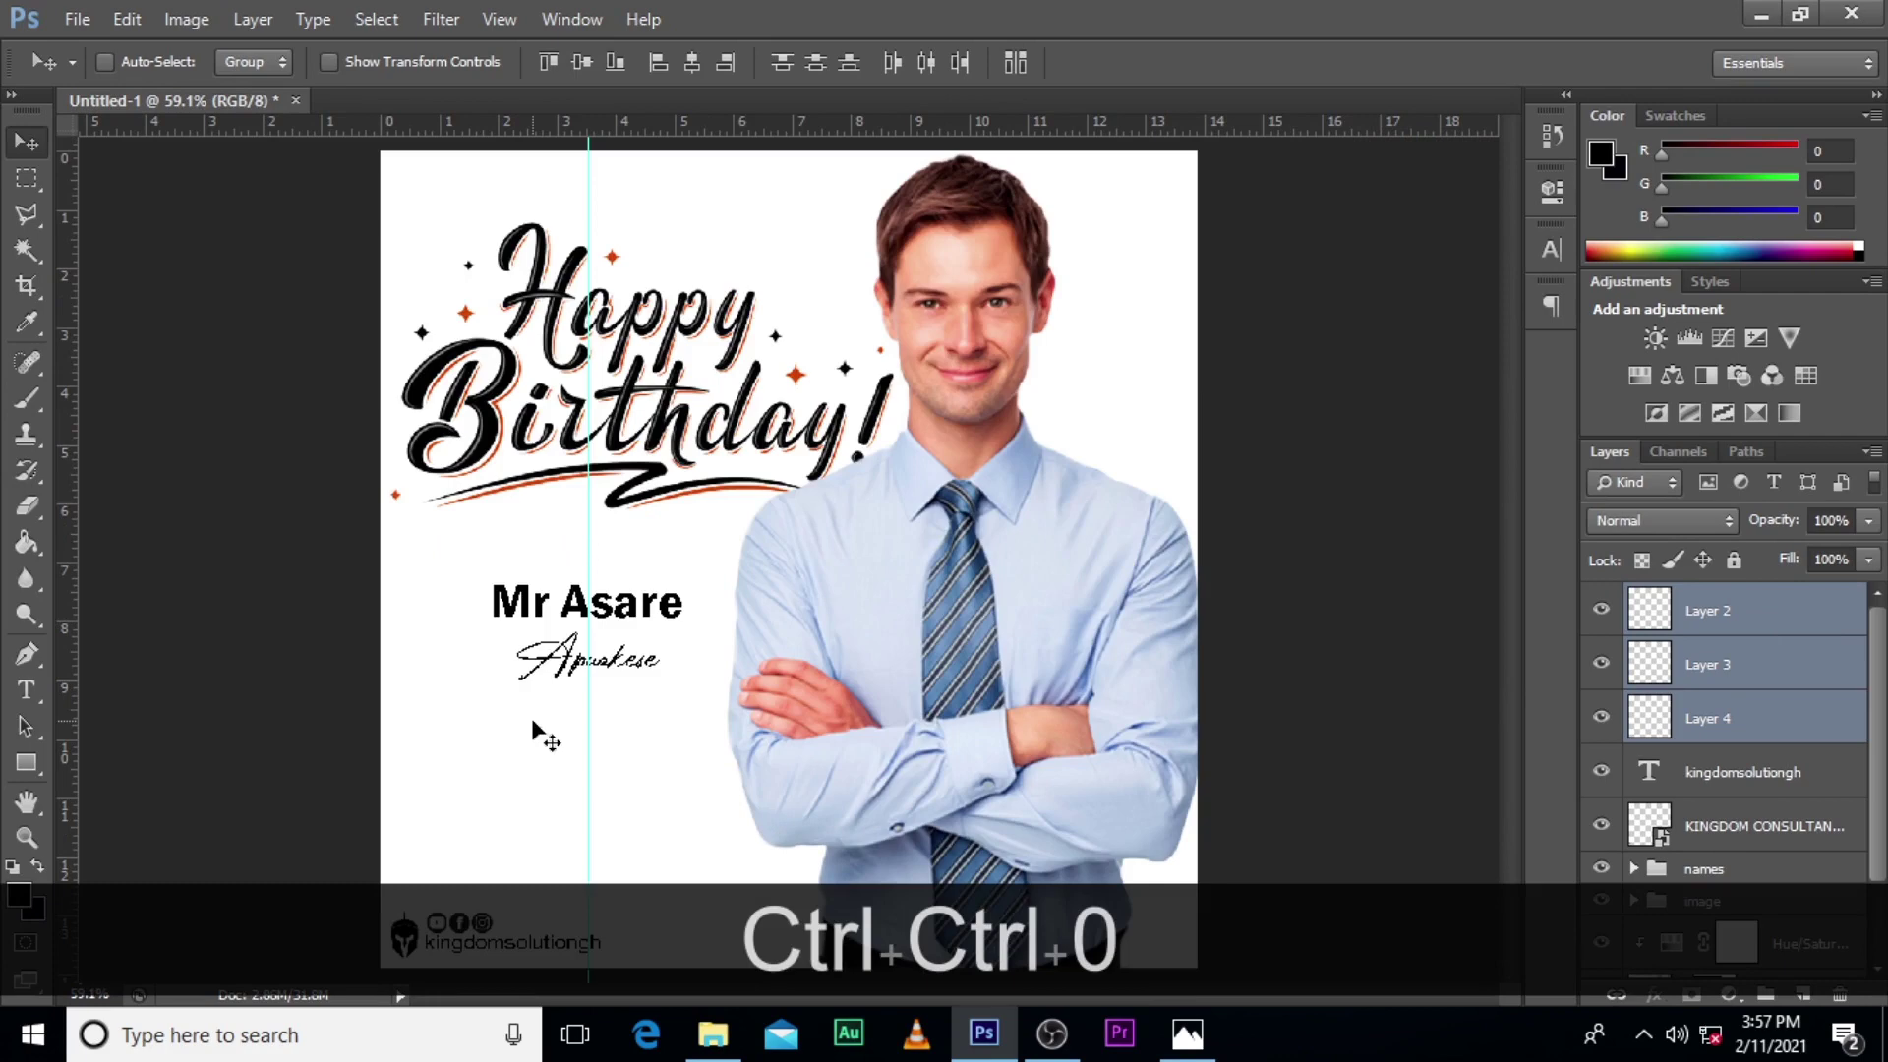
Apply a Color Overlay of black (000000) to the YouTube icon on Layer 2.
{"action": "double_click", "coordinate": [1805, 627]}
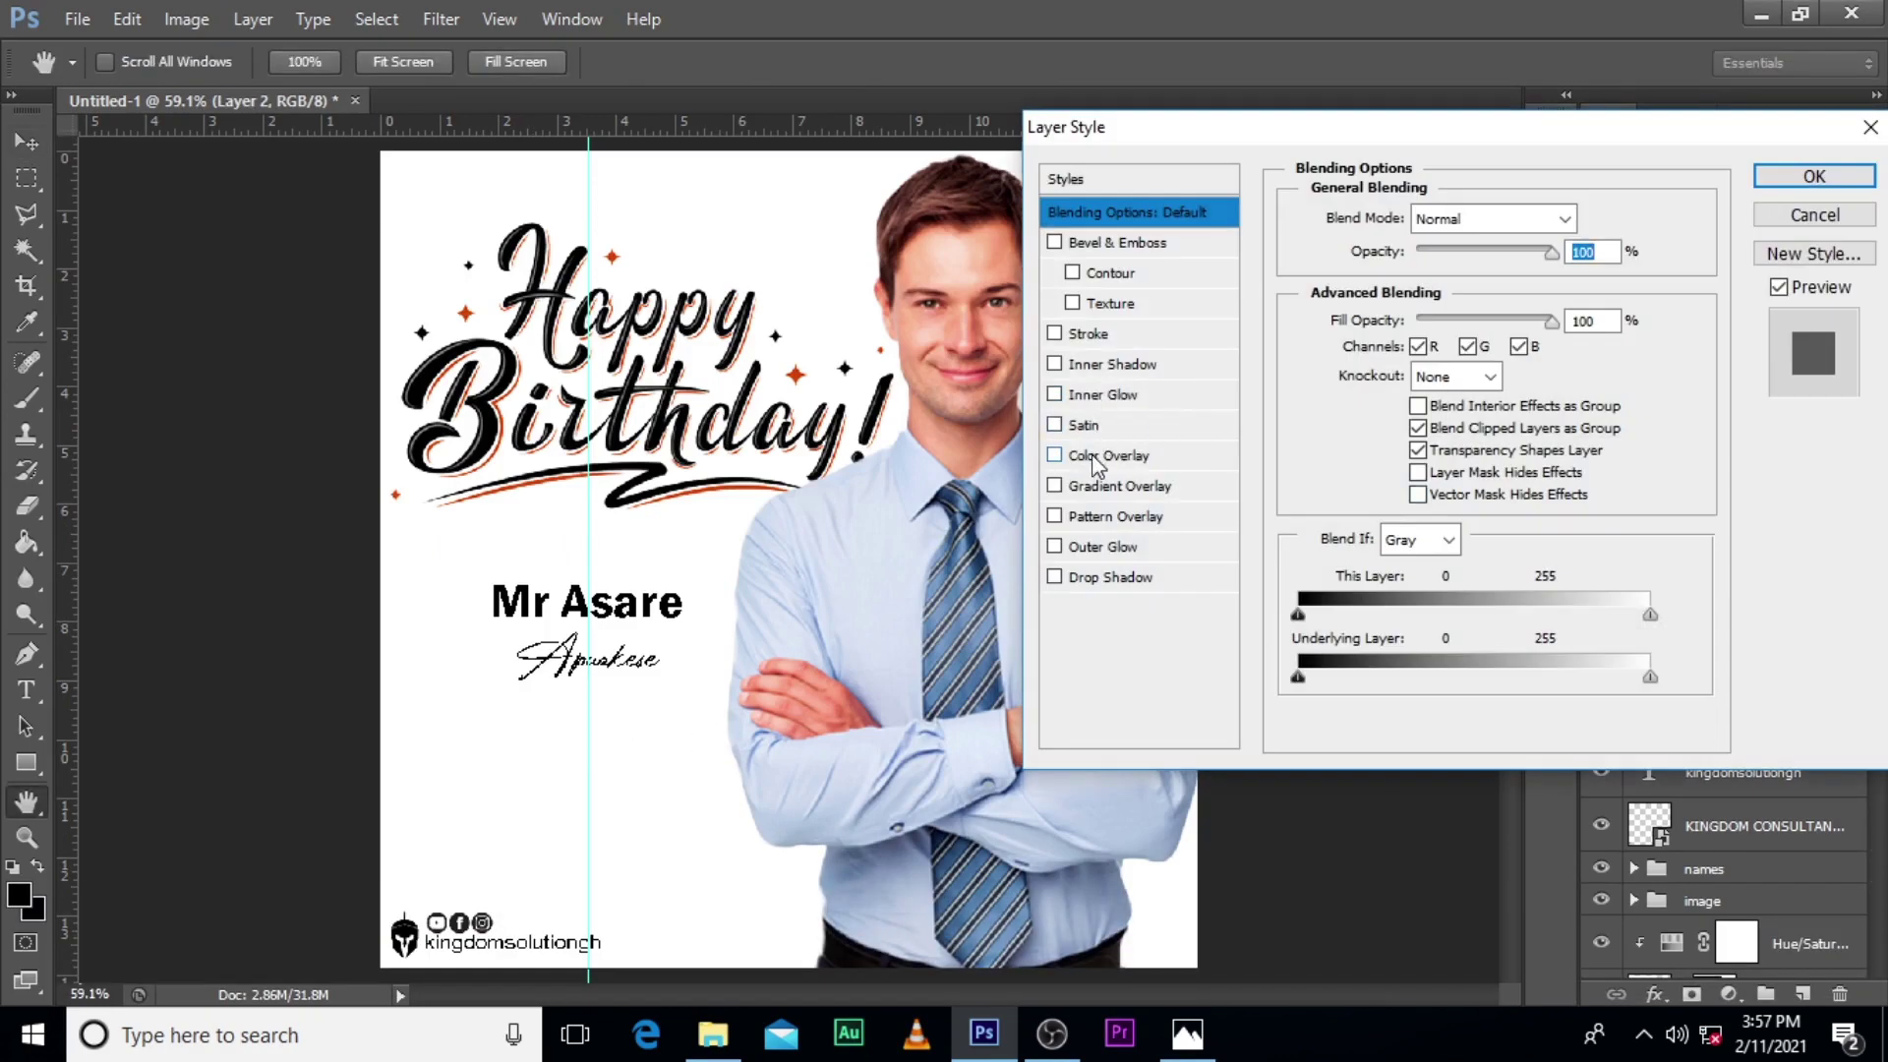
{"action": "left_click", "coordinate": [1095, 458]}
{"action": "left_click", "coordinate": [1585, 216]}
{"action": "left_click", "coordinate": [1204, 528]}
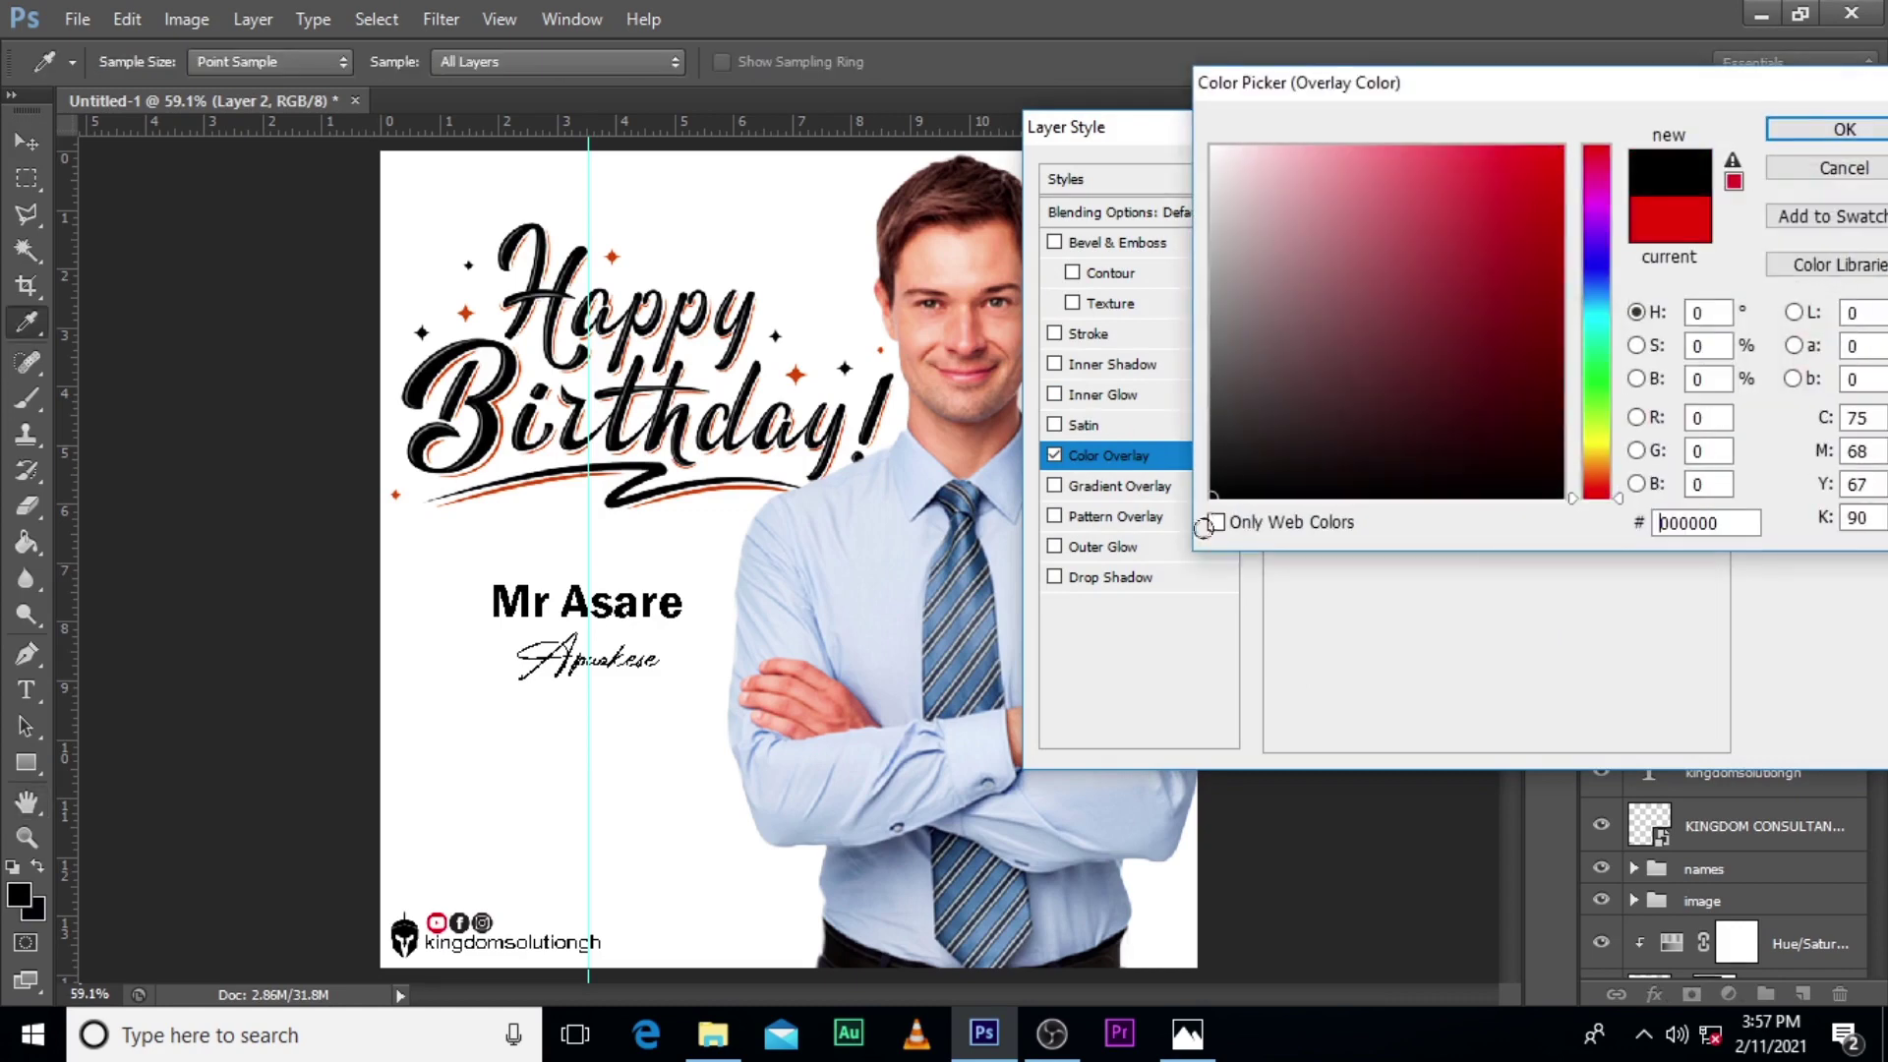
{"action": "left_click", "coordinate": [1845, 129]}
{"action": "left_click", "coordinate": [1812, 174]}
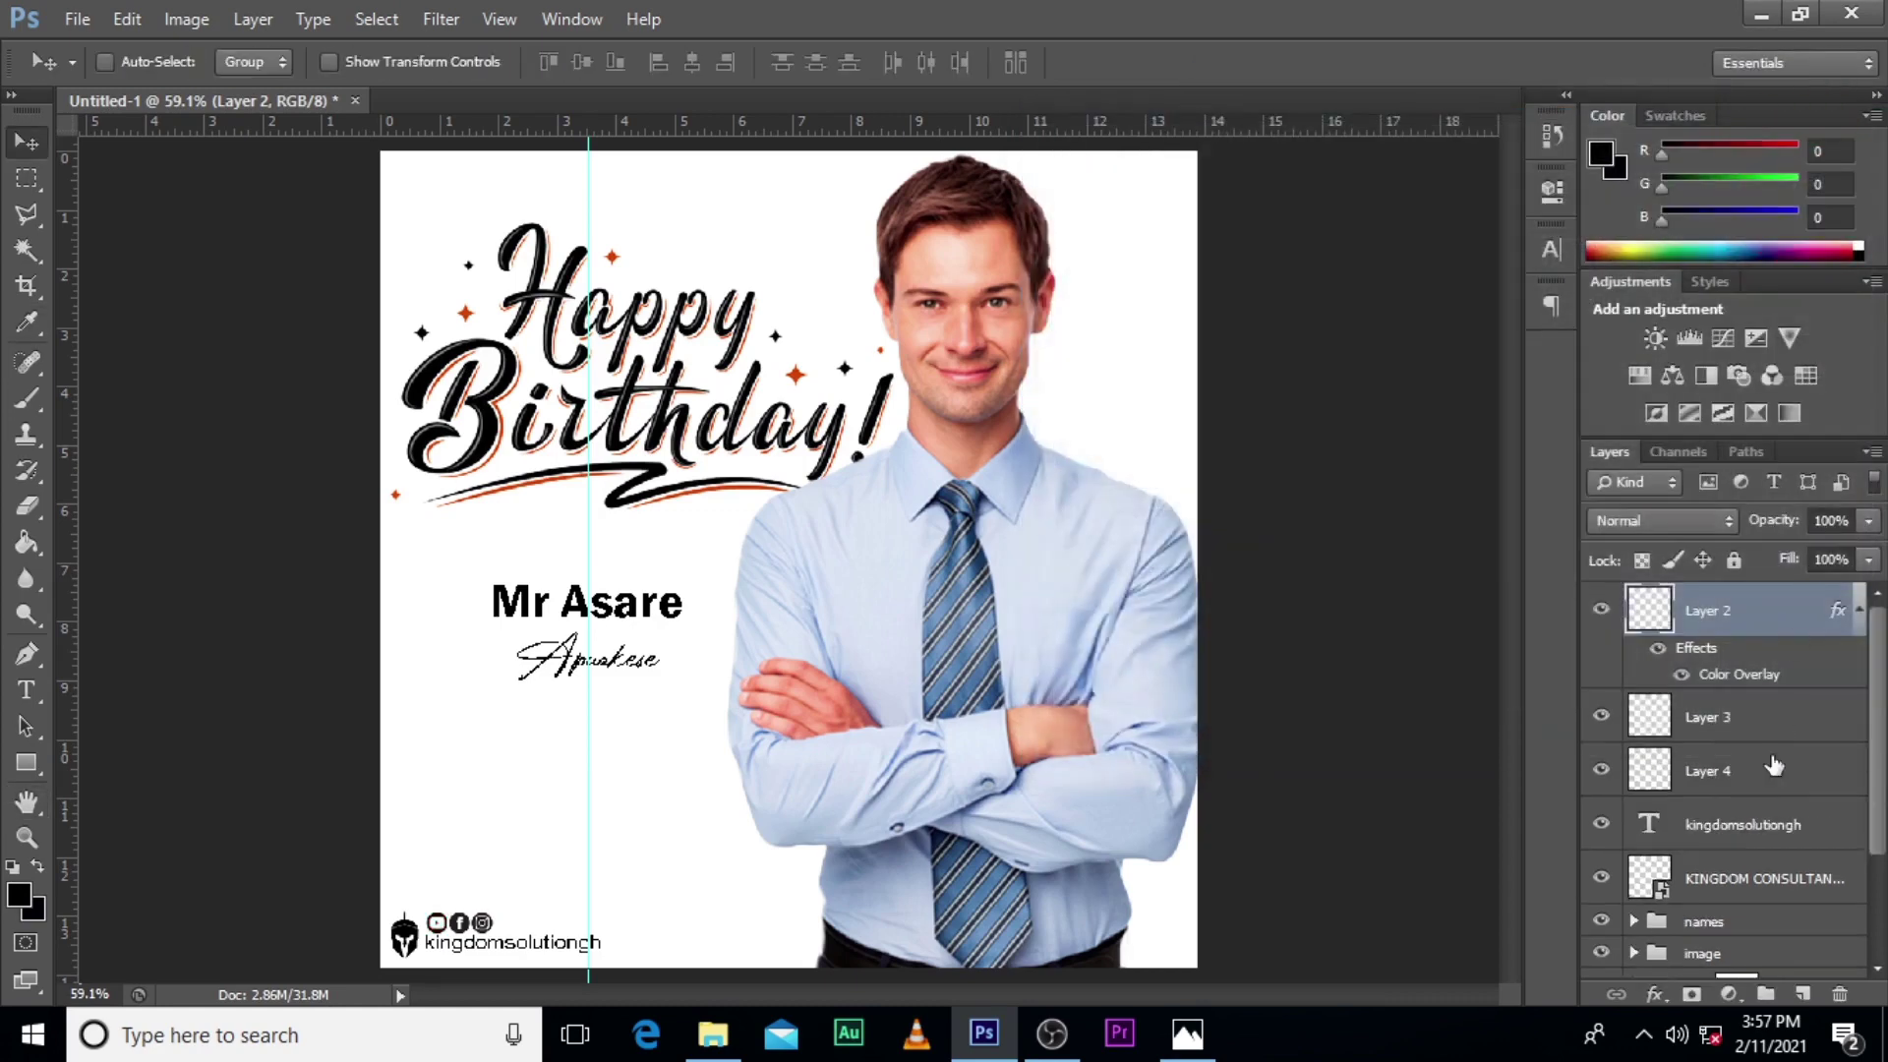
{"action": "left_click", "coordinate": [1742, 724]}
{"action": "left_click", "coordinate": [1744, 776], "text": "shift"}
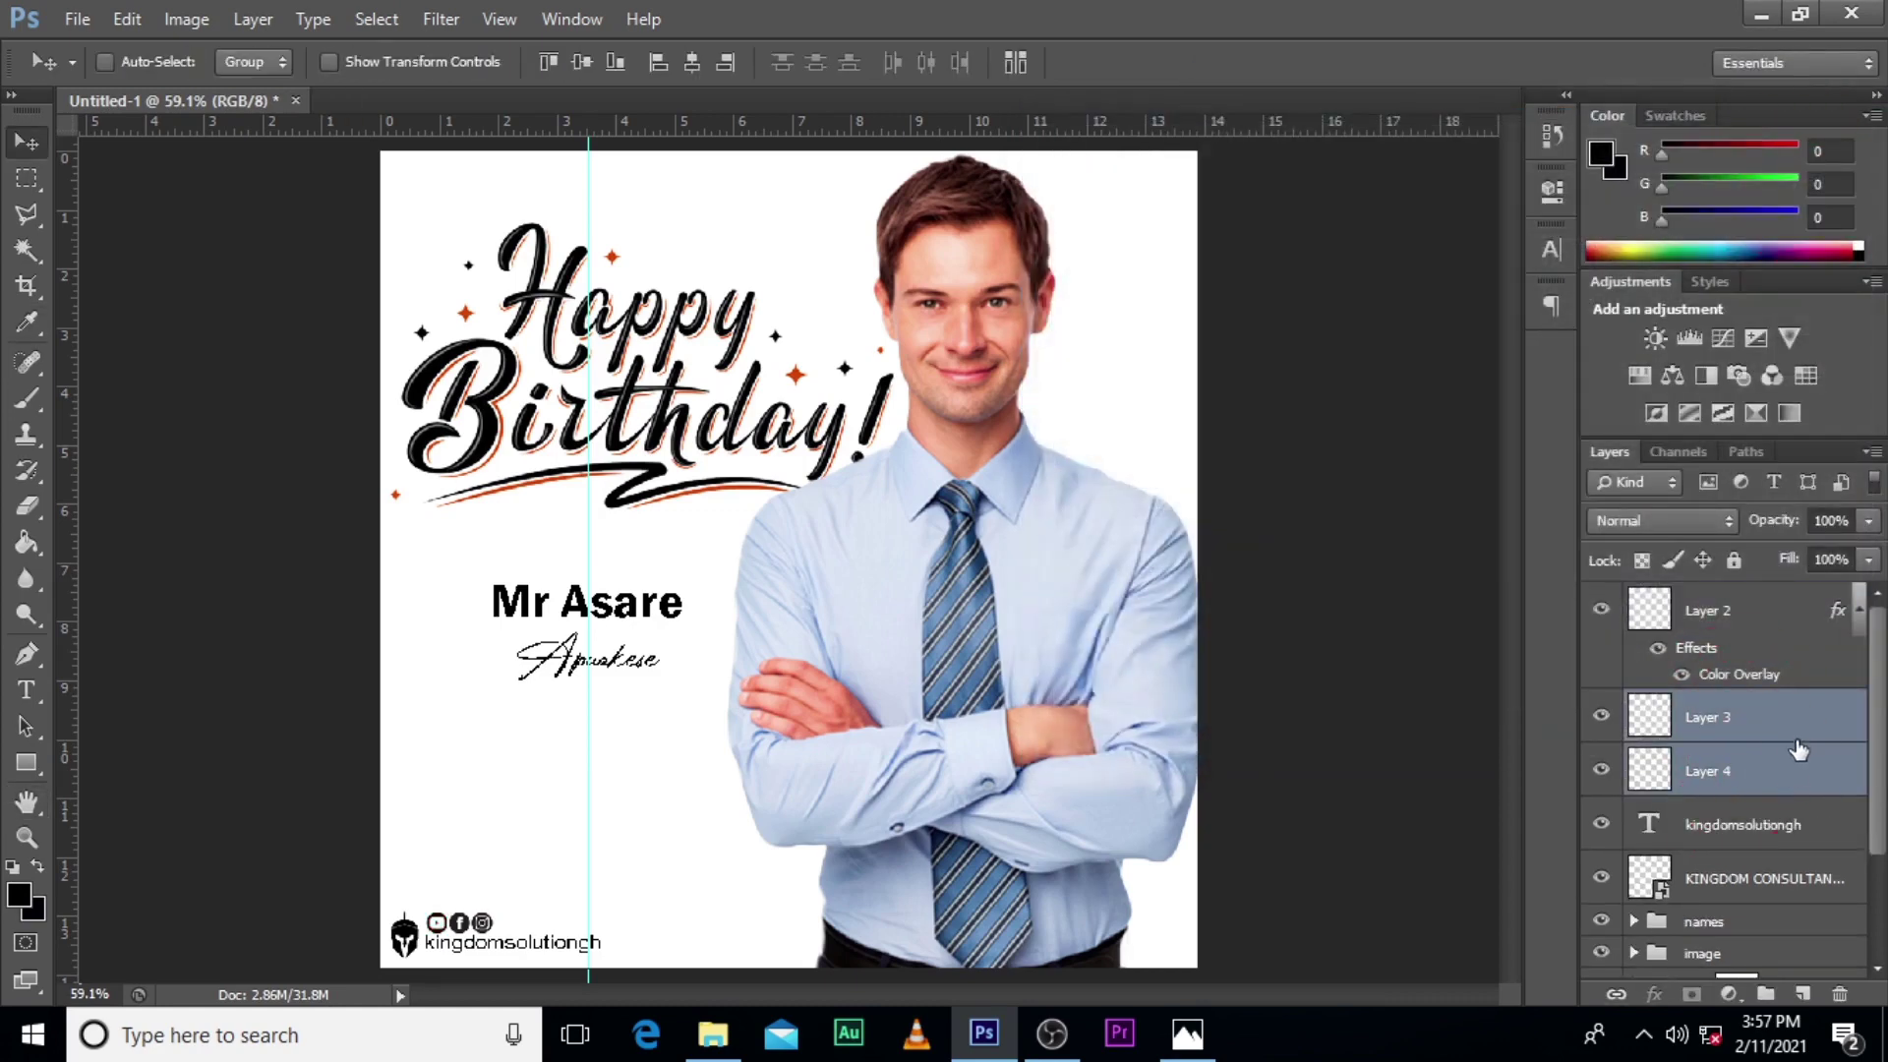
{"action": "right_click", "coordinate": [1800, 736]}
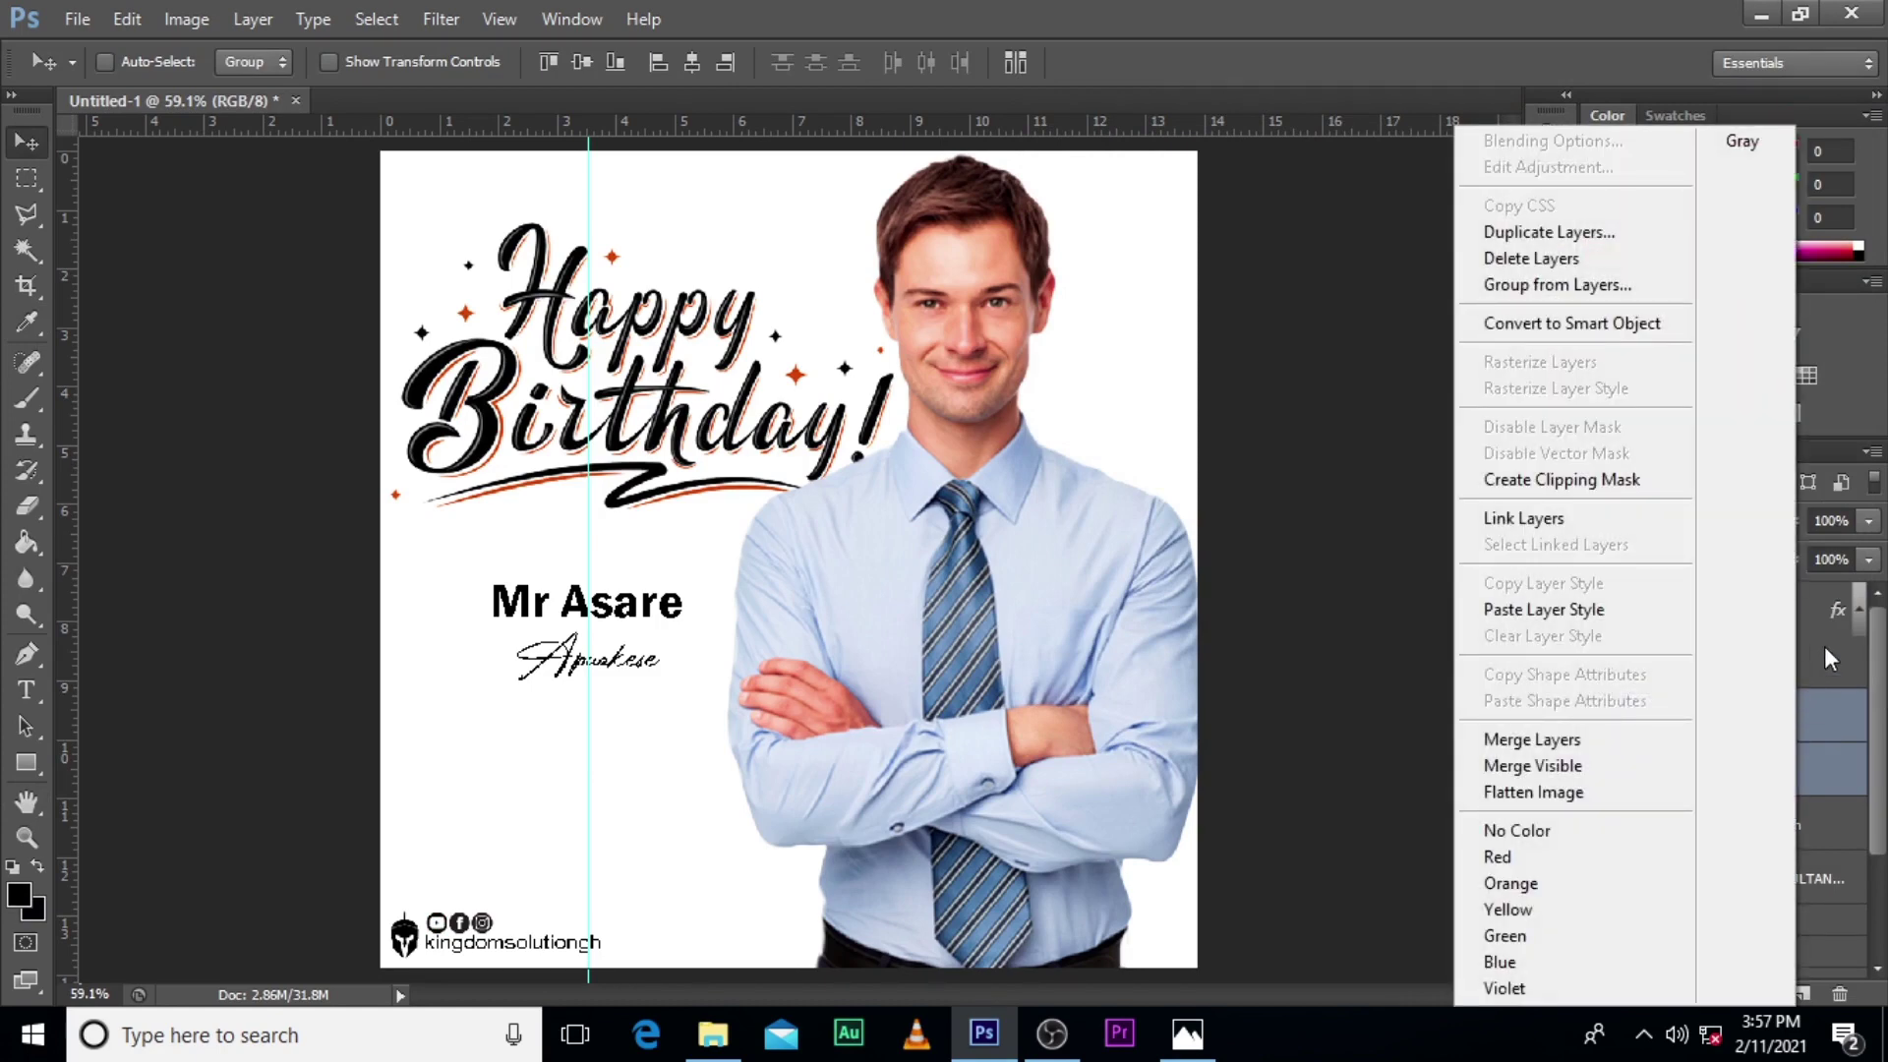
{"action": "right_click", "coordinate": [1820, 599]}
{"action": "right_click", "coordinate": [1845, 602]}
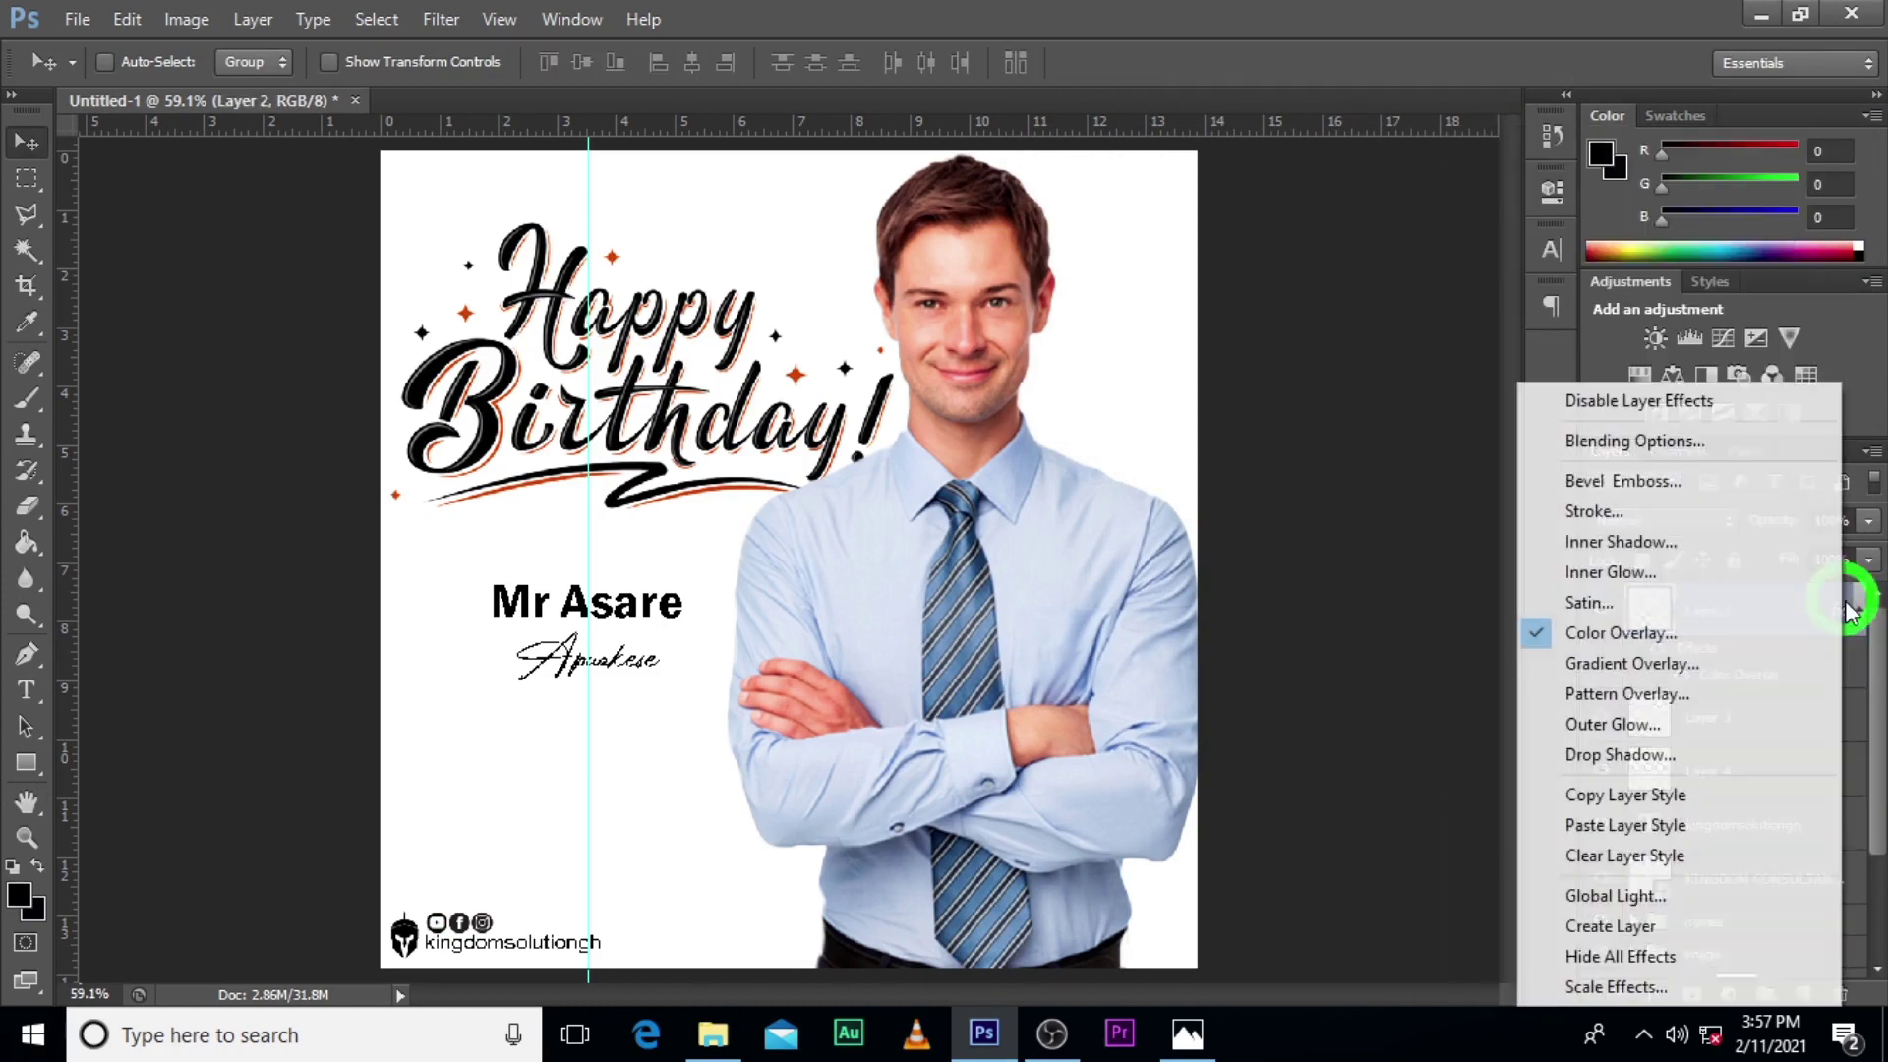
{"action": "left_click", "coordinate": [1847, 605]}
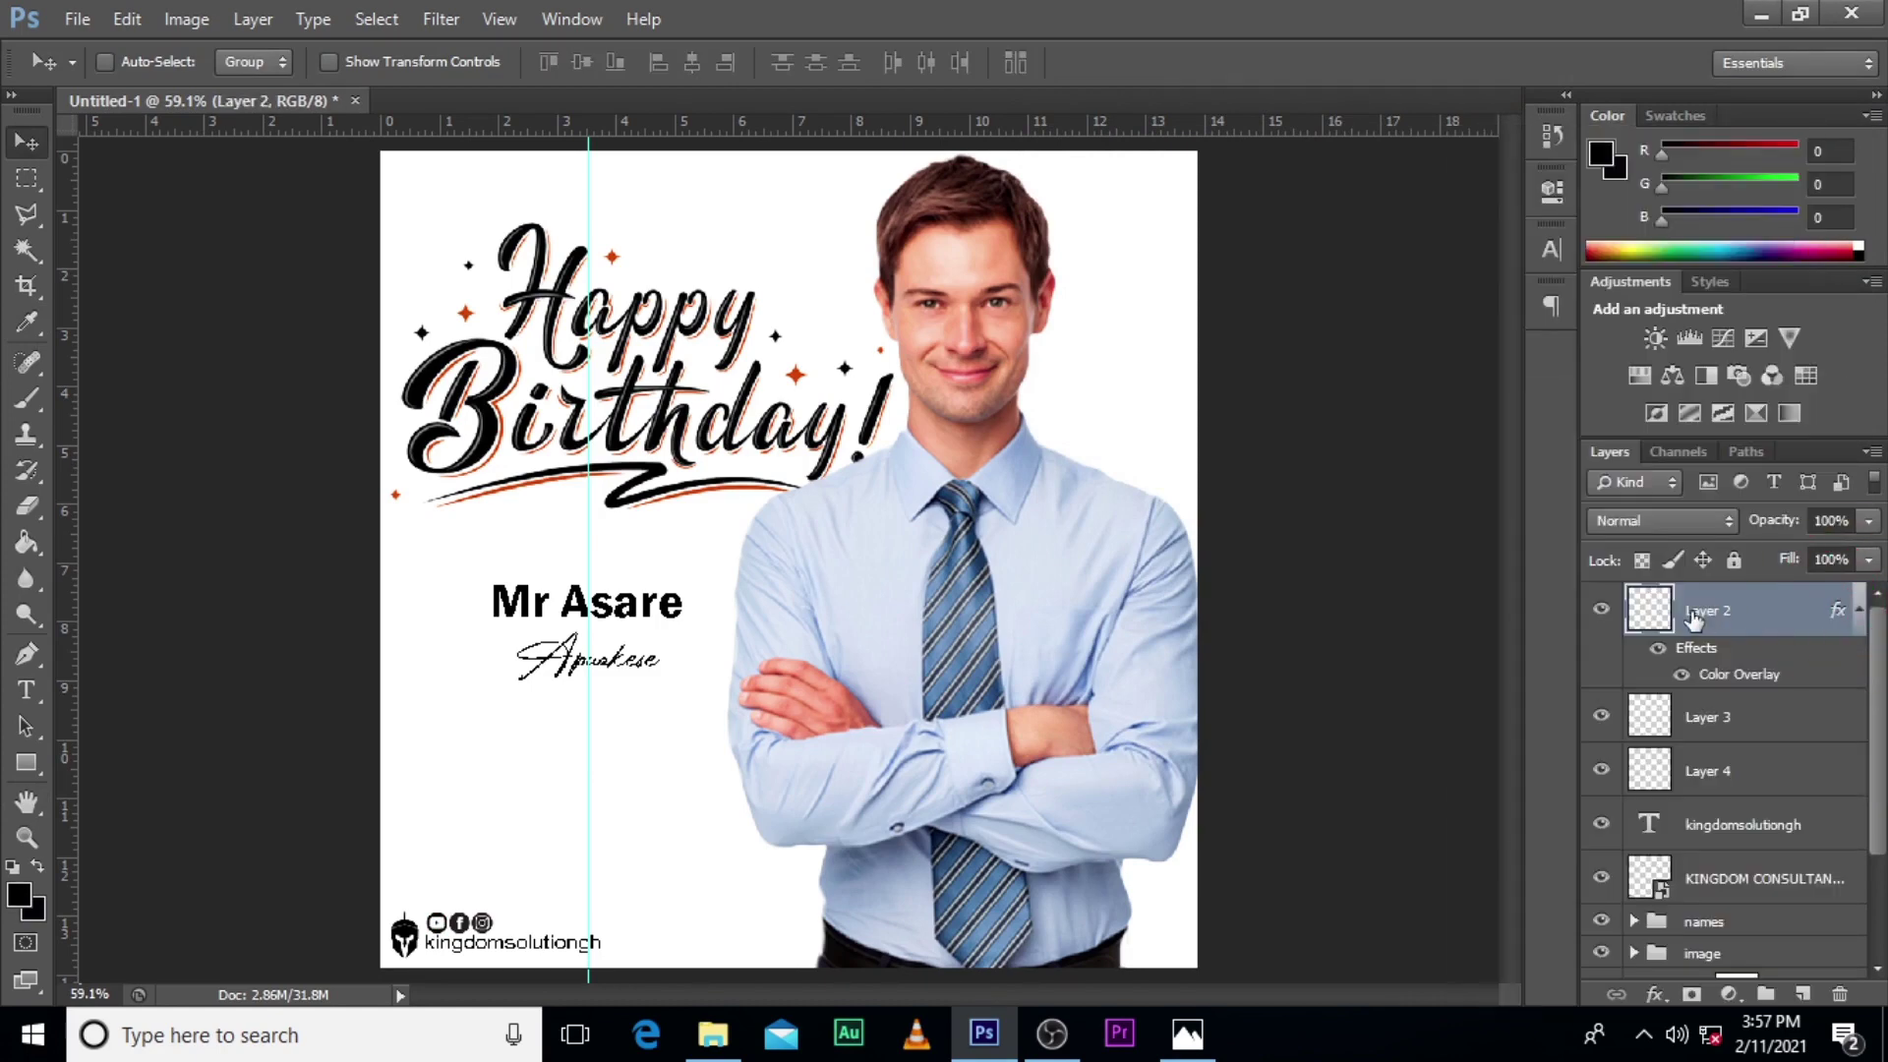
{"action": "left_click", "coordinate": [1858, 613]}
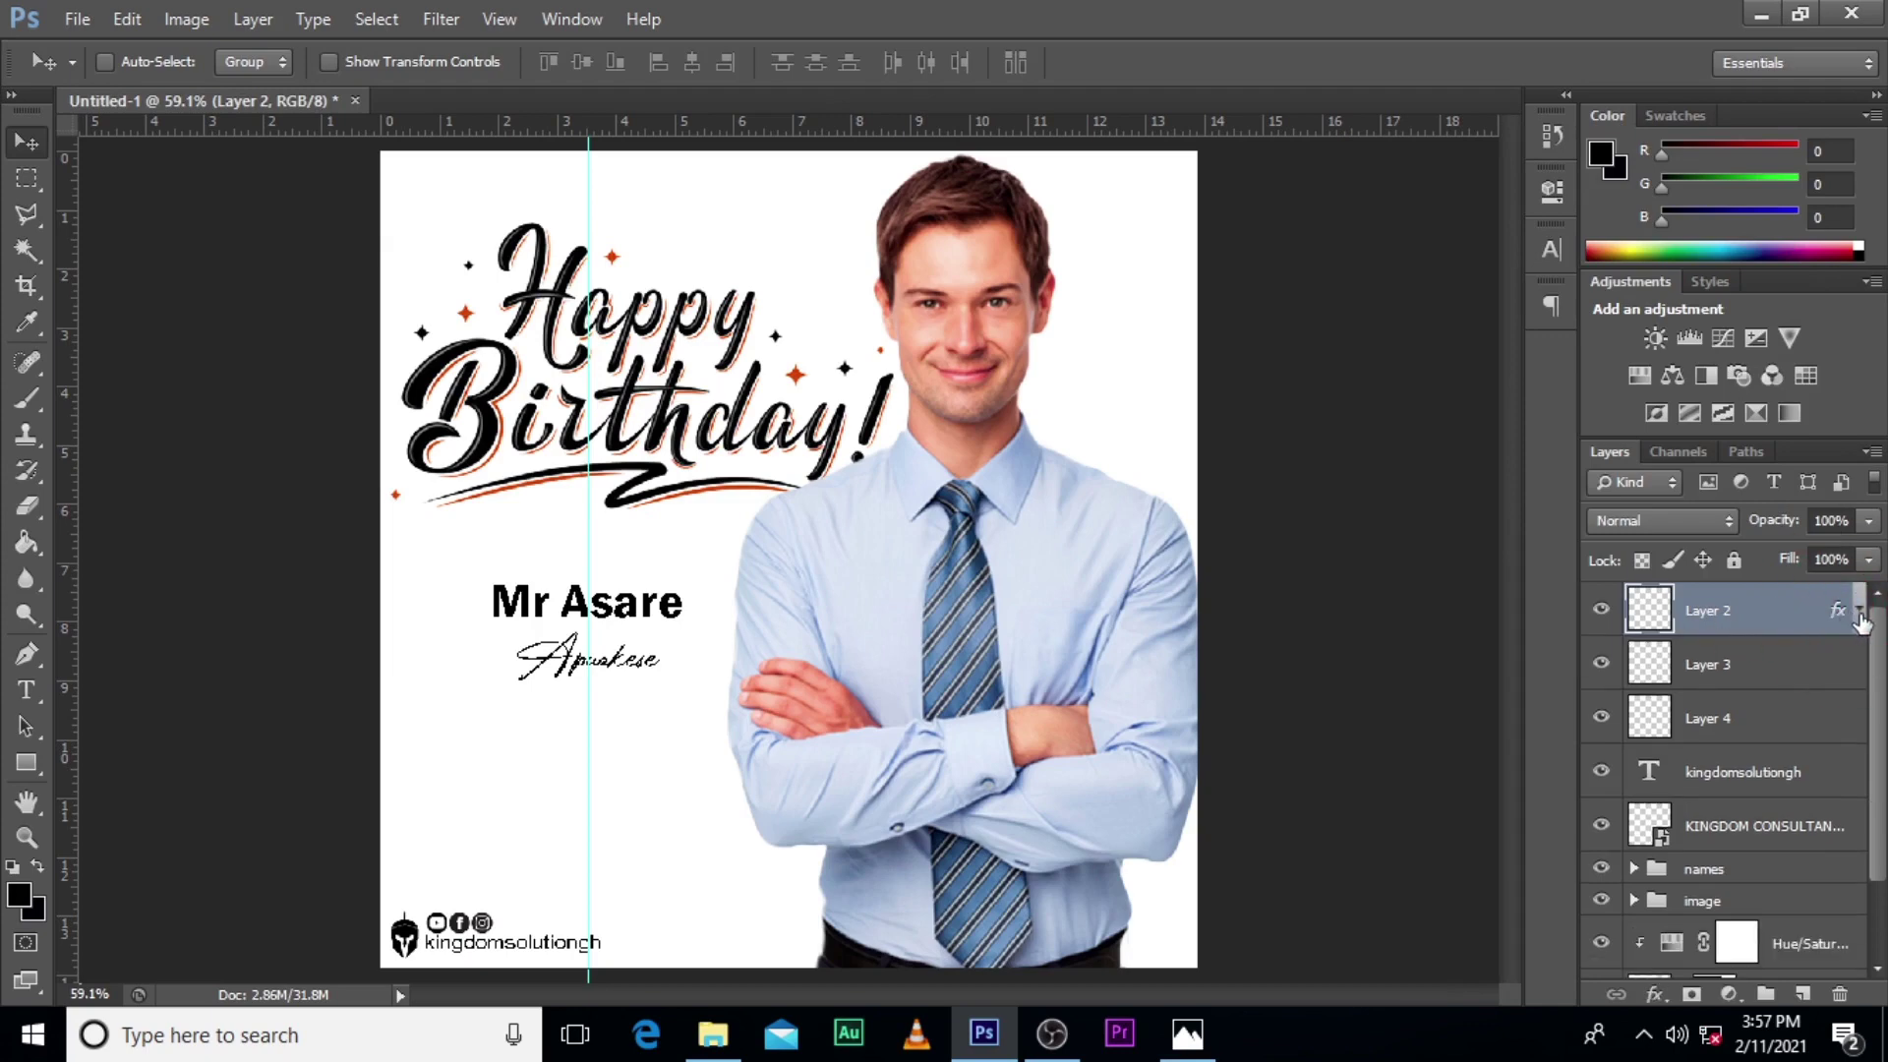
{"action": "left_click", "coordinate": [1859, 613]}
Copy the YouTube icon's layer style to the Instagram and Facebook icons on Layers 3 and 4, and collapse the effects lists.
{"action": "right_click", "coordinate": [1750, 630]}
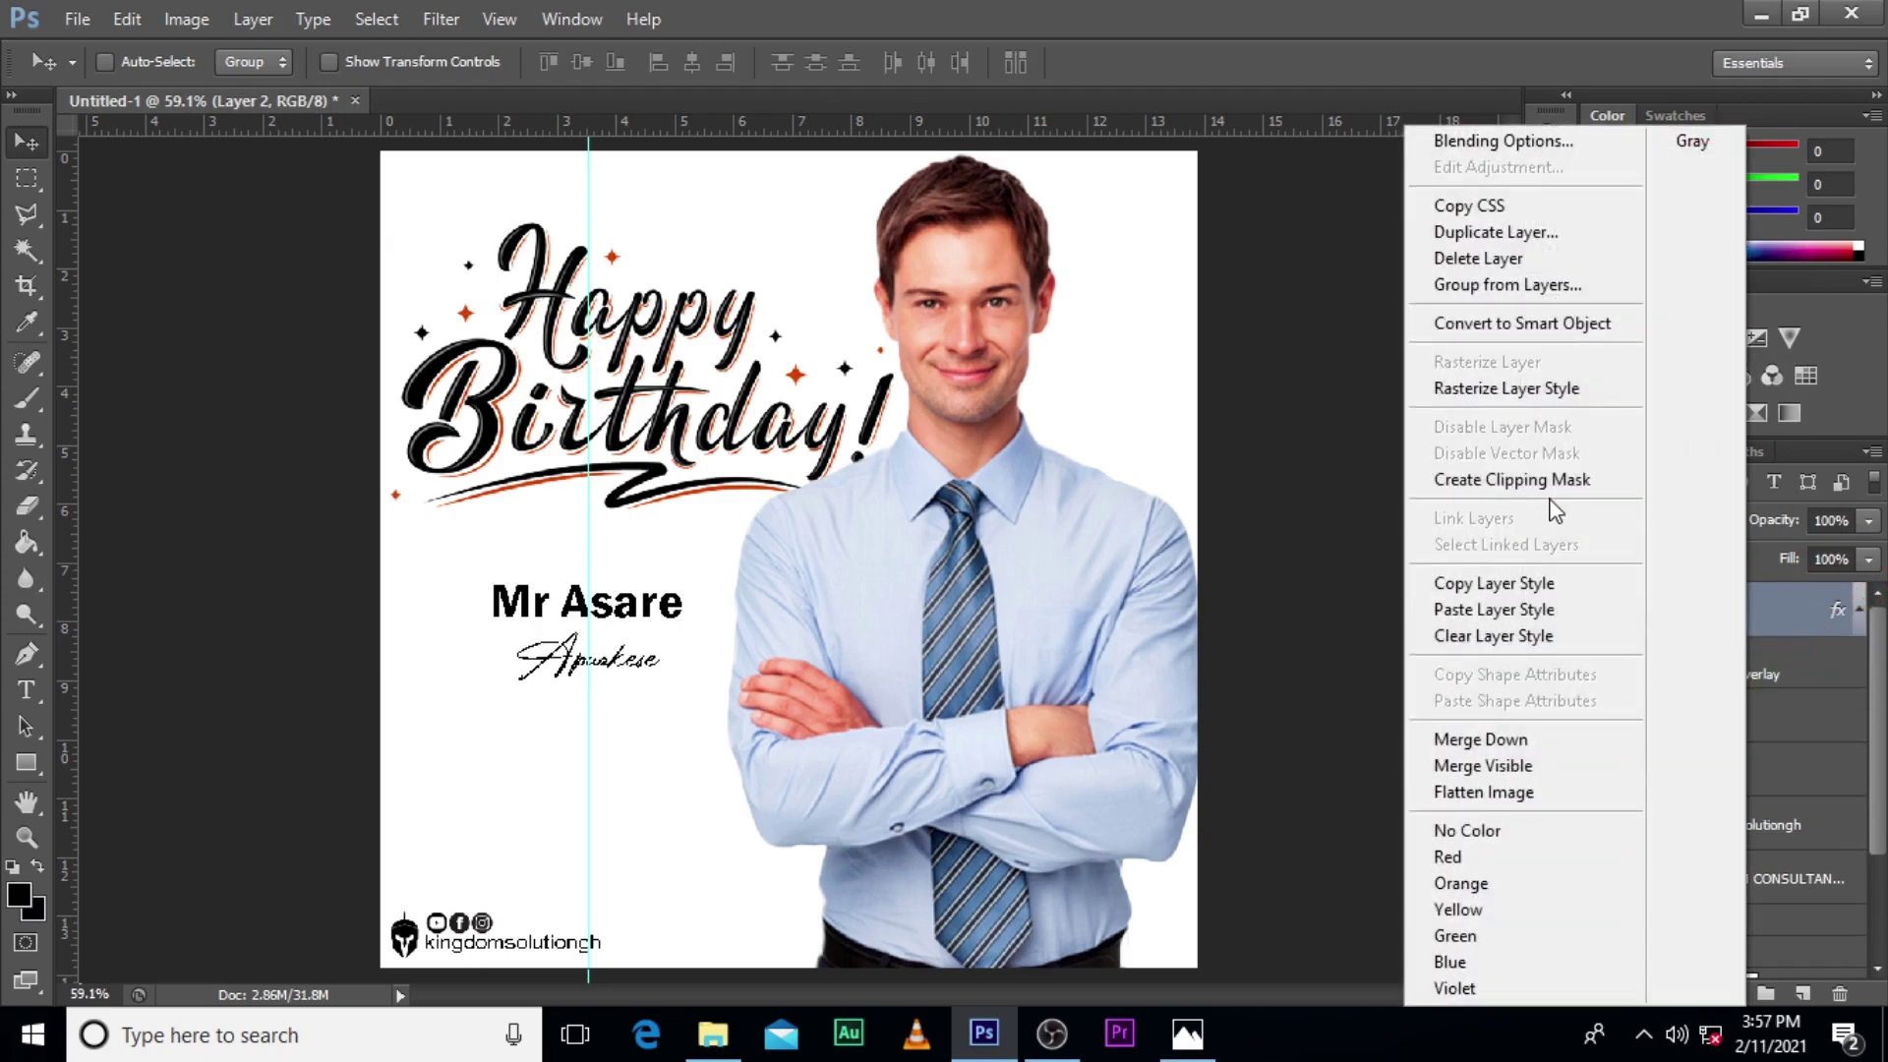
{"action": "left_click", "coordinate": [1473, 584]}
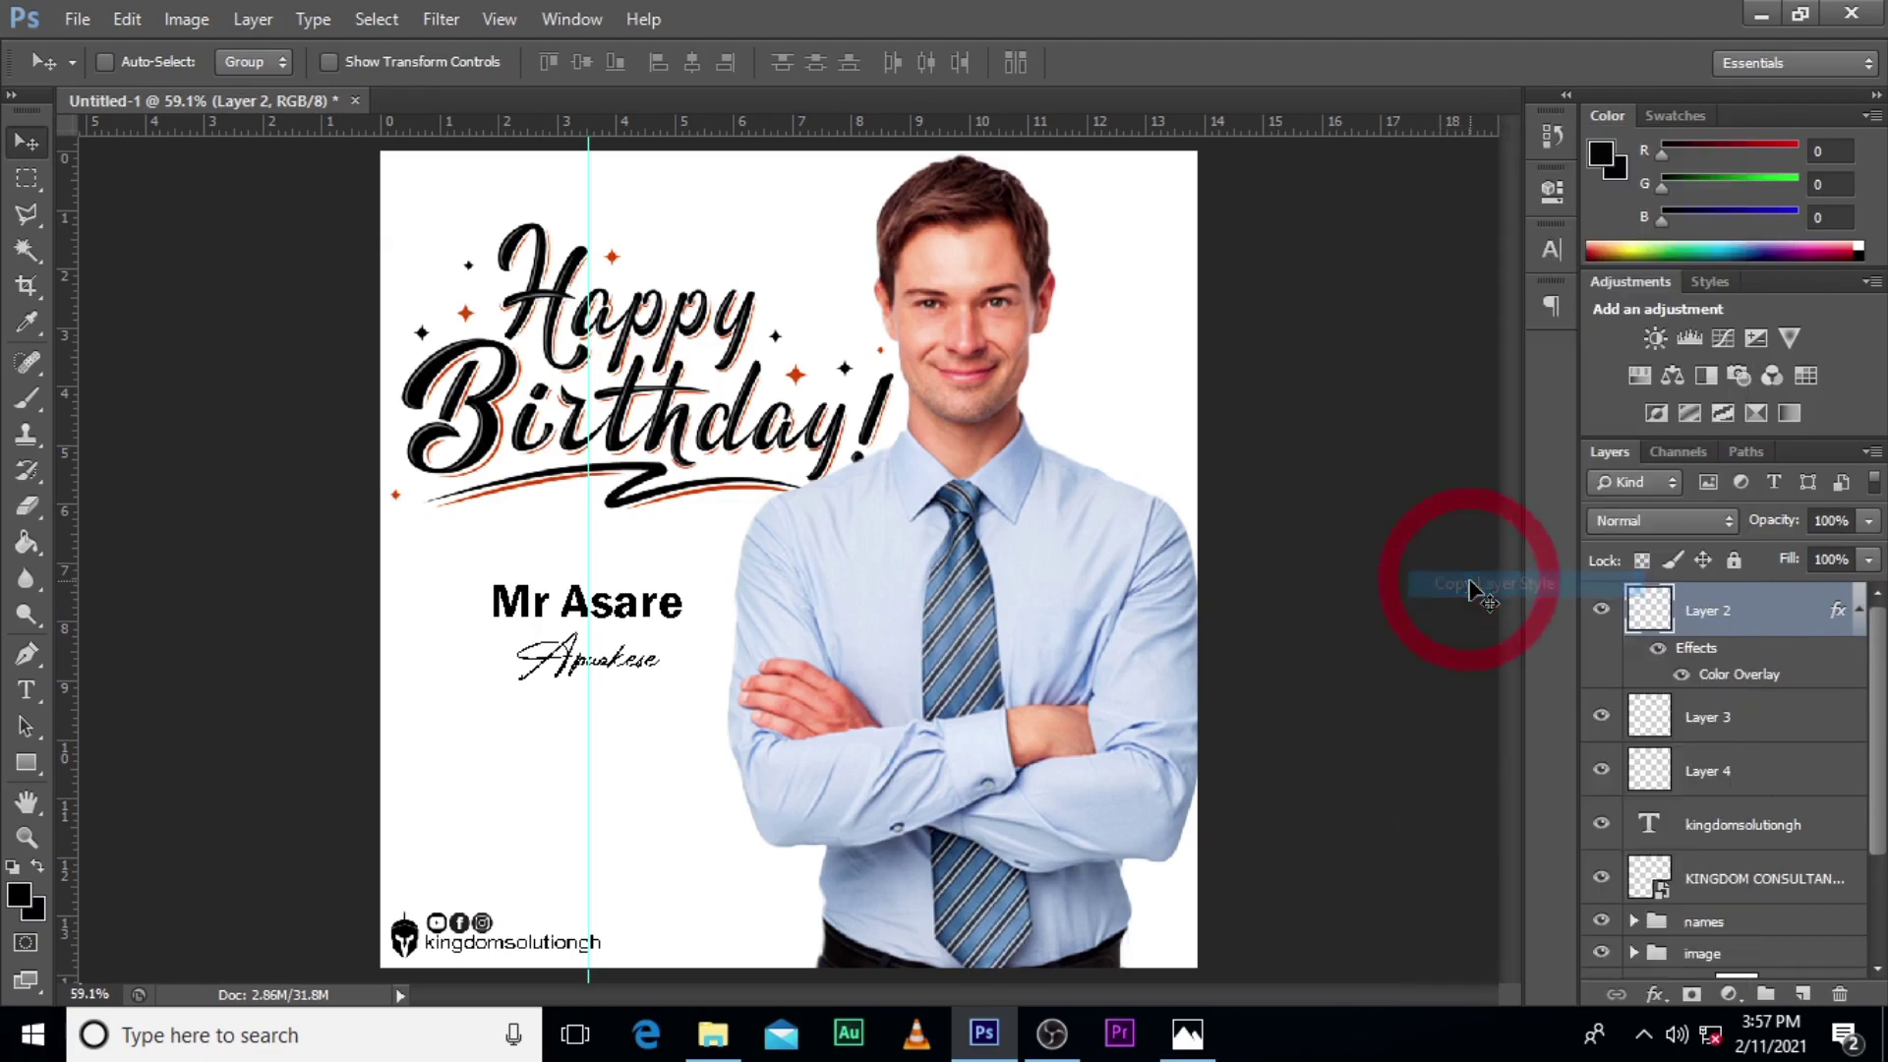
{"action": "left_click", "coordinate": [1782, 716]}
{"action": "left_click", "coordinate": [1776, 773], "text": "shift"}
{"action": "right_click", "coordinate": [1780, 723]}
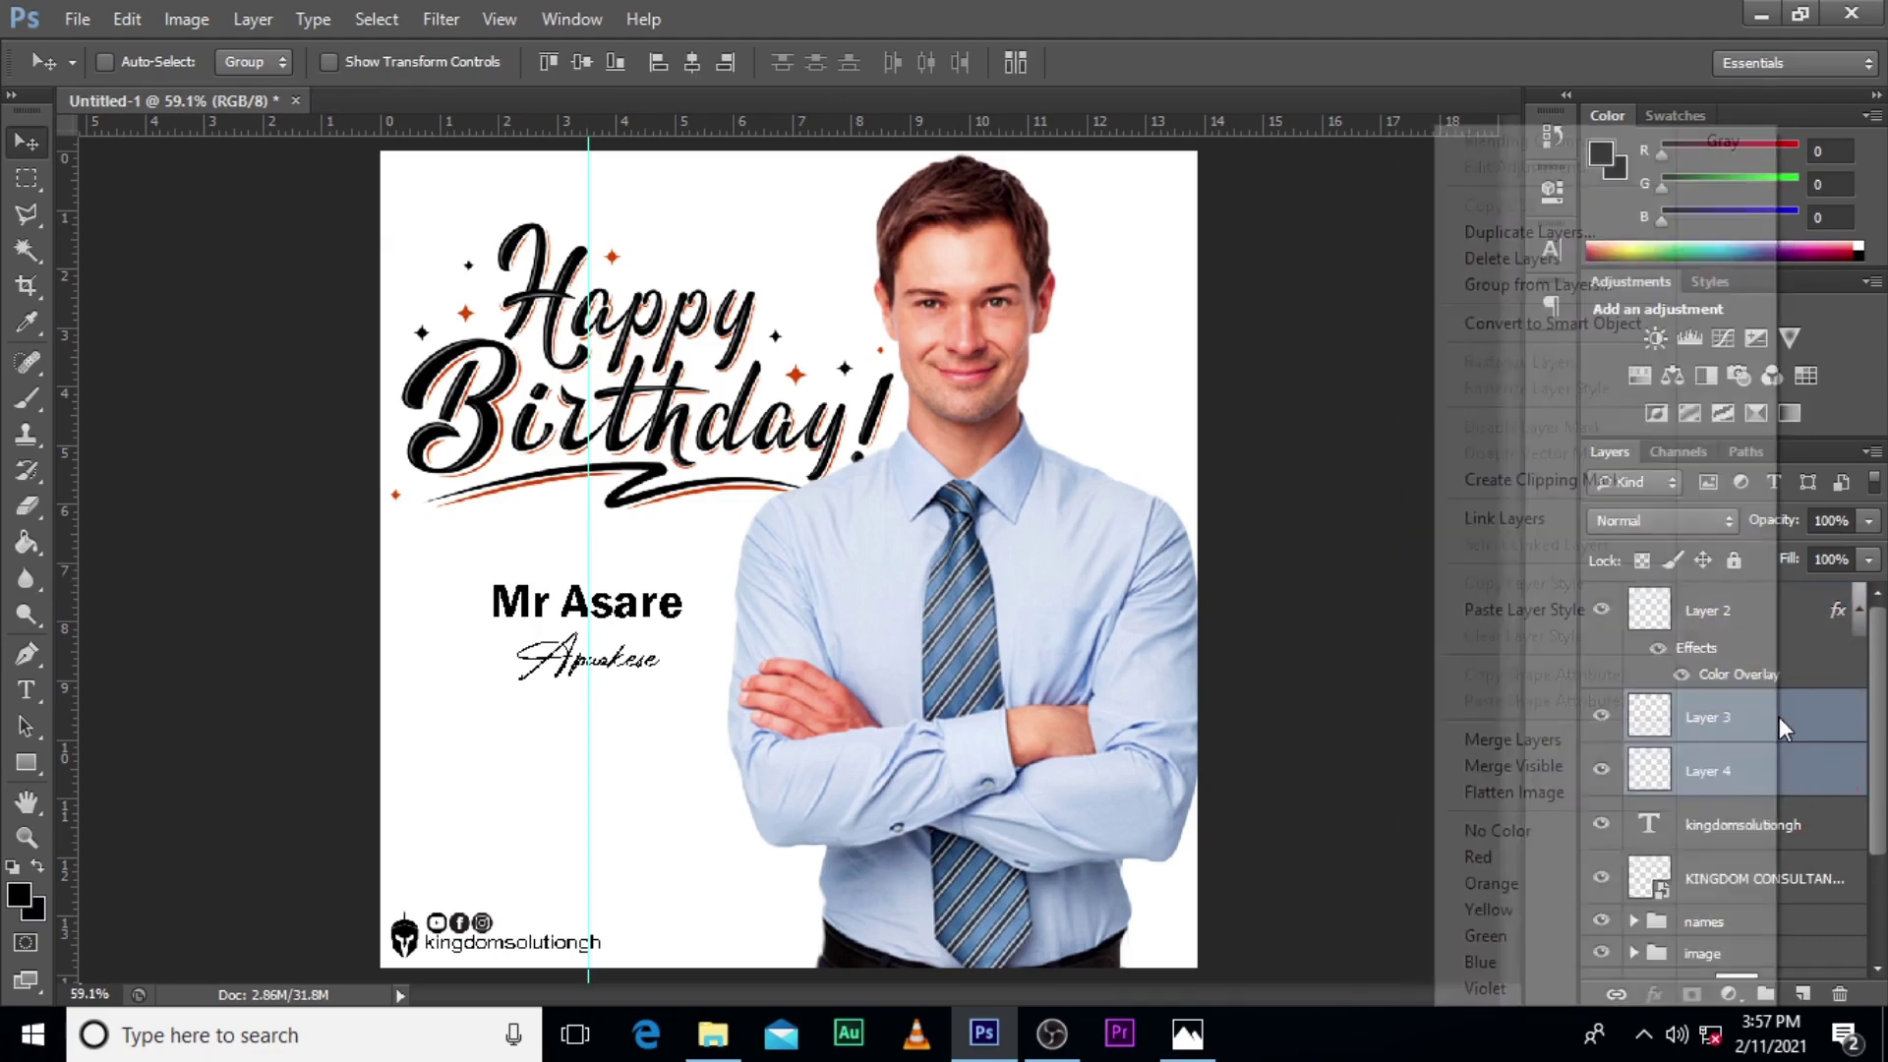
{"action": "left_click", "coordinate": [1526, 612]}
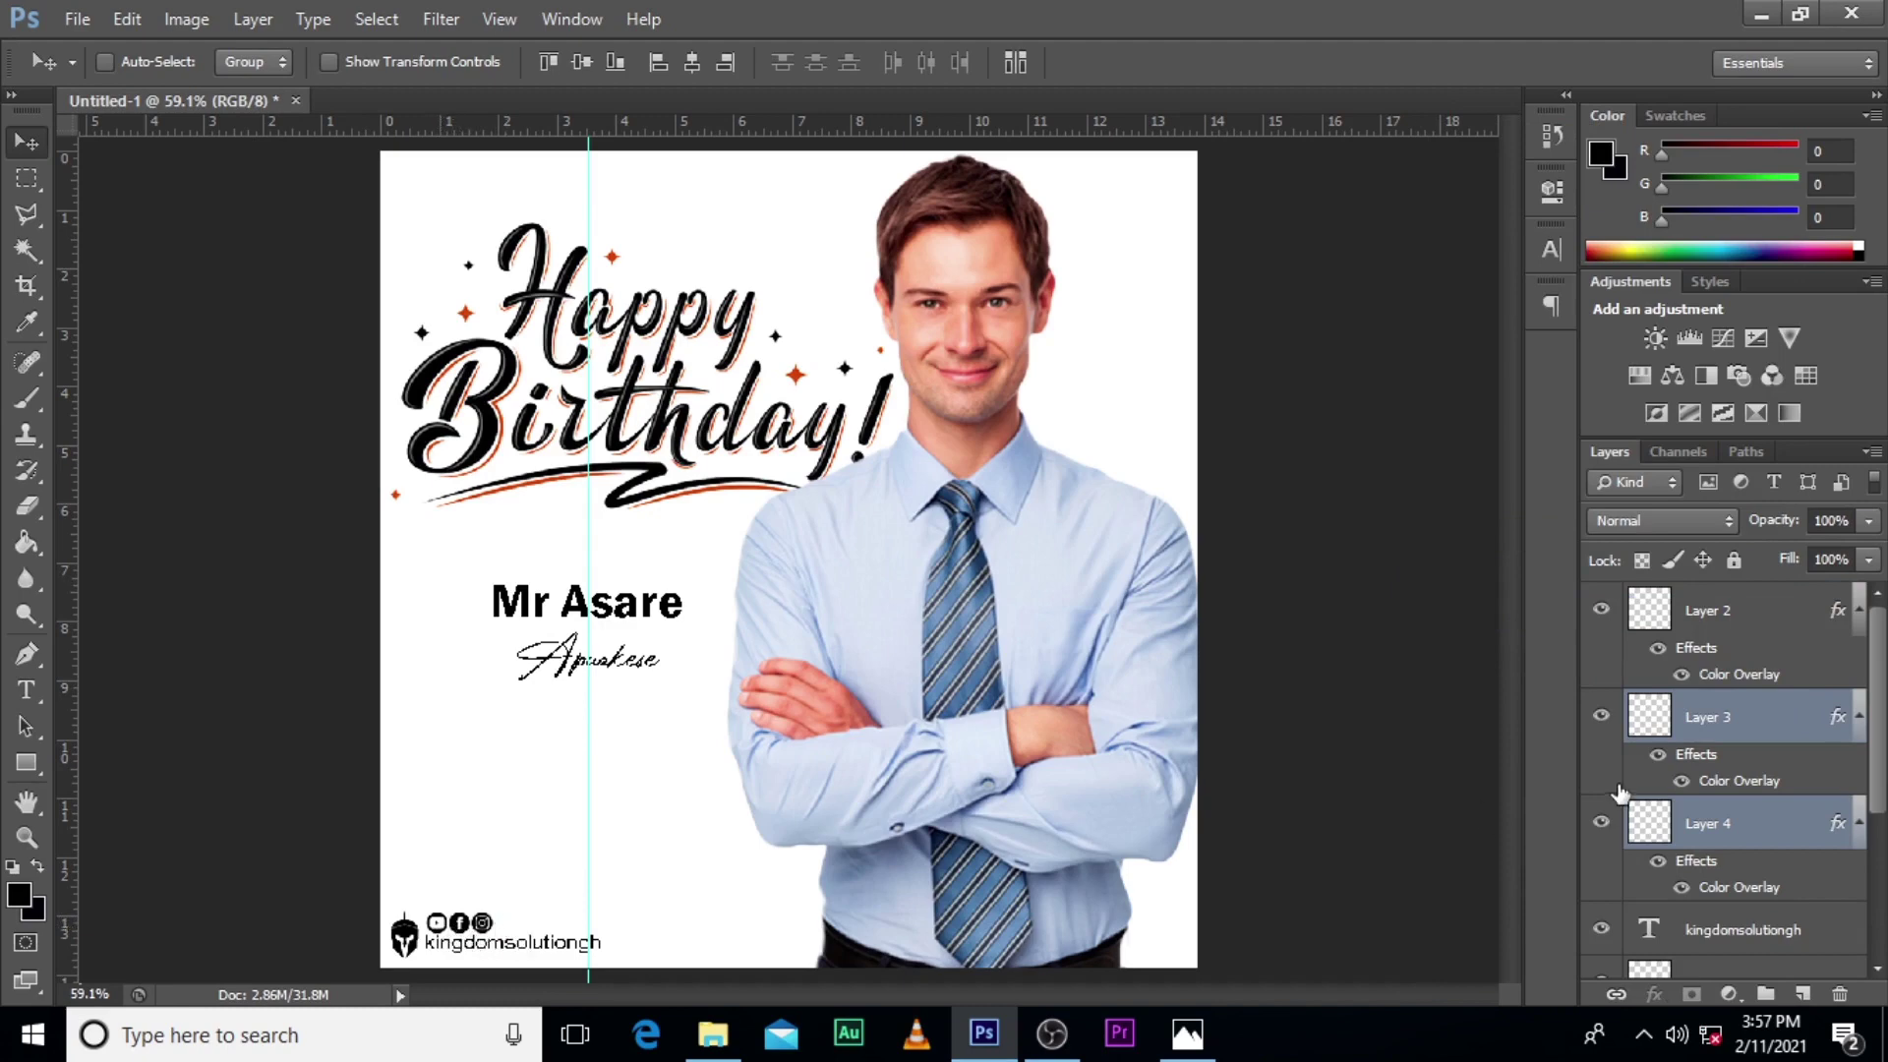
{"action": "left_click", "coordinate": [1859, 717]}
{"action": "left_click", "coordinate": [1860, 611]}
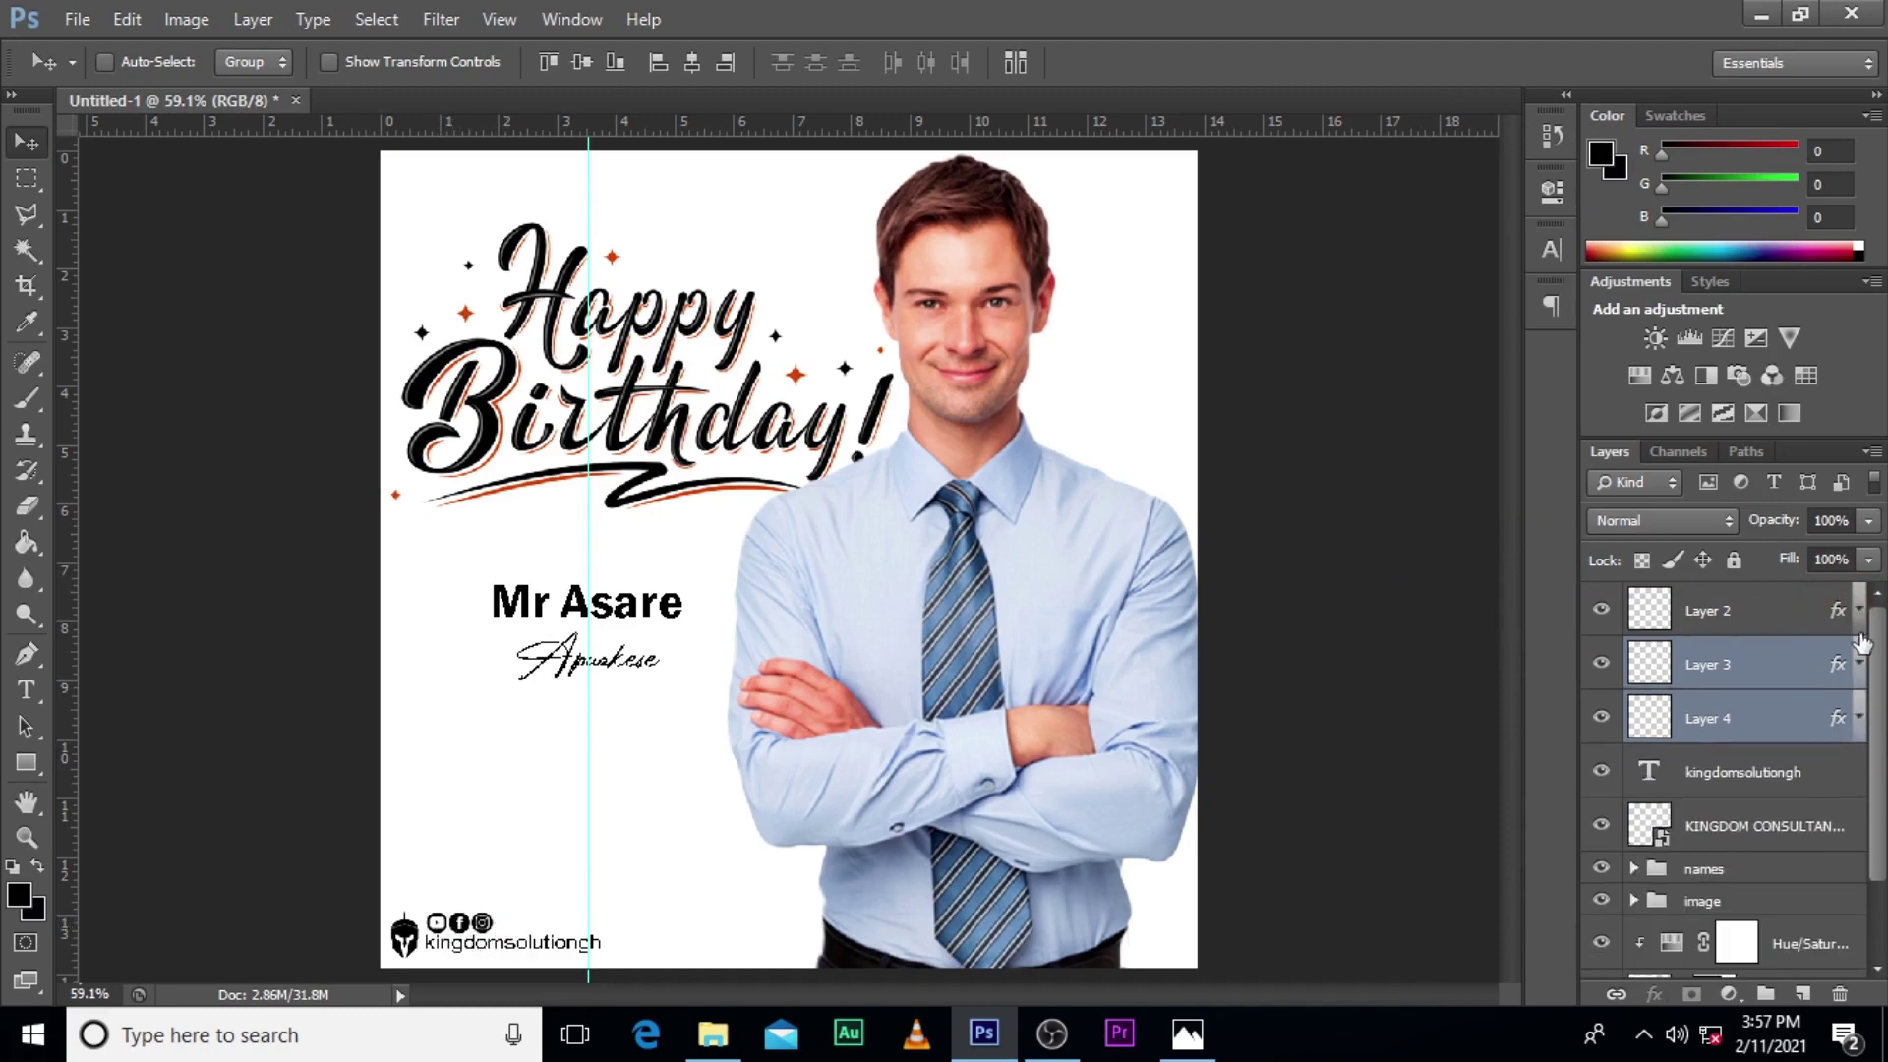
Group the three icons, the handle text and the Kingdom Consultant logo as "logo/ social handles", and check the group by toggling its visibility.
{"action": "left_click", "coordinate": [1799, 624], "text": "ctrl"}
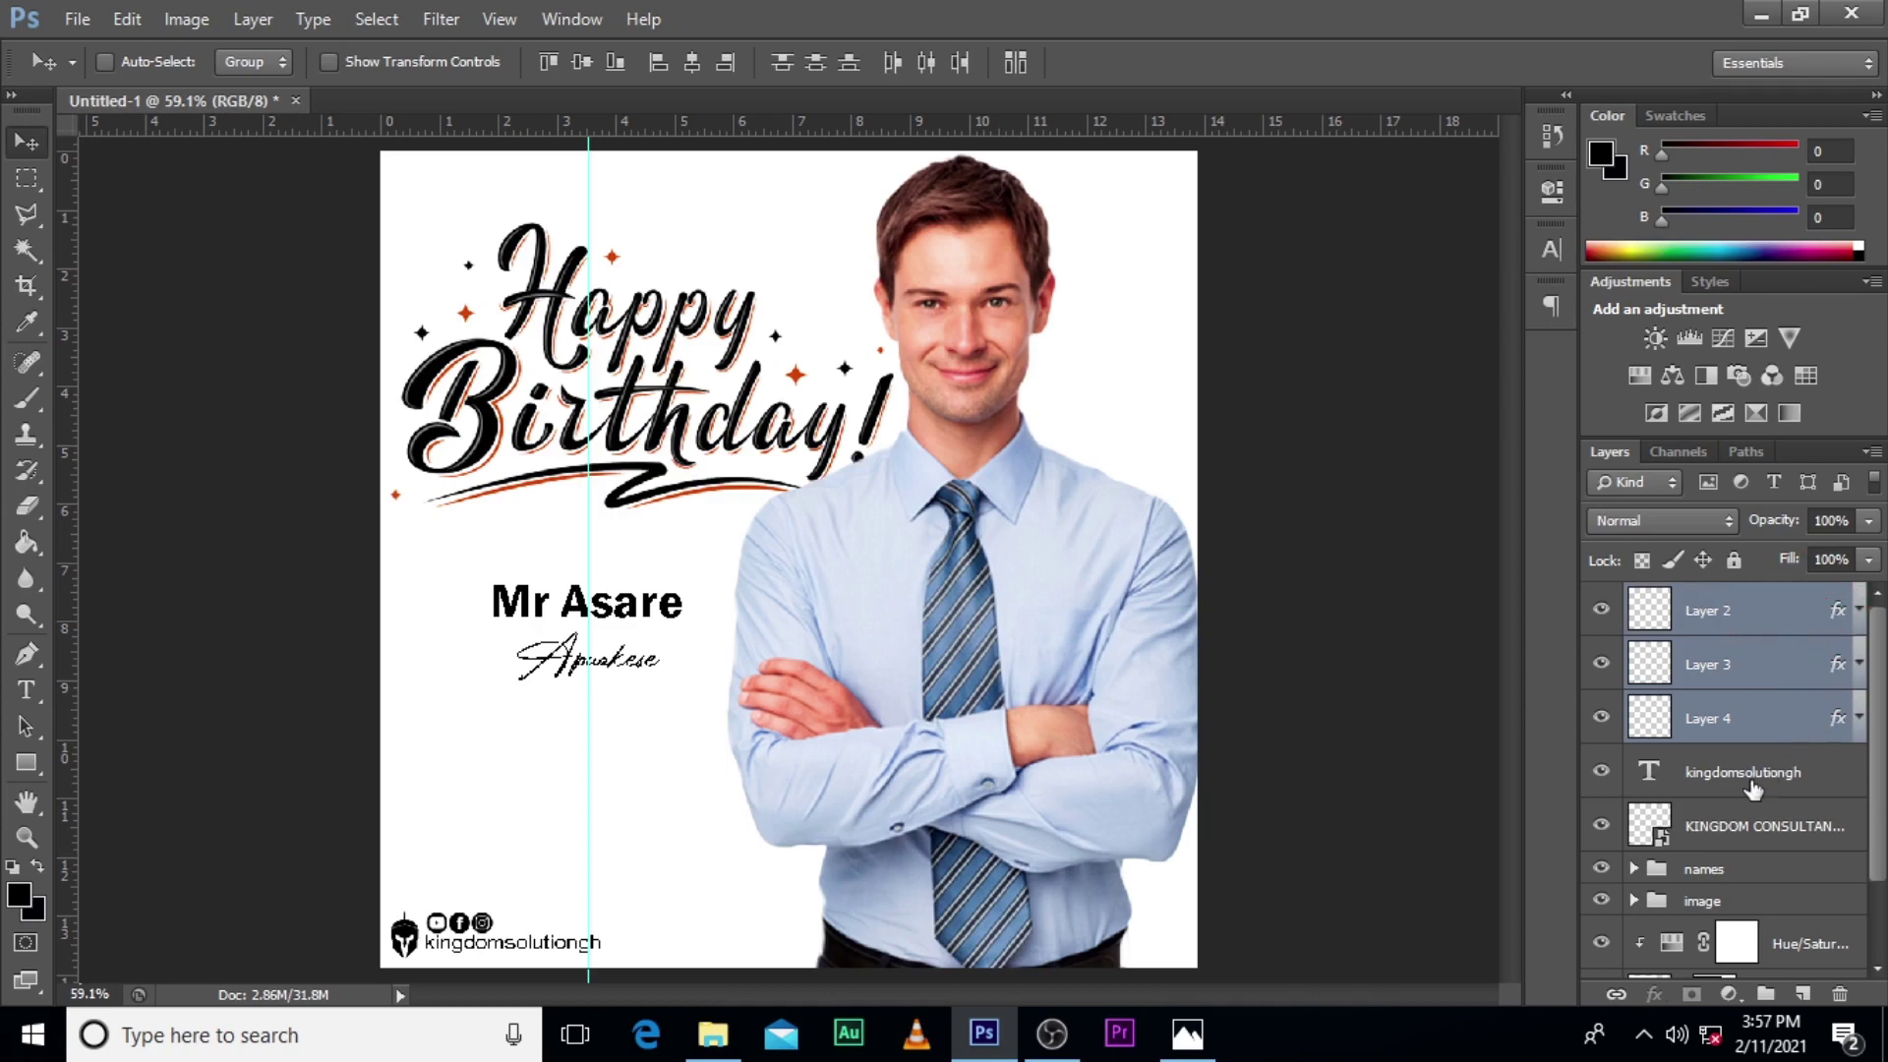
{"action": "left_click", "coordinate": [1741, 771], "text": "ctrl"}
{"action": "left_click", "coordinate": [1753, 829], "text": "ctrl"}
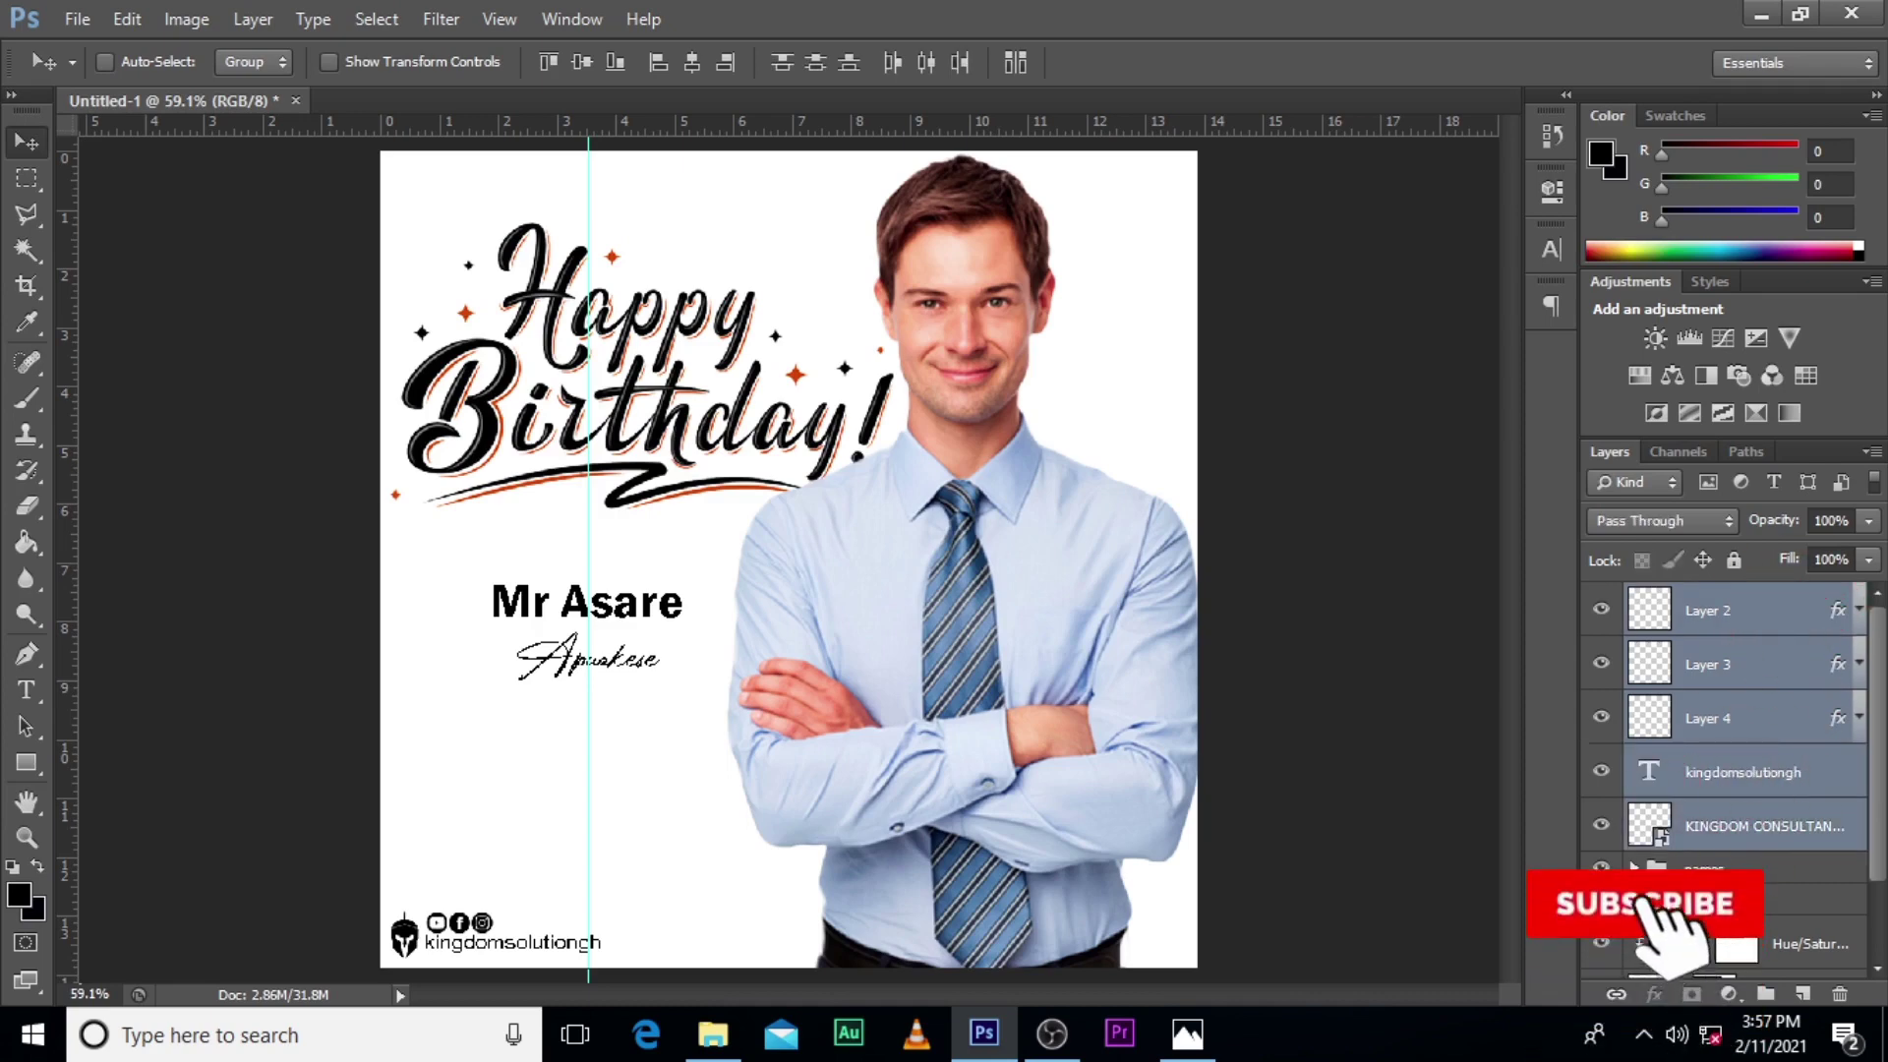
{"action": "key", "text": "ctrl+g"}
{"action": "double_click", "coordinate": [1710, 600]}
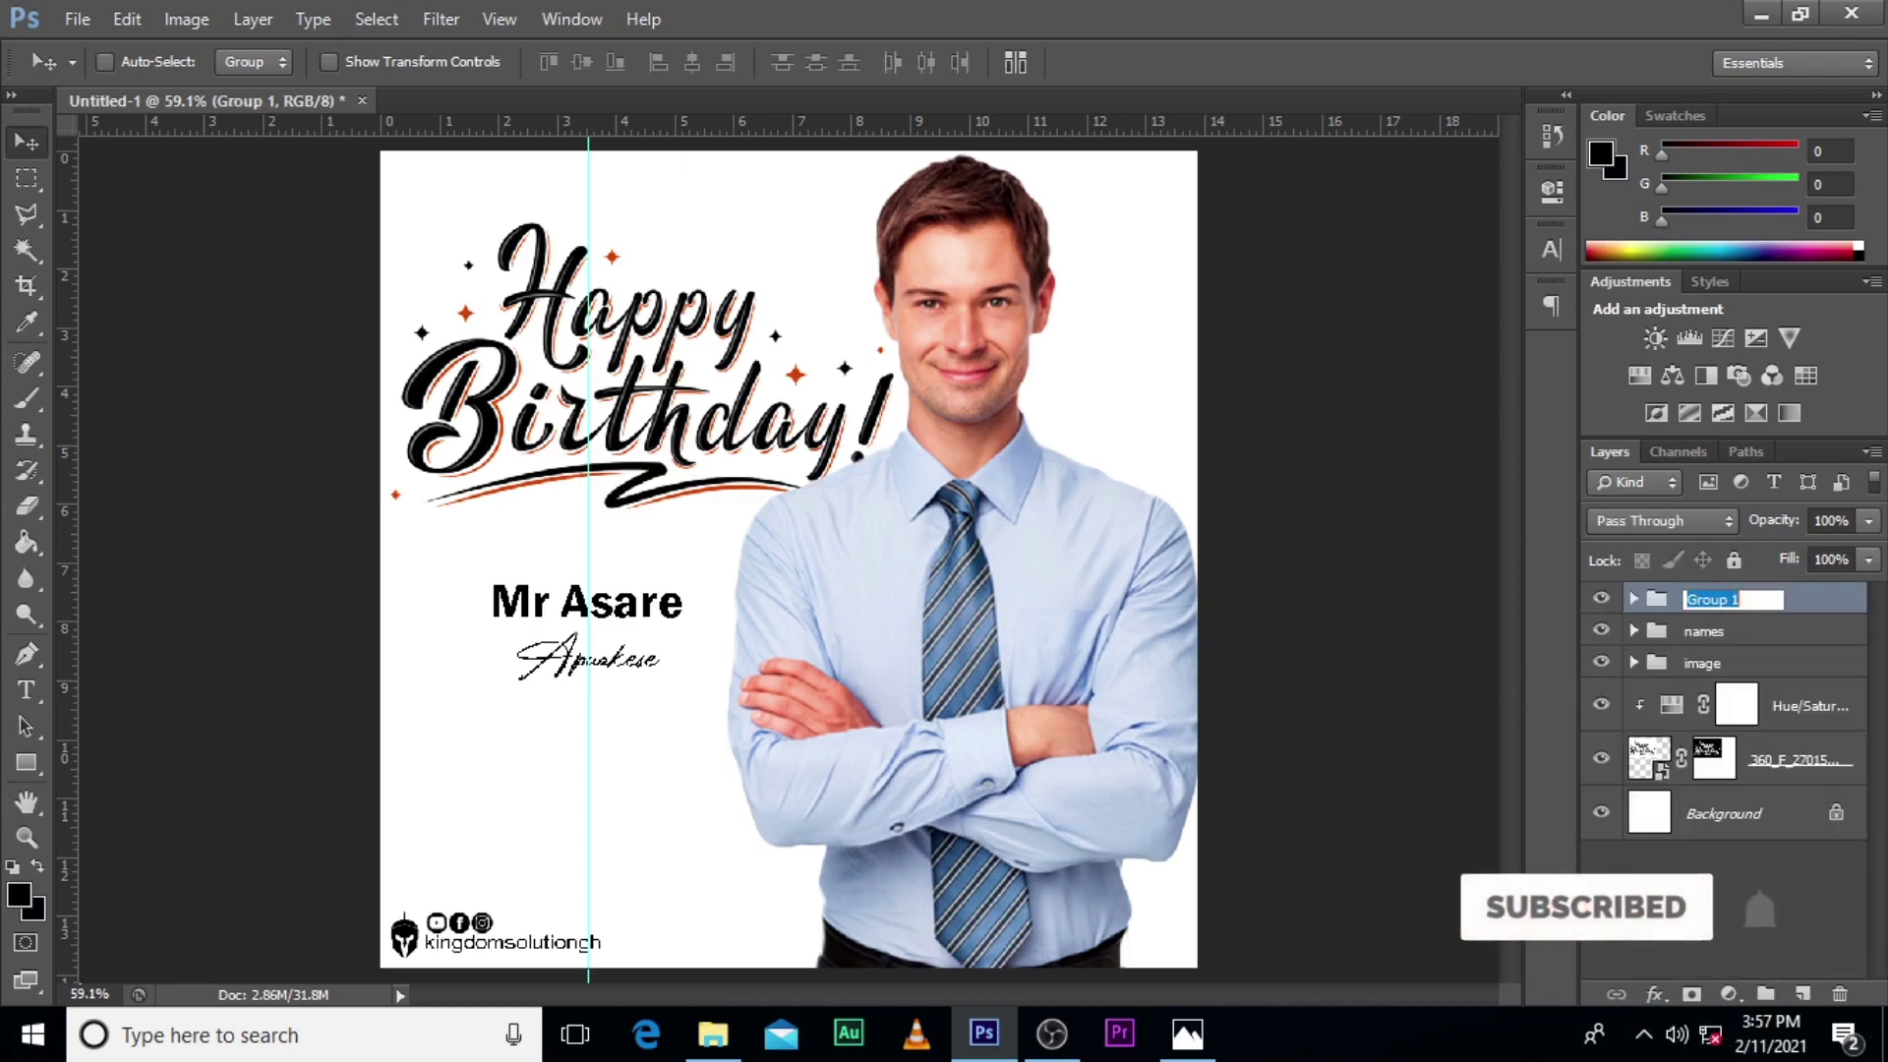
{"action": "type", "text": "logo"}
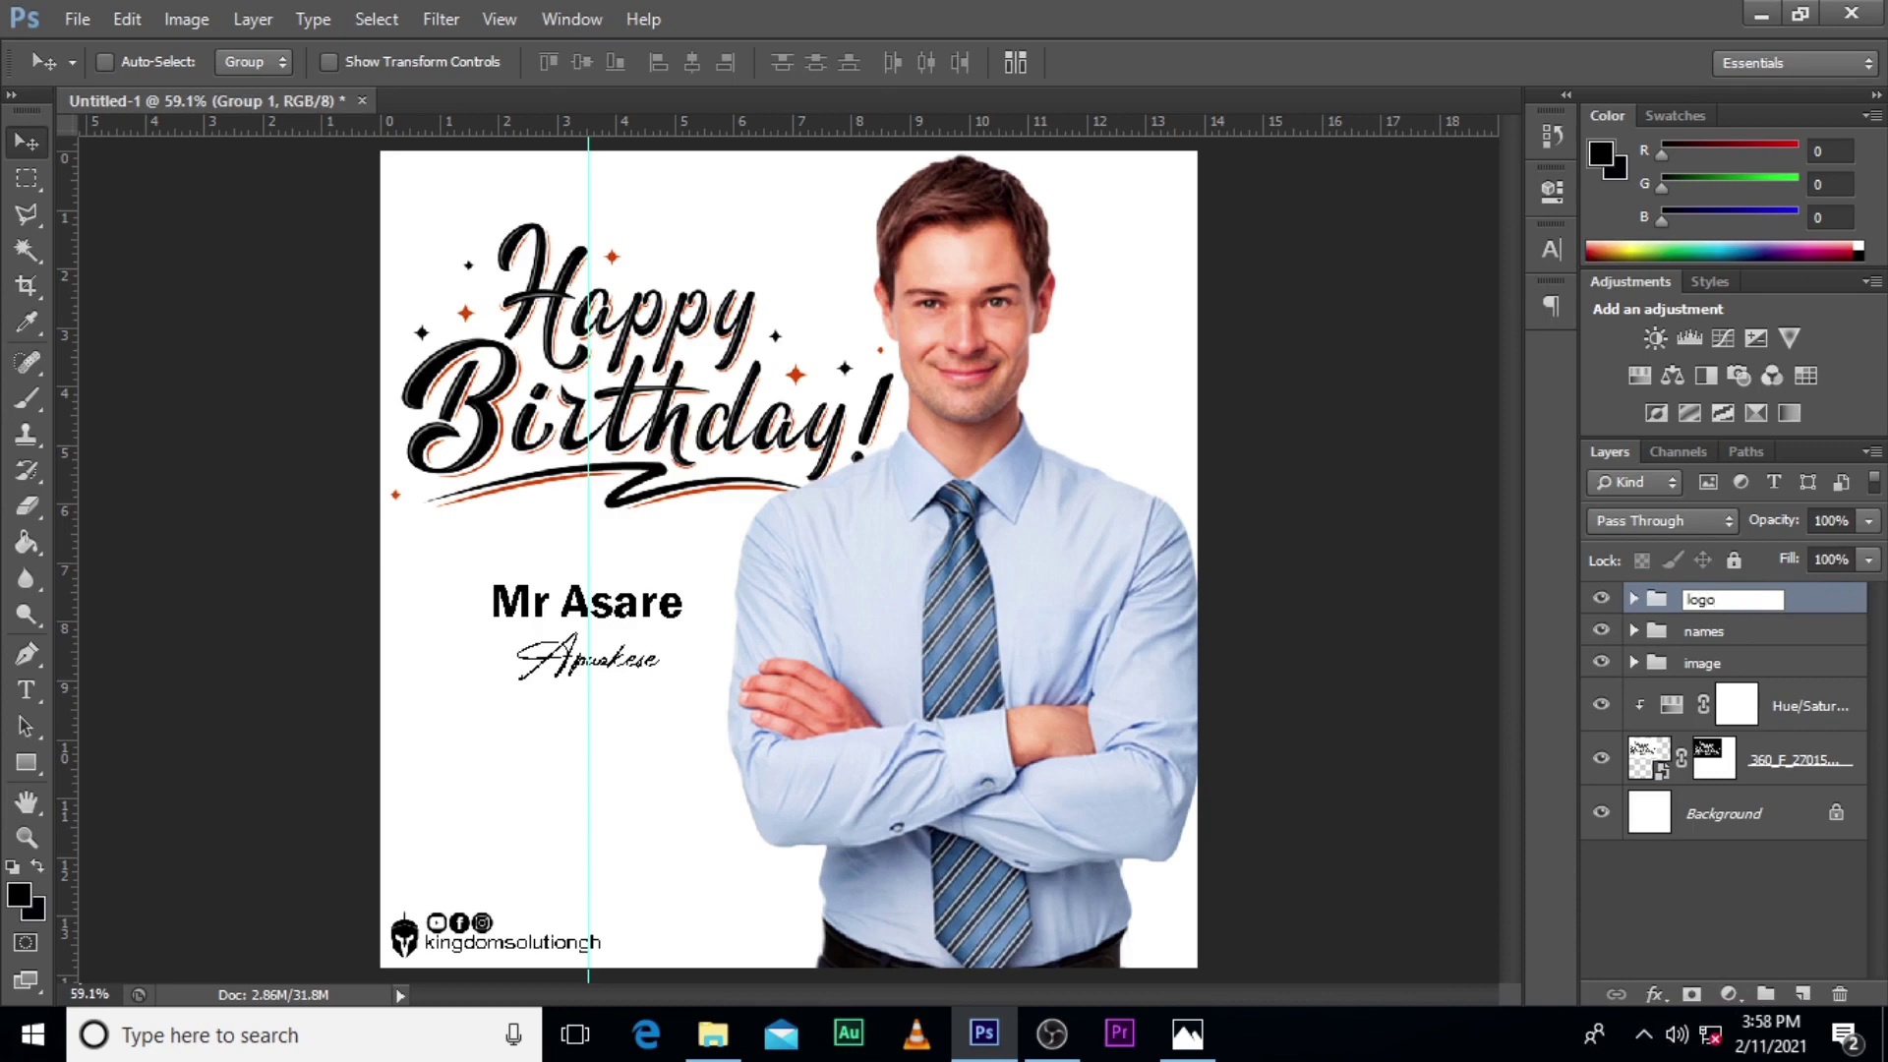
{"action": "type", "text": "cial handles"}
{"action": "key", "text": "Return"}
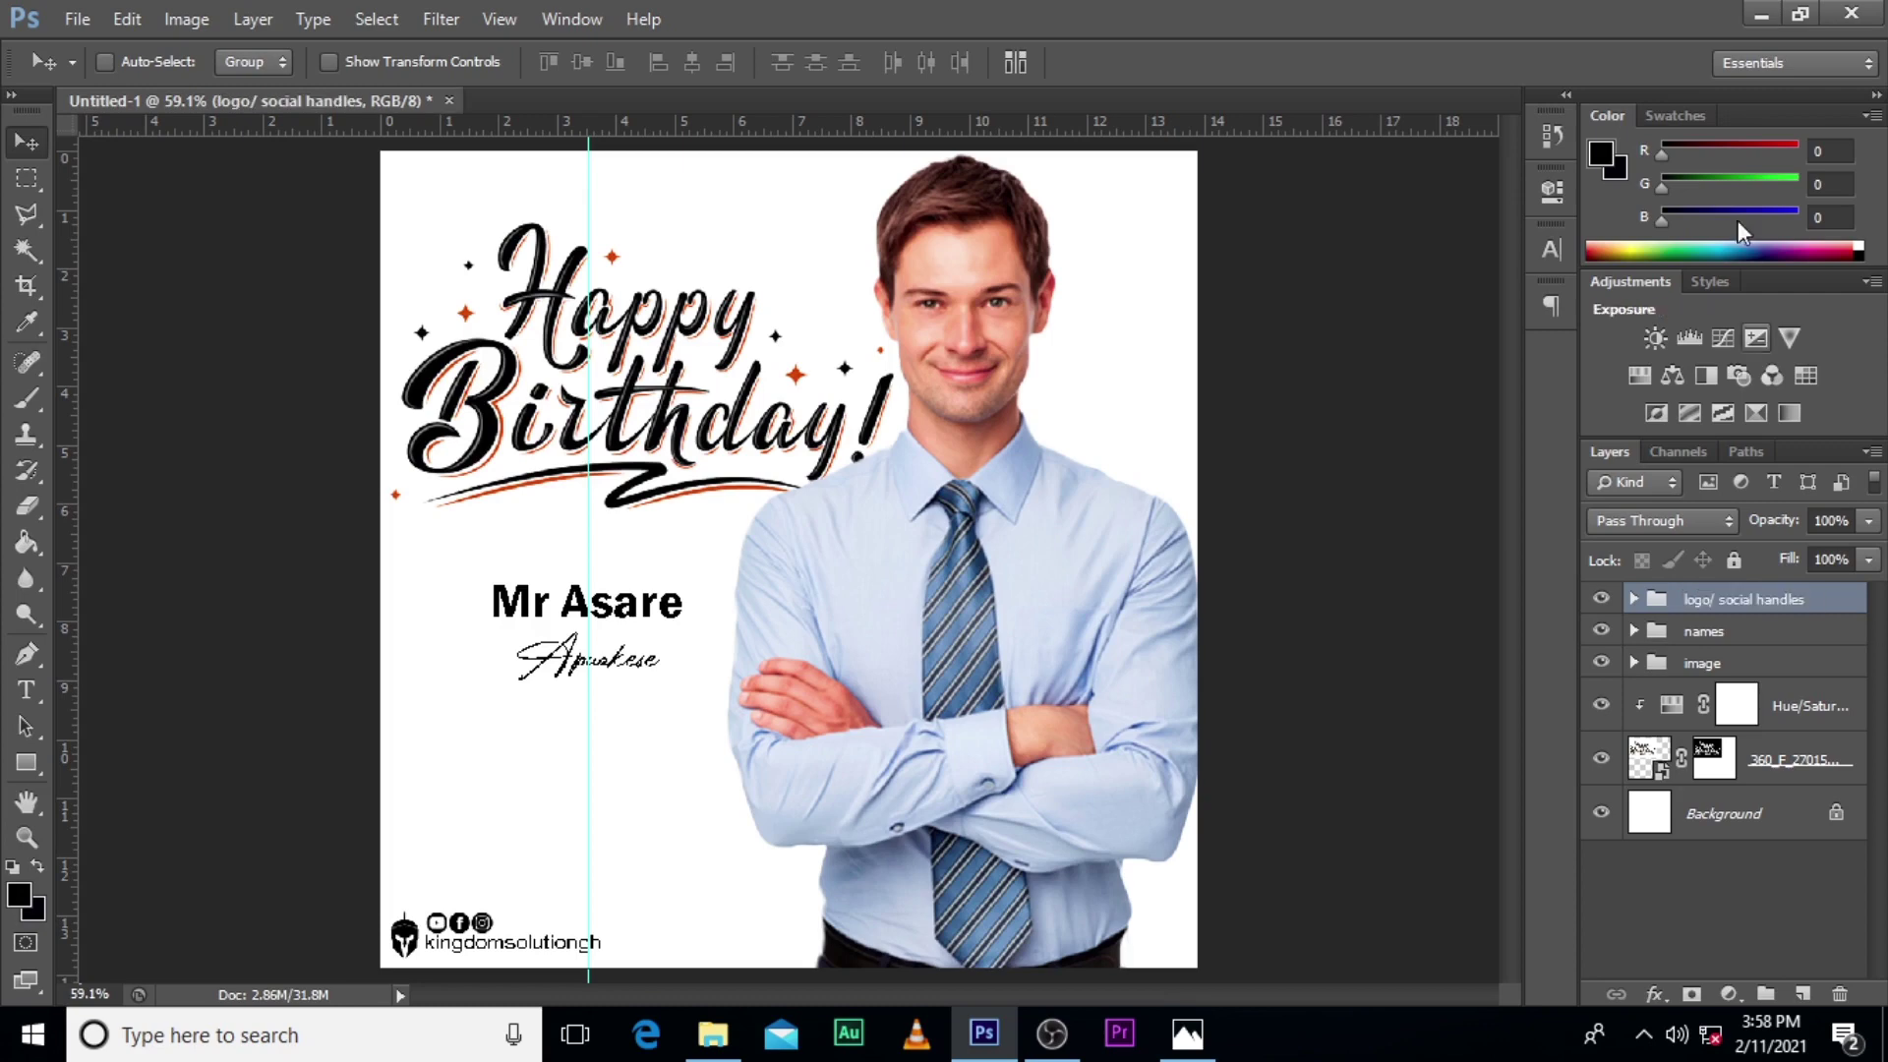
{"action": "left_click", "coordinate": [1602, 600]}
{"action": "left_click", "coordinate": [1602, 600]}
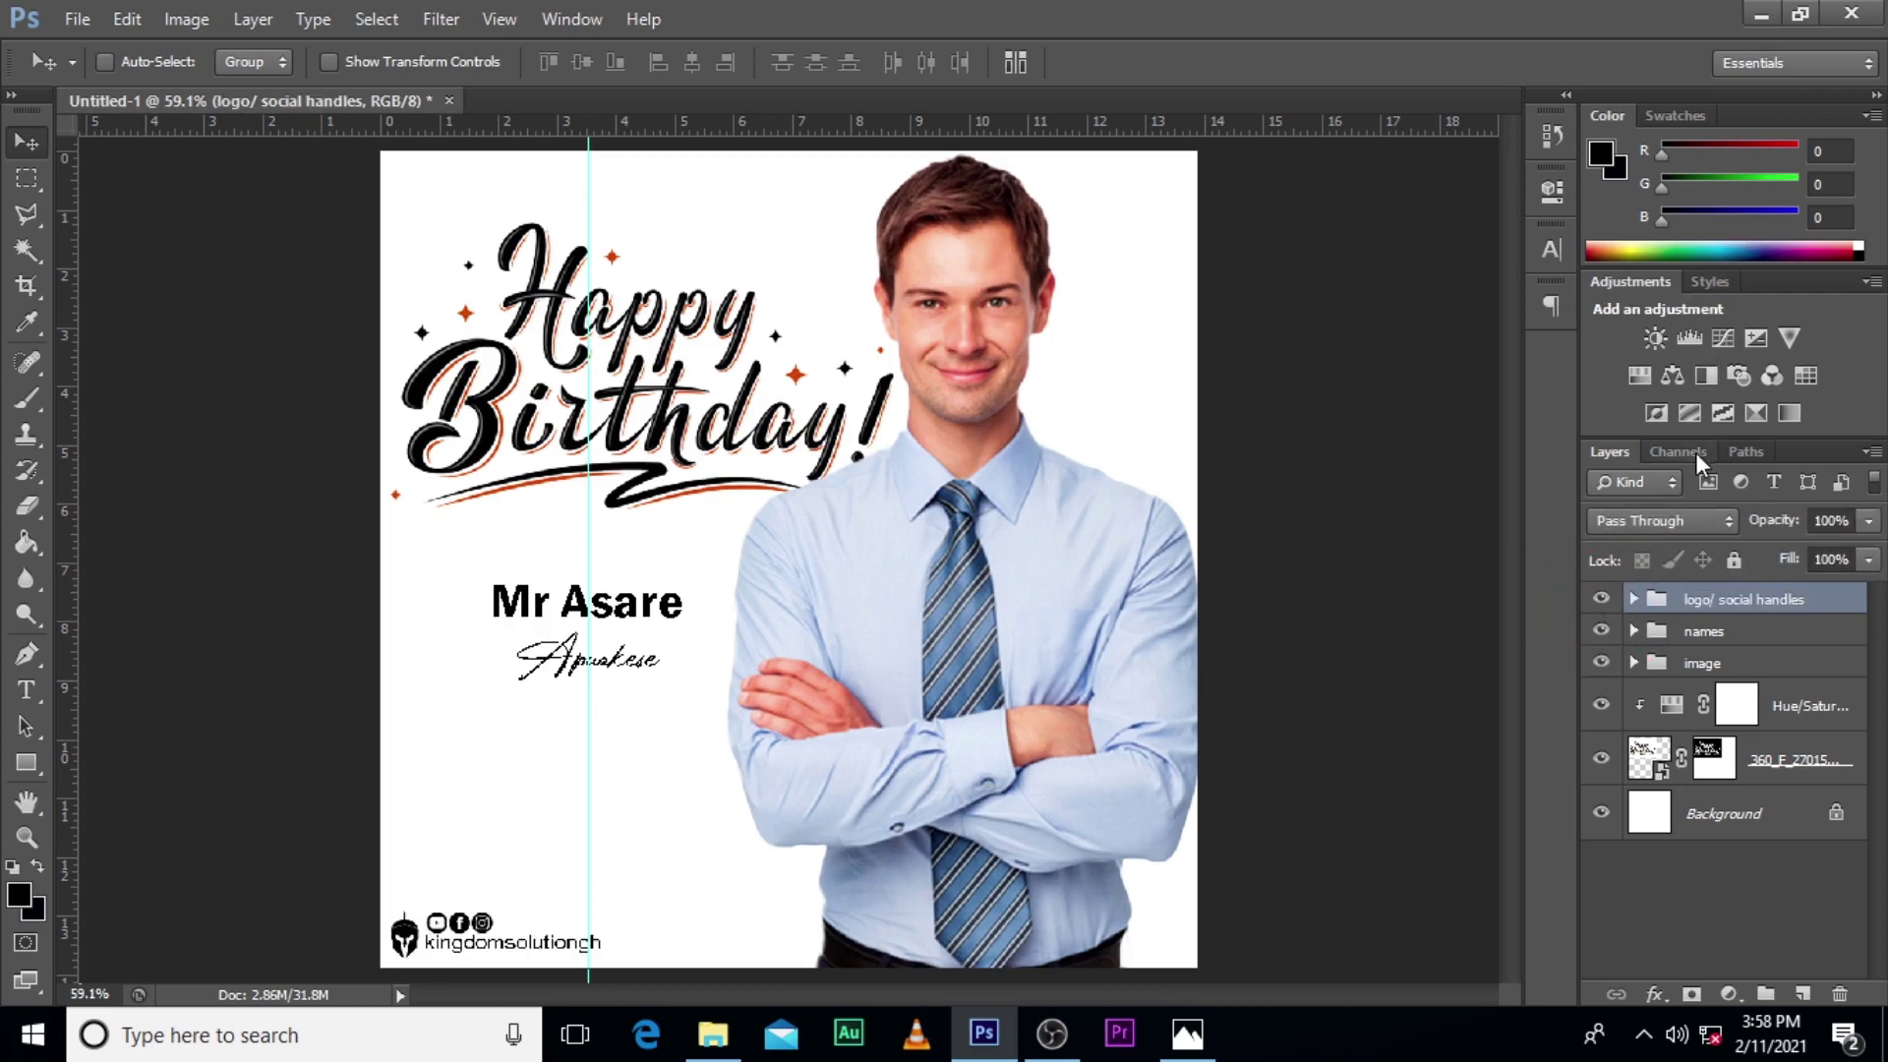